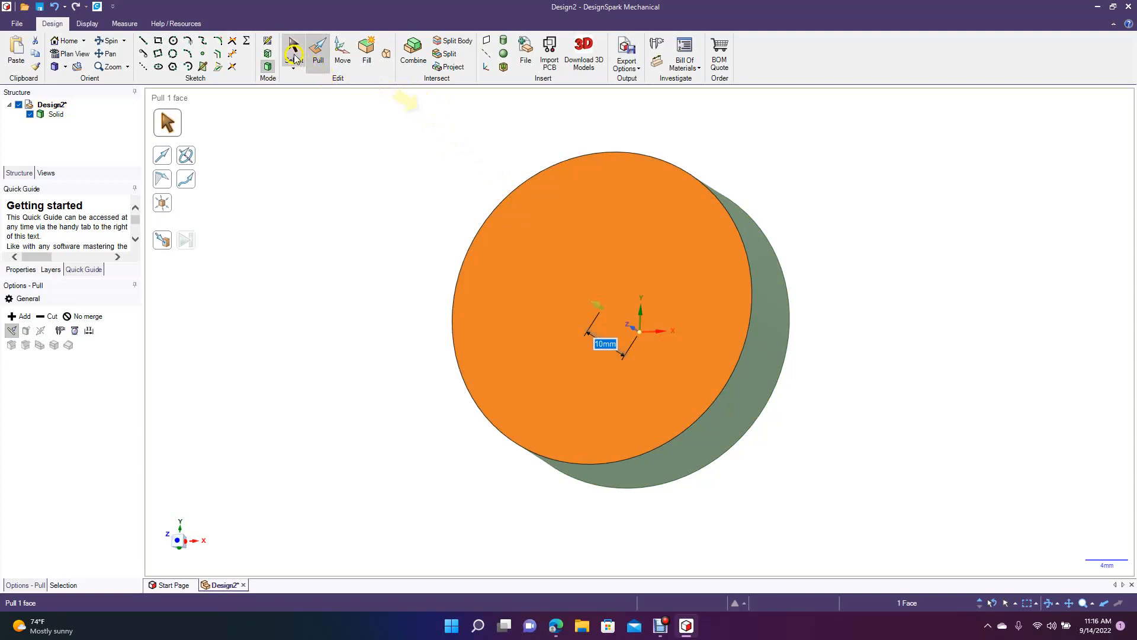
# Sketch a center-defined rectangle 8 mm wide and 20 mm high on the disk's face, centered on the vertical axis and overlapping its upper edge.
pyautogui.click(333, 153)
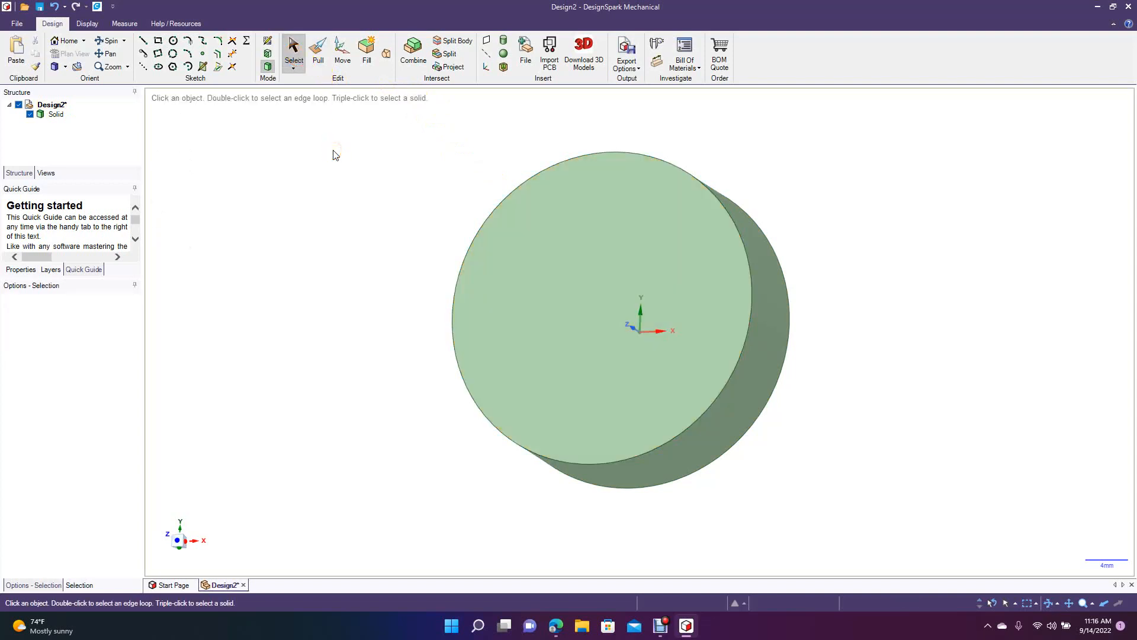
pyautogui.click(536, 315)
pyautogui.click(82, 55)
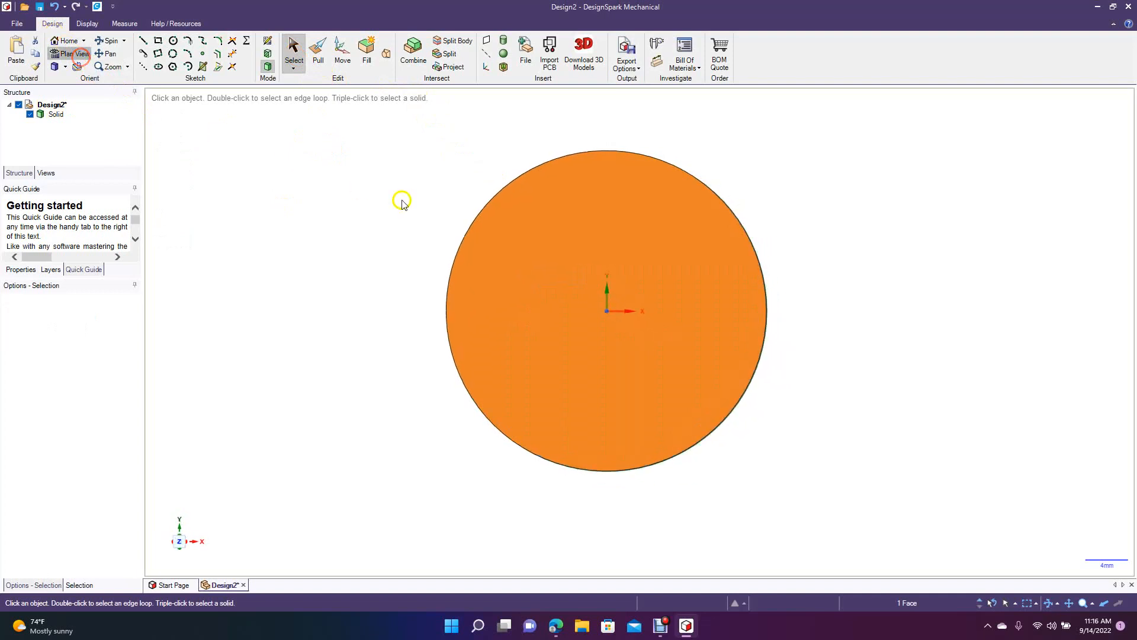
pyautogui.click(99, 55)
pyautogui.moveTo(350, 251); pyautogui.dragTo(368, 353)
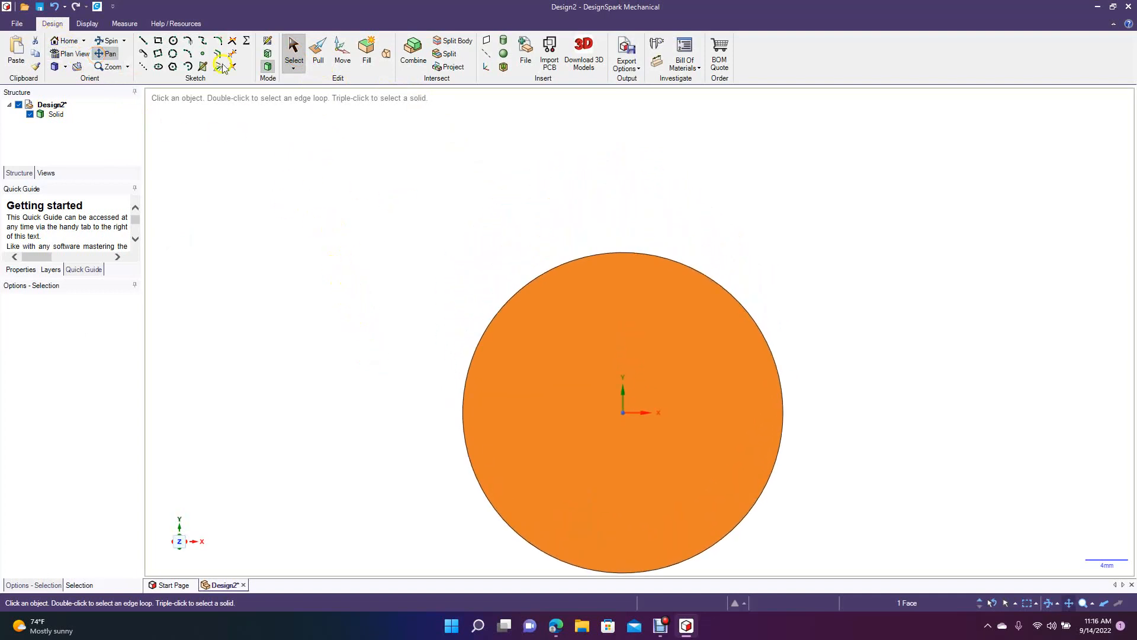
pyautogui.click(157, 40)
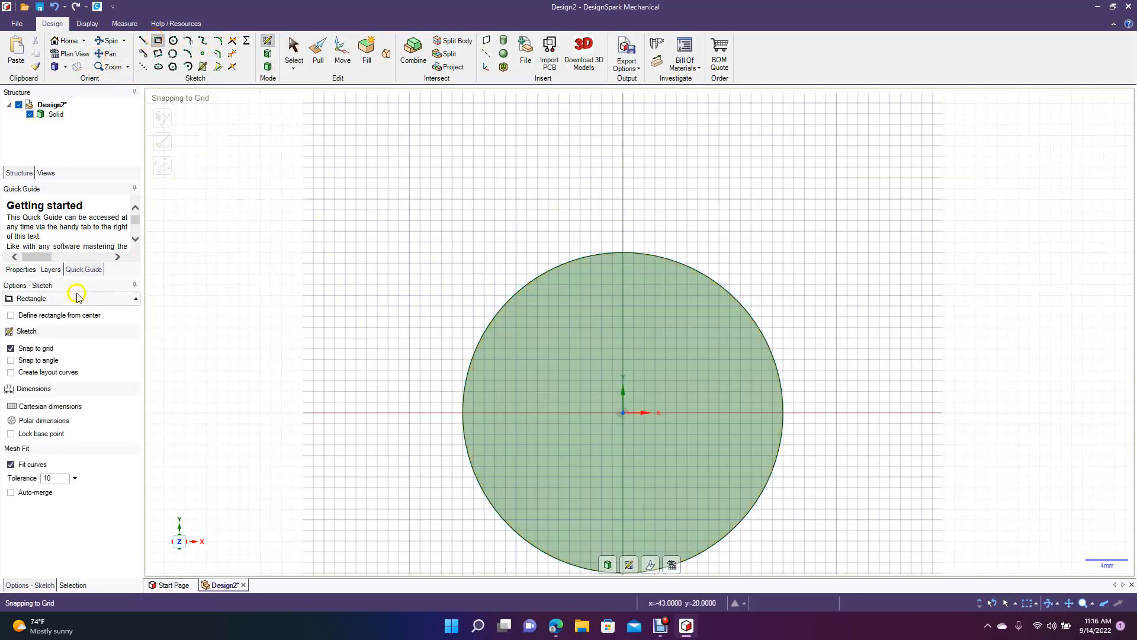
pyautogui.click(46, 314)
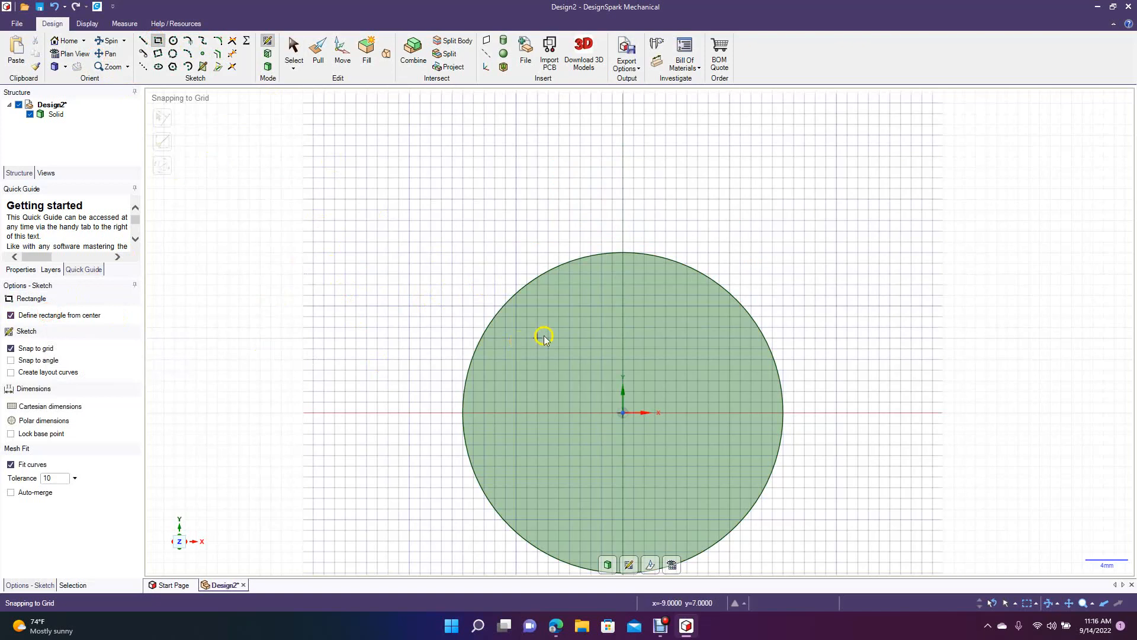
pyautogui.click(625, 284)
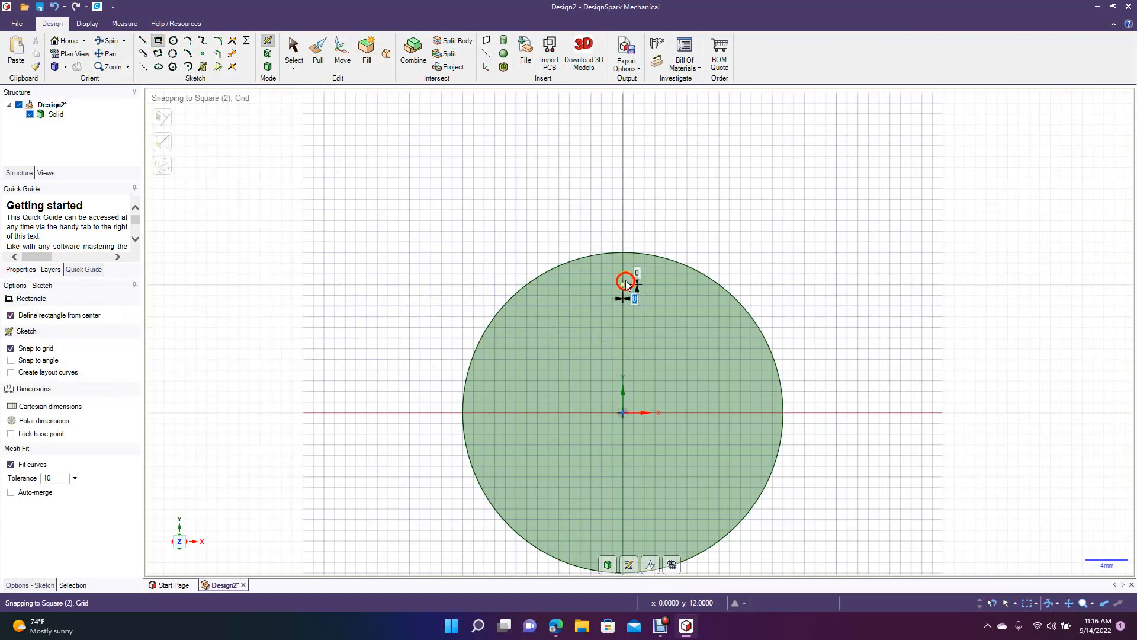
pyautogui.click(667, 182)
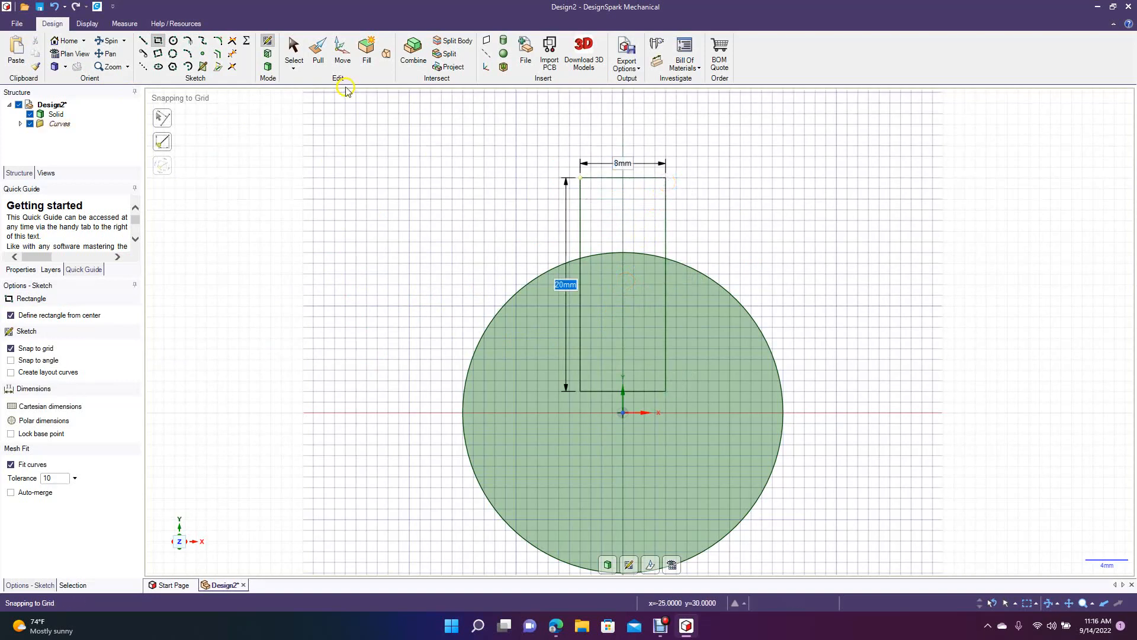
pyautogui.click(286, 60)
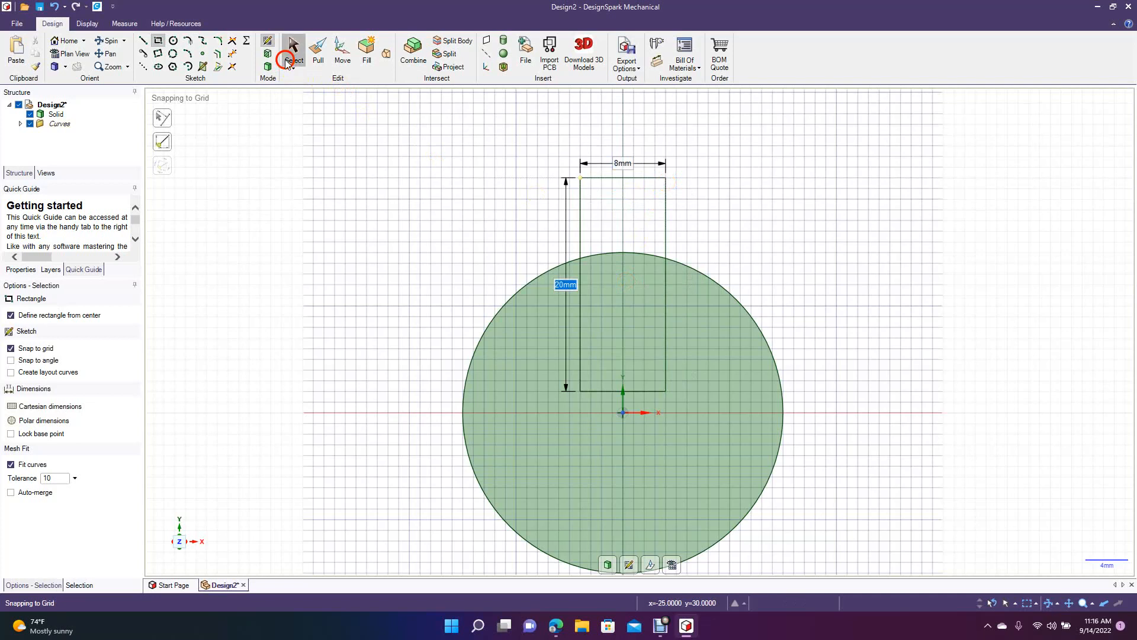
# Round both upper corners of the rectangle with a 4 mm radius and trim the leftover line segment.
pyautogui.click(219, 42)
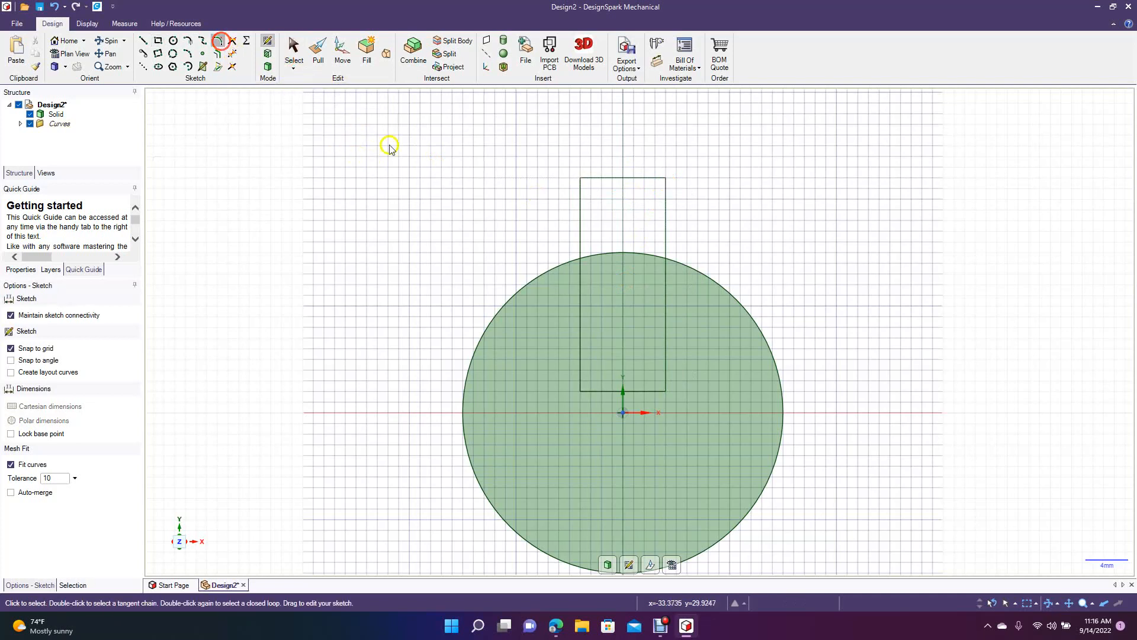
pyautogui.click(580, 203)
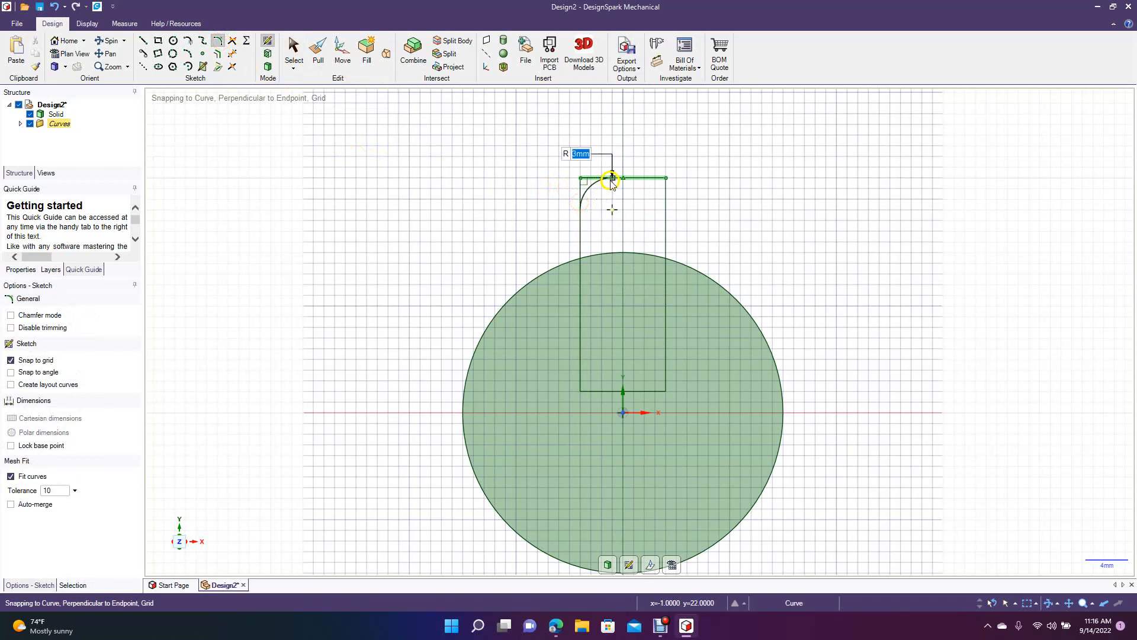
pyautogui.click(620, 180)
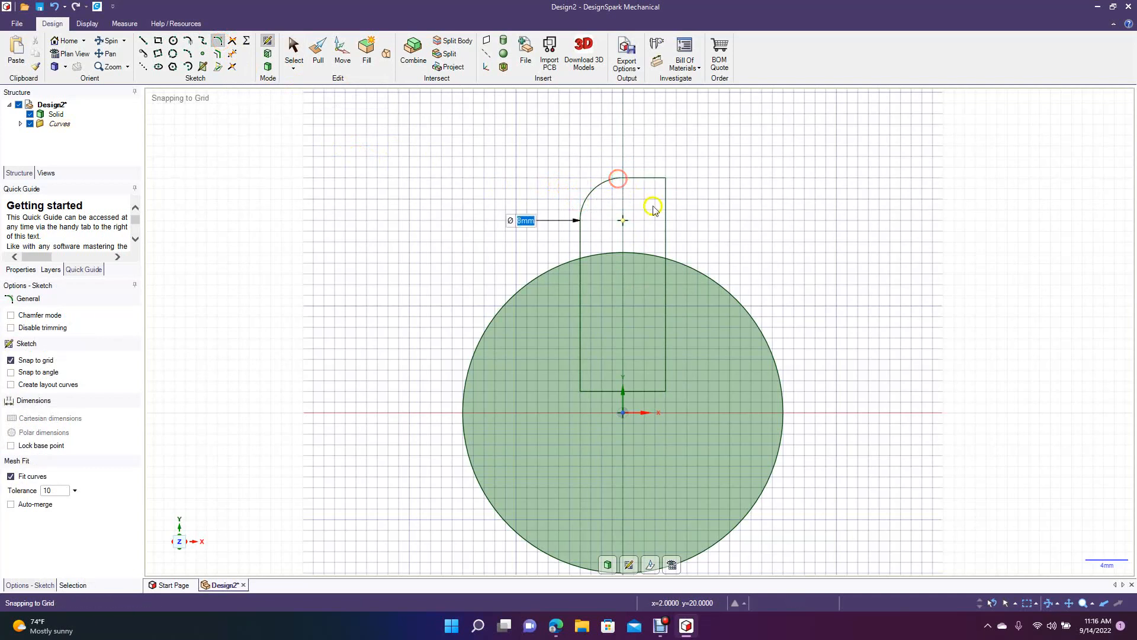
pyautogui.click(665, 221)
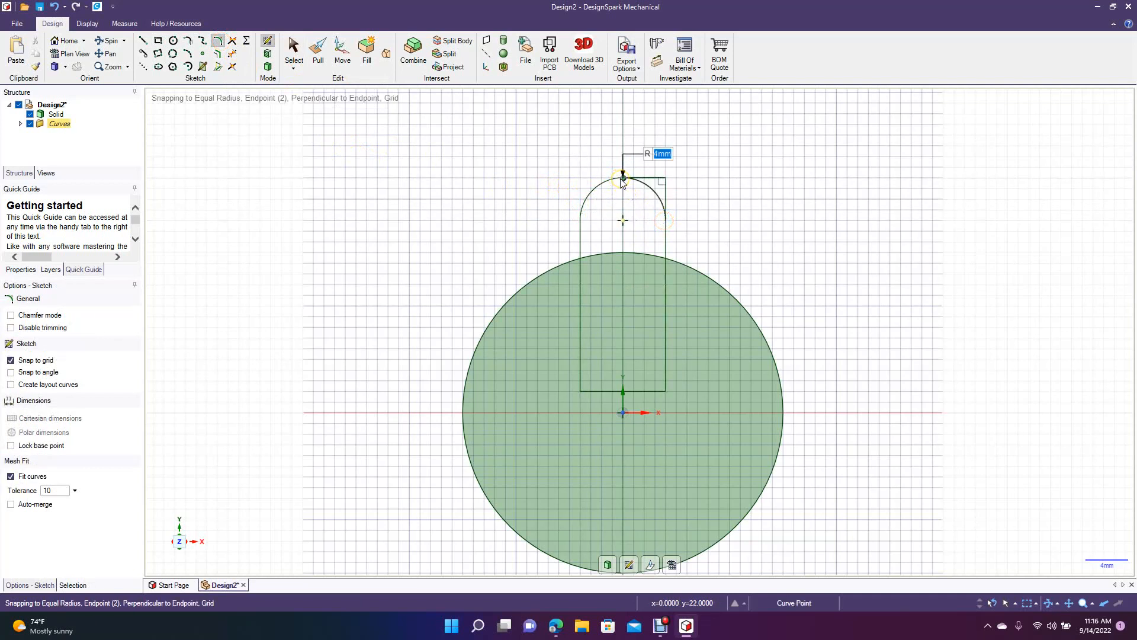
pyautogui.click(623, 181)
pyautogui.click(293, 48)
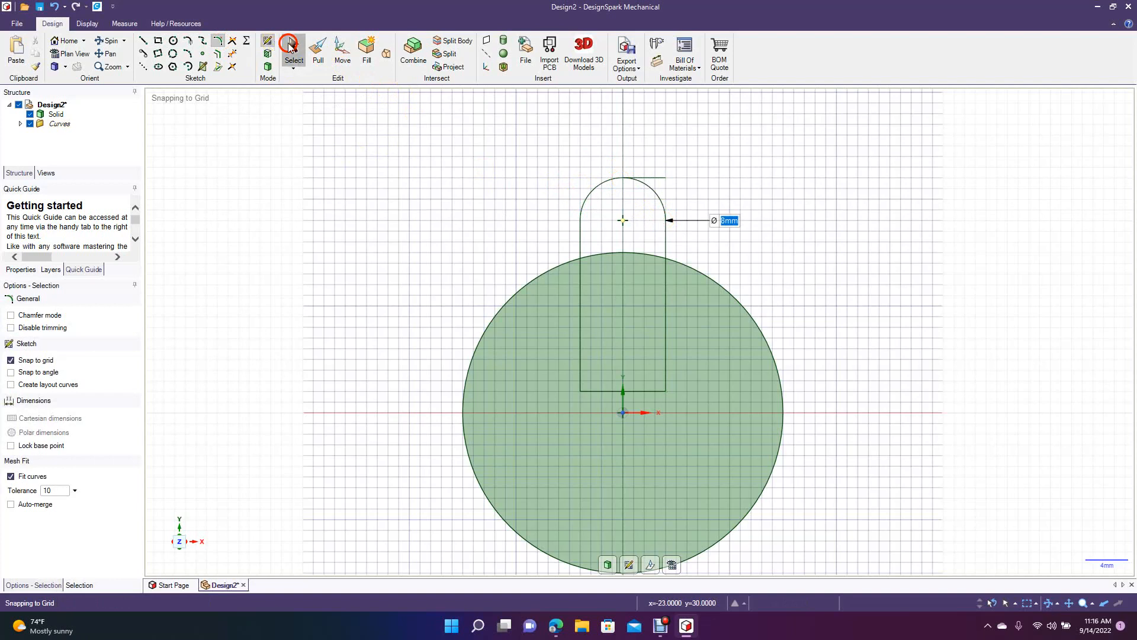
pyautogui.click(231, 55)
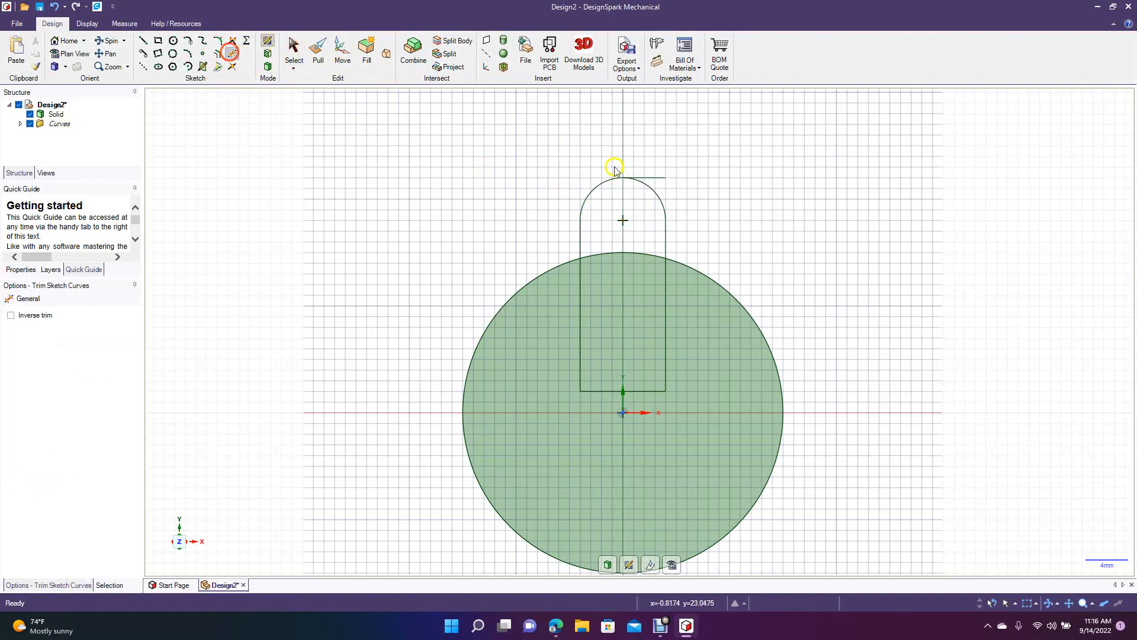
pyautogui.click(648, 177)
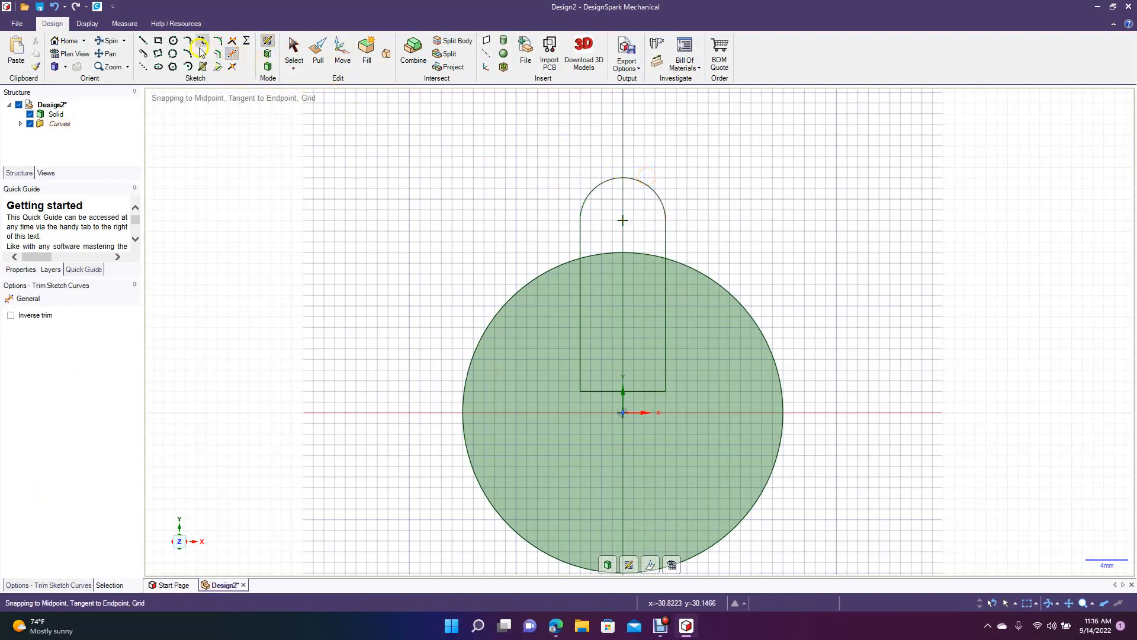
# Sketch a 4 mm diameter circle concentric with the tab's rounded end.
pyautogui.click(173, 40)
pyautogui.click(623, 220)
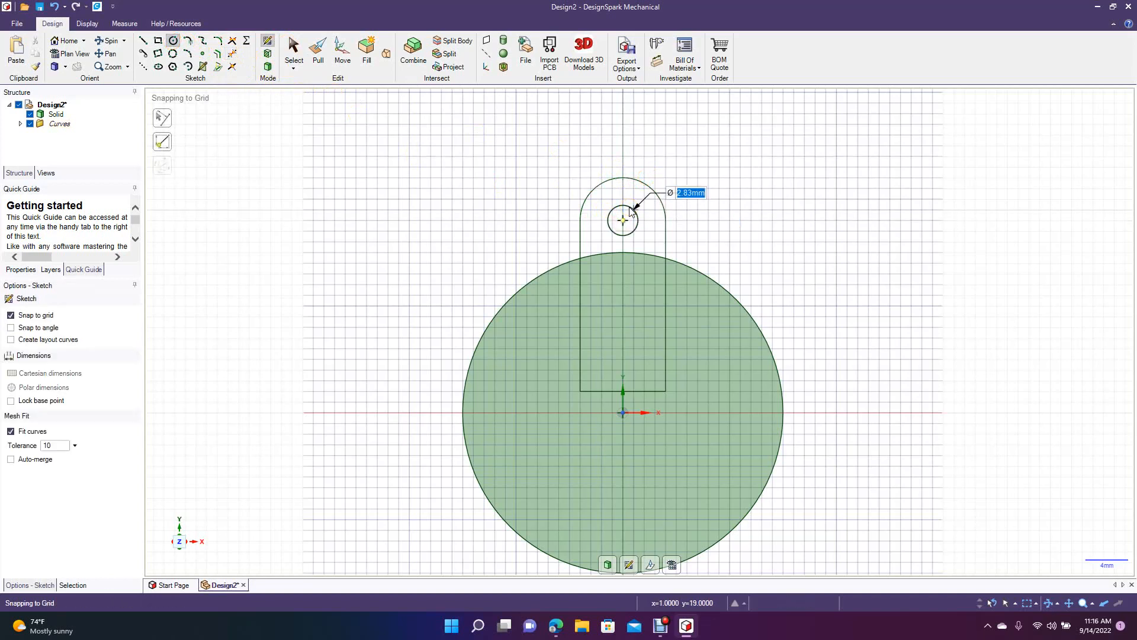
pyautogui.click(626, 242)
pyautogui.click(289, 47)
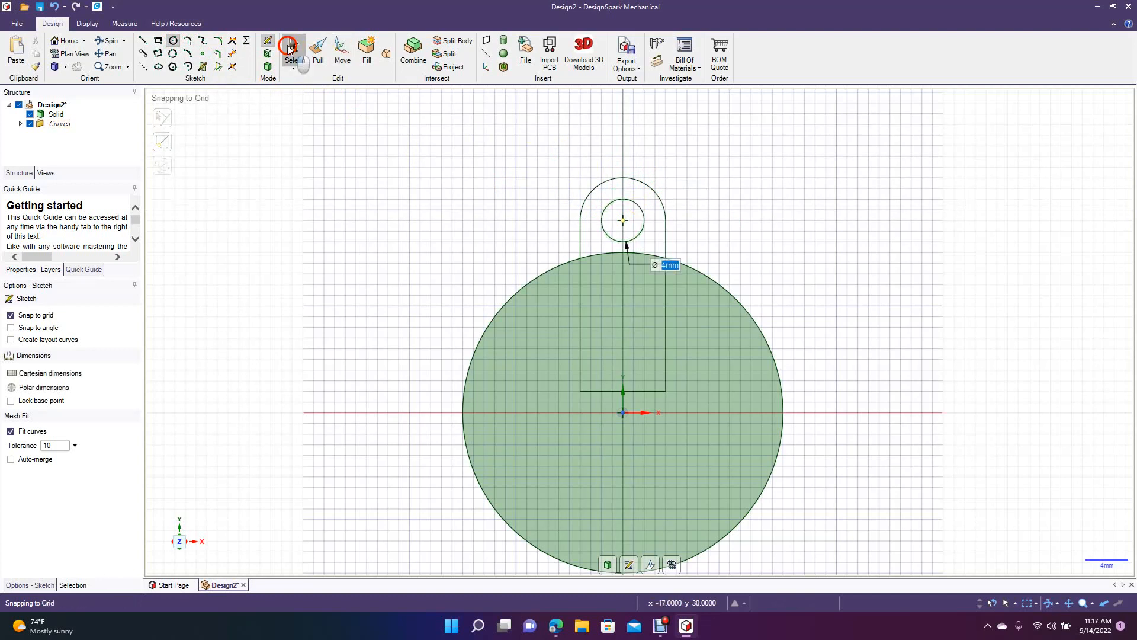
pyautogui.click(340, 155)
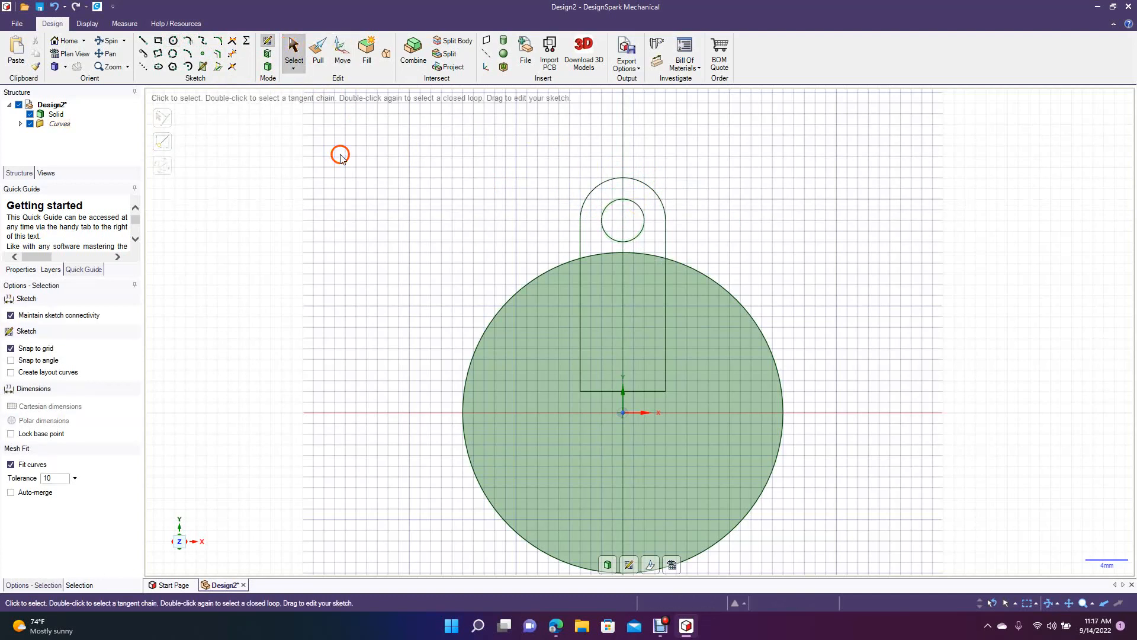
# Trim the rectangle's two side lines and bottom line where they lie inside the disk.
pyautogui.click(231, 57)
pyautogui.click(582, 297)
pyautogui.click(598, 392)
pyautogui.click(666, 314)
# Pull the tab face 10 mm up to the disk's far edge as a separate body with No merge.
pyautogui.click(107, 40)
pyautogui.moveTo(351, 257); pyautogui.dragTo(315, 276)
pyautogui.click(318, 52)
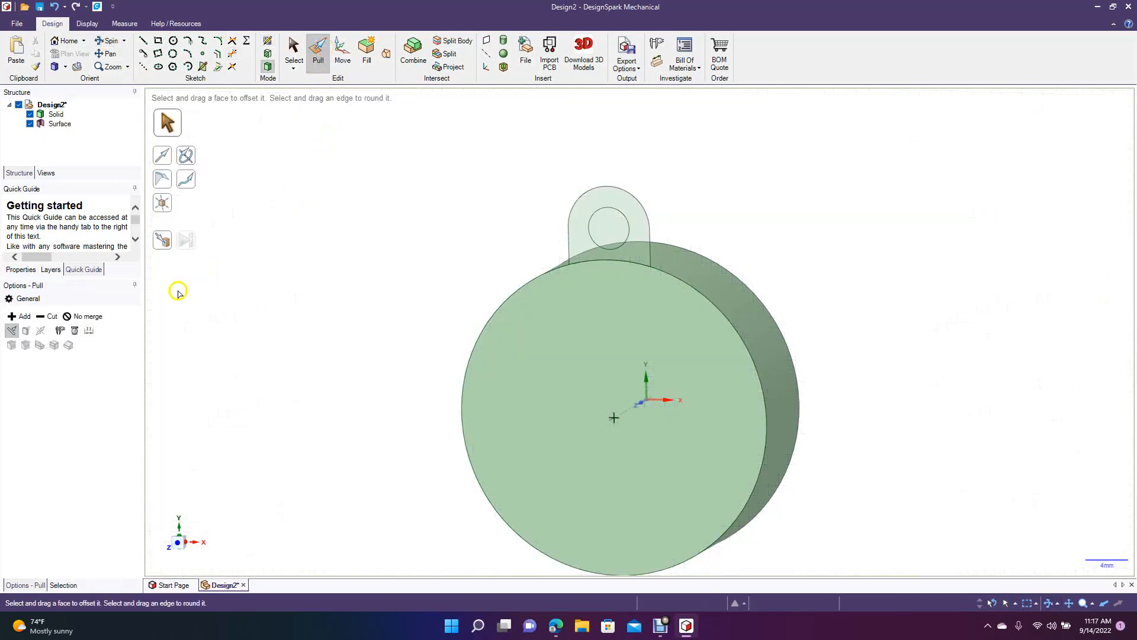
pyautogui.click(86, 315)
pyautogui.click(571, 245)
pyautogui.click(578, 245)
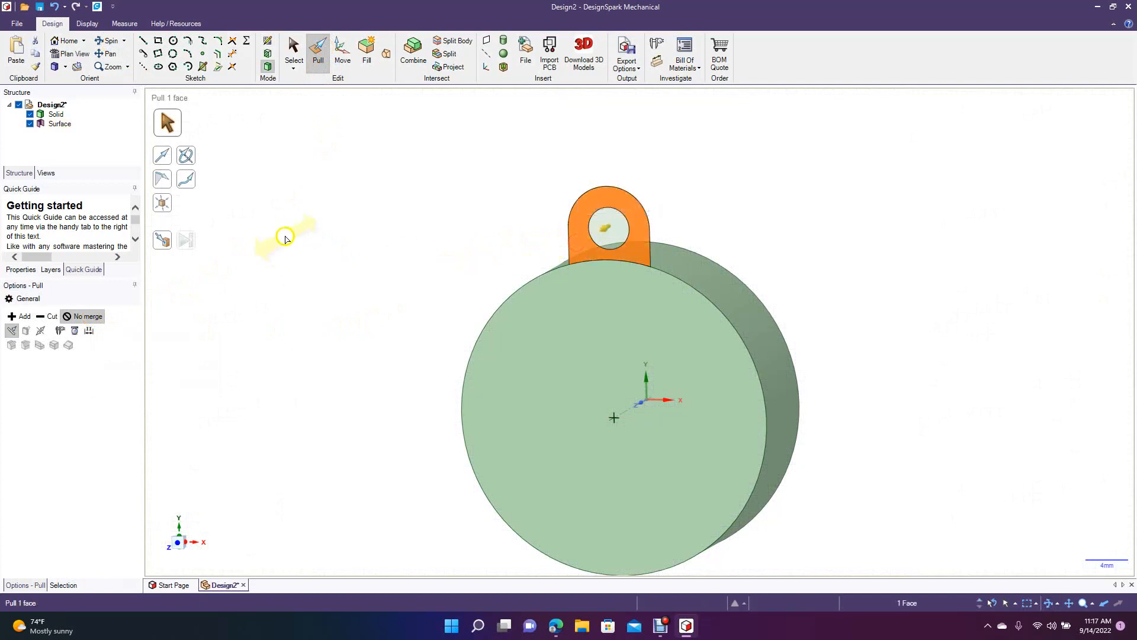
pyautogui.click(166, 241)
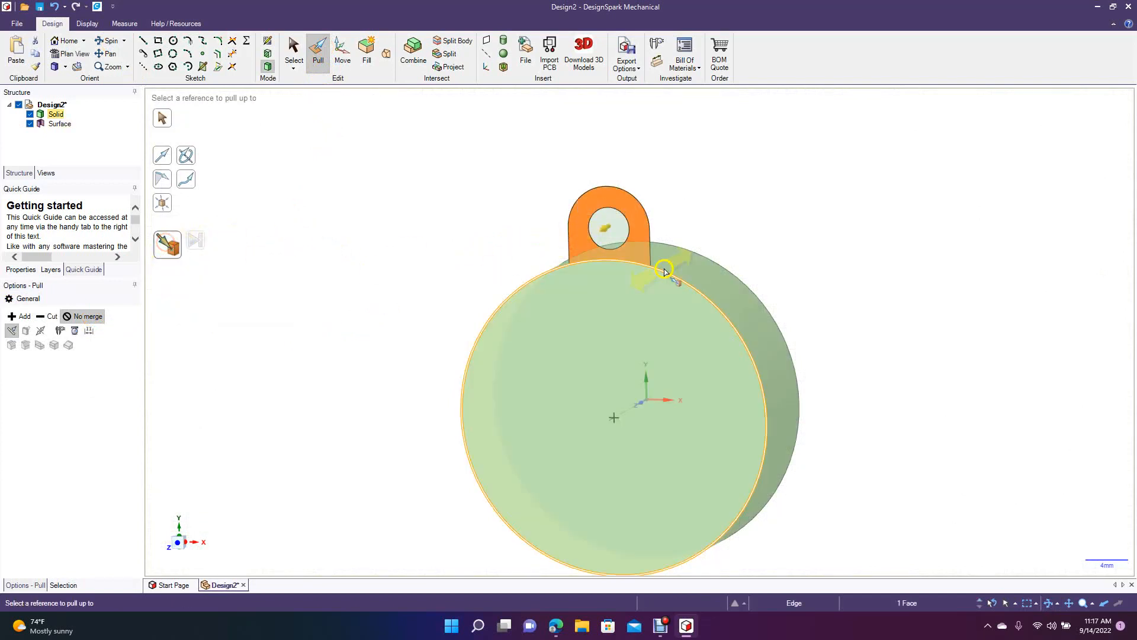
pyautogui.click(681, 247)
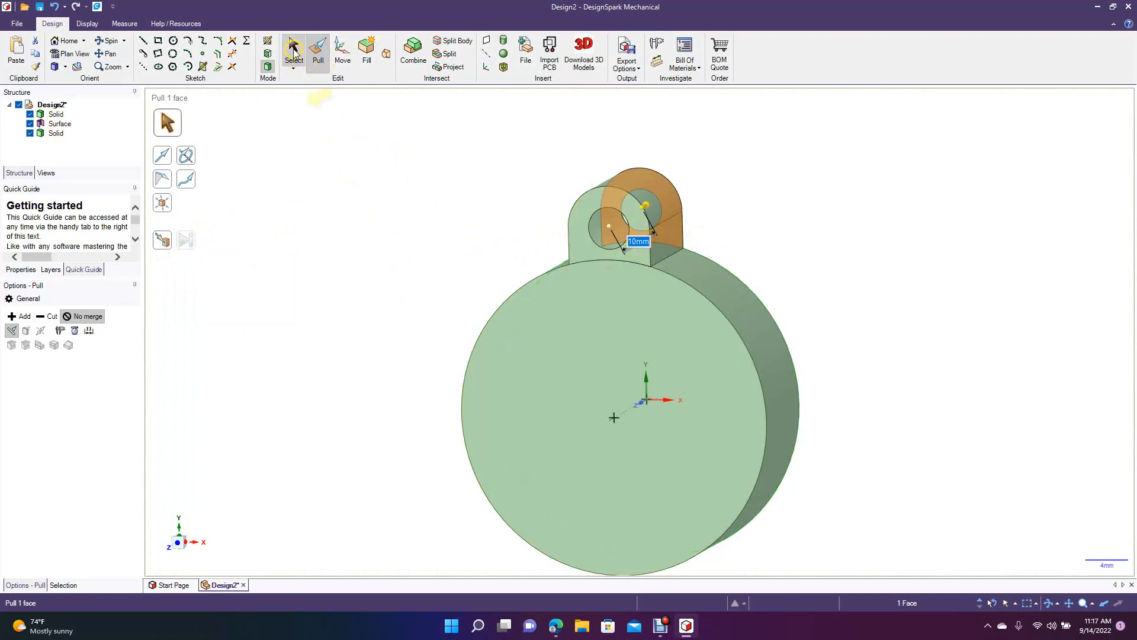
pyautogui.click(294, 51)
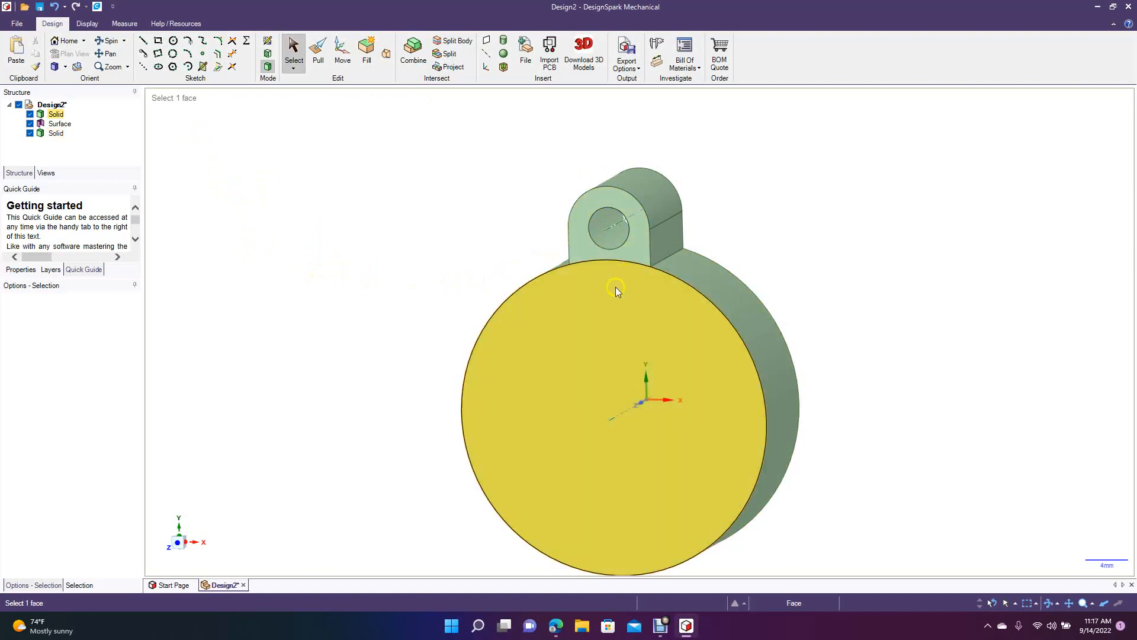
# Delete the leftover circular surface inside the tab's hole.
pyautogui.click(65, 67)
pyautogui.click(74, 102)
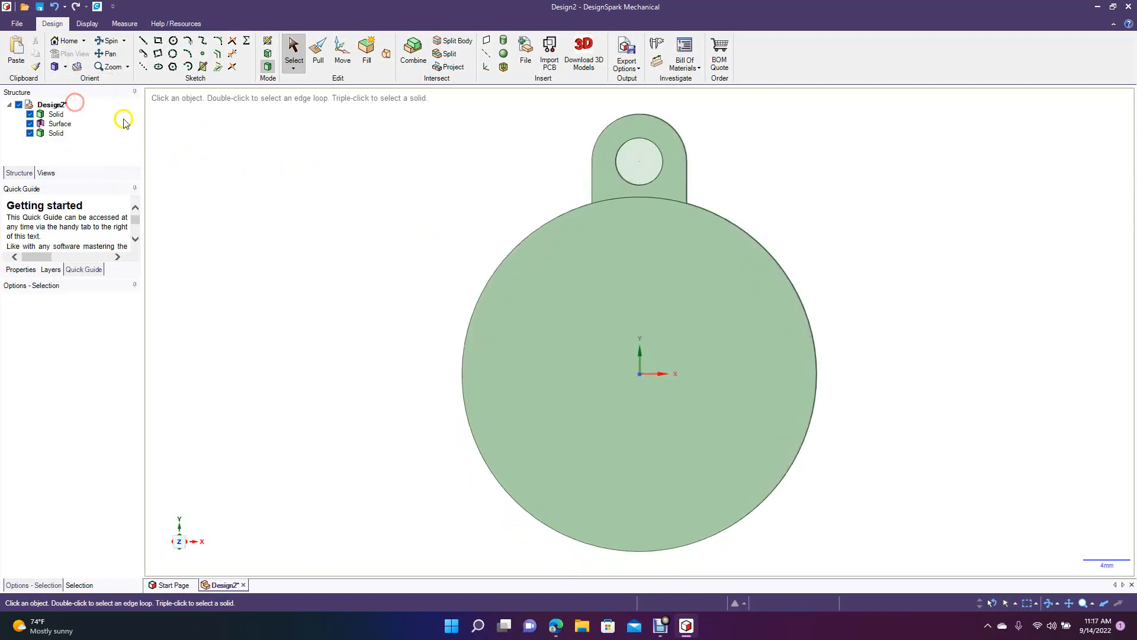
pyautogui.click(641, 165)
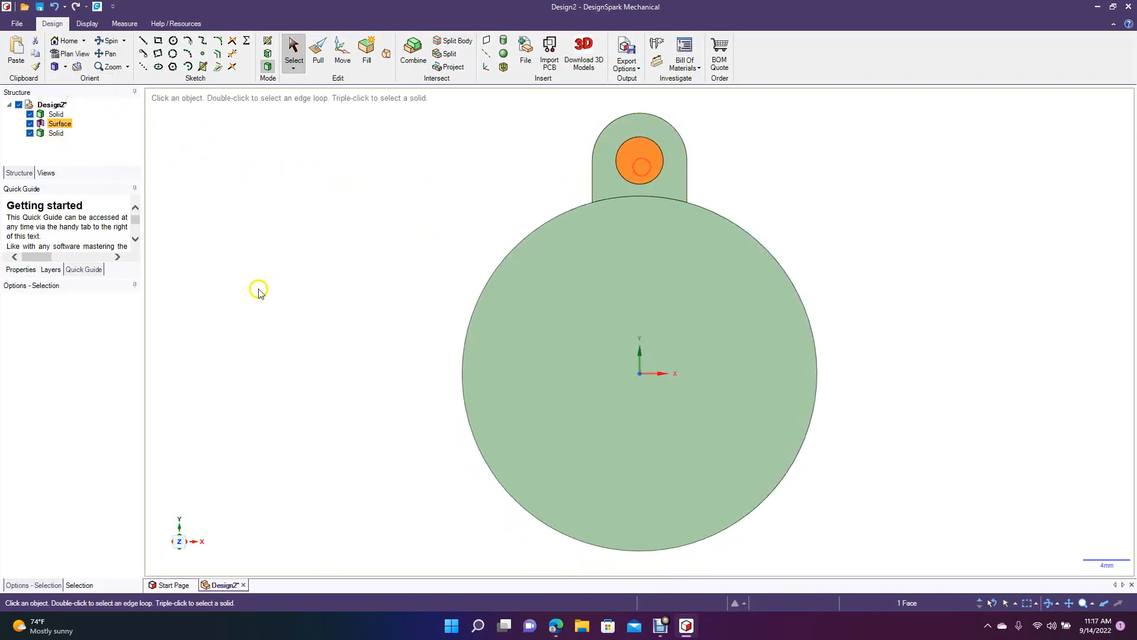
pyautogui.press('Delete')
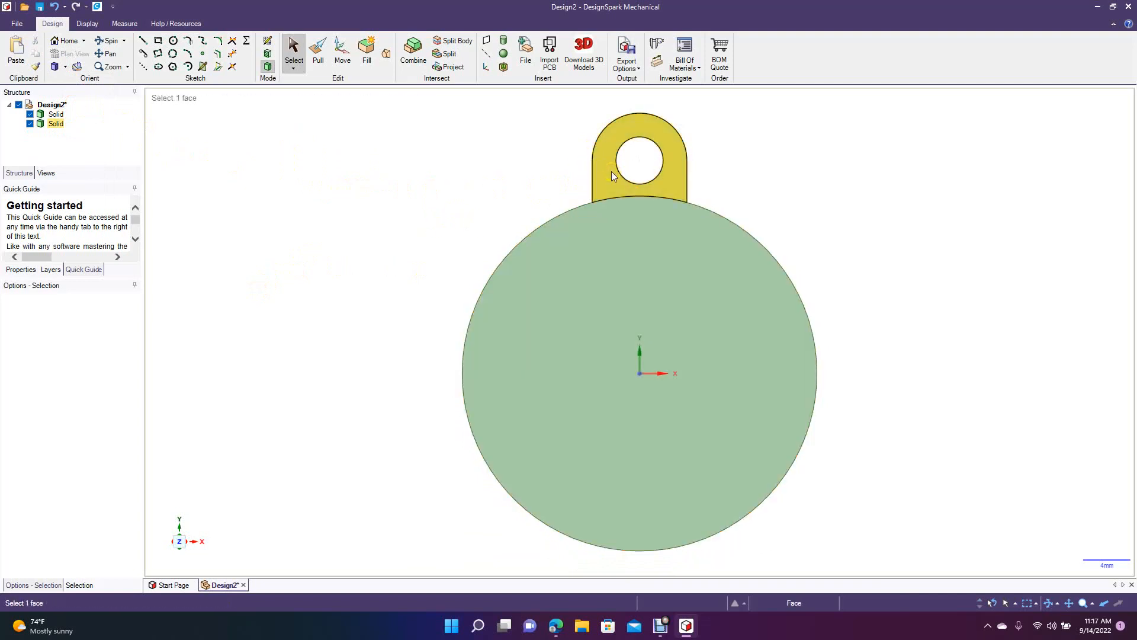
# Pattern the tab body circularly around the disk's center with a count of 6.
pyautogui.click(56, 123)
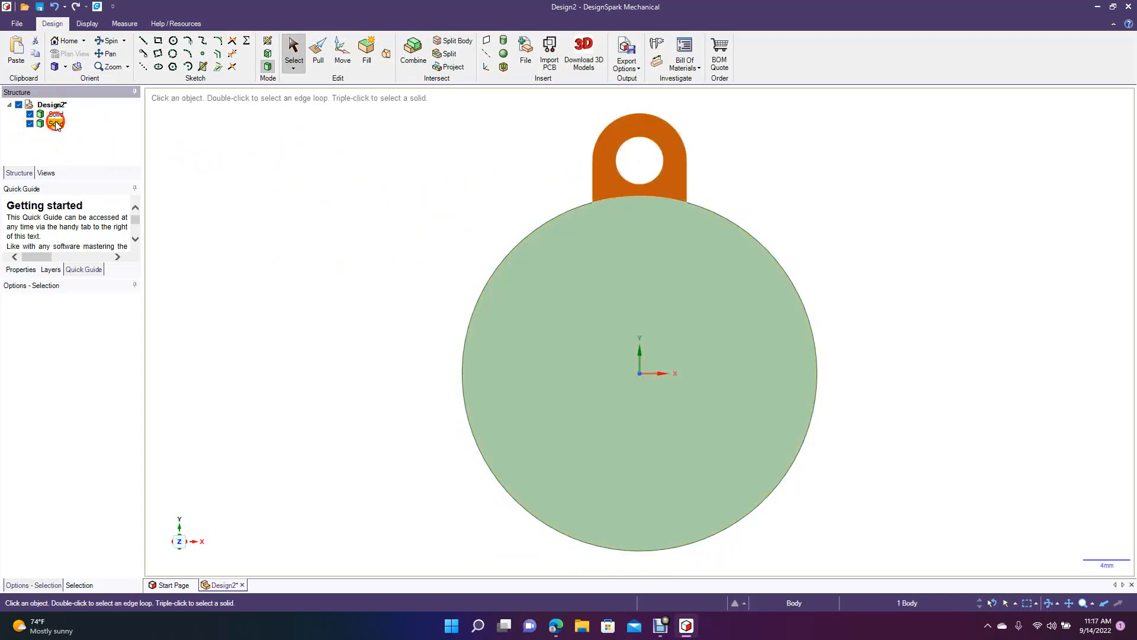
pyautogui.click(342, 52)
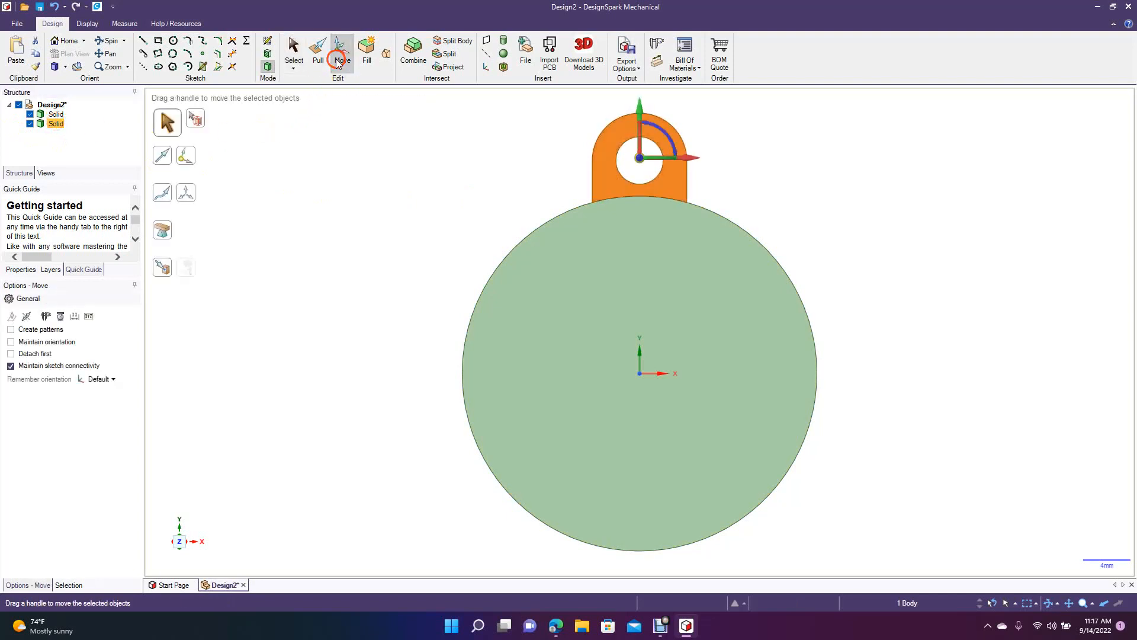
pyautogui.click(42, 330)
pyautogui.keyDown('ctrl'); pyautogui.click(645, 285); pyautogui.keyUp('ctrl')
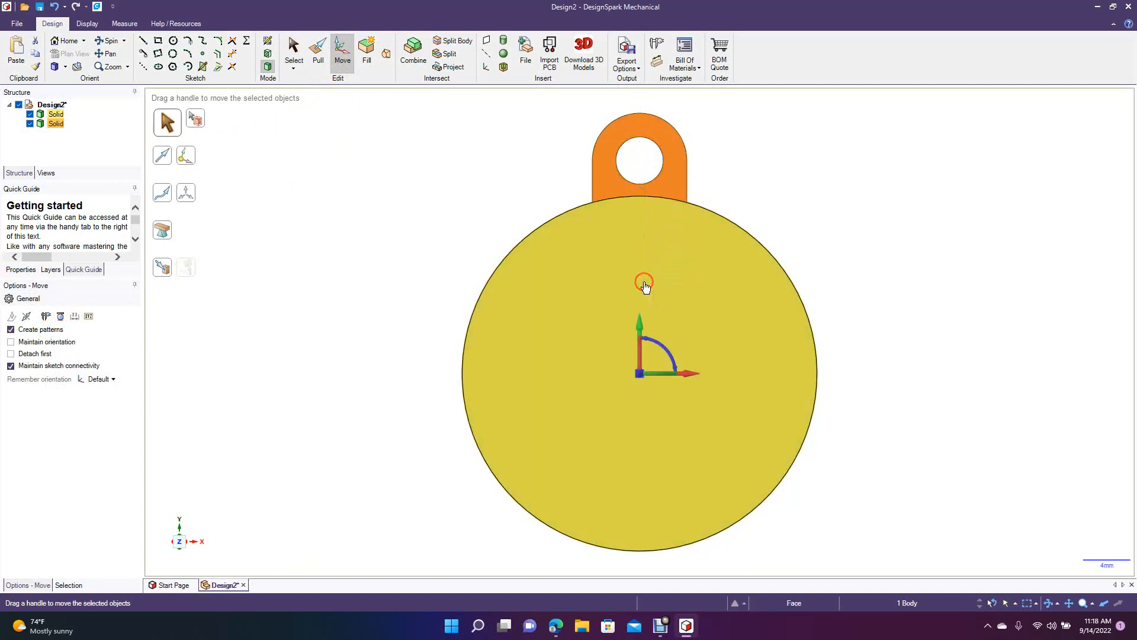
pyautogui.moveTo(662, 354); pyautogui.dragTo(639, 354)
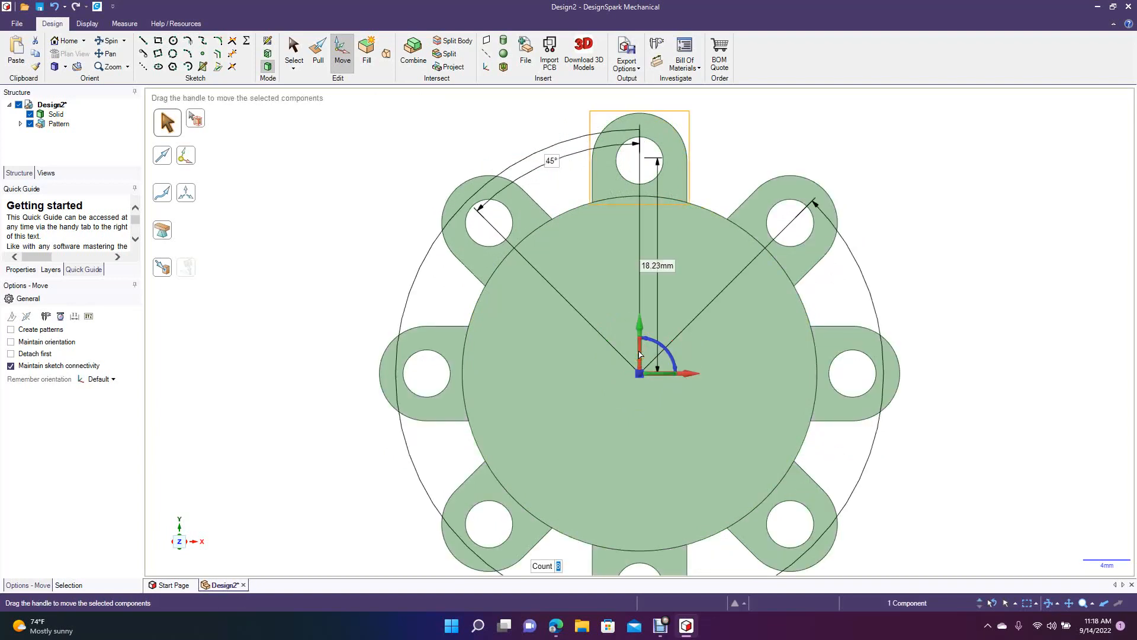
pyautogui.write('6')
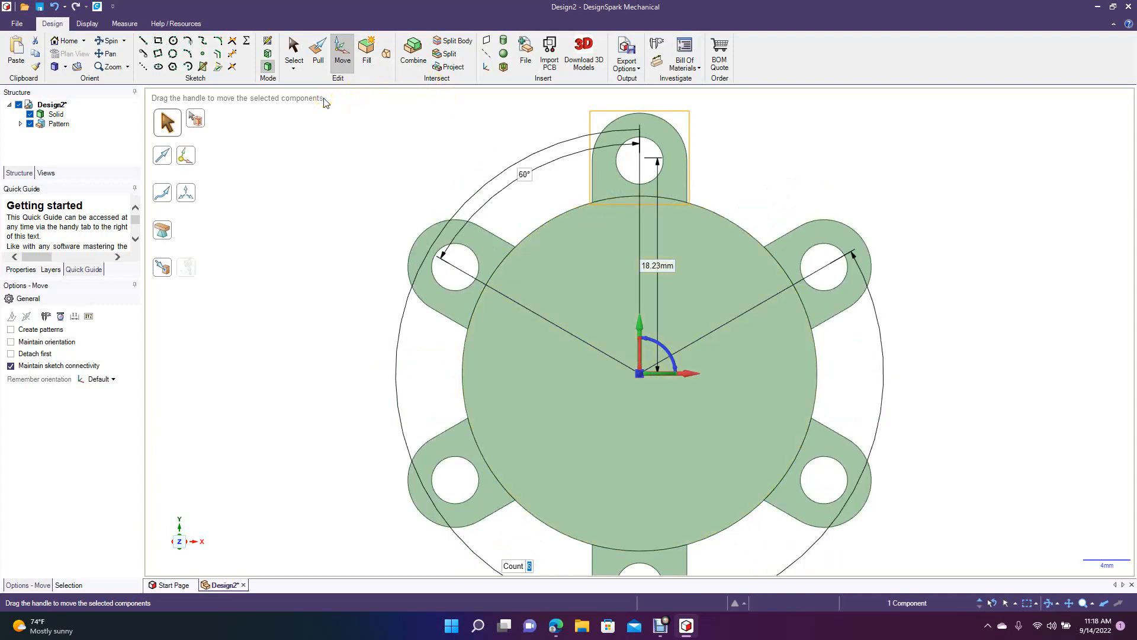
pyautogui.click(293, 54)
pyautogui.click(343, 249)
# Examine the patterned tabs around the disk from an angled view and locate the pattern in the structure tree.
pyautogui.click(73, 124)
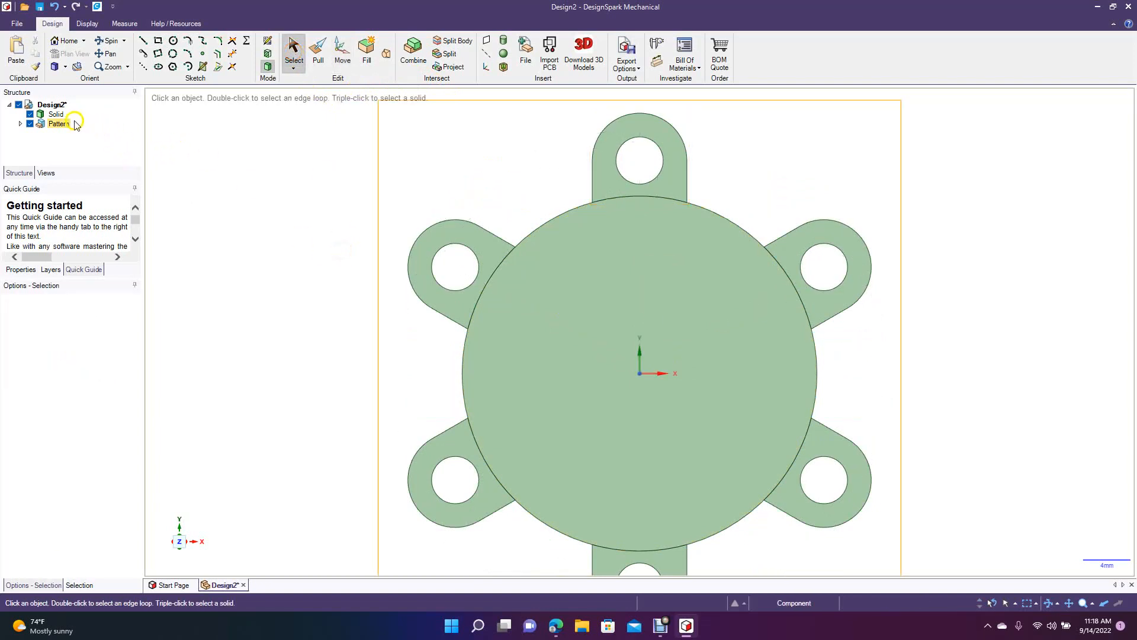
pyautogui.click(109, 40)
pyautogui.moveTo(312, 274); pyautogui.dragTo(282, 260)
pyautogui.keyDown('ctrl'); pyautogui.scroll(-5, 282, 260); pyautogui.keyUp('ctrl')
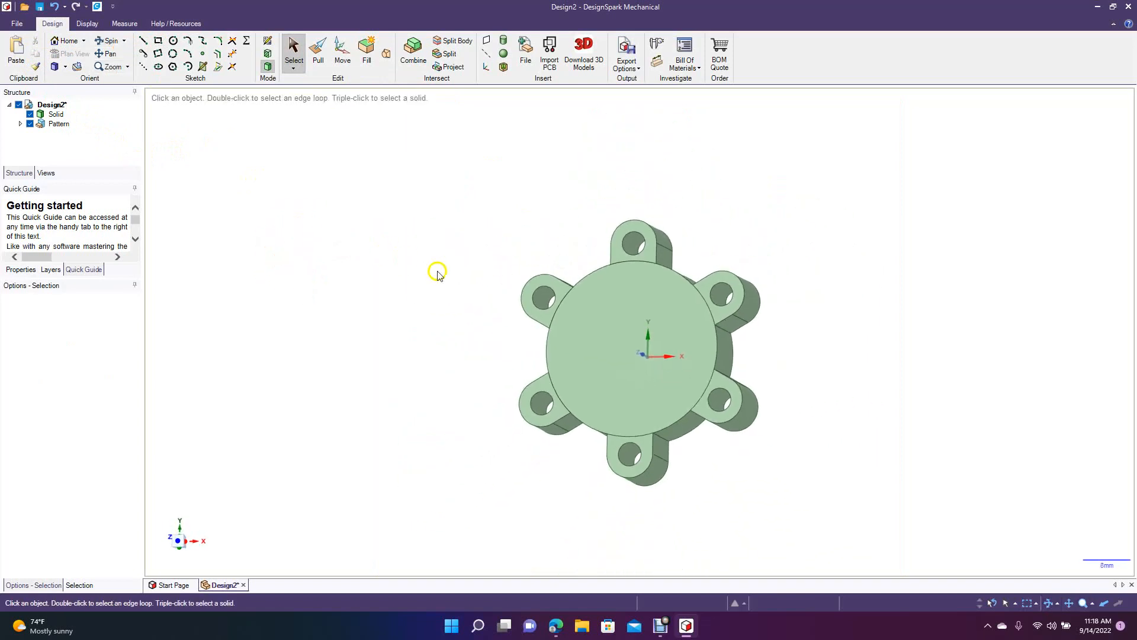
pyautogui.scroll(5, 450, 280)
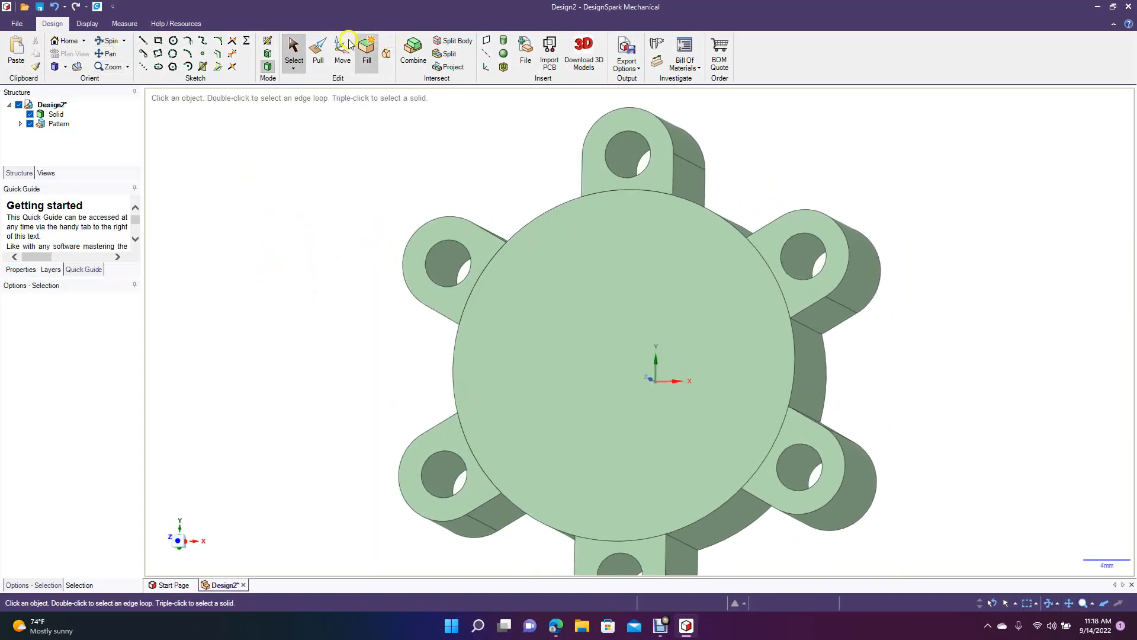
pyautogui.click(292, 46)
pyautogui.click(59, 125)
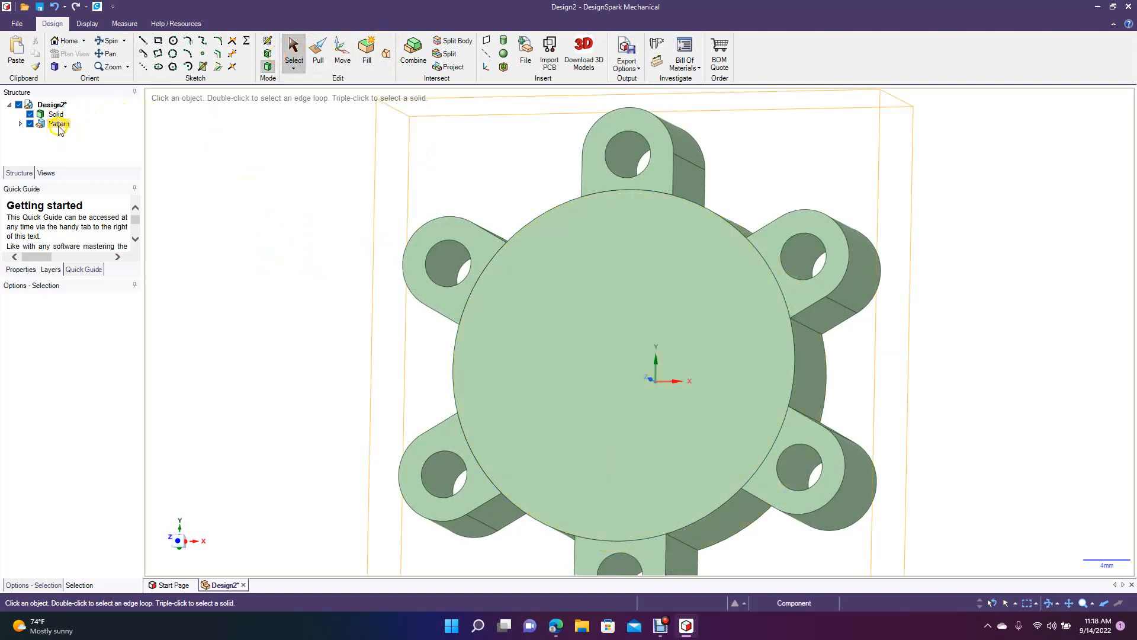
# Try to delete only the upper-left tab of the circular pattern, and undo the deletion.
pyautogui.click(20, 124)
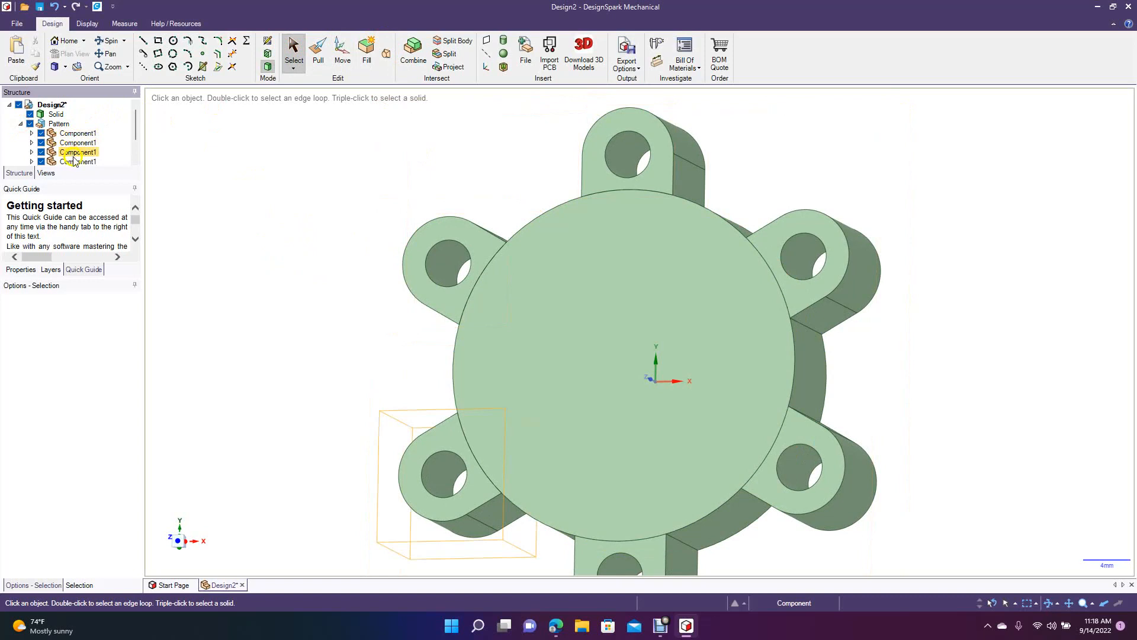
pyautogui.click(484, 233)
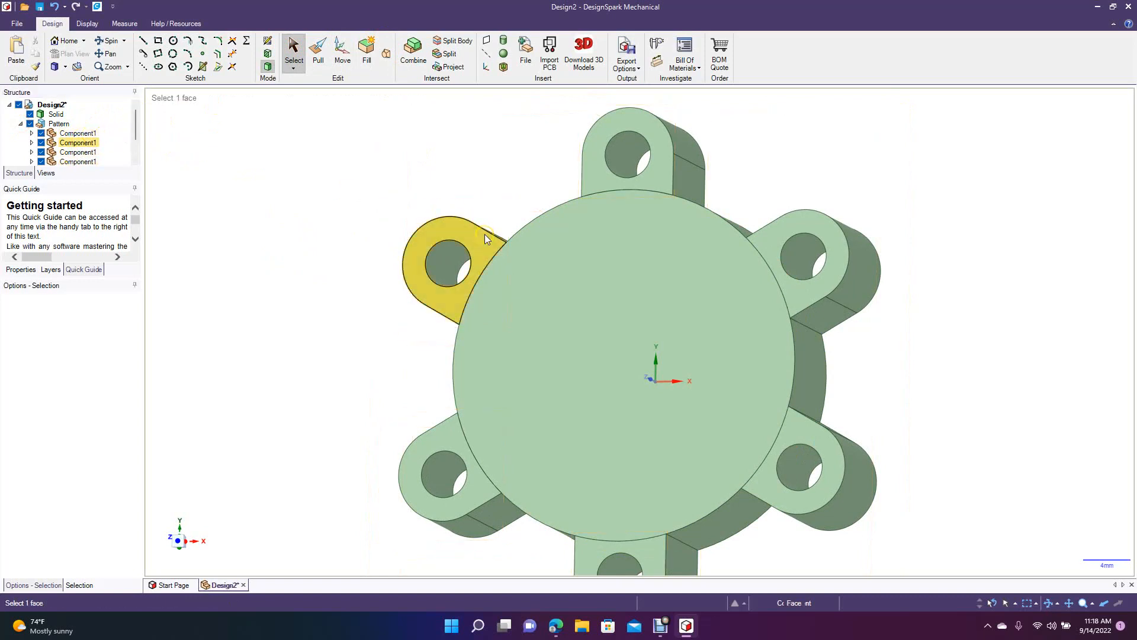
pyautogui.click(485, 233)
pyautogui.press('Delete')
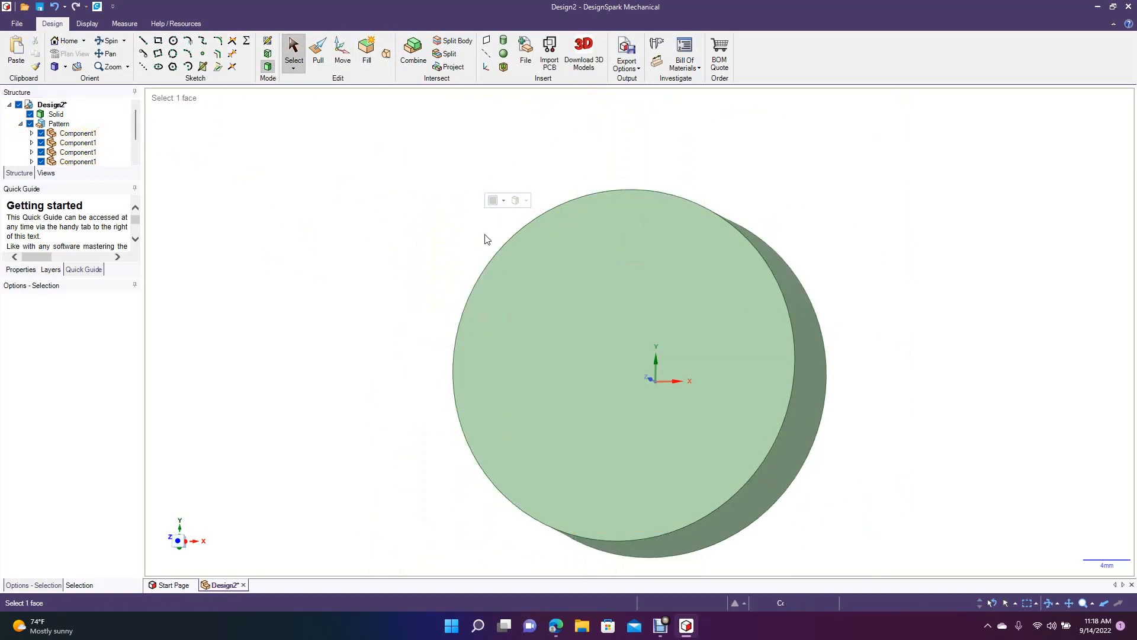
pyautogui.hotkey('ctrl', 'z')
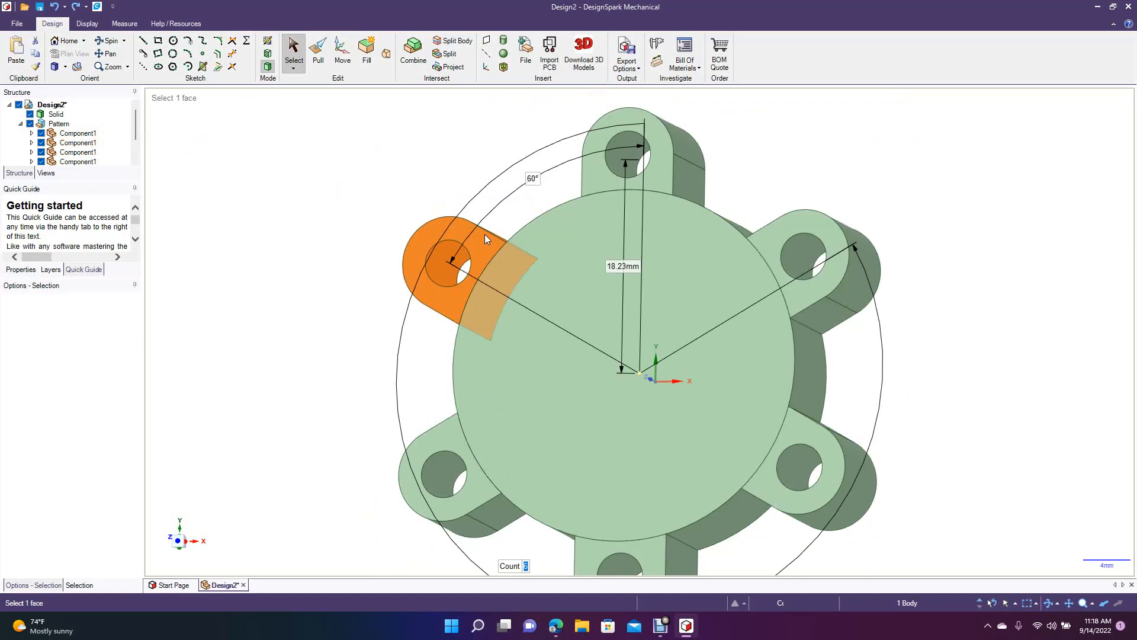
pyautogui.click(353, 217)
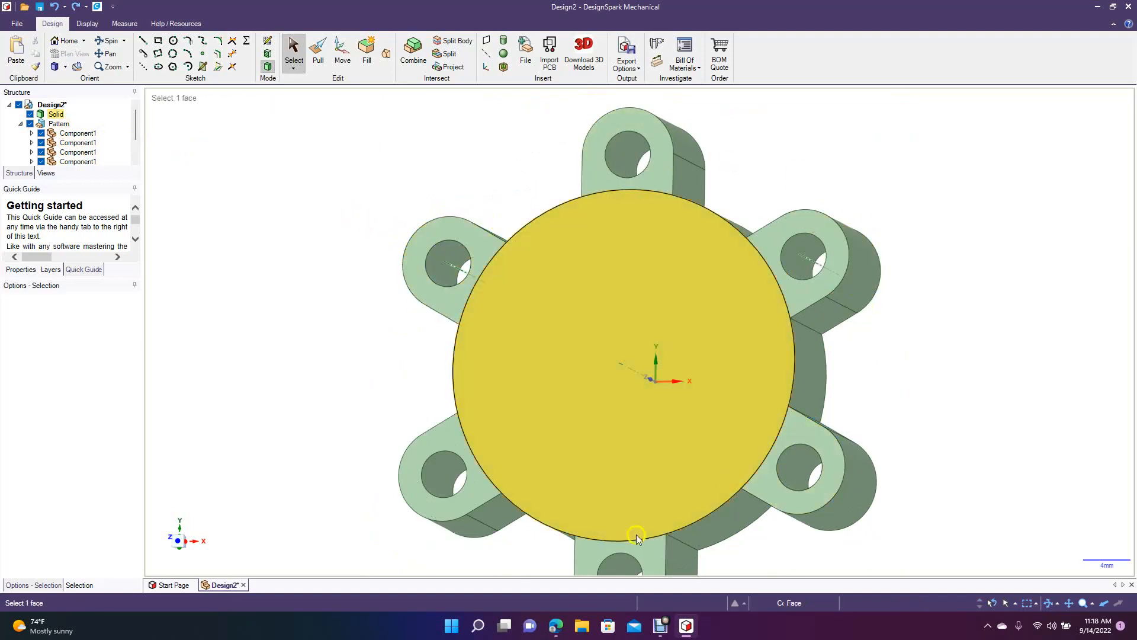
# Make the upper-left tab independent from the other pattern copies.
pyautogui.click(456, 226)
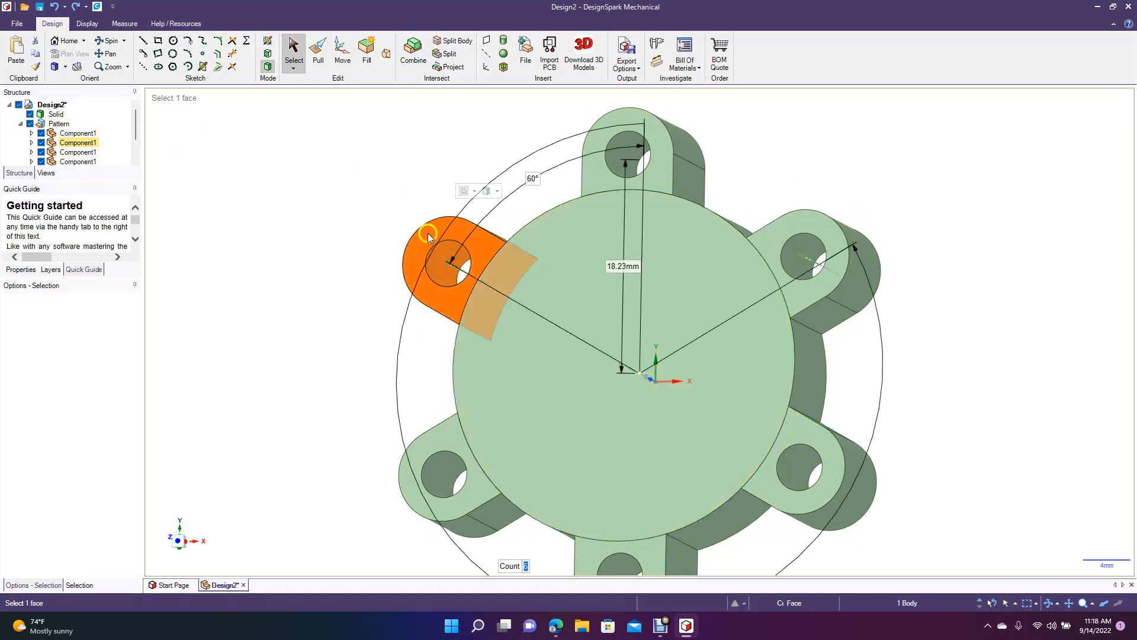
pyautogui.rightClick(428, 236)
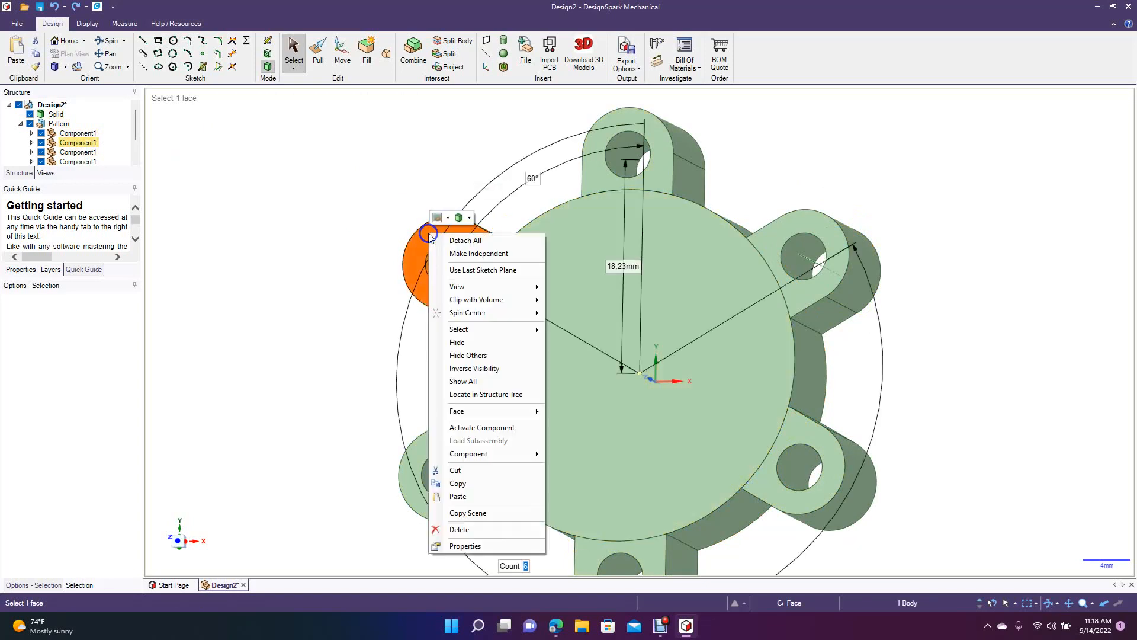
pyautogui.click(460, 253)
pyautogui.click(369, 199)
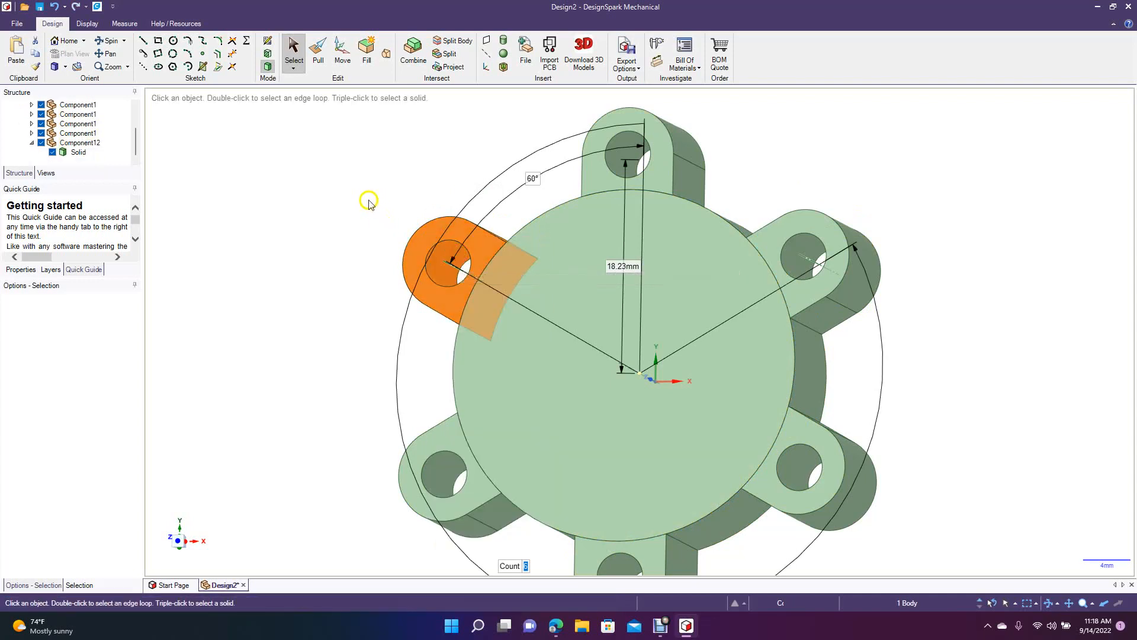
# Delete the independent upper-left tab from the disk's edge.
pyautogui.click(415, 261)
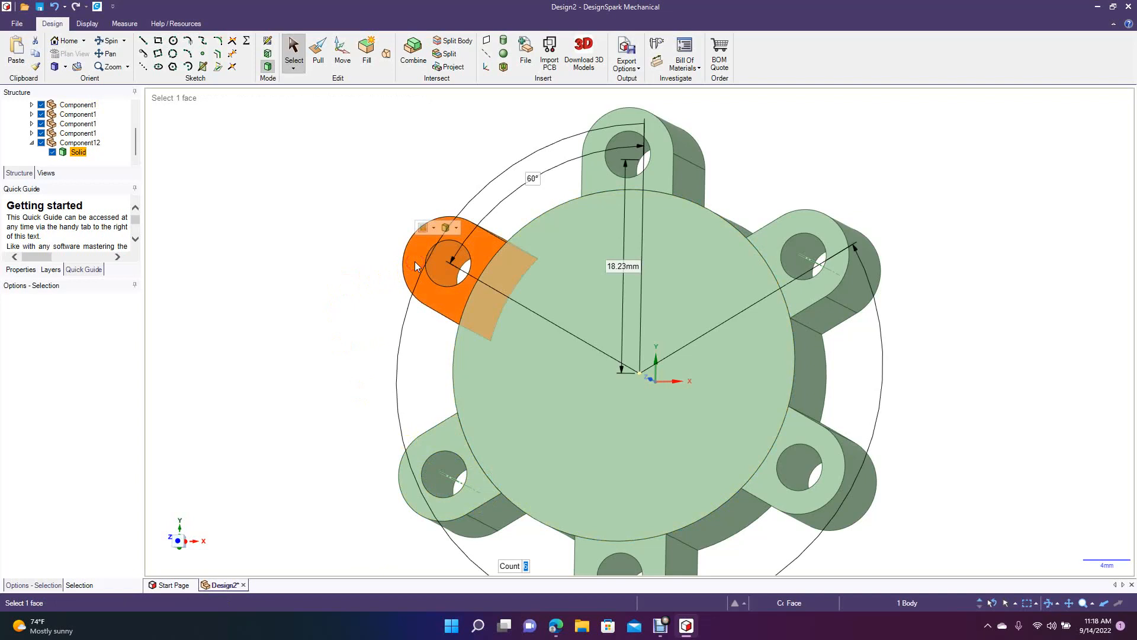
pyautogui.press('Delete')
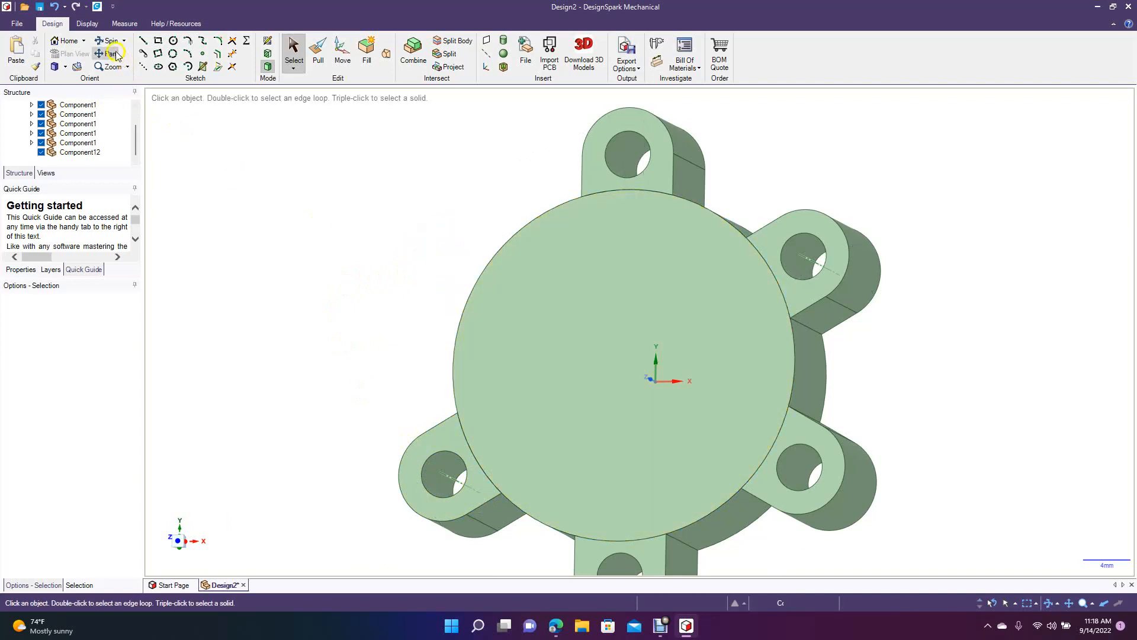
pyautogui.click(110, 44)
pyautogui.moveTo(274, 246); pyautogui.dragTo(307, 282)
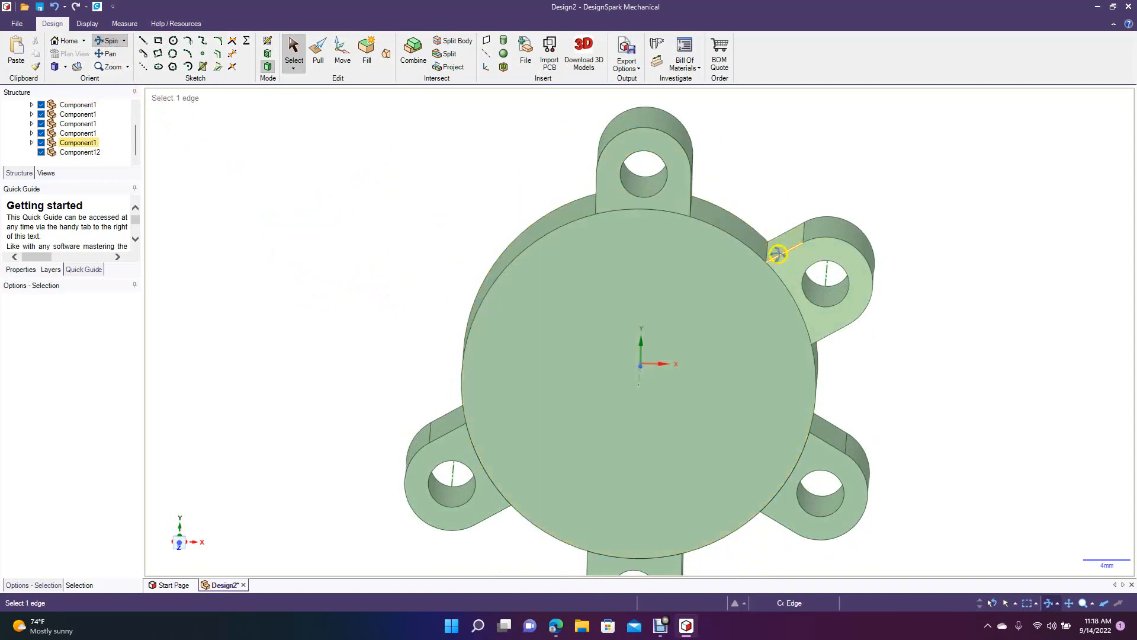
# Try to delete the still-linked top tab, and undo this and the upper-left tab's deletion.
pyautogui.click(292, 52)
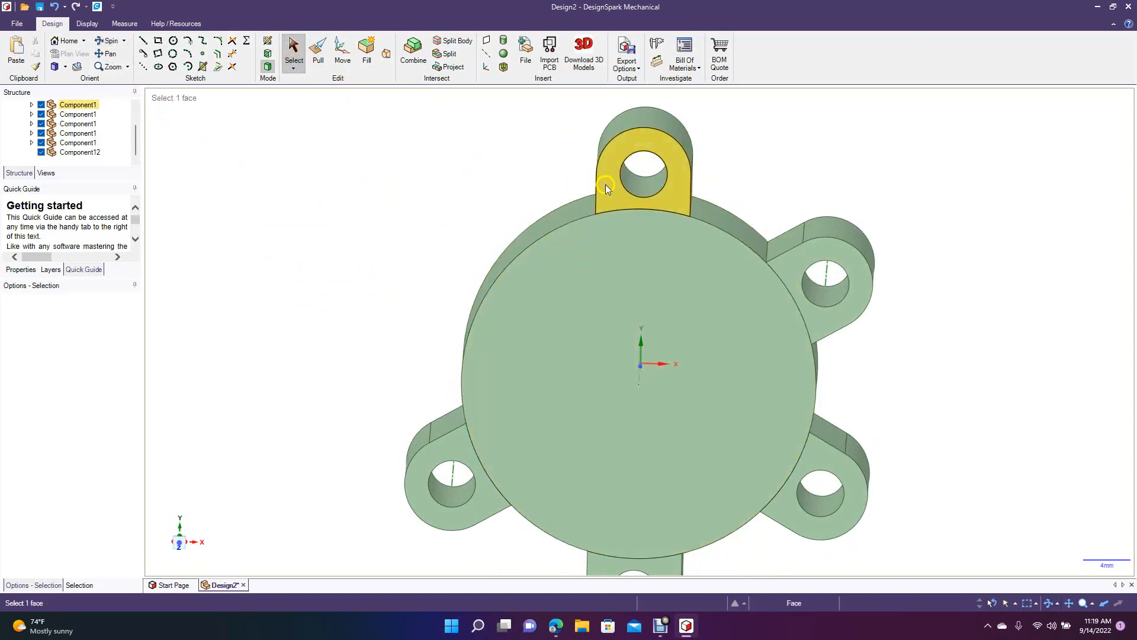
pyautogui.click(605, 185)
pyautogui.press('Delete')
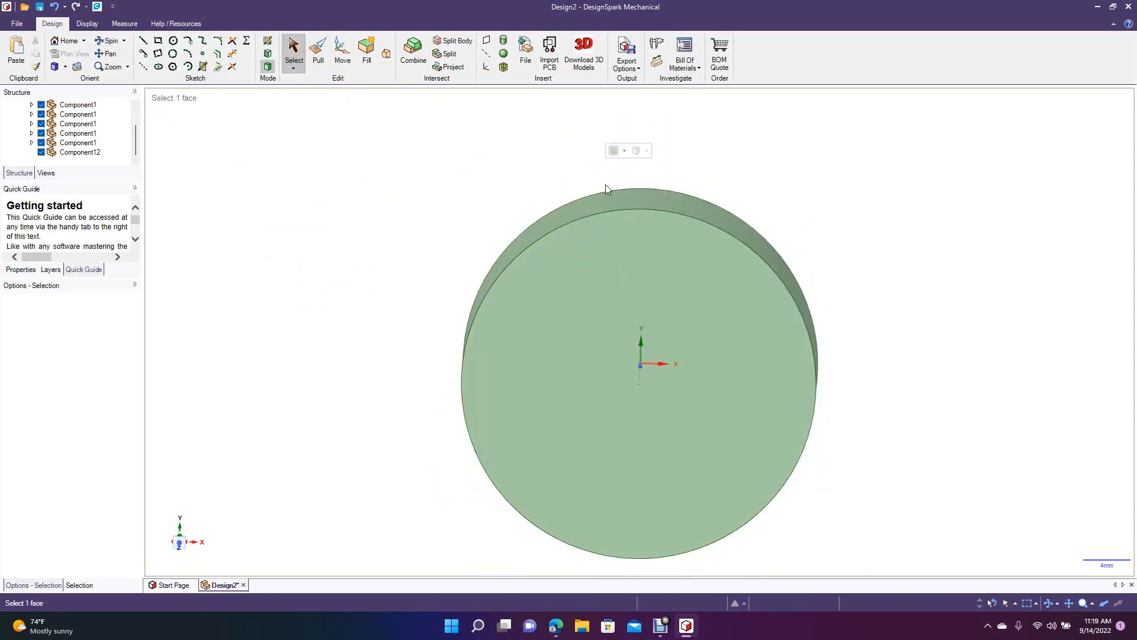
pyautogui.hotkey('ctrl', 'z')
pyautogui.press('Escape')
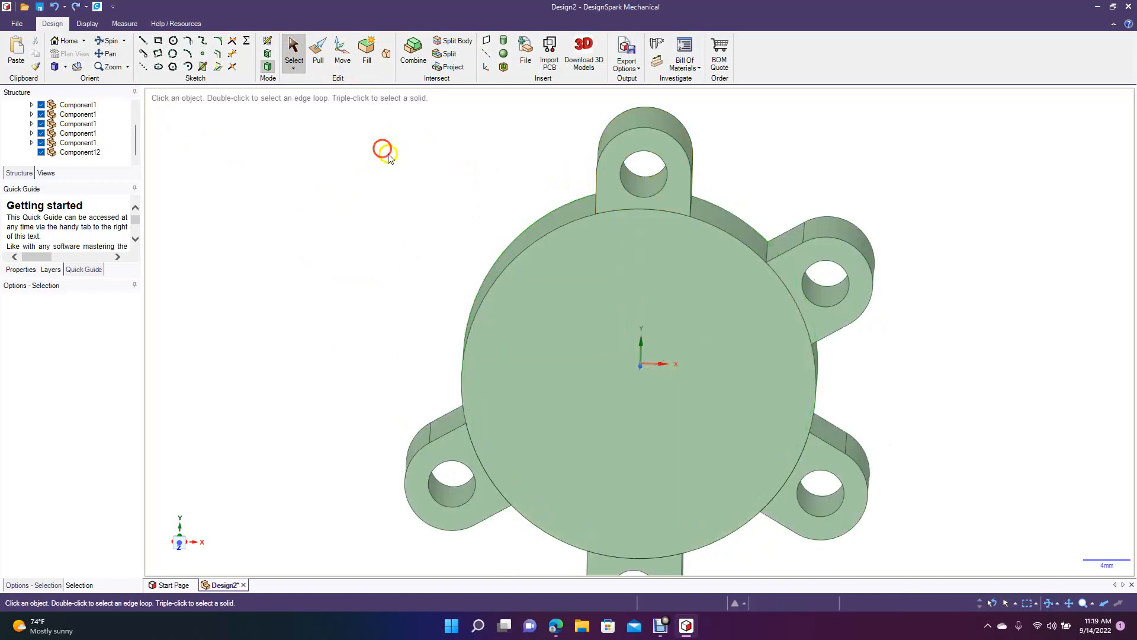
pyautogui.hotkey('ctrl', 'z')
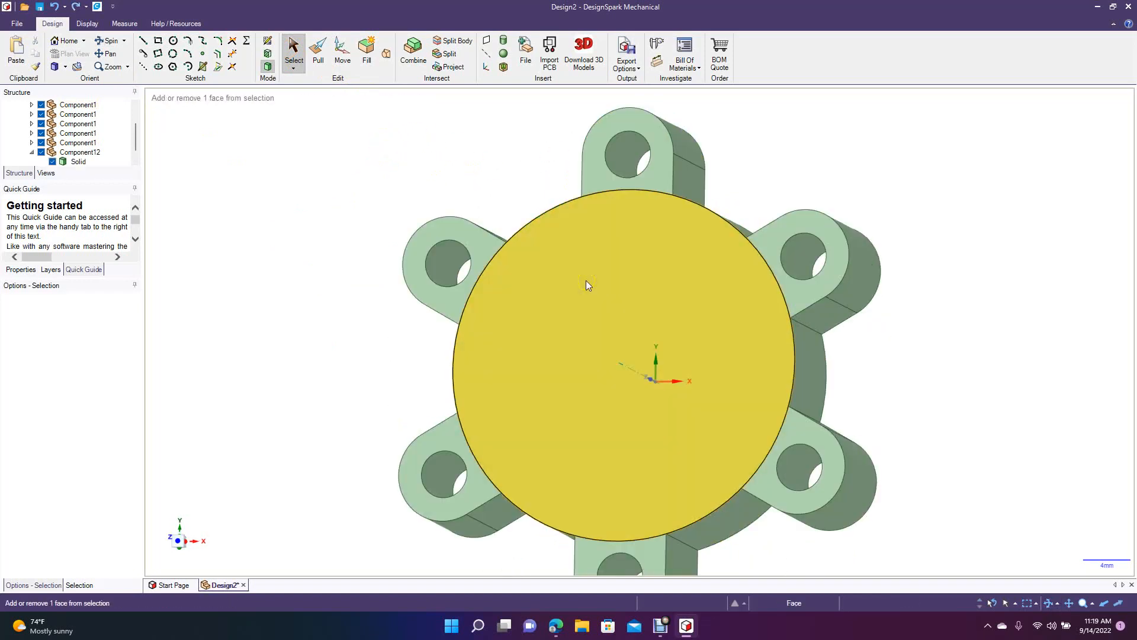
pyautogui.click(359, 316)
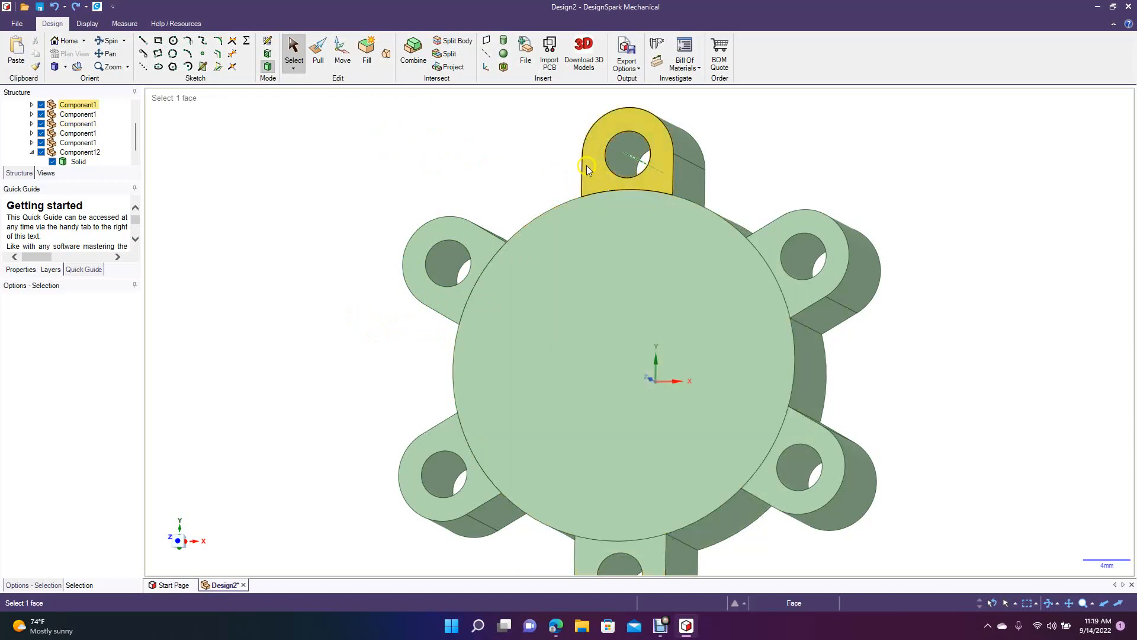
# Make the top tab independent from the pattern and delete it.
pyautogui.tripleClick(592, 170)
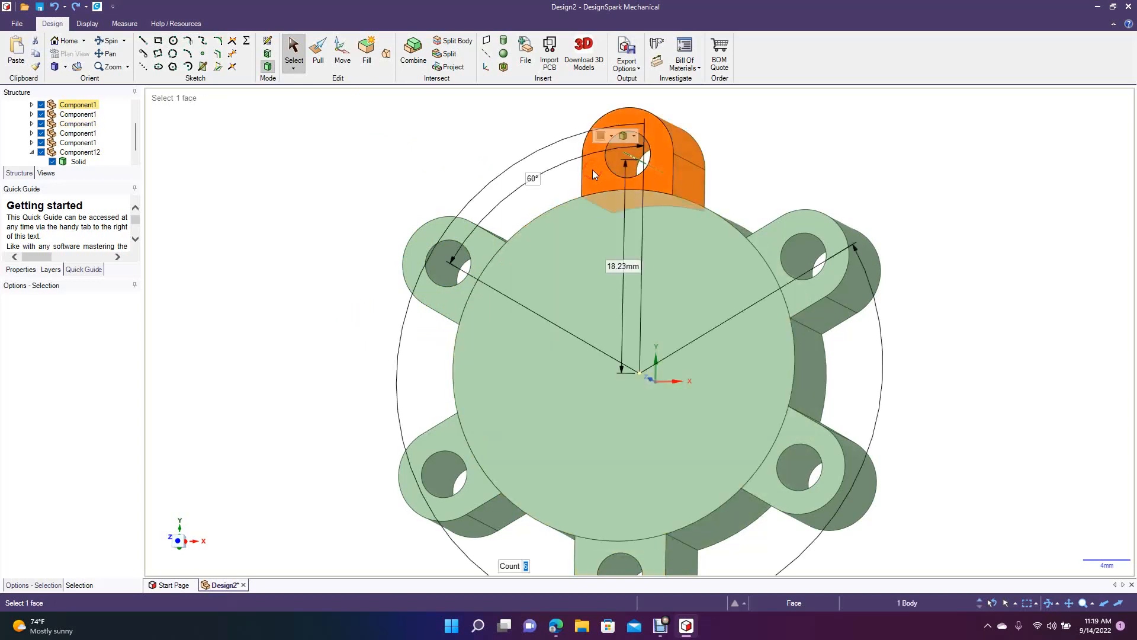
pyautogui.rightClick(592, 169)
pyautogui.click(620, 189)
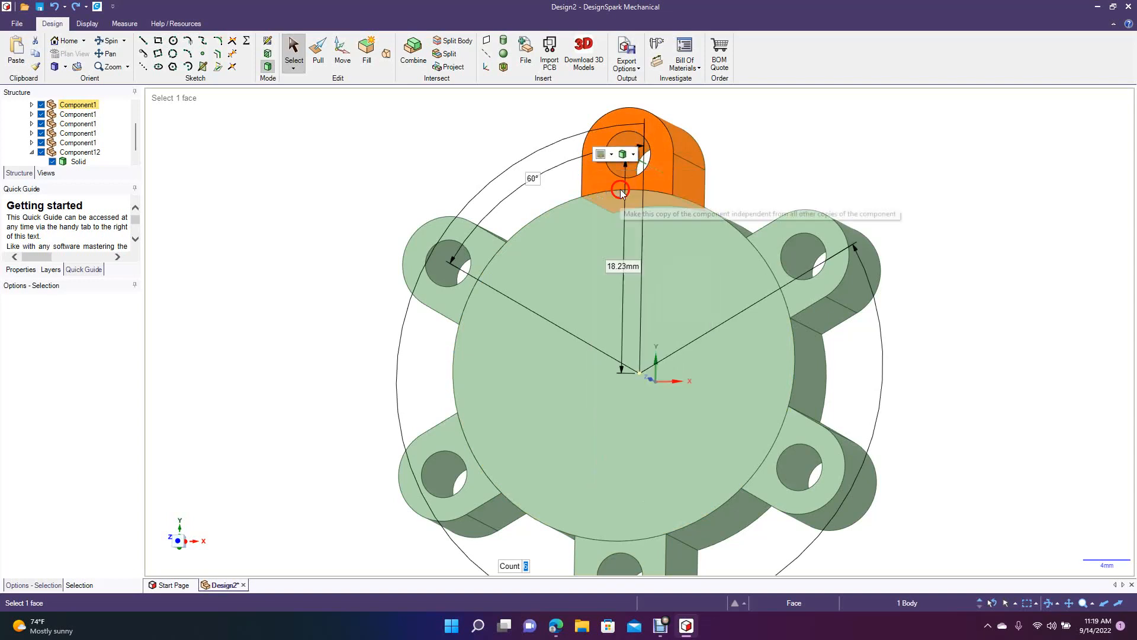
pyautogui.click(591, 172)
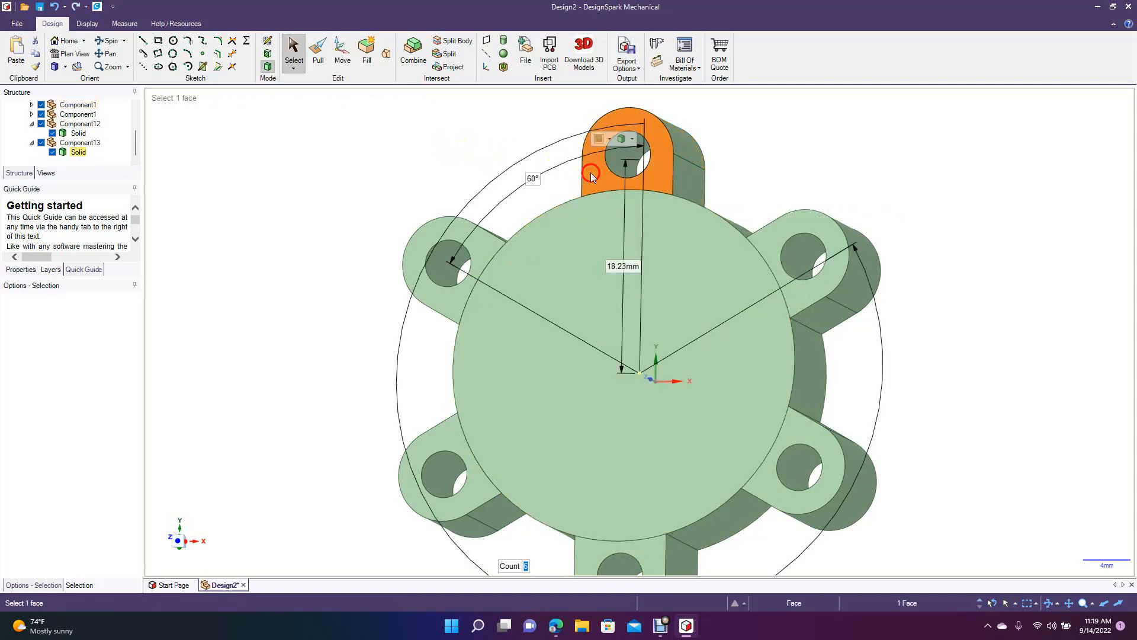
pyautogui.press('Delete')
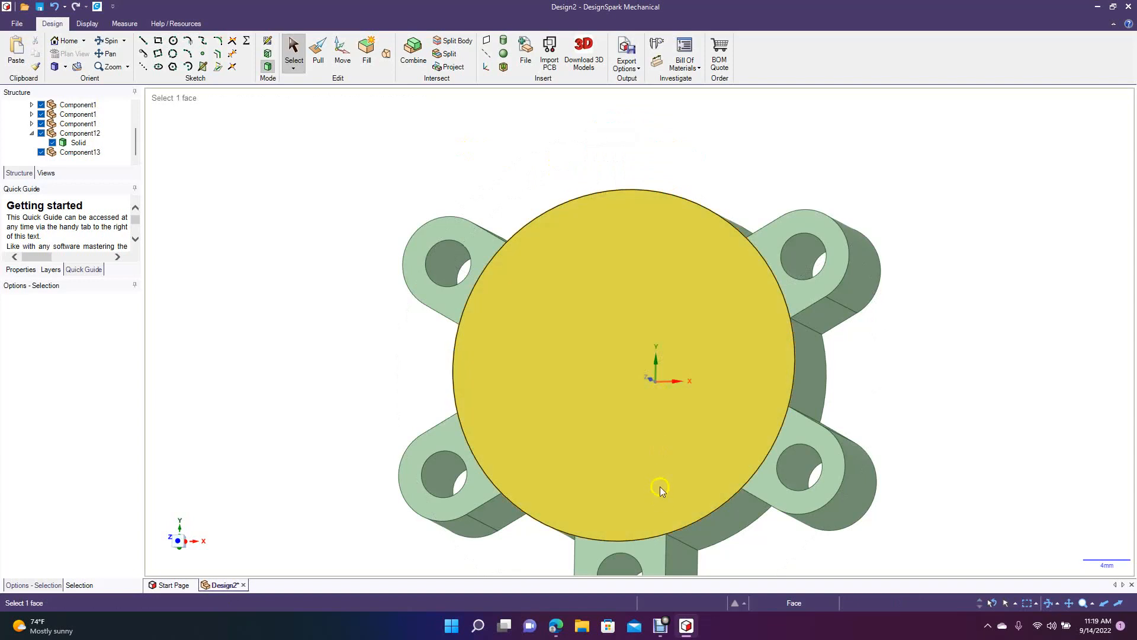
# Make the bottom tab independent from the pattern, undoing the unintended deletion of the linked tabs.
pyautogui.tripleClick(649, 553)
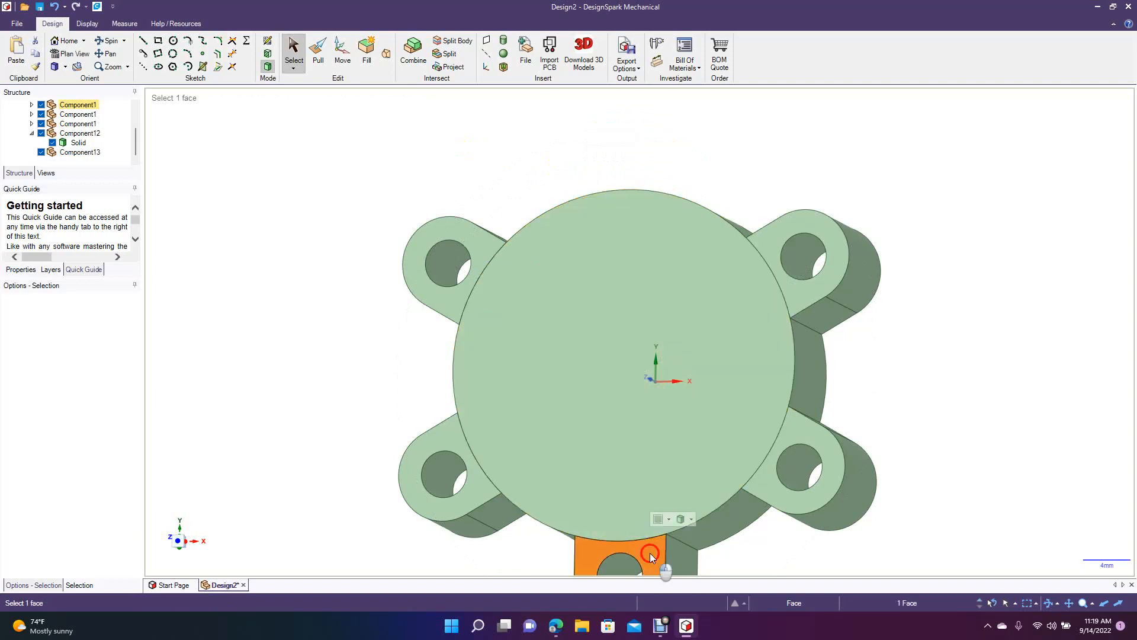
pyautogui.rightClick(649, 552)
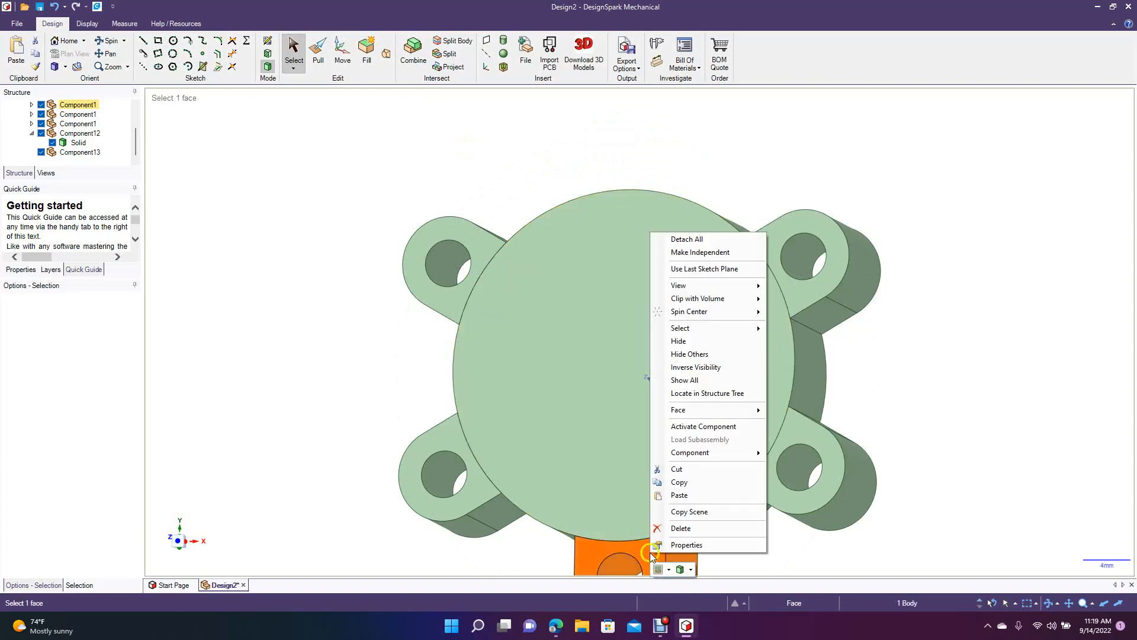
pyautogui.click(725, 254)
pyautogui.hotkey('ctrl', 'z')
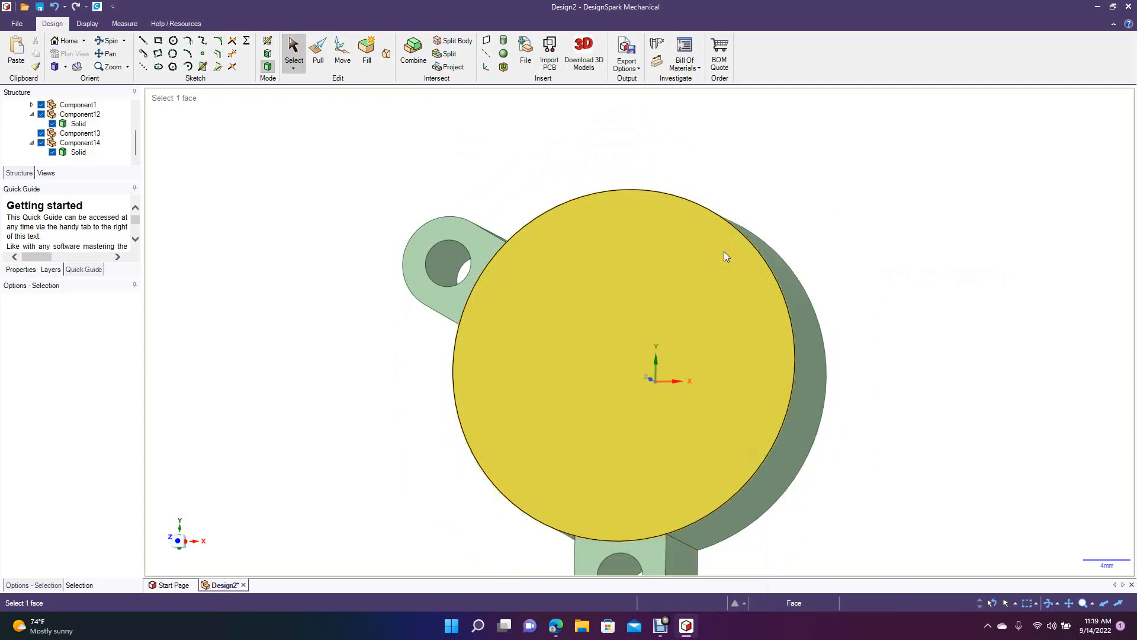
pyautogui.hotkey('ctrl', 'y')
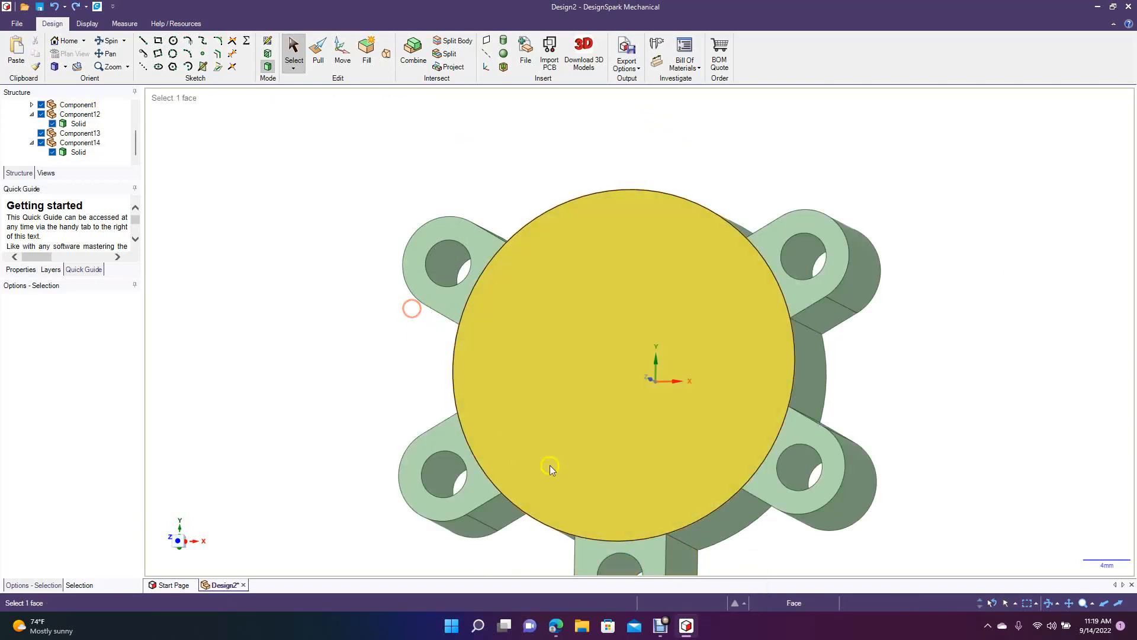
# Delete the independent bottom tab from the disk.
pyautogui.click(649, 559)
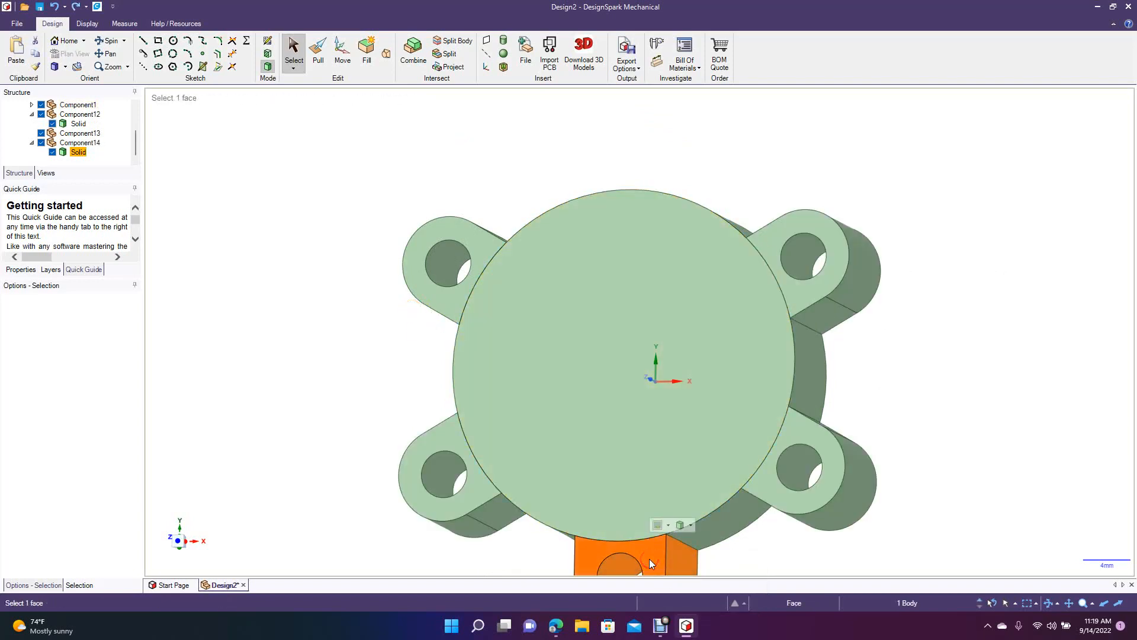
pyautogui.rightClick(649, 559)
pyautogui.click(231, 247)
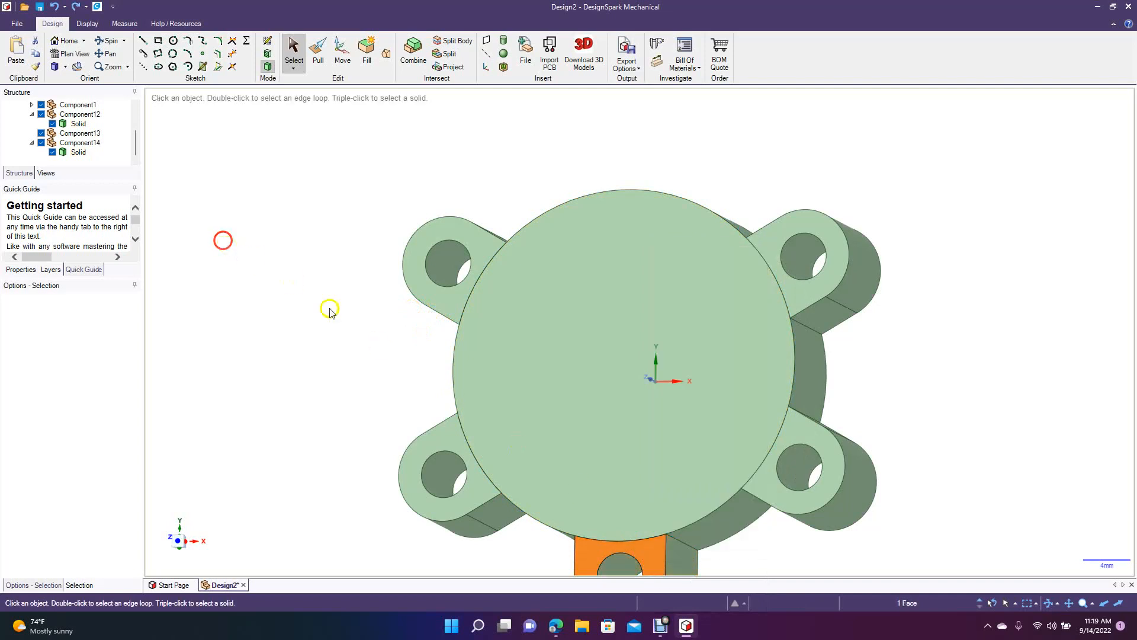
pyautogui.click(642, 549)
pyautogui.press('Delete')
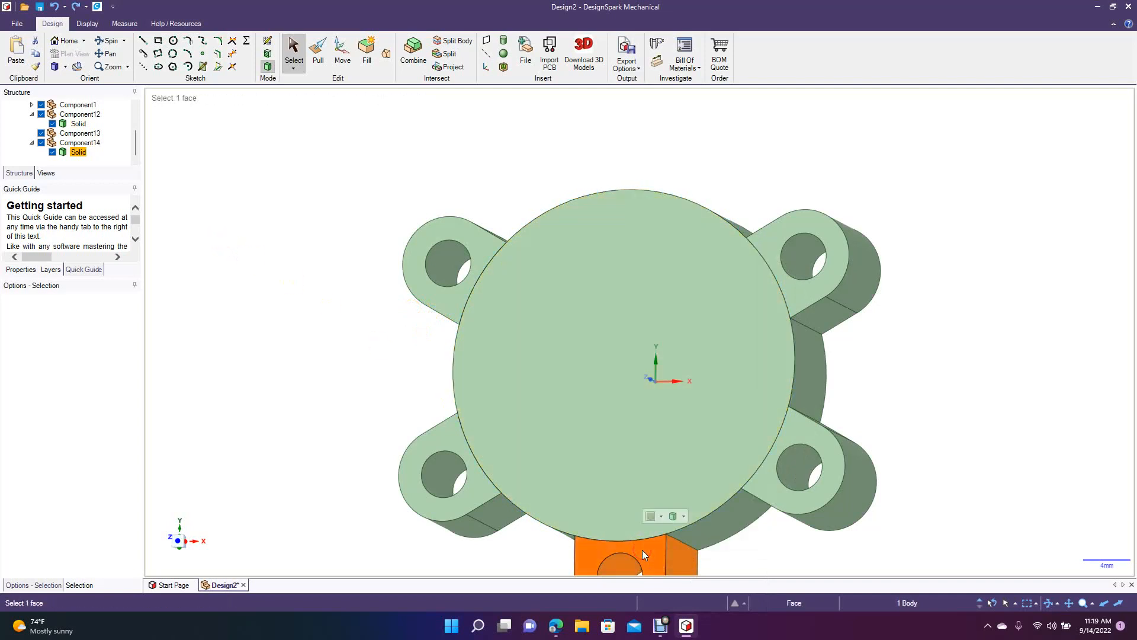
# Shell the disk through its front circular face with a 1 mm wall thickness.
pyautogui.click(66, 67)
pyautogui.click(76, 106)
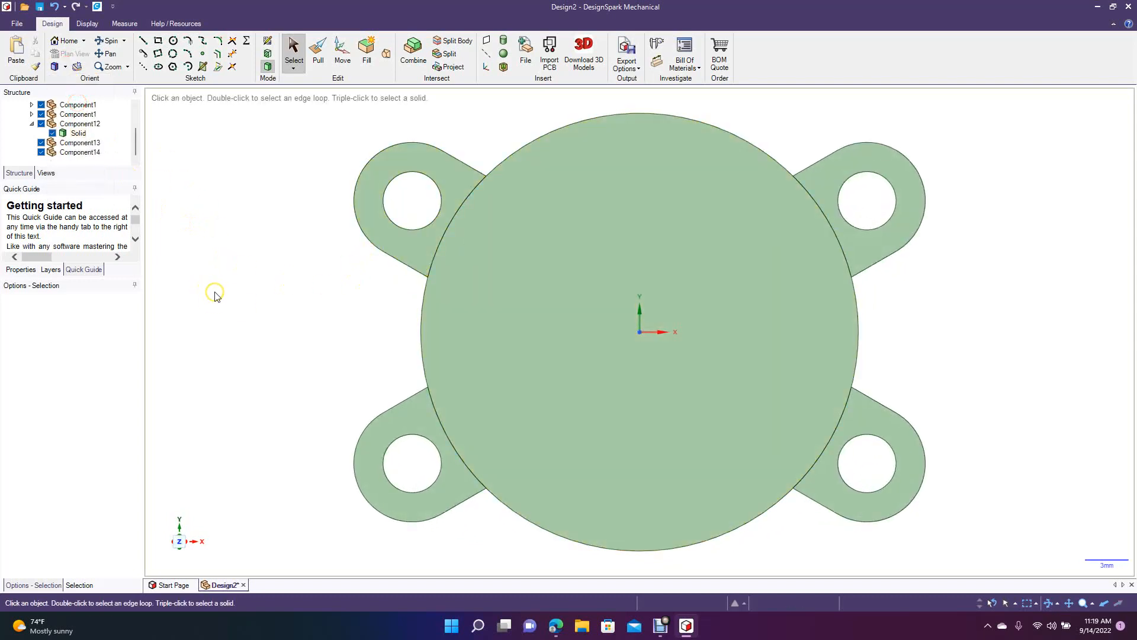
pyautogui.keyDown('ctrl'); pyautogui.scroll(-2, 215, 297); pyautogui.keyUp('ctrl')
pyautogui.keyDown('ctrl'); pyautogui.scroll(-2, 212, 290); pyautogui.keyUp('ctrl')
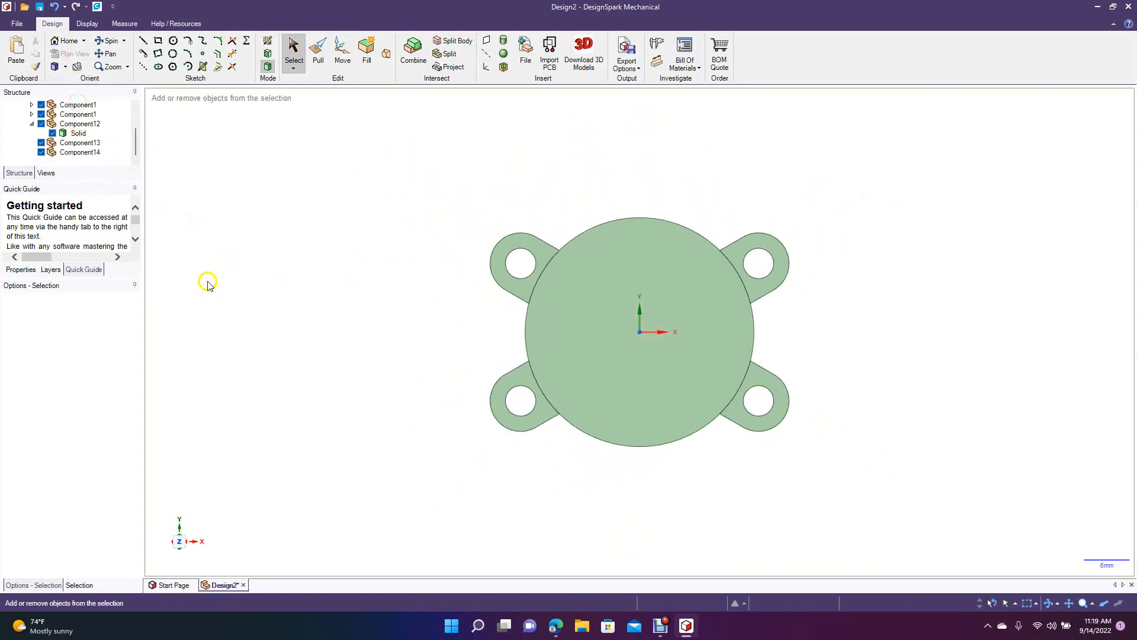
pyautogui.click(110, 41)
pyautogui.moveTo(373, 332); pyautogui.dragTo(348, 332)
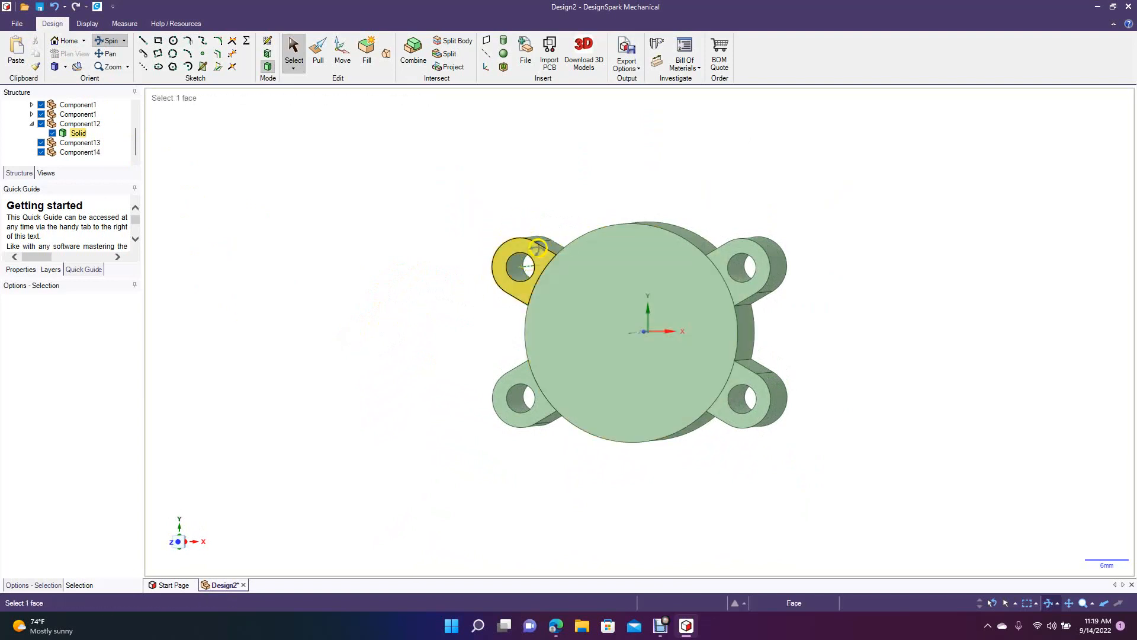
pyautogui.moveTo(436, 273); pyautogui.dragTo(465, 285)
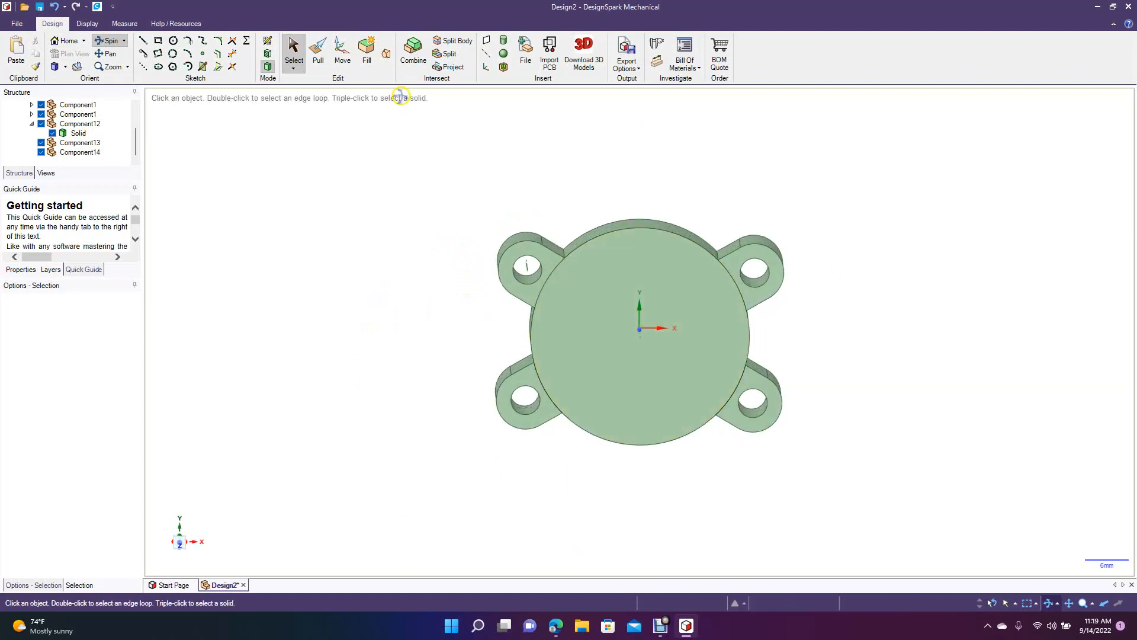
pyautogui.click(502, 68)
pyautogui.click(574, 264)
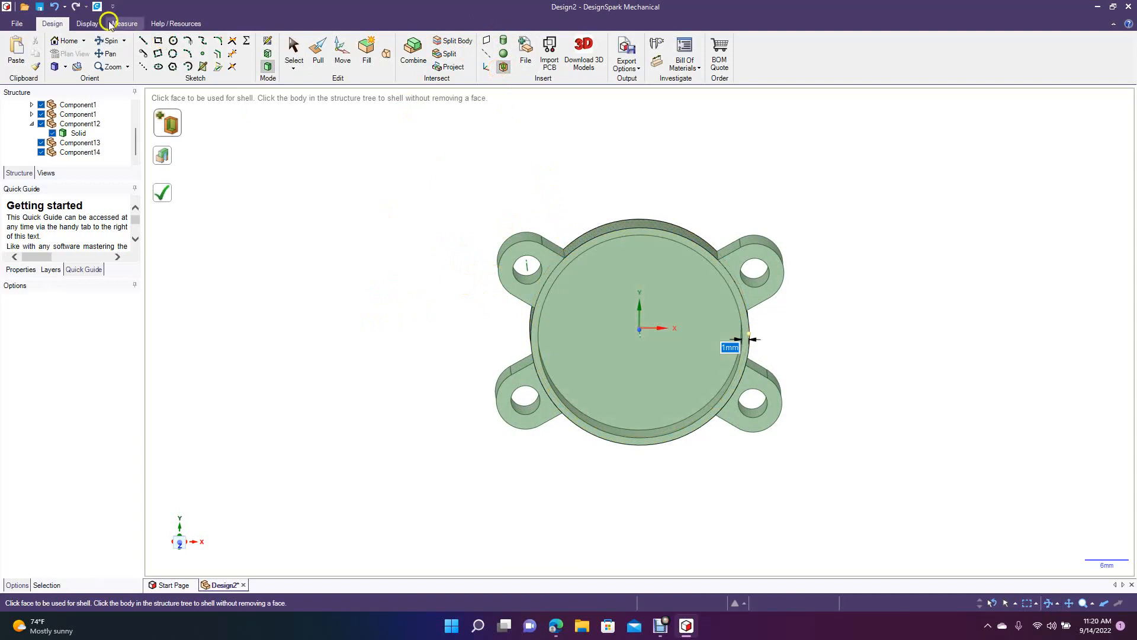
pyautogui.moveTo(302, 233); pyautogui.dragTo(302, 327)
pyautogui.click(316, 56)
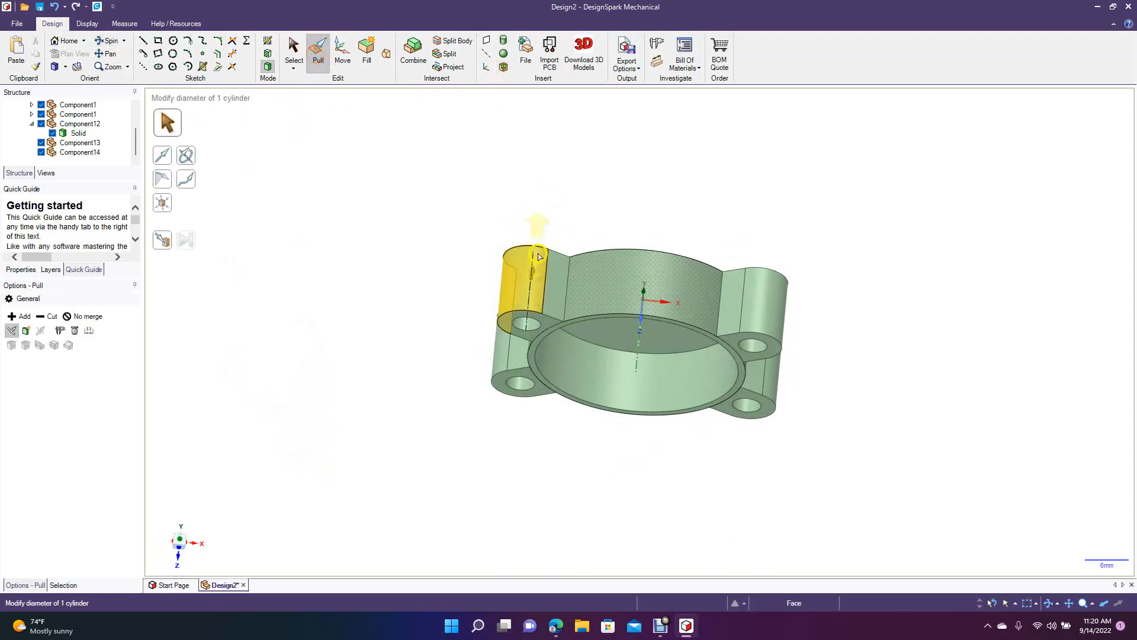
pyautogui.click(561, 306)
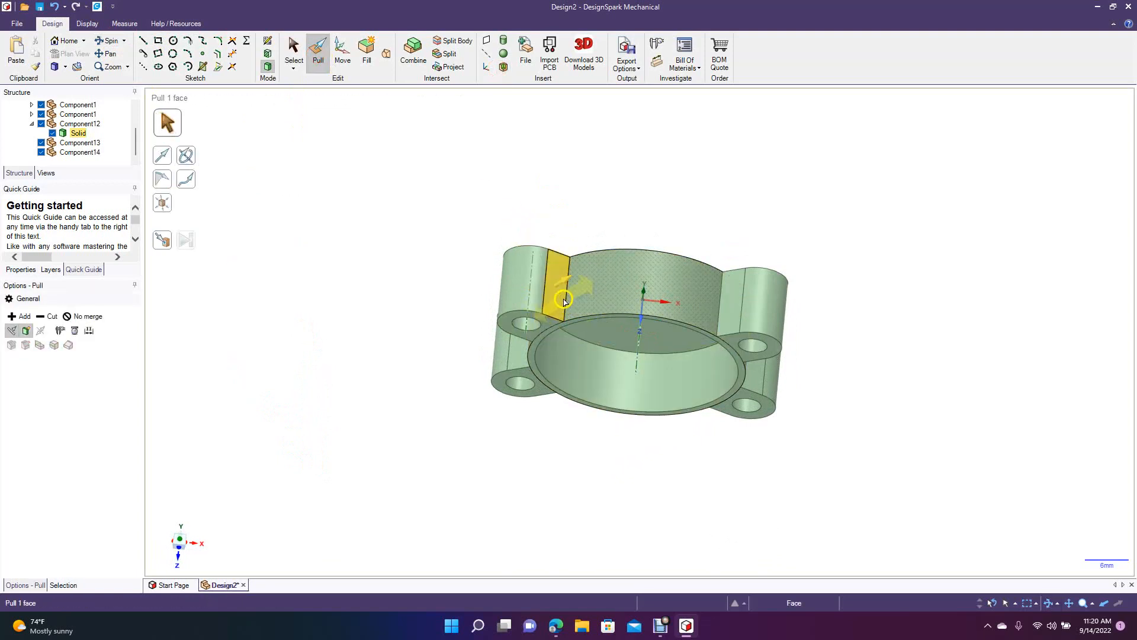
pyautogui.click(579, 322)
pyautogui.press('Escape')
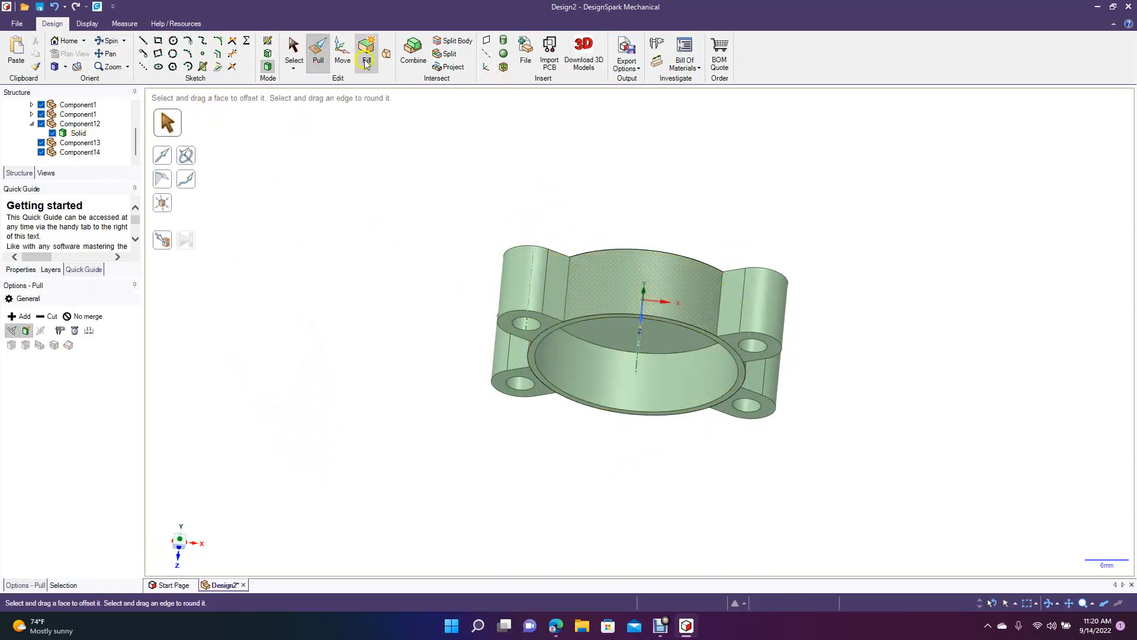
# Merge the hollow disk and its four tabs into one solid with Combine.
pyautogui.click(293, 49)
pyautogui.click(113, 40)
pyautogui.moveTo(333, 205); pyautogui.dragTo(332, 267)
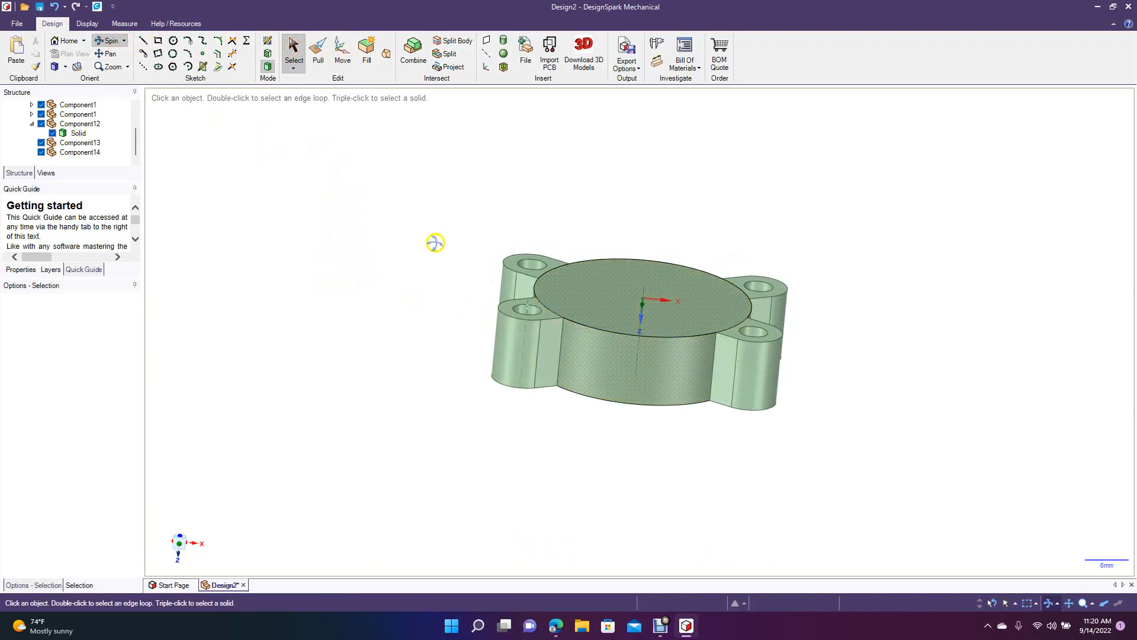
pyautogui.click(288, 48)
pyautogui.click(558, 361)
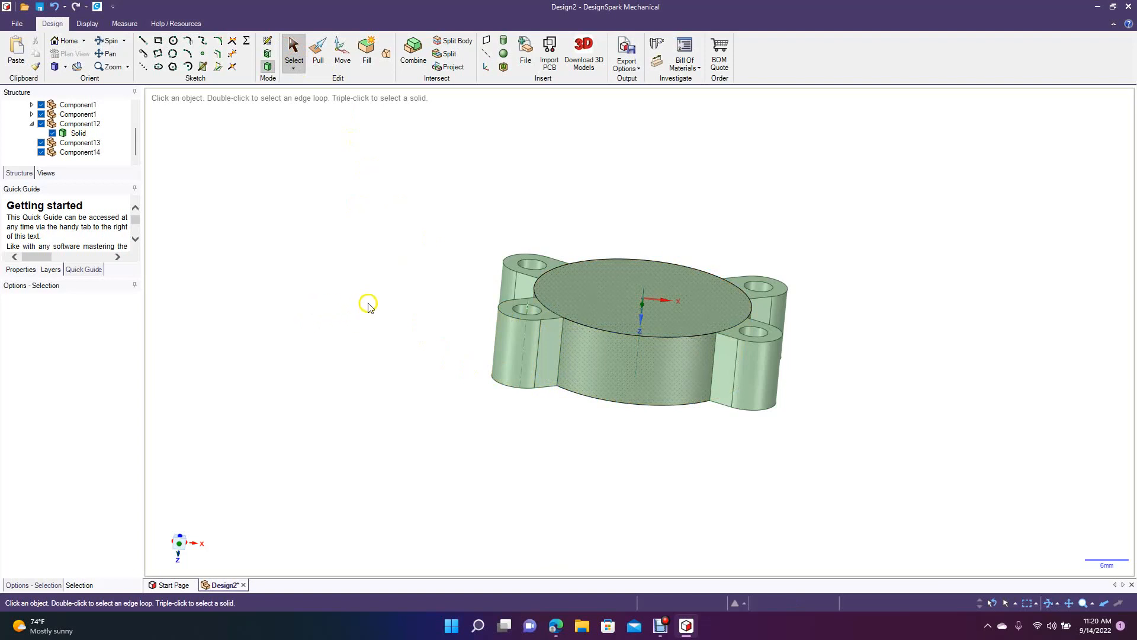
pyautogui.hotkey('ctrl', 'a')
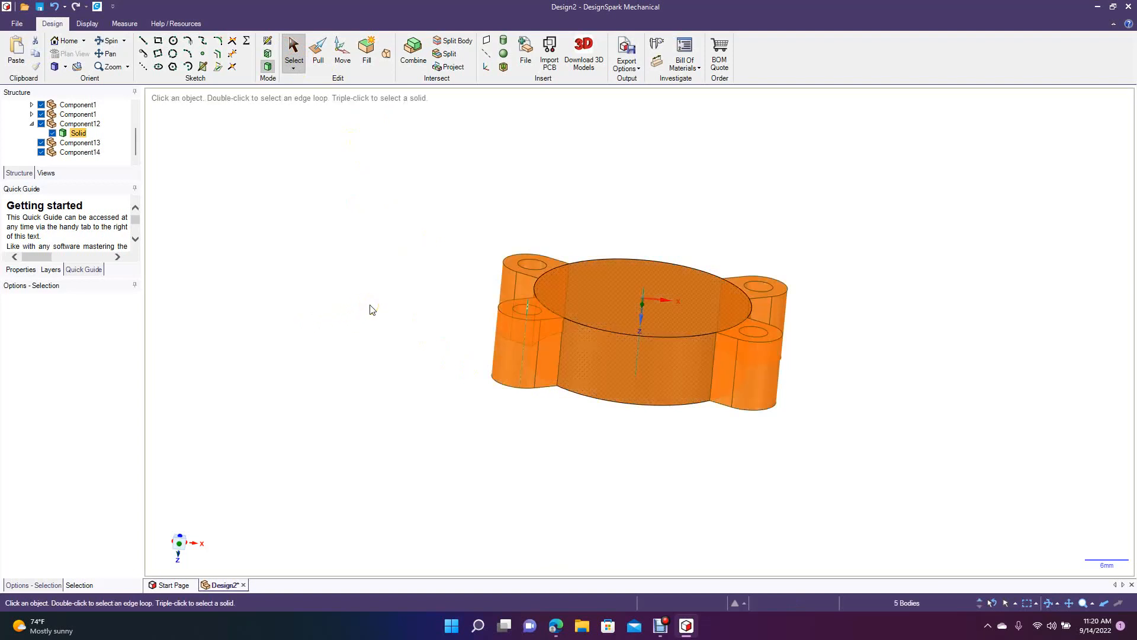
pyautogui.click(413, 48)
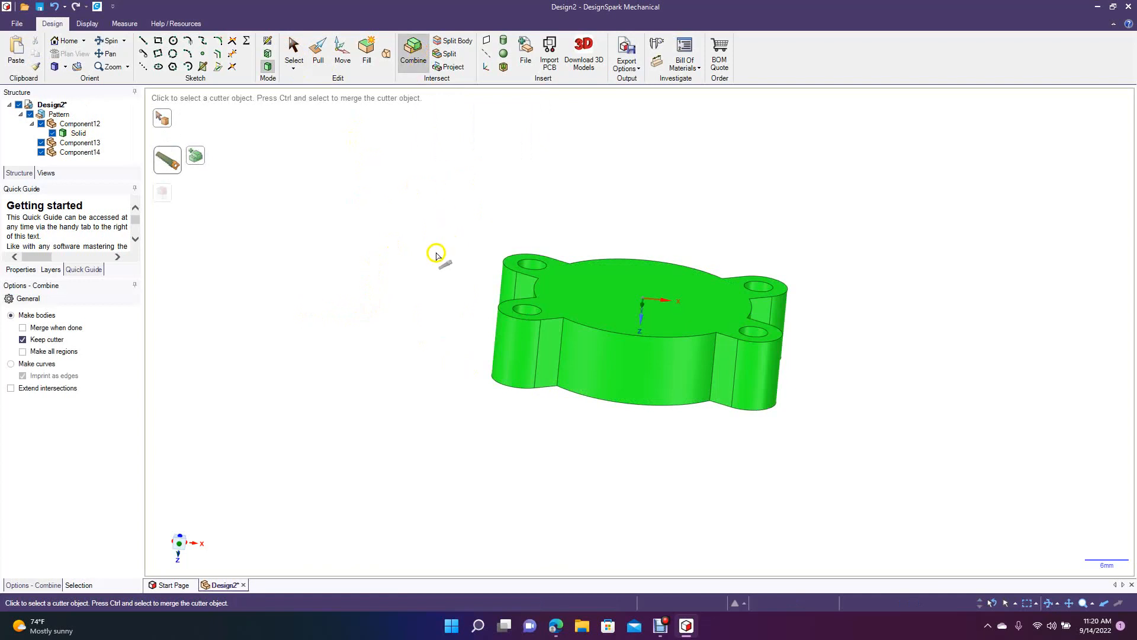
pyautogui.click(293, 48)
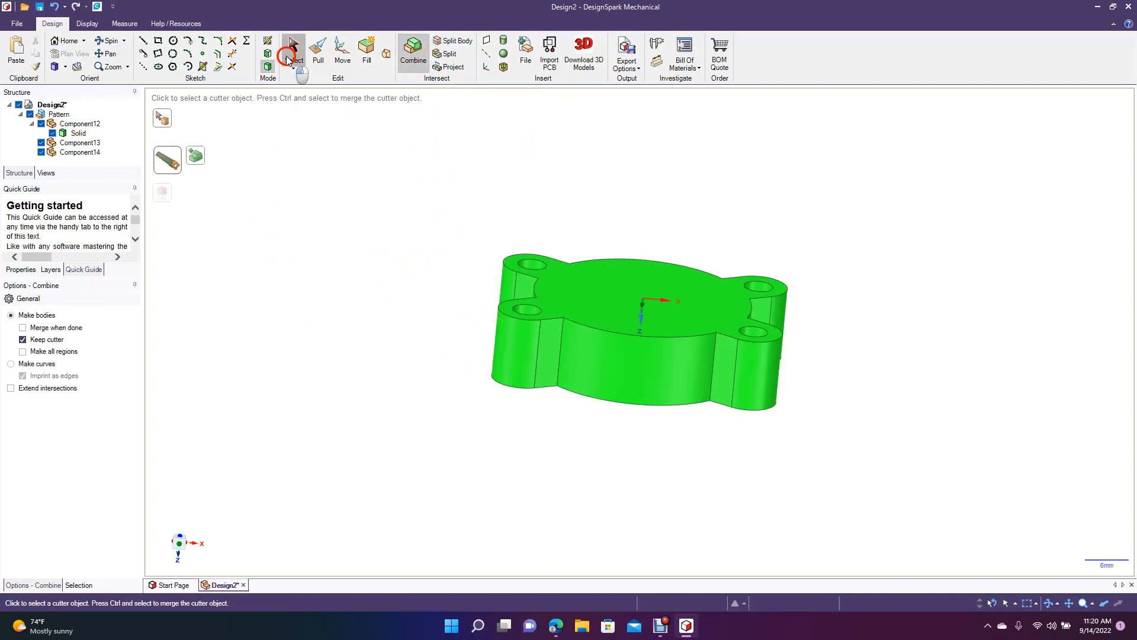
pyautogui.click(561, 346)
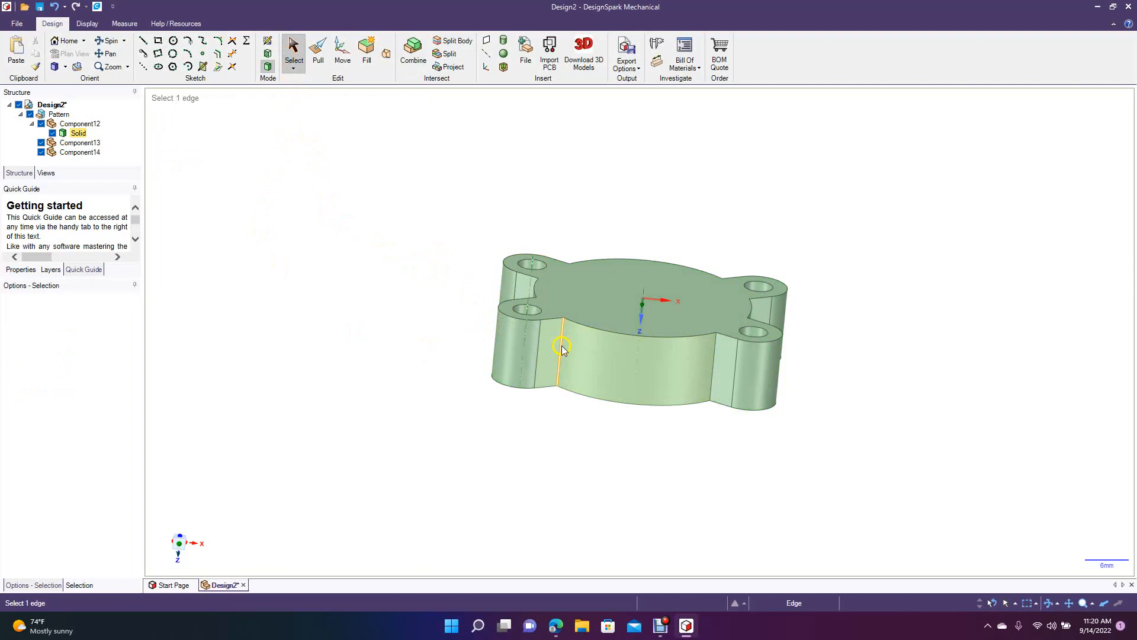
pyautogui.press('Escape')
# Round the two edges where the tabs meet the disk's +Y side wall with a 1 mm radius.
pyautogui.click(109, 41)
pyautogui.moveTo(294, 286)
pyautogui.mouseDown()
pyautogui.moveTo(300, 264)
pyautogui.moveTo(320, 274)
pyautogui.moveTo(305, 291)
pyautogui.moveTo(273, 282)
pyautogui.mouseUp()
pyautogui.click(318, 50)
pyautogui.click(528, 319)
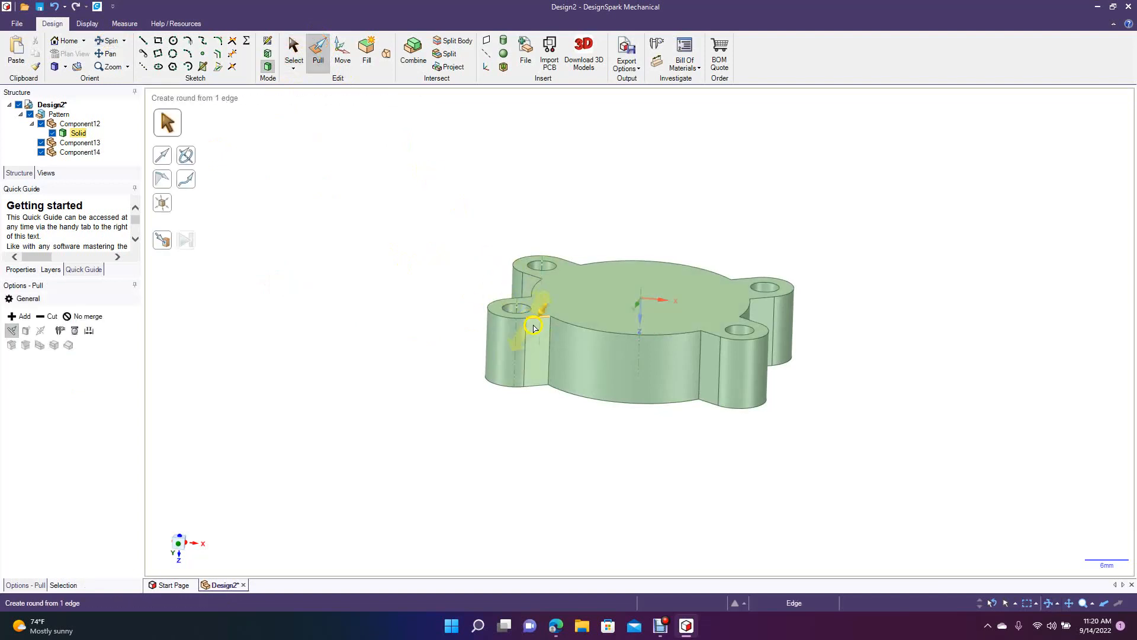
pyautogui.click(548, 346)
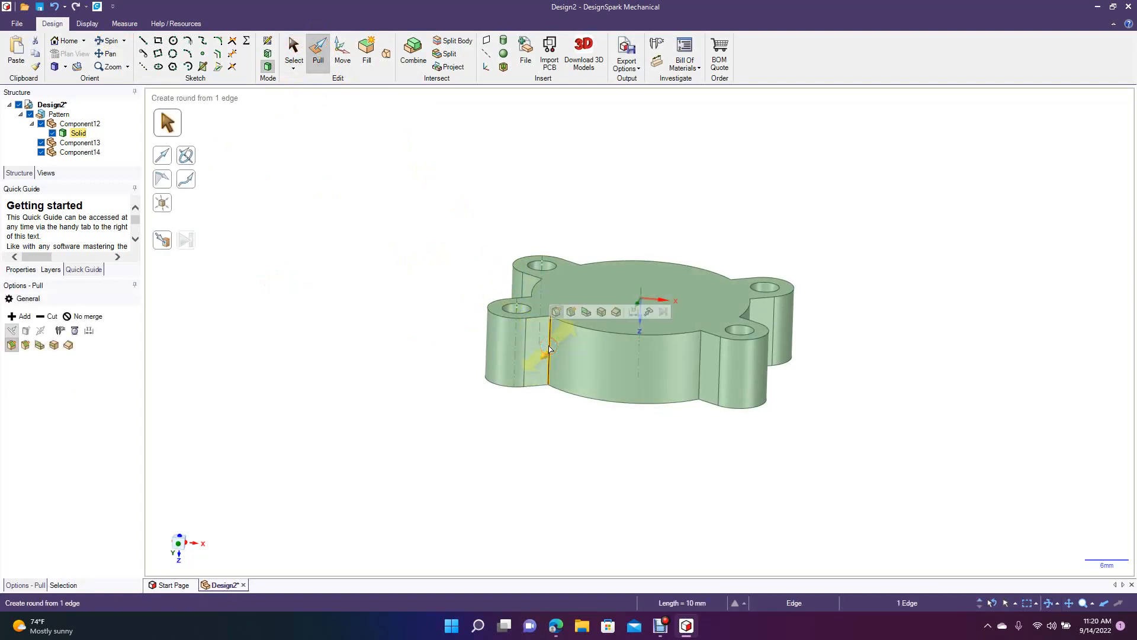
pyautogui.moveTo(549, 346); pyautogui.dragTo(542, 353)
pyautogui.click(379, 396)
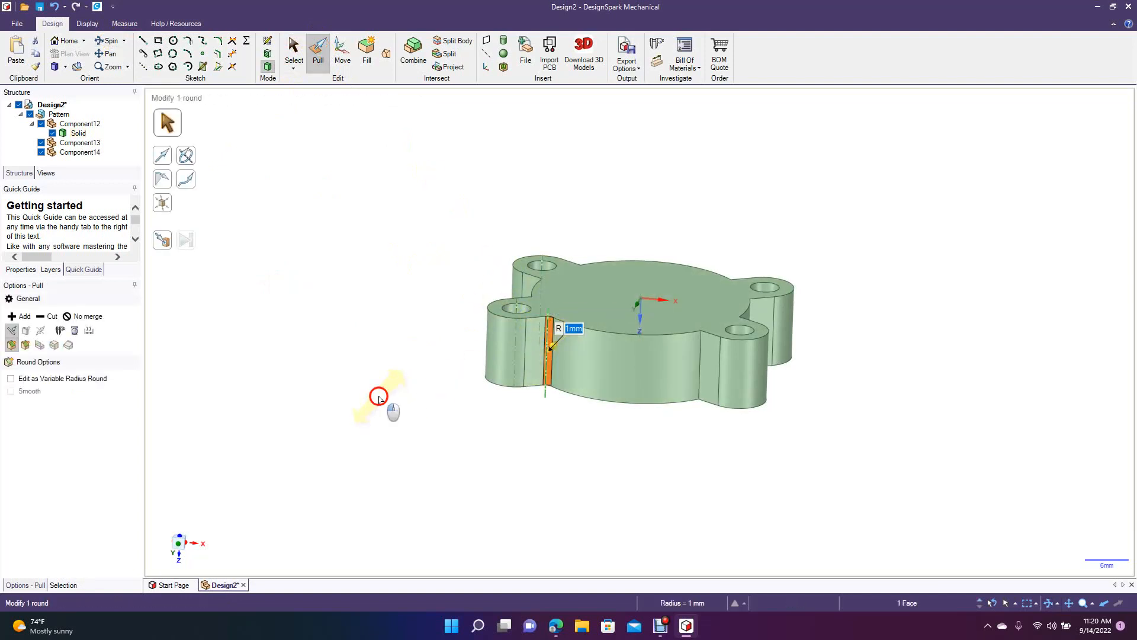
pyautogui.click(699, 375)
pyautogui.write('1')
pyautogui.click(369, 259)
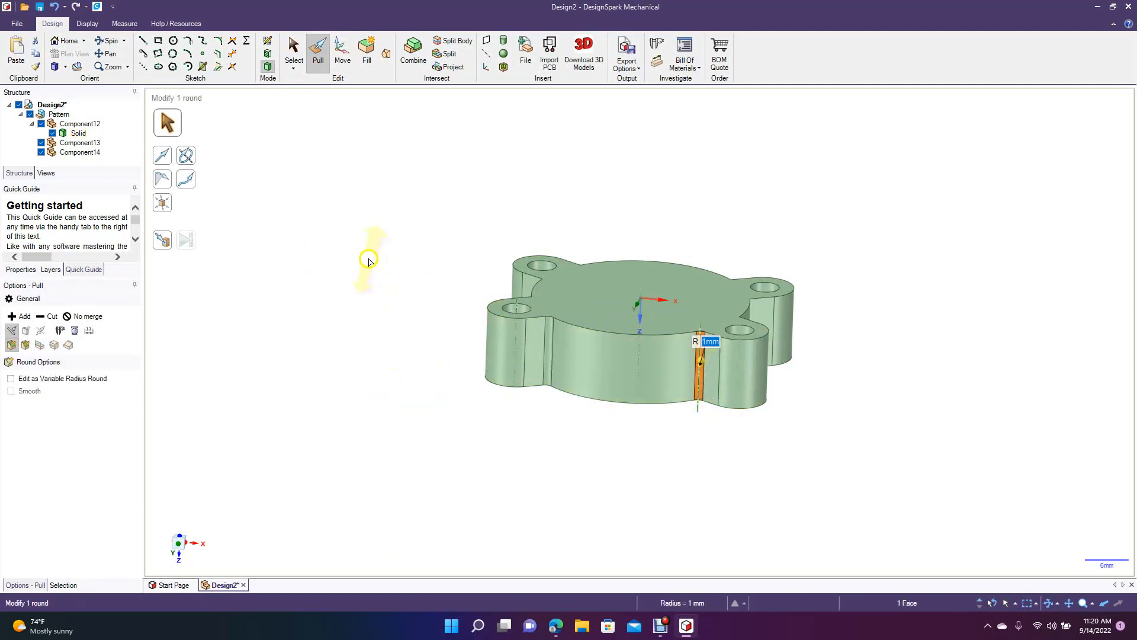
# Round the two tab-to-disk edges on the −X side wall with a 1 mm radius.
pyautogui.click(112, 40)
pyautogui.moveTo(353, 254); pyautogui.dragTo(480, 296)
pyautogui.click(321, 52)
pyautogui.click(565, 317)
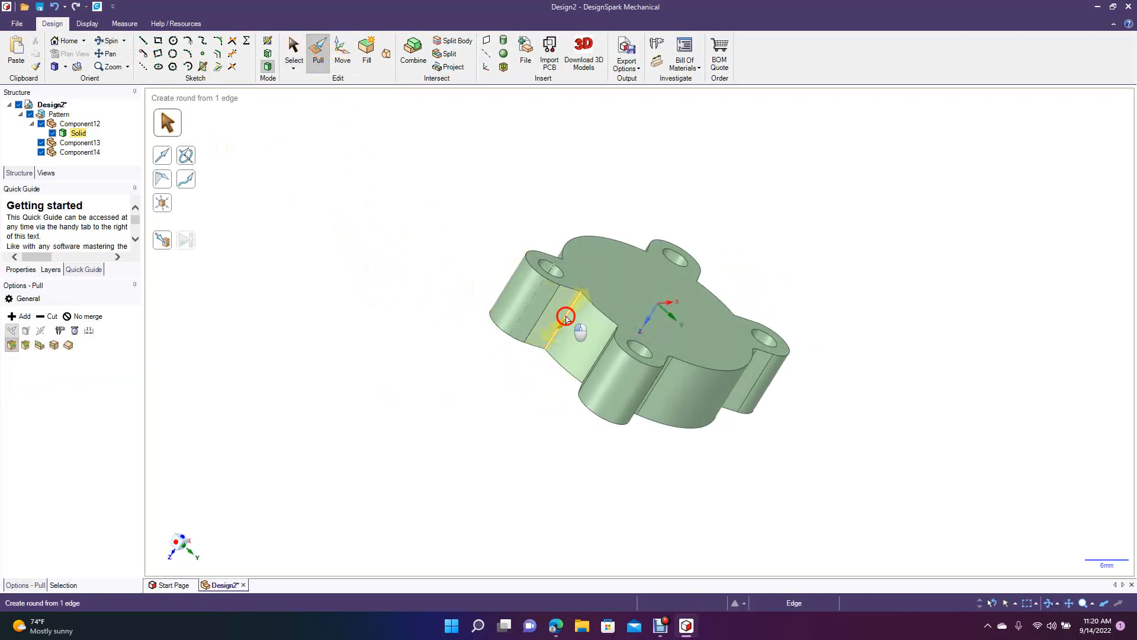
pyautogui.press('Return')
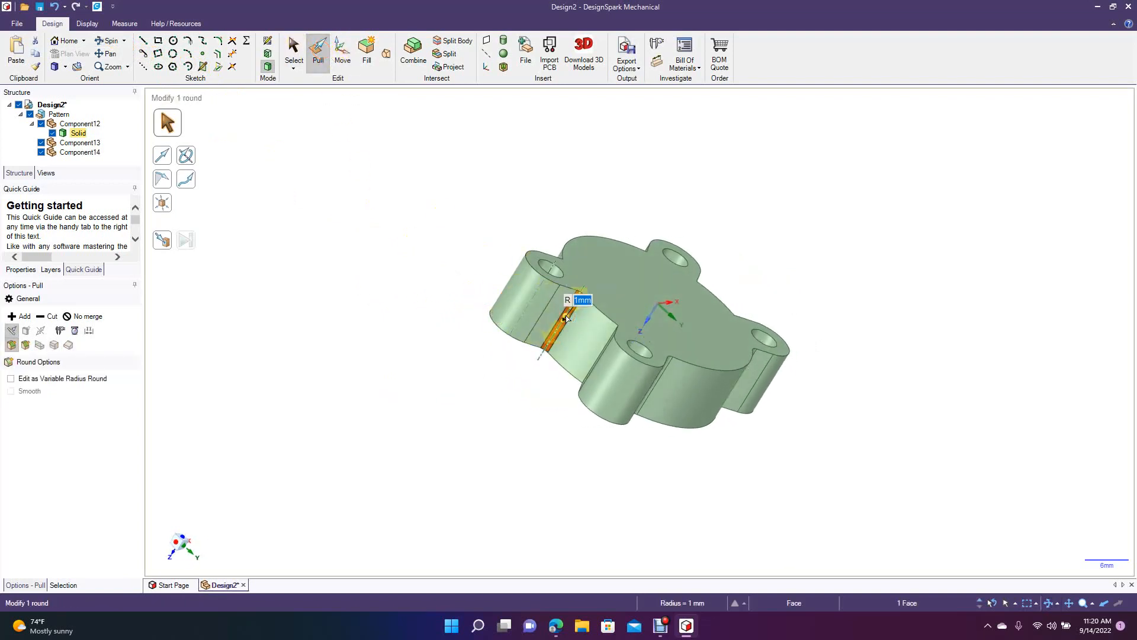
pyautogui.click(603, 350)
pyautogui.write('1')
pyautogui.press('Return')
pyautogui.click(395, 318)
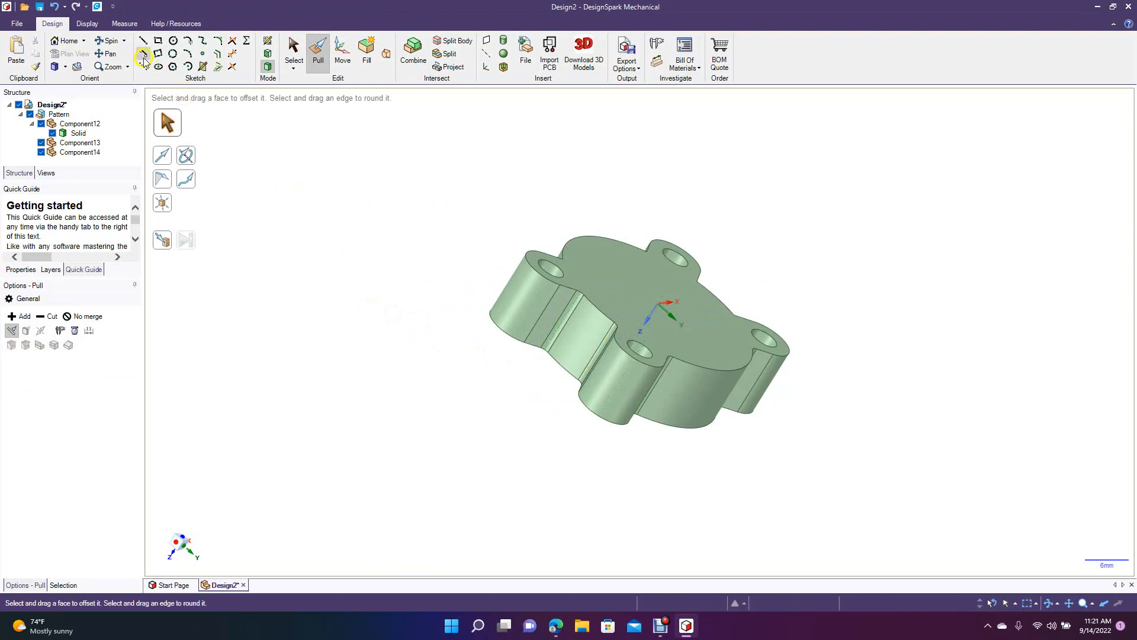
# Undo the 1 mm rounds, the merge of the bodies and the shelling of the disk.
pyautogui.moveTo(328, 204); pyautogui.dragTo(270, 259)
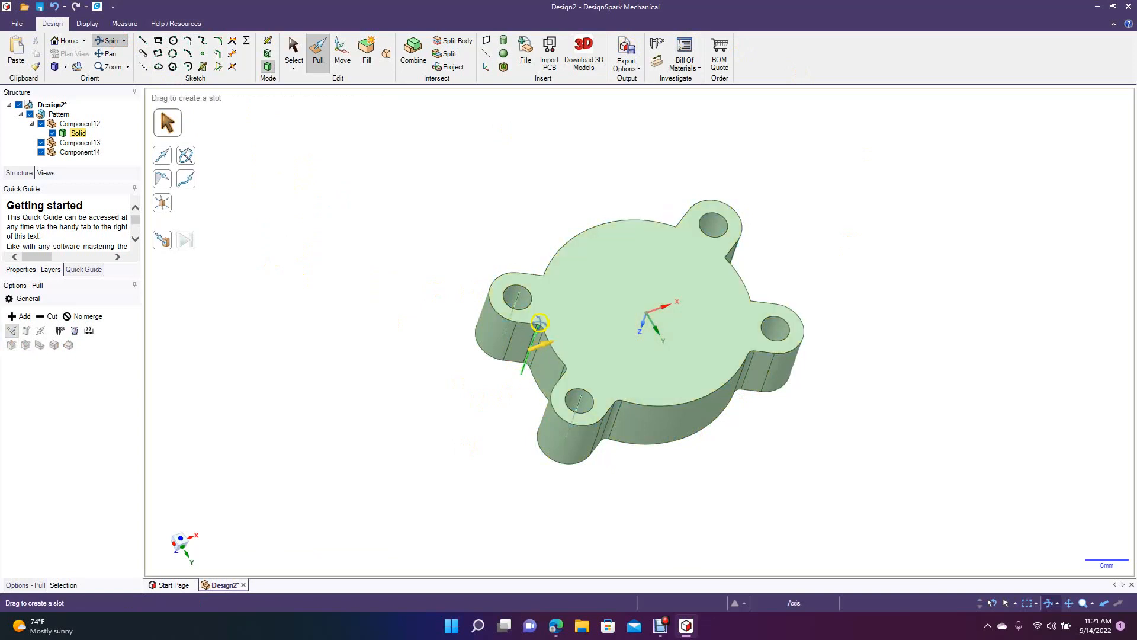
pyautogui.moveTo(393, 358)
pyautogui.mouseDown(button='middle')
pyautogui.moveTo(500, 381)
pyautogui.moveTo(647, 376)
pyautogui.moveTo(668, 496)
pyautogui.moveTo(614, 468)
pyautogui.moveTo(541, 454)
pyautogui.moveTo(495, 411)
pyautogui.moveTo(341, 391)
pyautogui.moveTo(322, 356)
pyautogui.moveTo(277, 350)
pyautogui.moveTo(348, 287)
pyautogui.moveTo(320, 355)
pyautogui.mouseUp(button='middle')
pyautogui.hotkey('ctrl', 'z')
pyautogui.hotkey('ctrl', 'z')
pyautogui.hotkey('ctrl', 'z')
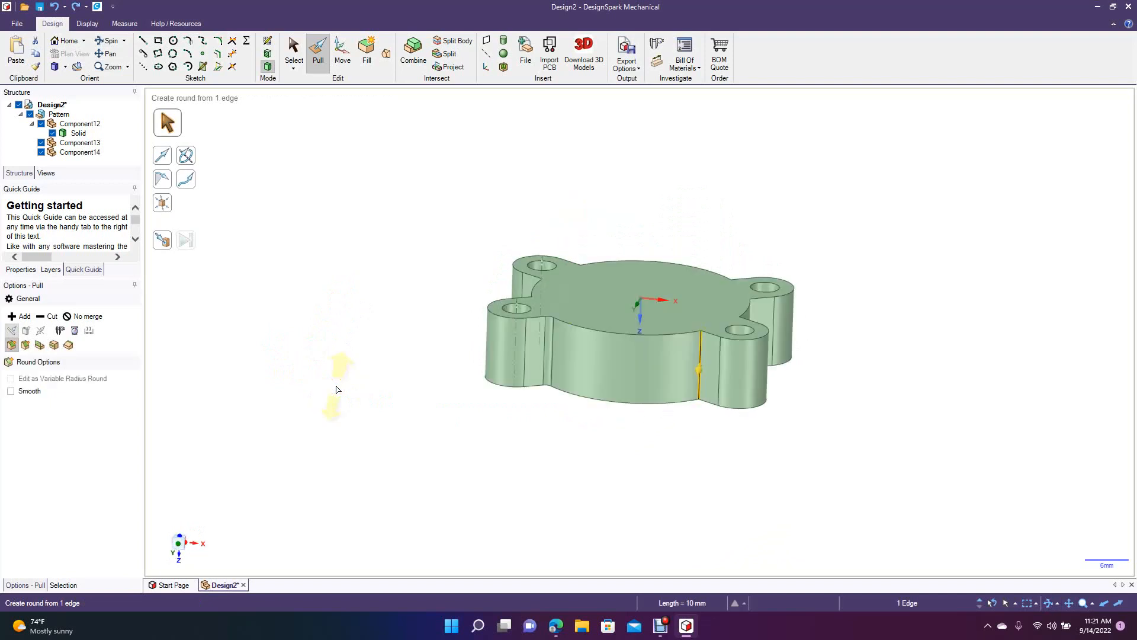
pyautogui.hotkey('ctrl', 'z')
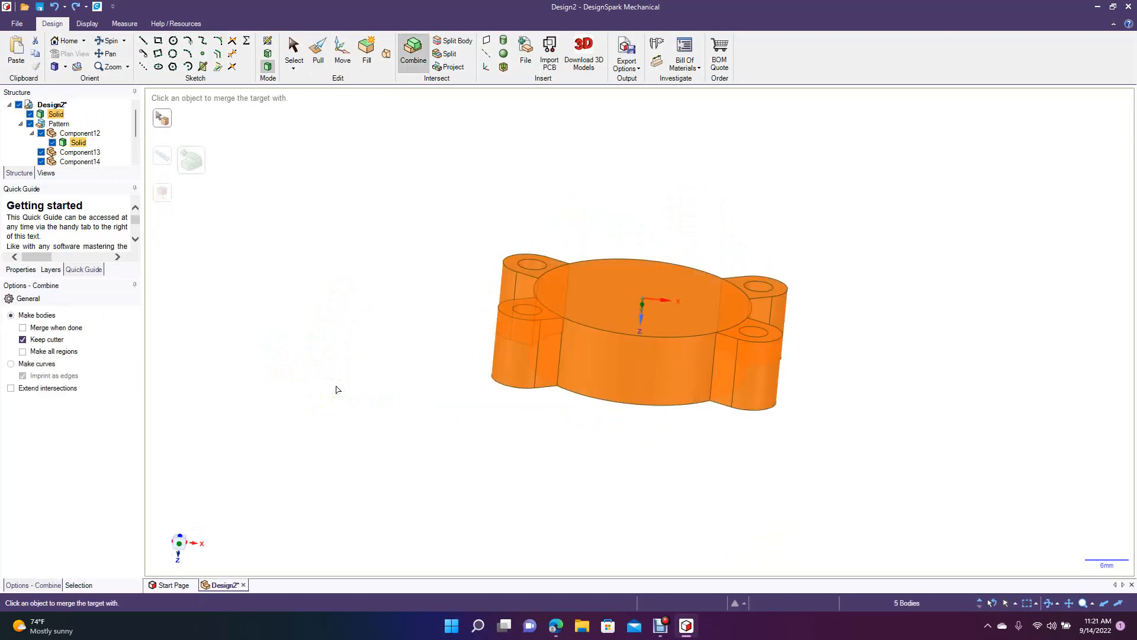
pyautogui.hotkey('ctrl', 'z')
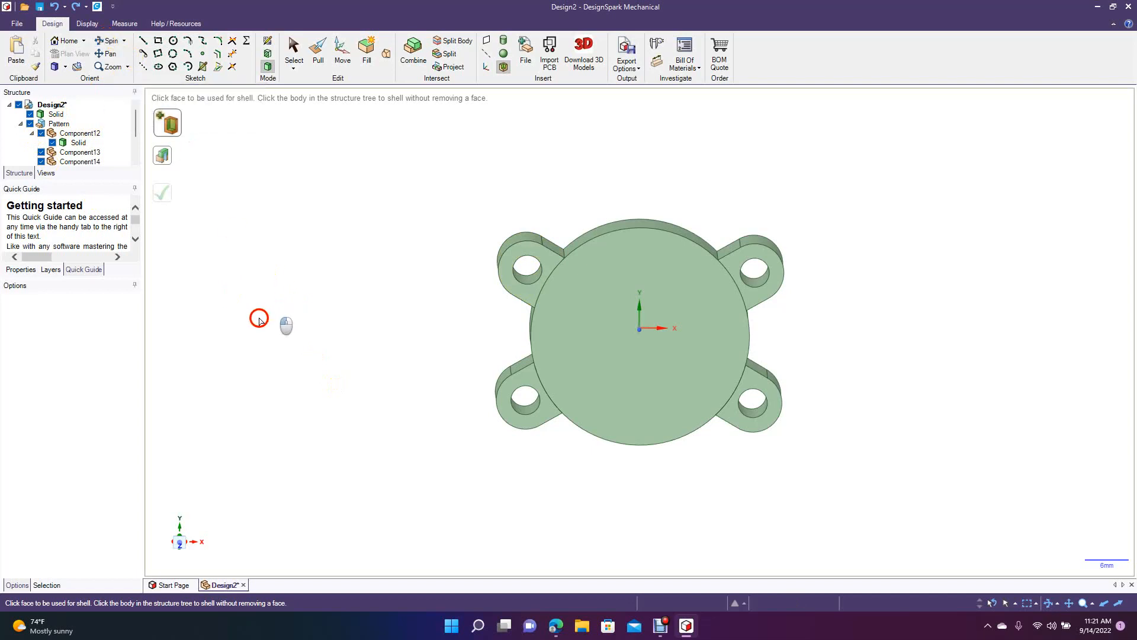
# Combine the unshelled disk and all four tabs into a single solid.
pyautogui.click(109, 40)
pyautogui.moveTo(350, 342); pyautogui.dragTo(450, 355)
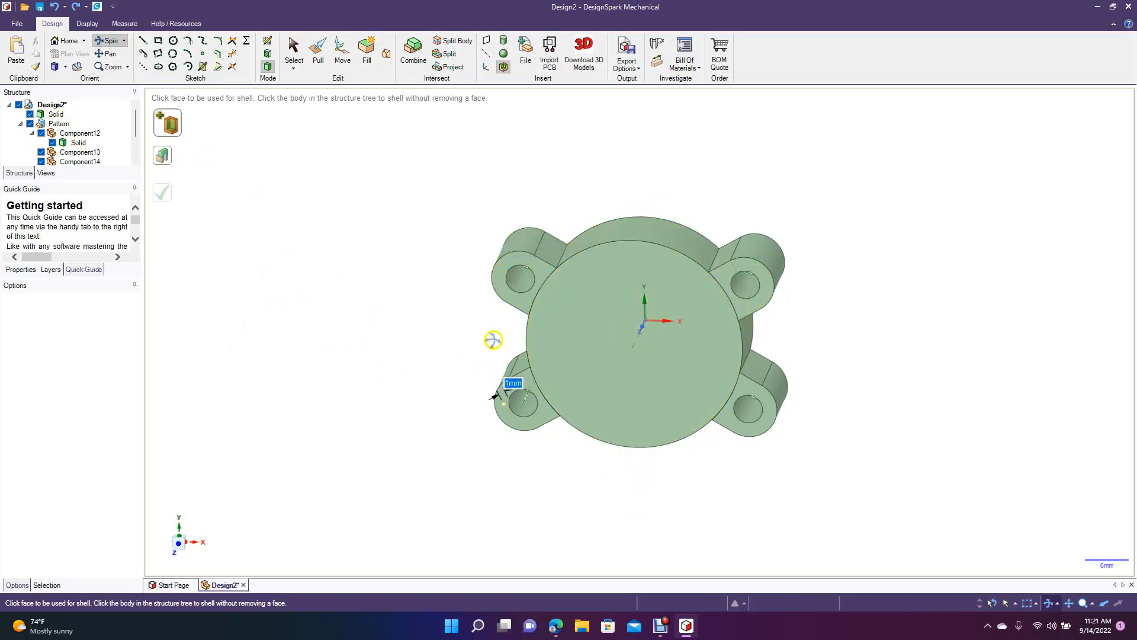
pyautogui.moveTo(388, 261); pyautogui.dragTo(369, 313, button='middle')
pyautogui.scroll(5, 368, 314)
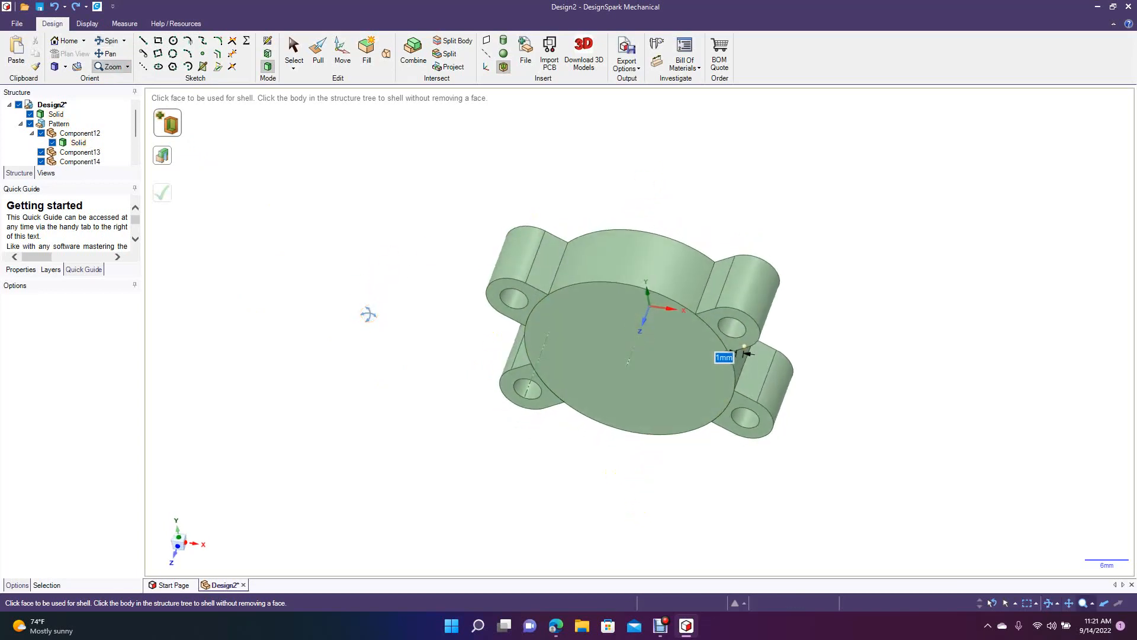
pyautogui.click(294, 50)
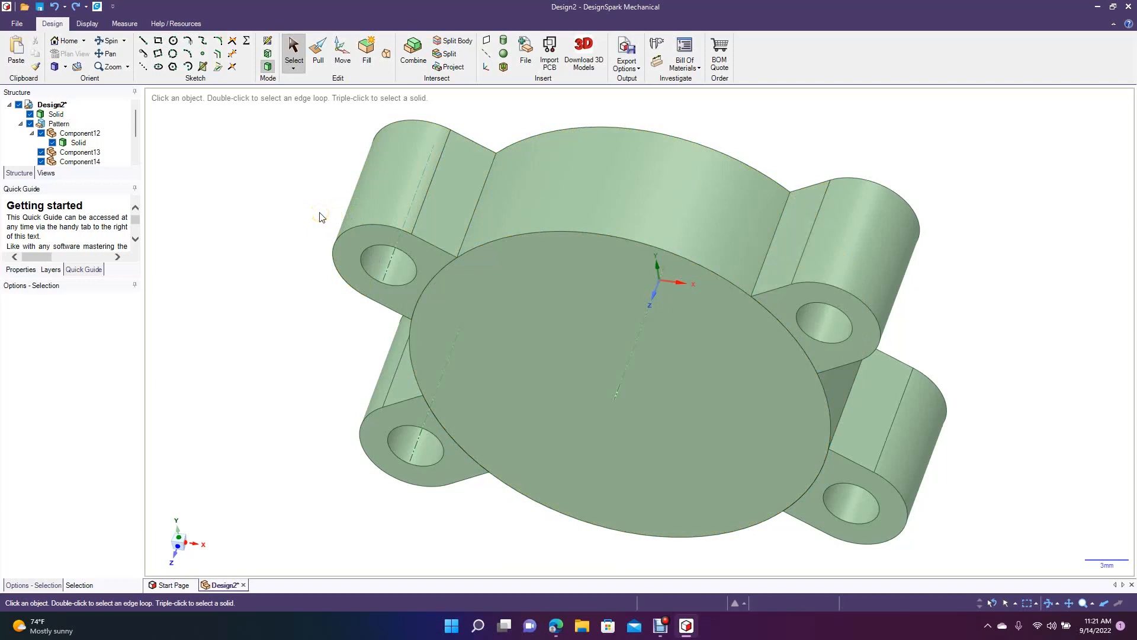
pyautogui.hotkey('ctrl', 'a')
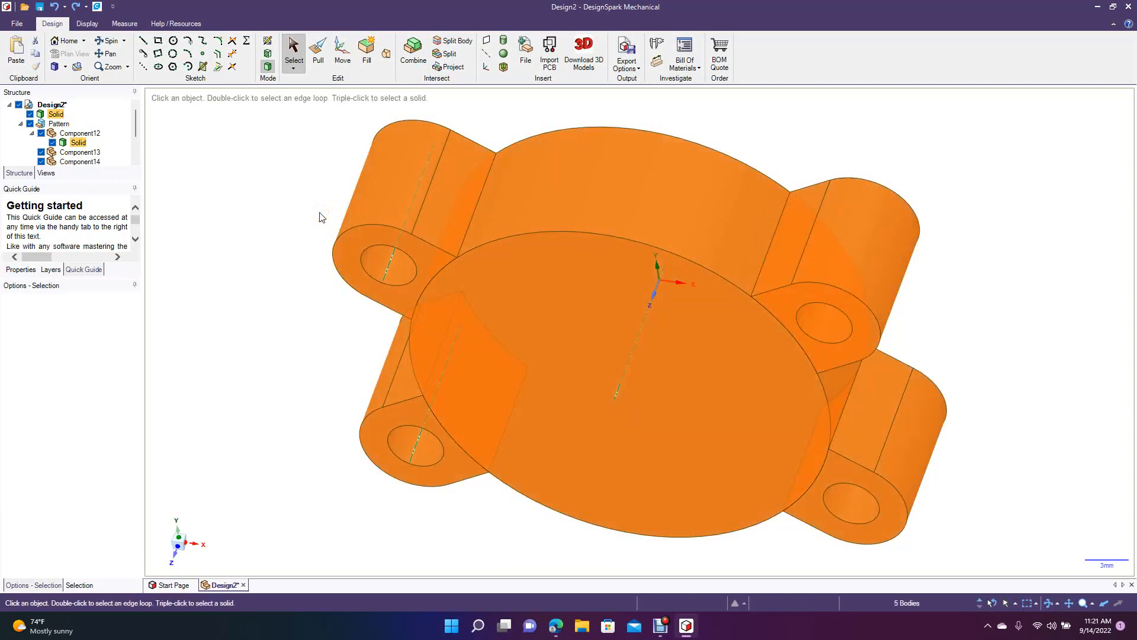
pyautogui.click(410, 55)
pyautogui.click(294, 51)
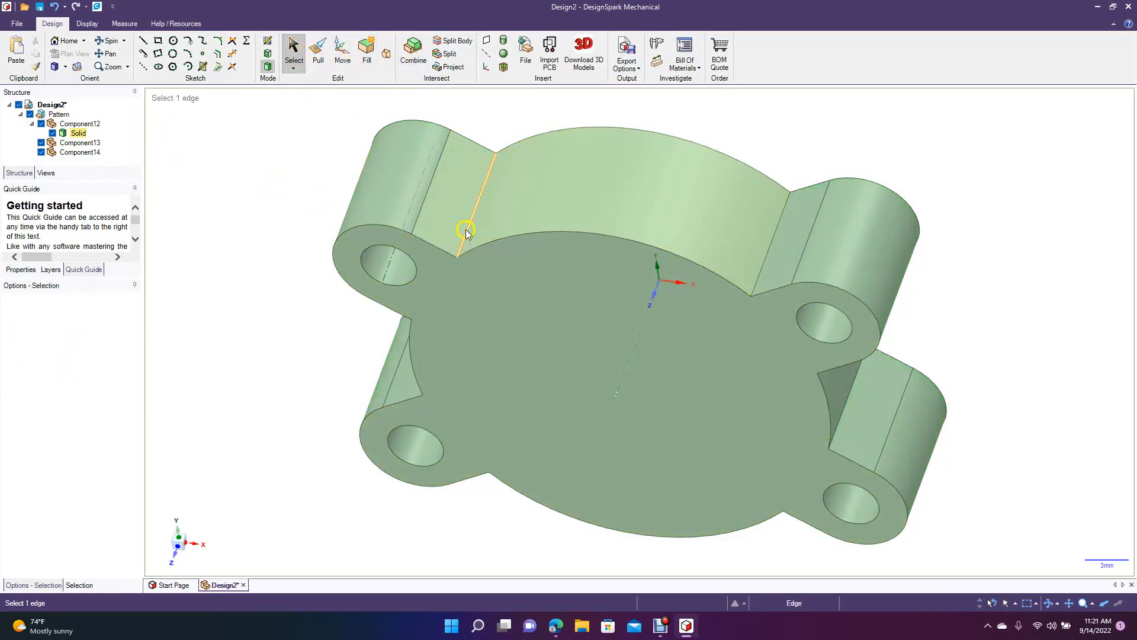
# Round the two edges where the tabs meet the disk's +Y side wall with a 2 mm radius.
pyautogui.click(468, 232)
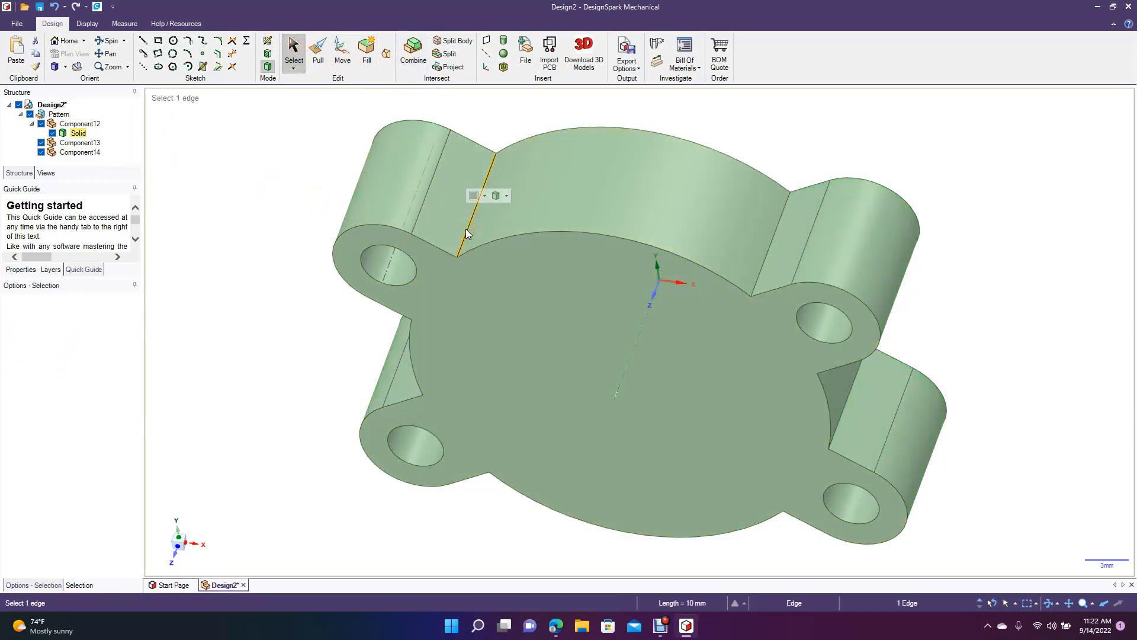
pyautogui.click(318, 51)
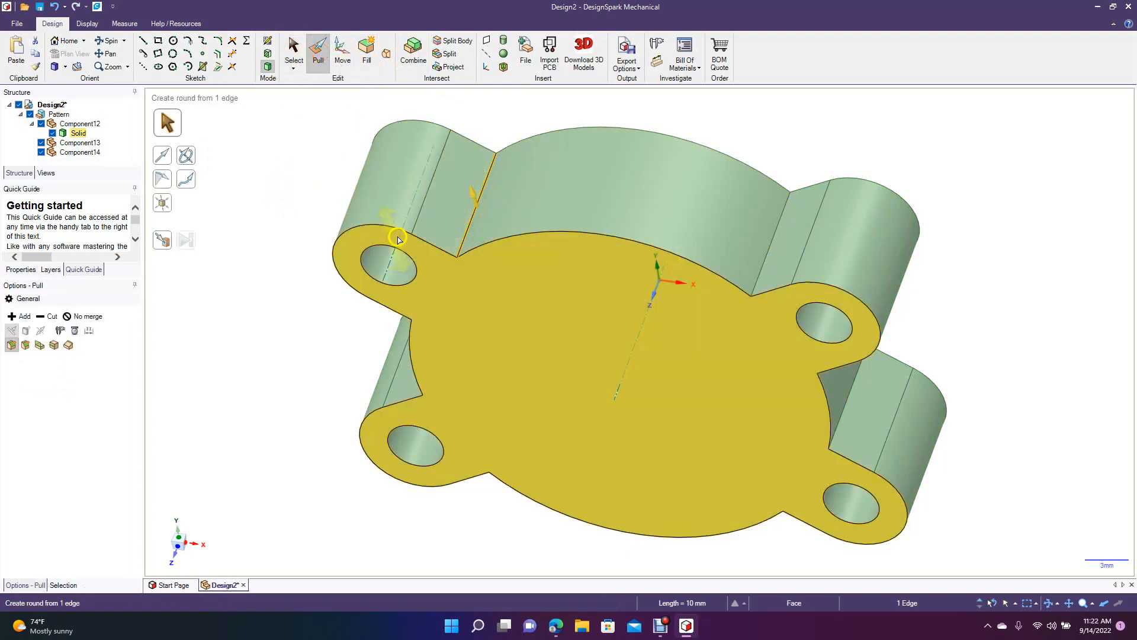
pyautogui.write('2')
pyautogui.press('Return')
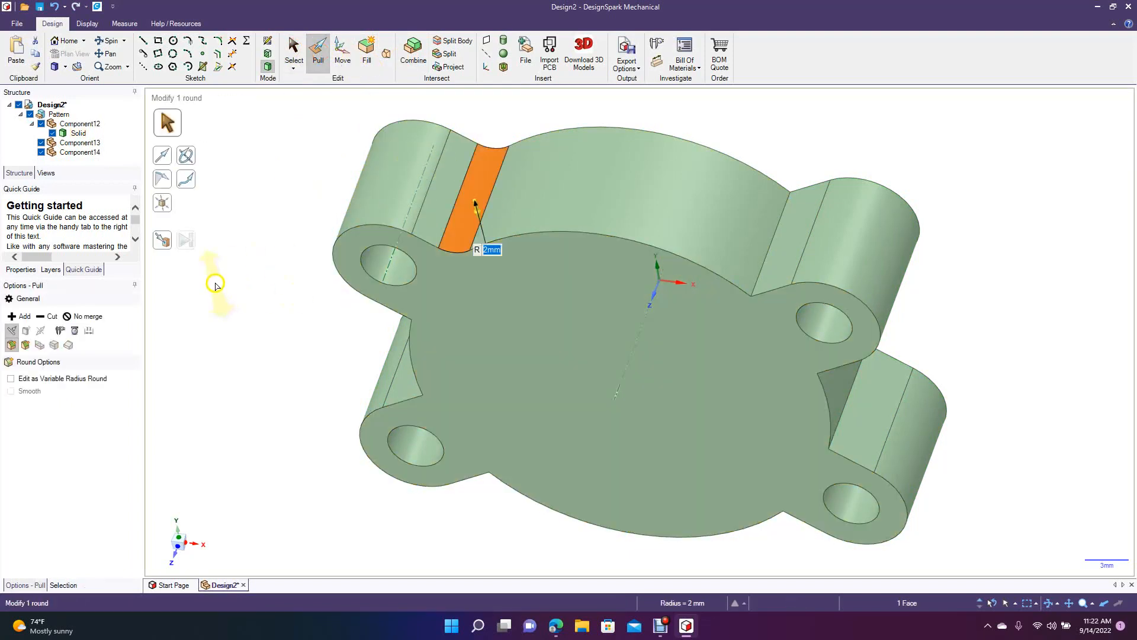
pyautogui.click(247, 279)
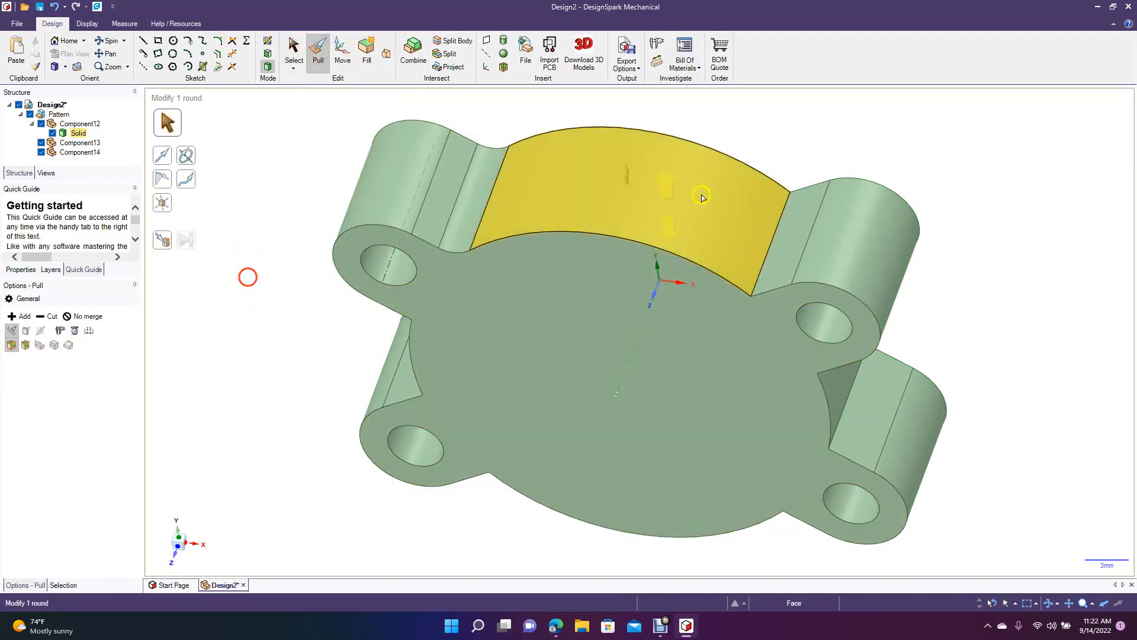
pyautogui.click(766, 253)
pyautogui.press('Return')
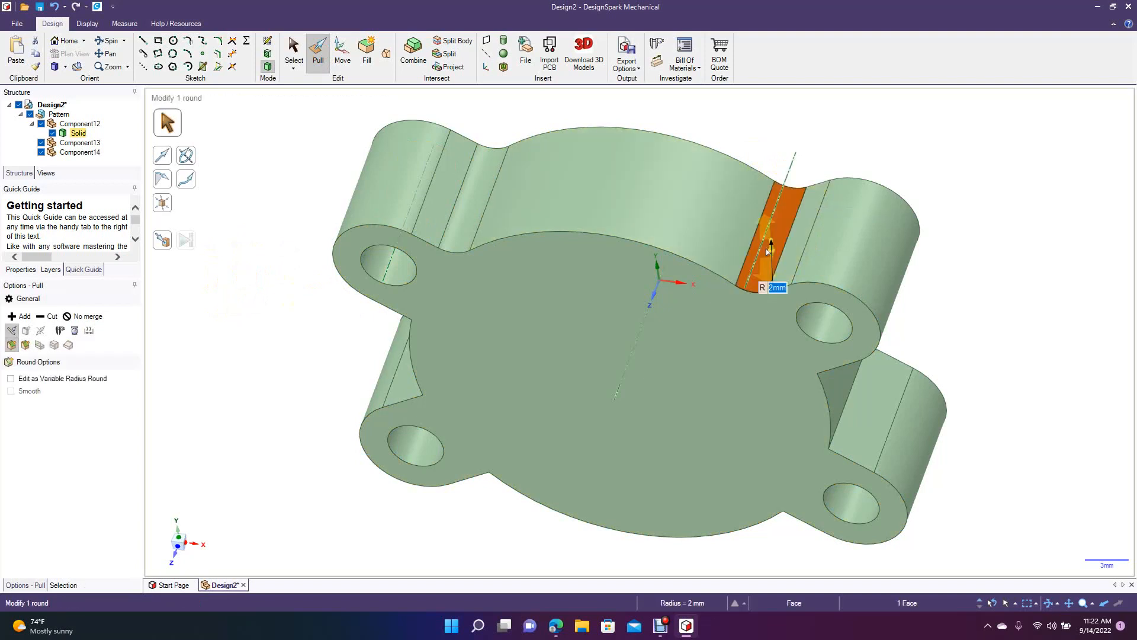
pyautogui.click(332, 333)
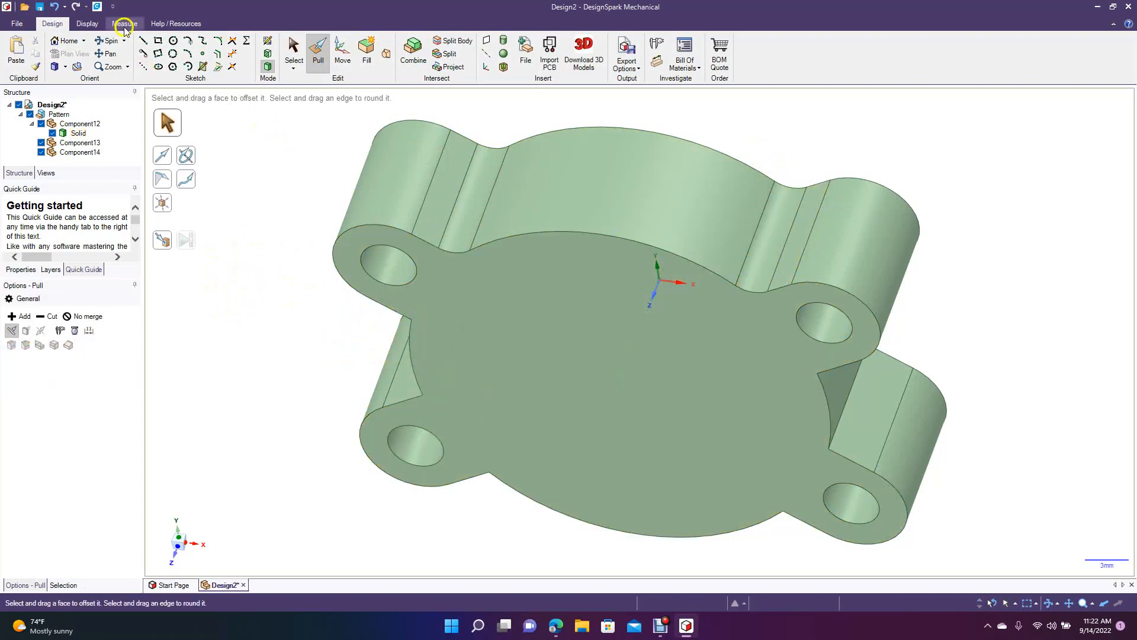
# Round the two tab-to-disk edges on the −X side wall with a 2 mm radius.
pyautogui.click(110, 40)
pyautogui.moveTo(276, 259); pyautogui.dragTo(432, 225)
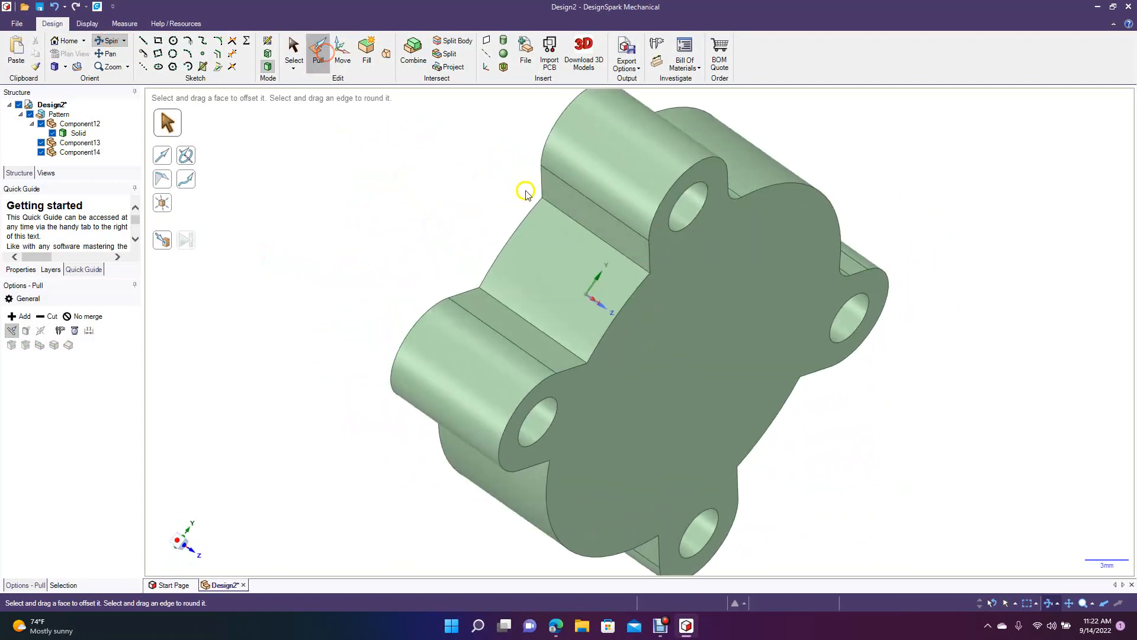
pyautogui.click(573, 218)
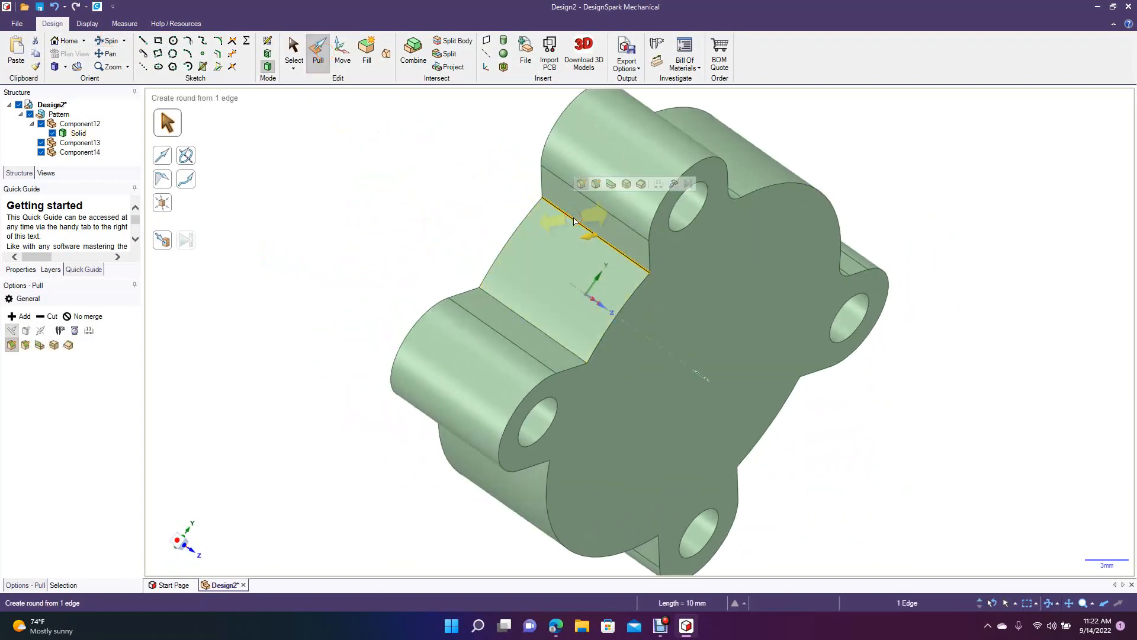
pyautogui.moveTo(573, 221); pyautogui.dragTo(394, 291)
pyautogui.click(503, 305)
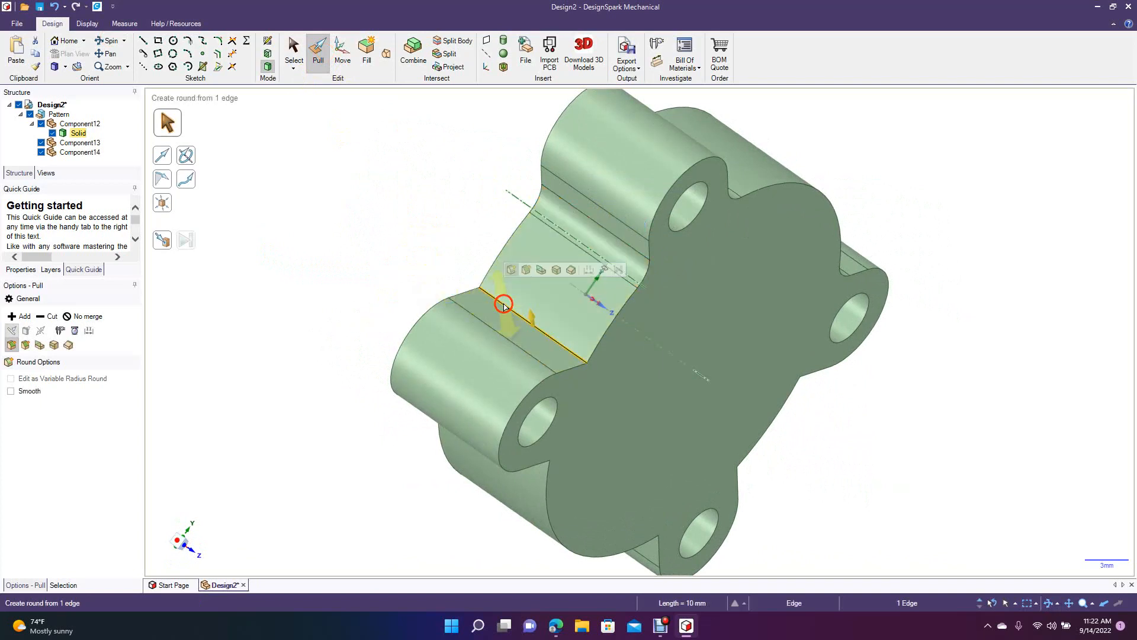
pyautogui.write('2')
pyautogui.press('Return')
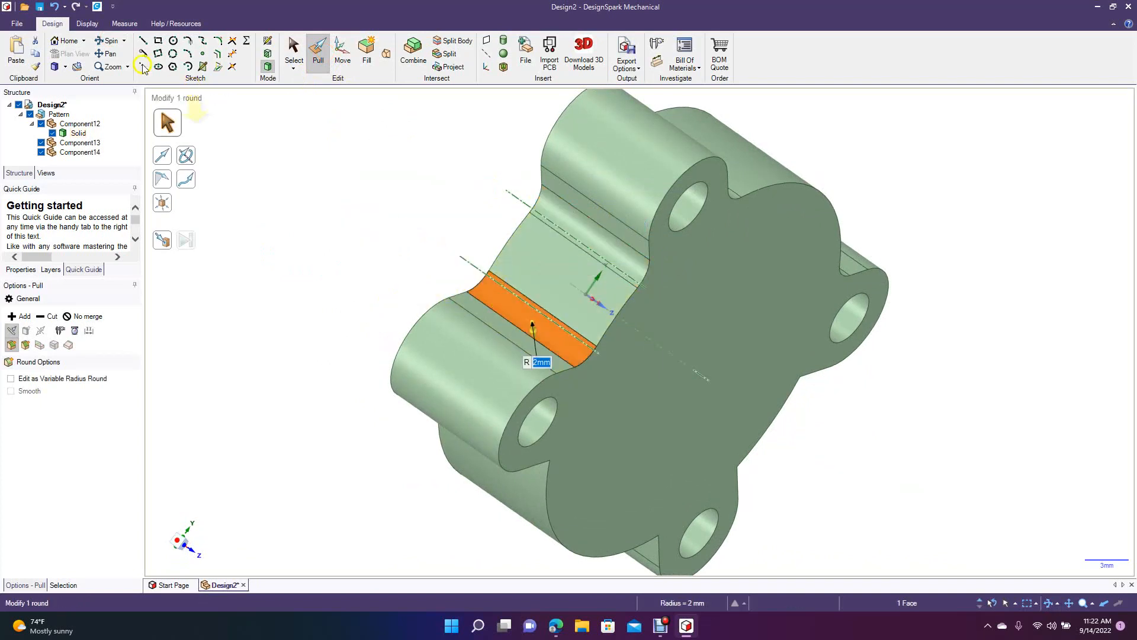
# Round the two edges where the tabs meet the disk's −Y side wall with a 2 mm radius.
pyautogui.click(99, 44)
pyautogui.moveTo(244, 283); pyautogui.dragTo(268, 143)
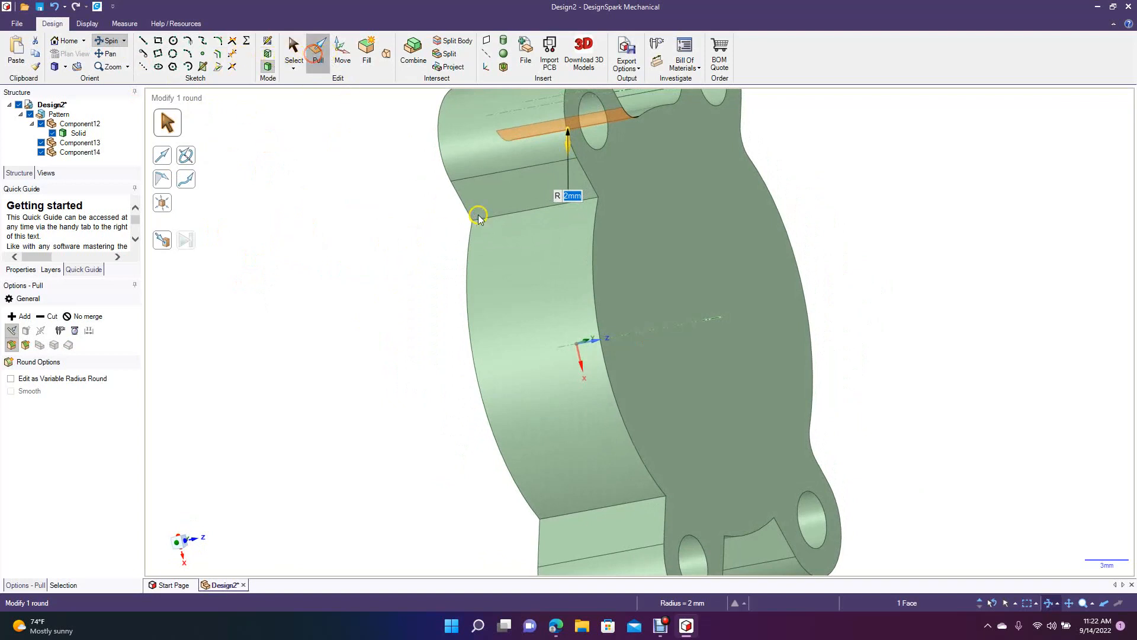
pyautogui.click(496, 218)
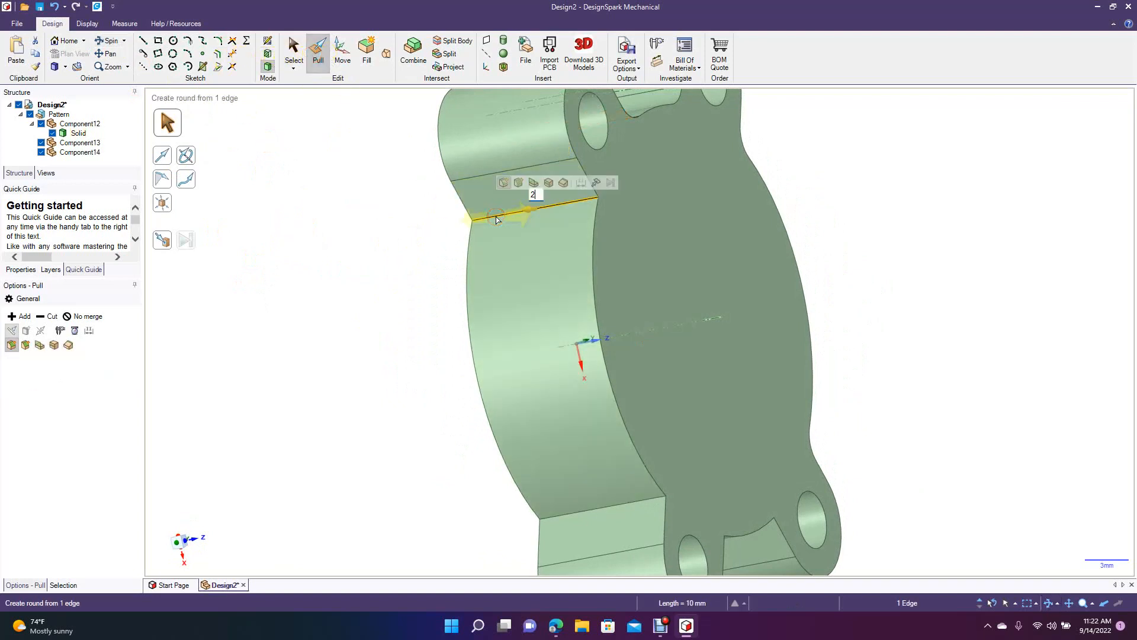
pyautogui.press('Return')
pyautogui.click(580, 515)
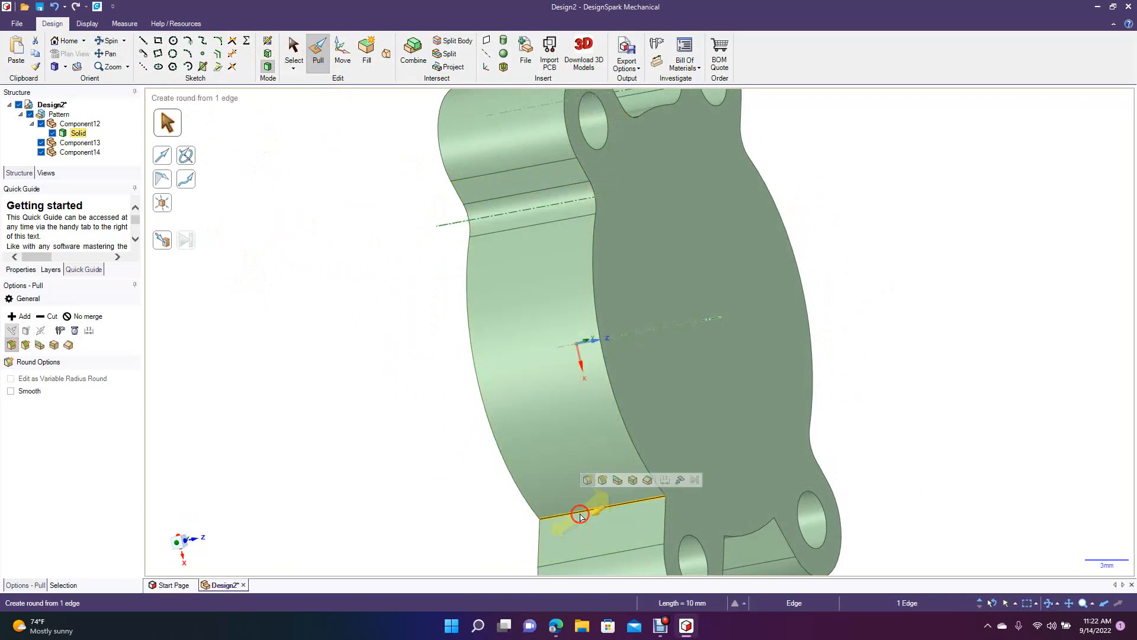
pyautogui.write('2')
pyautogui.press('Return')
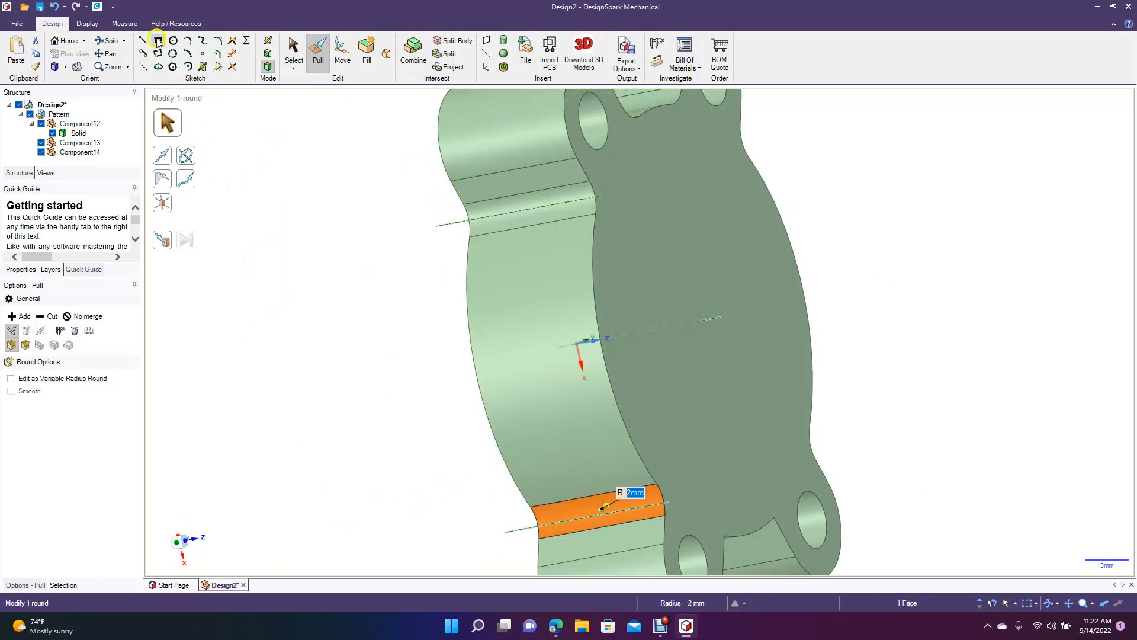
# Round the two tab-to-disk edges on the +X side wall with a 2 mm radius.
pyautogui.click(114, 42)
pyautogui.moveTo(340, 320); pyautogui.dragTo(230, 196)
pyautogui.click(324, 55)
pyautogui.click(522, 407)
pyautogui.write('2')
pyautogui.press('Return')
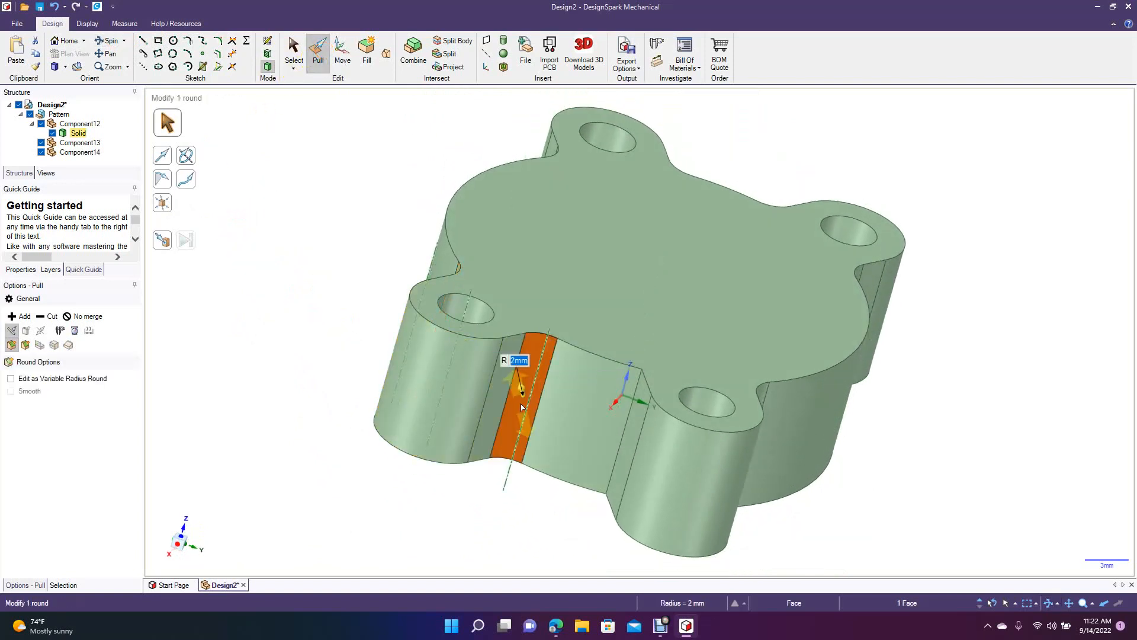
pyautogui.click(621, 441)
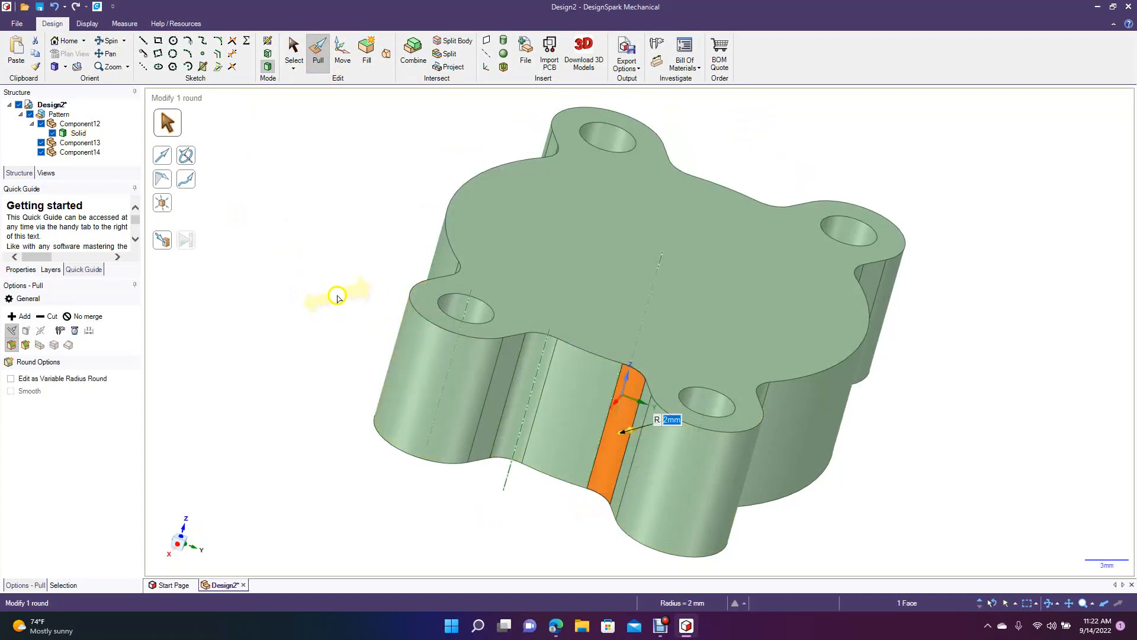
# Round the outer edge loop of the solid's +Z face at 0.2 mm, after trying and undoing radii of 1 mm and 0.5 mm.
pyautogui.doubleClick(417, 318)
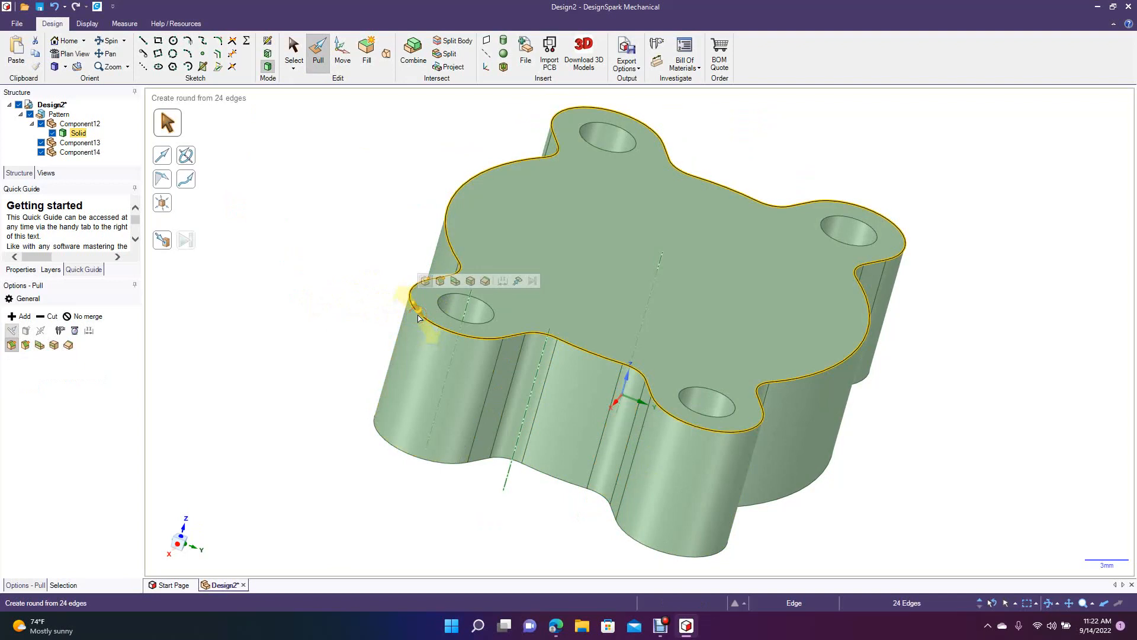
pyautogui.press('Return')
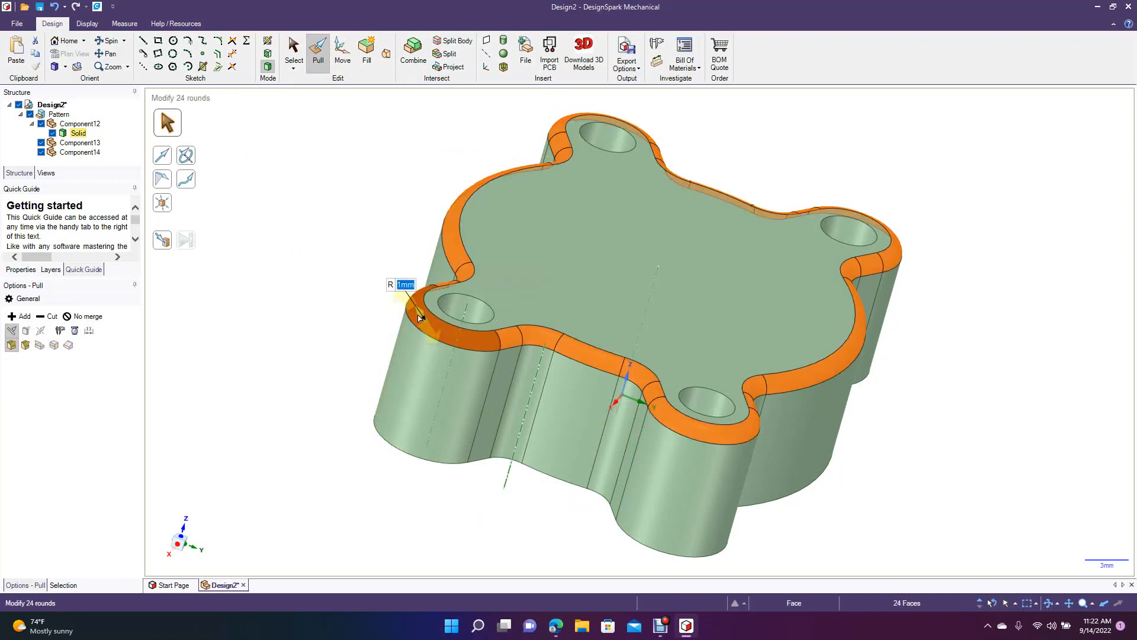
pyautogui.hotkey('ctrl', 'z')
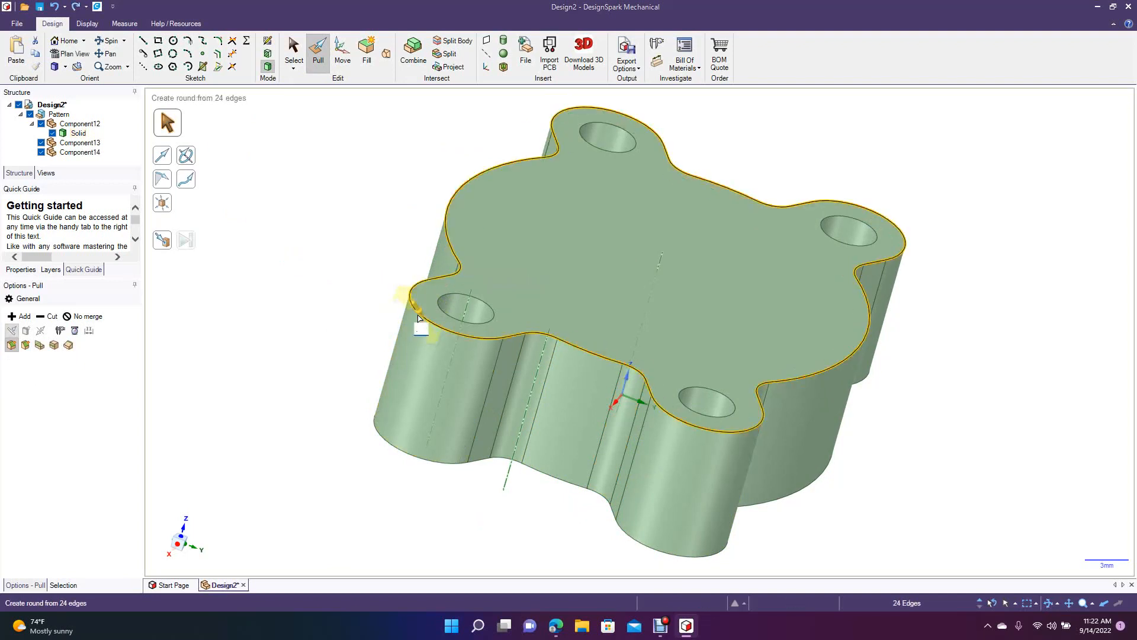
pyautogui.press('Return')
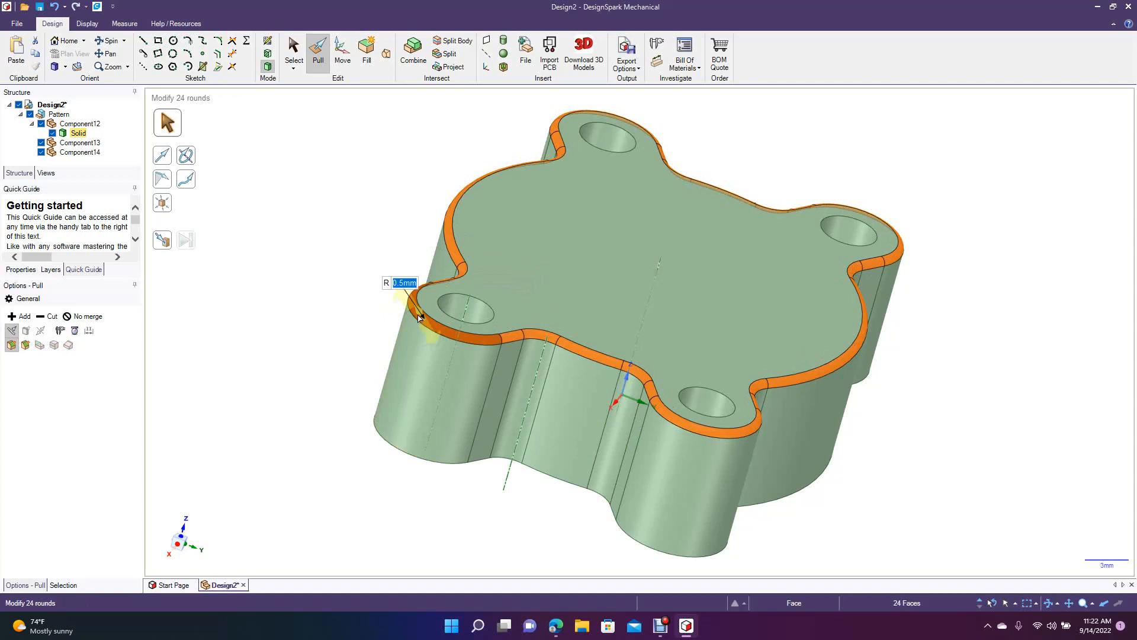
pyautogui.hotkey('ctrl', 'z')
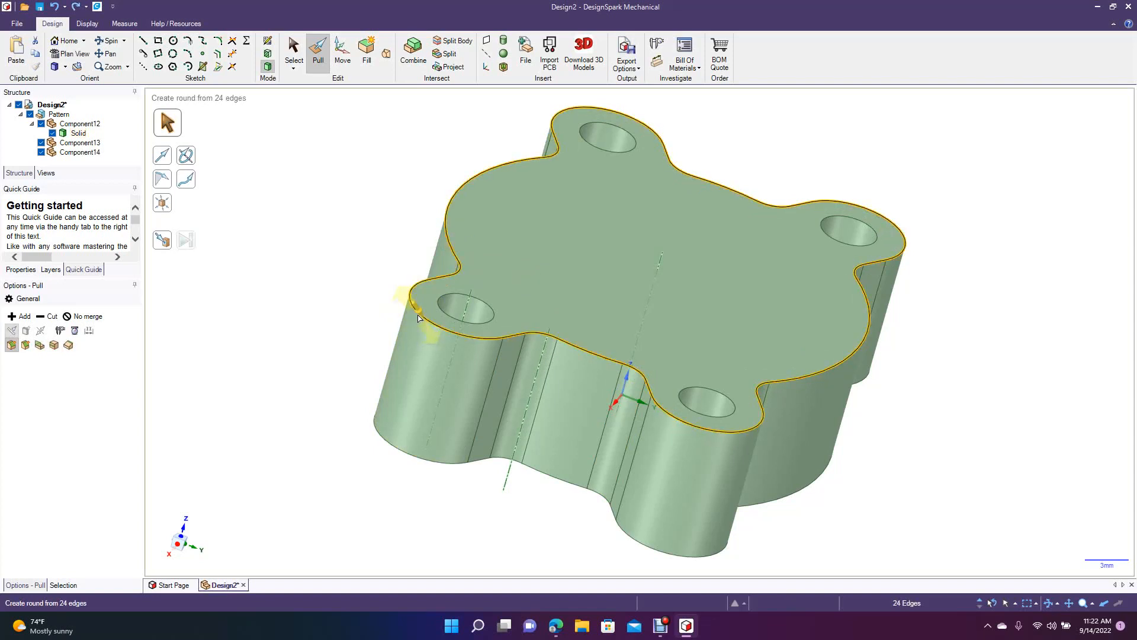
pyautogui.moveTo(418, 318); pyautogui.dragTo(419, 317)
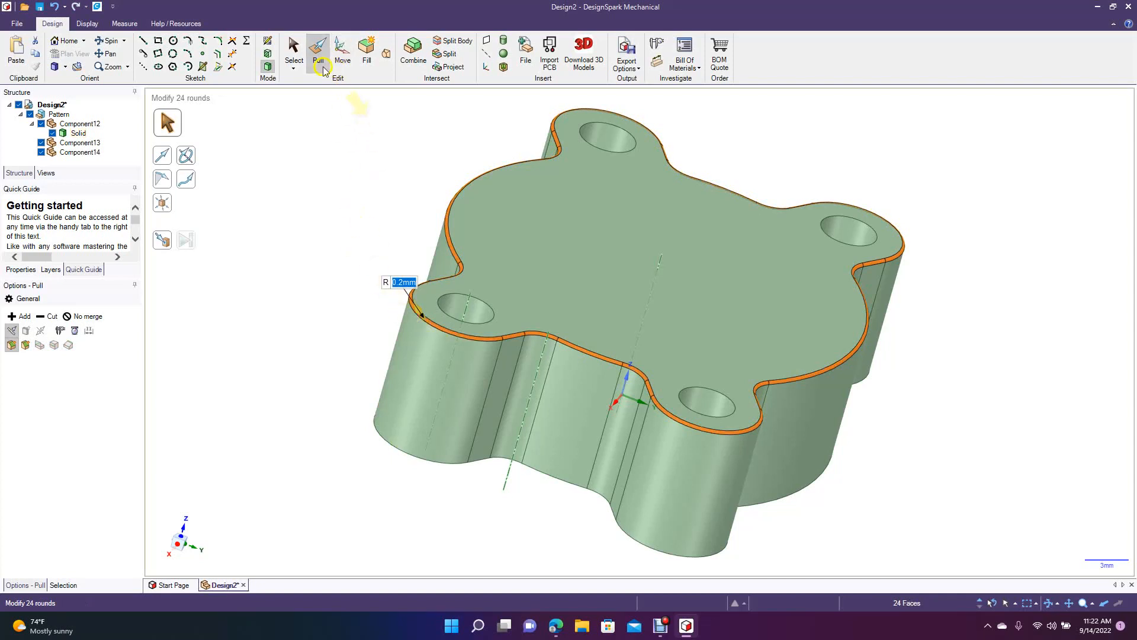
pyautogui.click(294, 53)
pyautogui.click(309, 184)
# Shell the merged solid with a 1 mm wall thickness, removing the flat face opposite the rounded +Z face.
pyautogui.click(108, 40)
pyautogui.moveTo(255, 301); pyautogui.dragTo(393, 170)
pyautogui.click(504, 66)
pyautogui.click(543, 198)
pyautogui.click(563, 248)
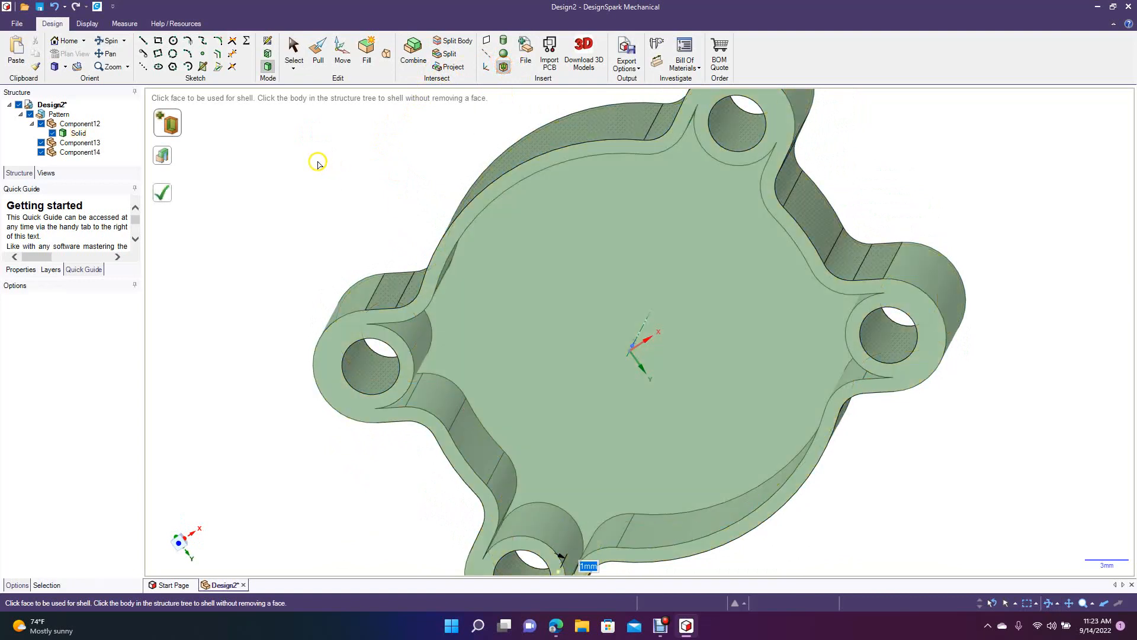
# Round the complete edge loop around the cavity floor, including around the hole bosses, with a 0.2 mm radius.
pyautogui.click(117, 47)
pyautogui.moveTo(214, 203); pyautogui.dragTo(85, 232)
pyautogui.moveTo(195, 134); pyautogui.dragTo(510, 136)
pyautogui.click(293, 48)
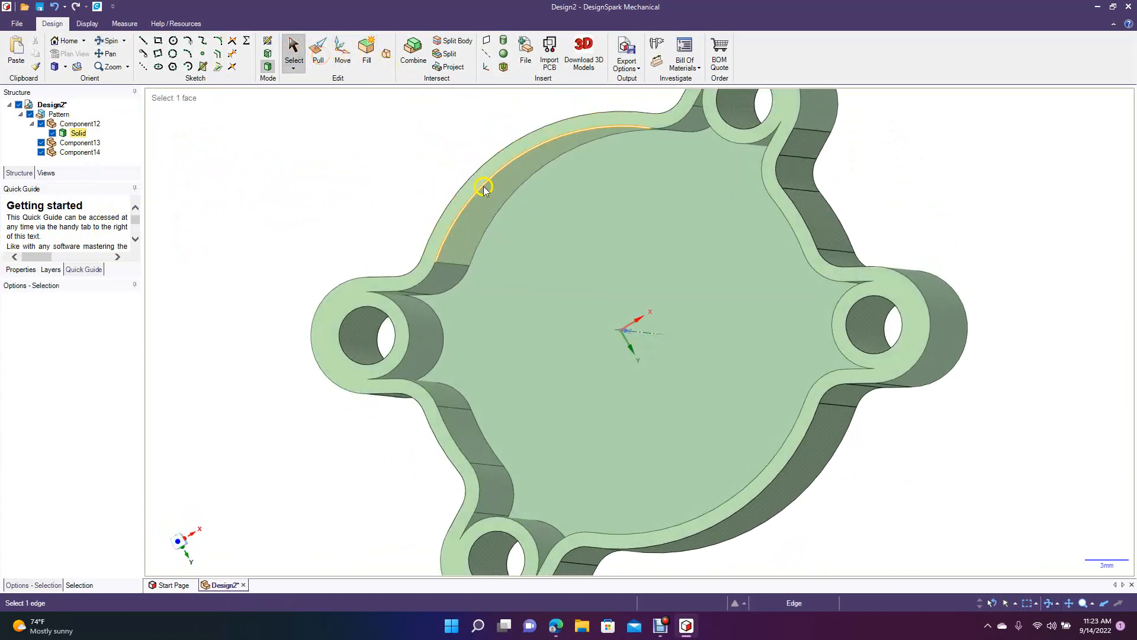
pyautogui.doubleClick(506, 204)
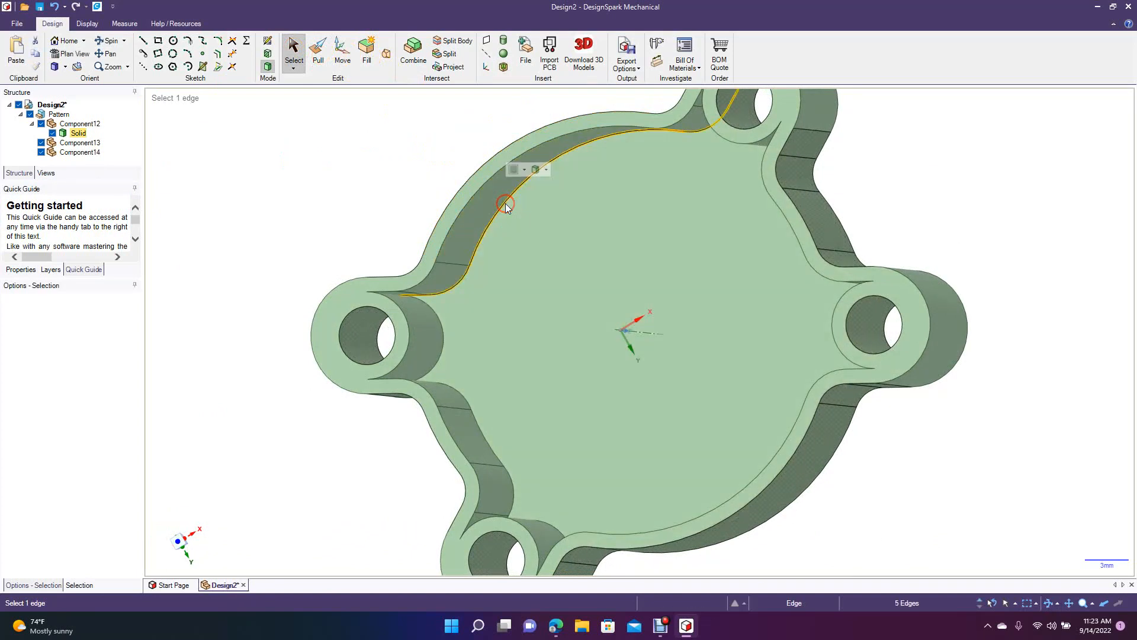
pyautogui.doubleClick(506, 204)
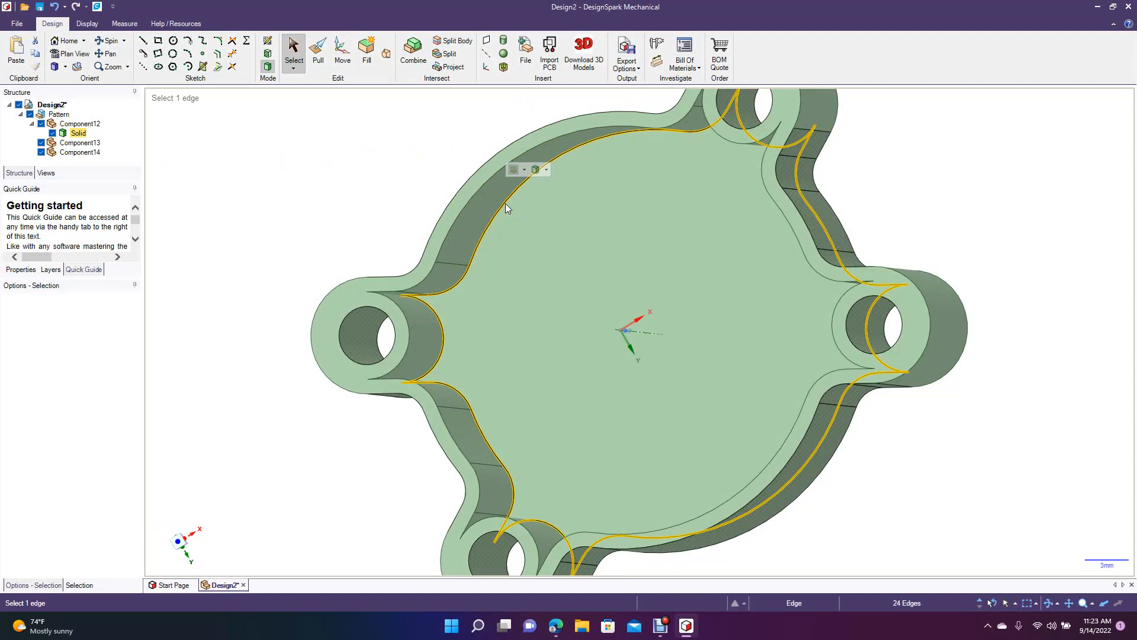
pyautogui.click(306, 51)
pyautogui.click(312, 54)
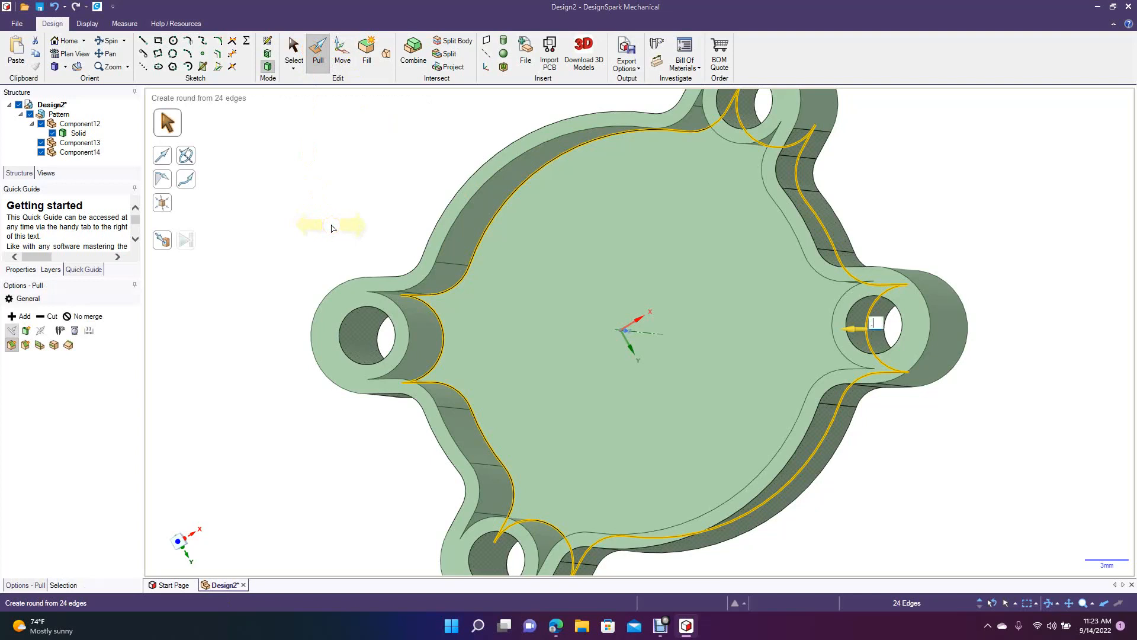
pyautogui.write('0.2')
pyautogui.press('Return')
# Examine the rounds between the cavity floor and its inner walls, and the floor face itself.
pyautogui.click(294, 57)
pyautogui.click(107, 40)
pyautogui.moveTo(213, 218); pyautogui.dragTo(235, 178)
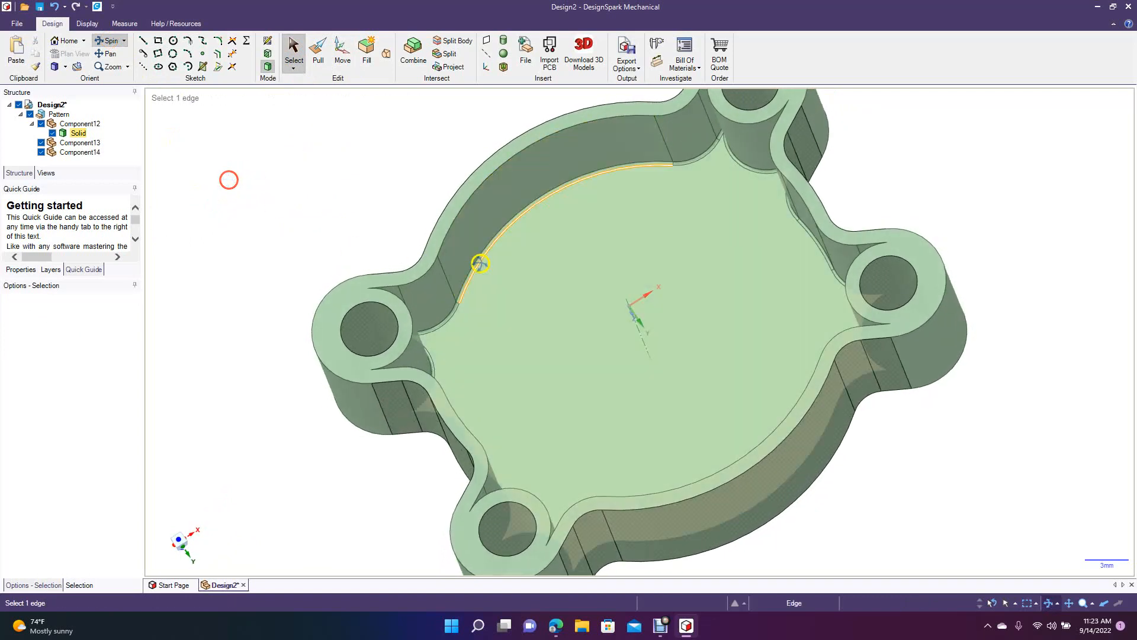
pyautogui.click(477, 250)
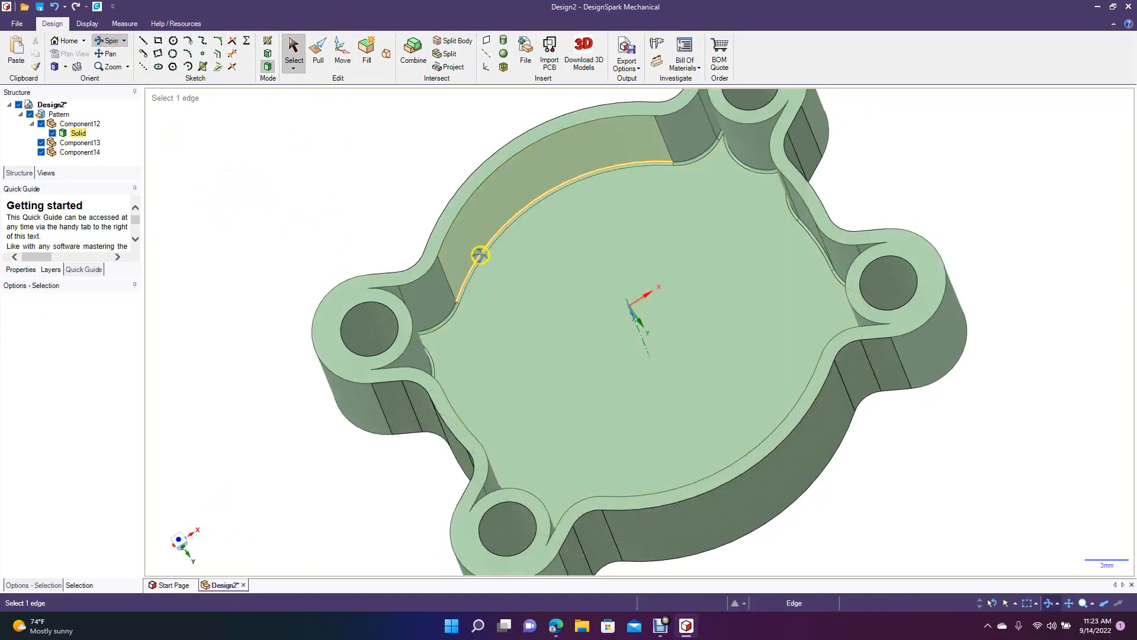
pyautogui.click(486, 266)
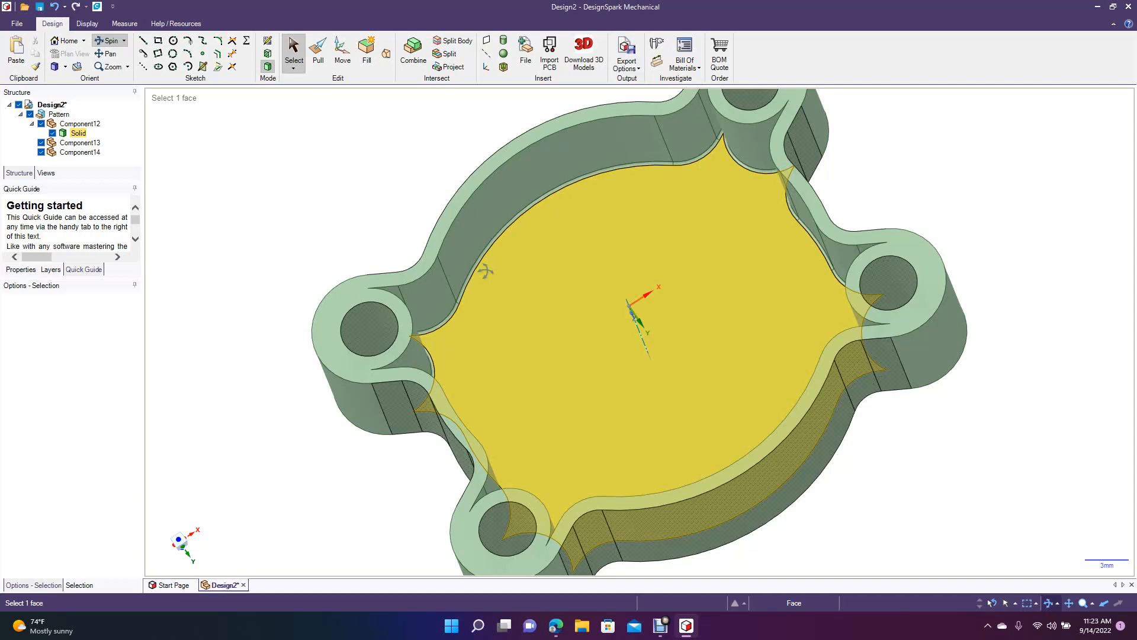
pyautogui.click(488, 231)
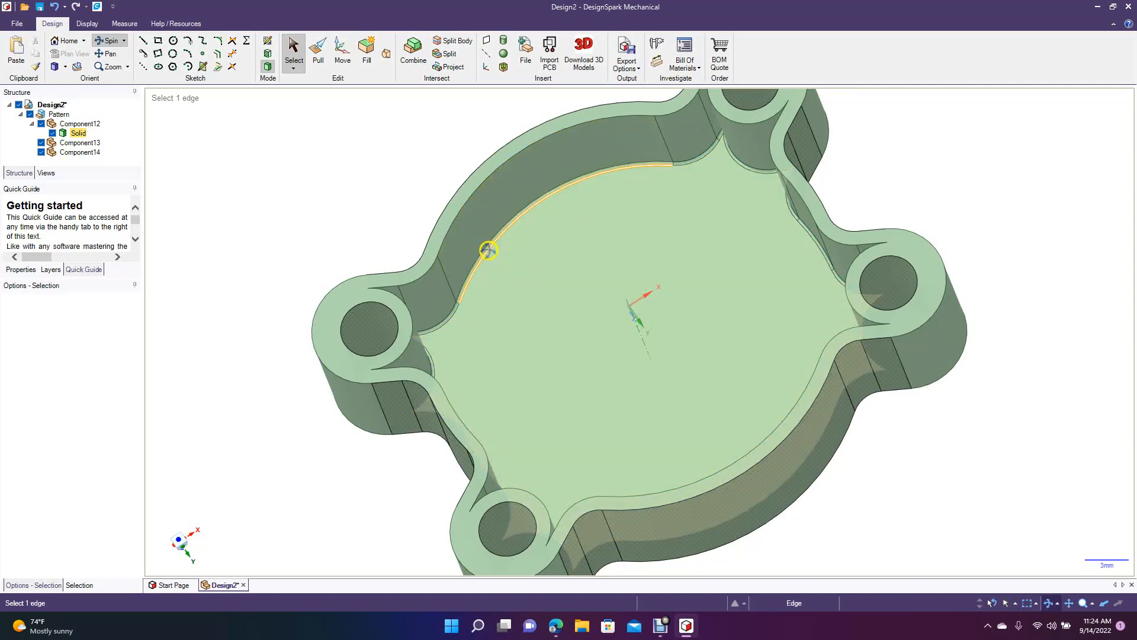
pyautogui.click(487, 257)
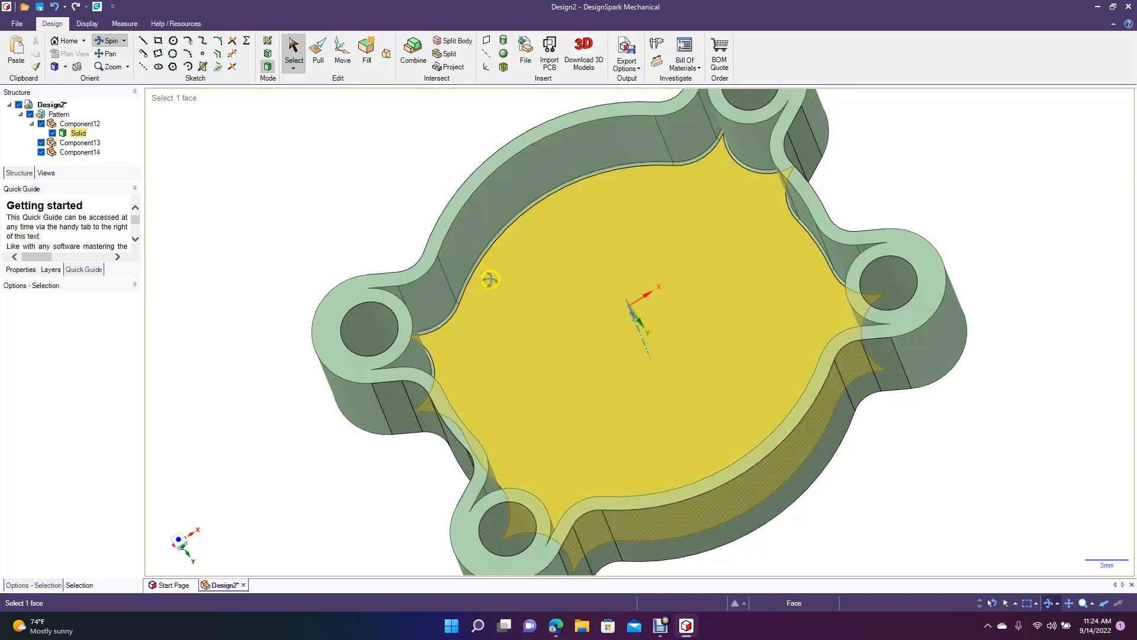
pyautogui.moveTo(488, 295)
pyautogui.mouseDown(button='middle')
pyautogui.moveTo(436, 347)
pyautogui.moveTo(541, 368)
pyautogui.moveTo(525, 257)
pyautogui.moveTo(515, 264)
pyautogui.moveTo(568, 292)
pyautogui.moveTo(587, 339)
pyautogui.moveTo(536, 314)
pyautogui.mouseUp(button='middle')
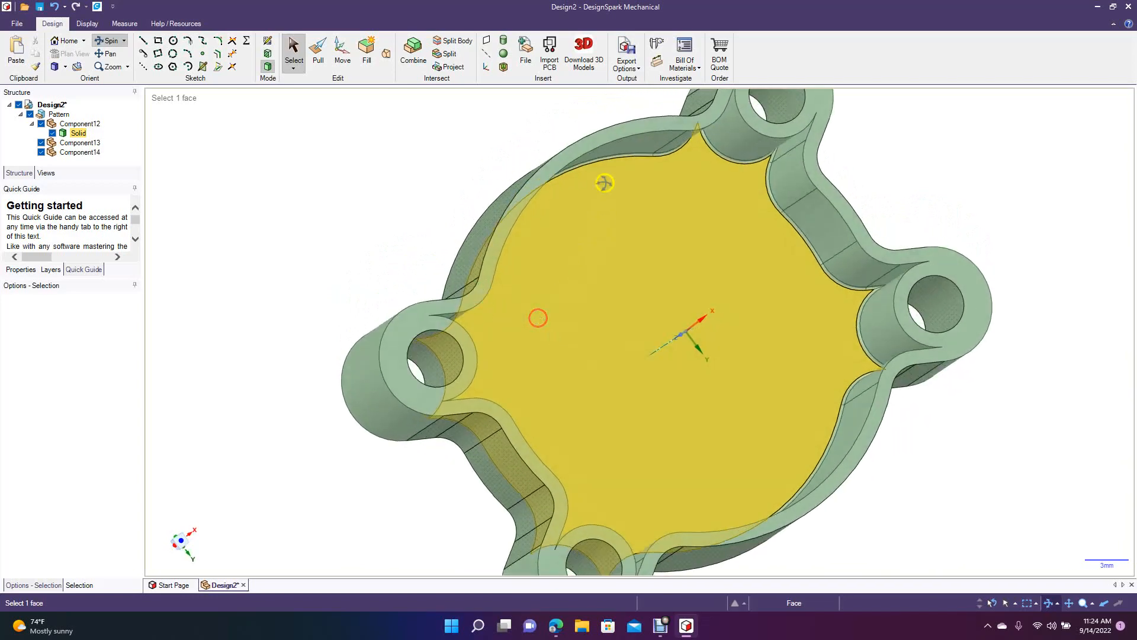
# Chamfer the hole edge of the +X +Y tab on the closed outer face by 0.5 mm.
pyautogui.moveTo(636, 318); pyautogui.dragTo(280, 220, button='middle')
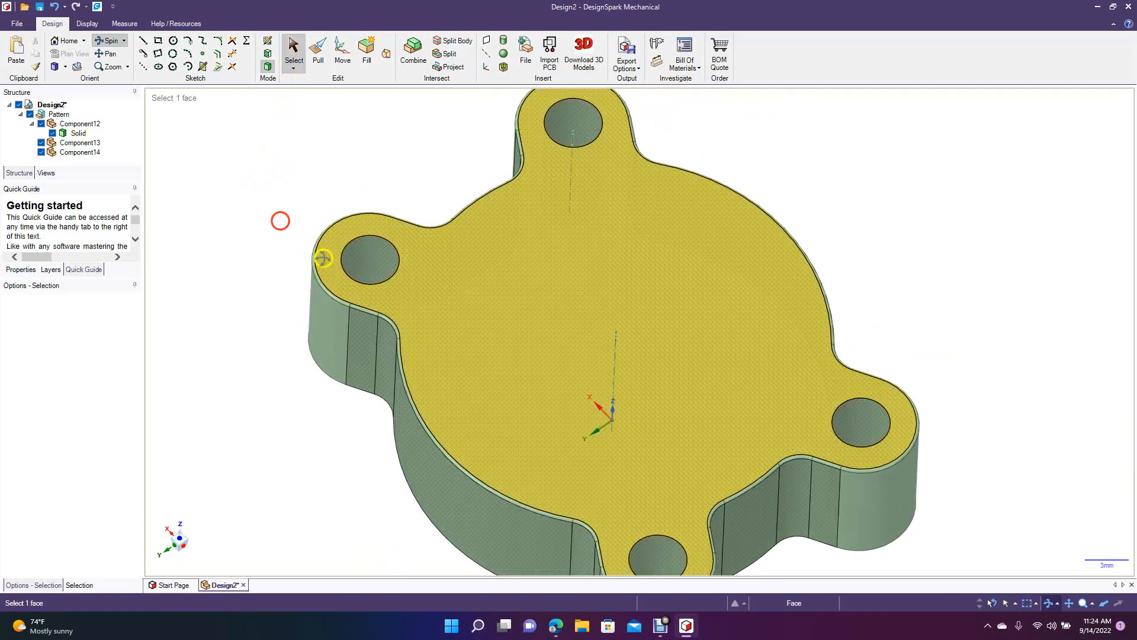
pyautogui.click(314, 55)
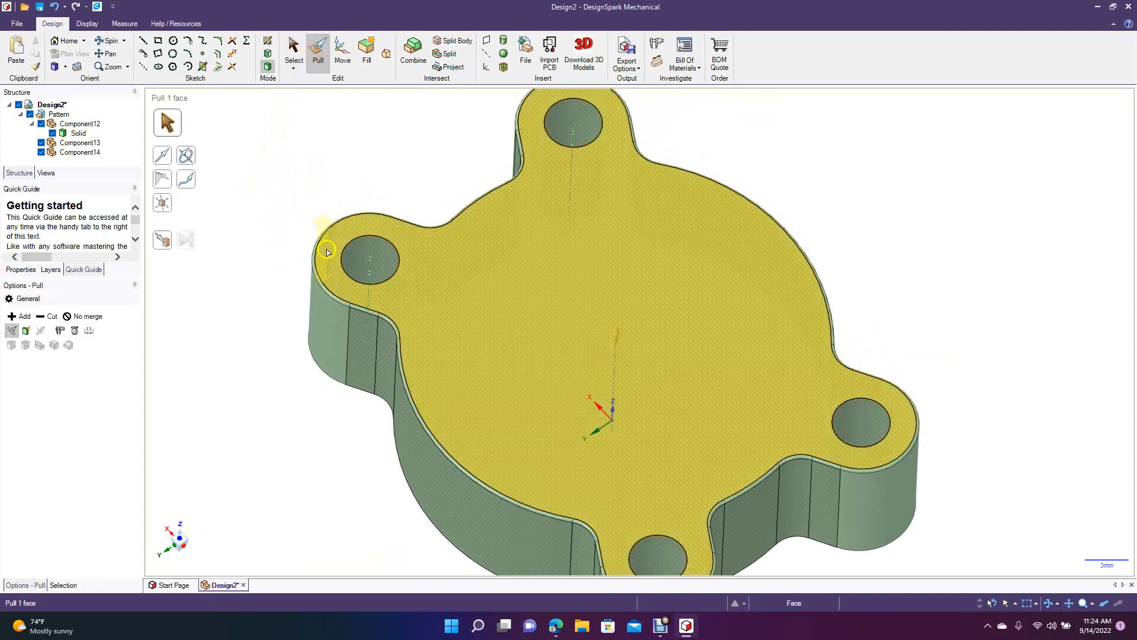
pyautogui.click(343, 253)
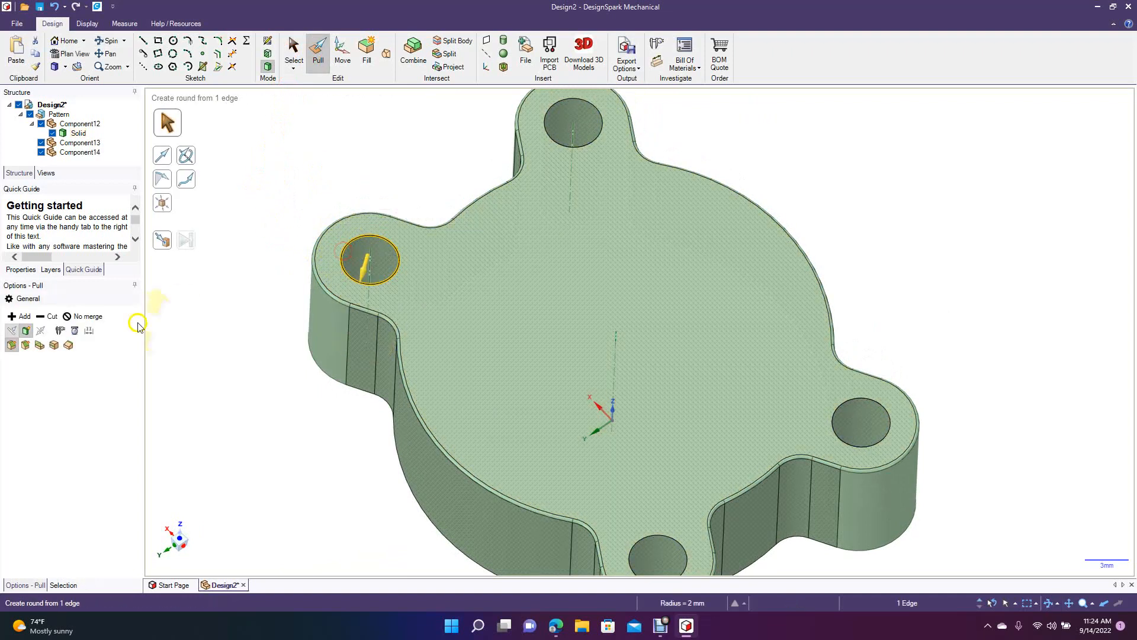
pyautogui.click(27, 345)
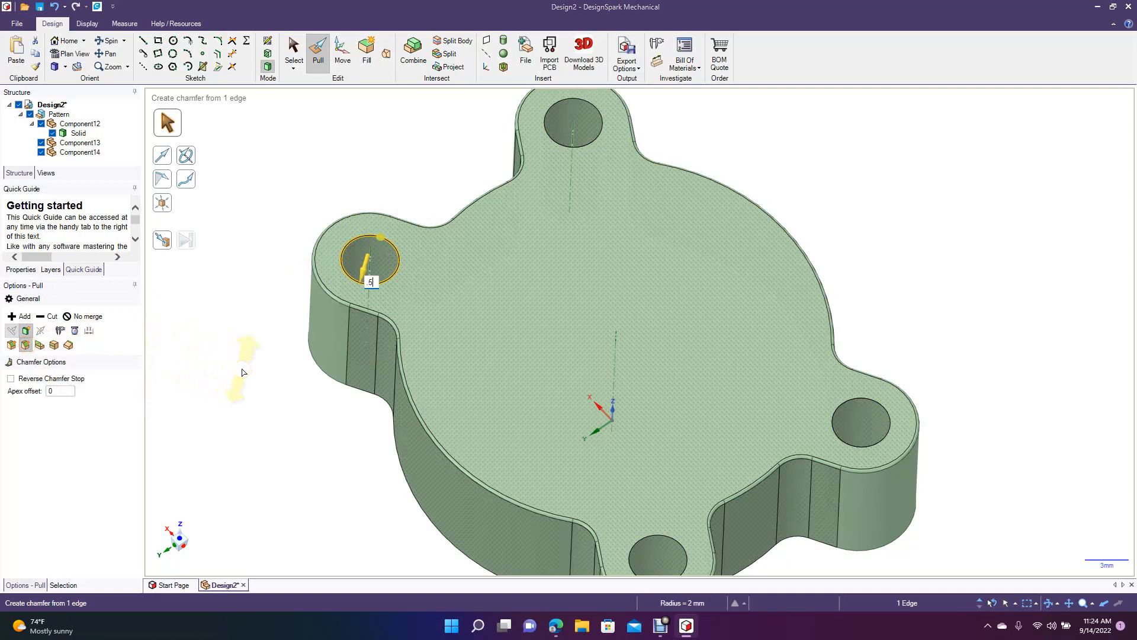
pyautogui.press('Return')
pyautogui.click(295, 211)
# Chamfer the +X −Y tab's hole edge on the closed outer face by 0.5 mm.
pyautogui.click(561, 173)
pyautogui.click(574, 145)
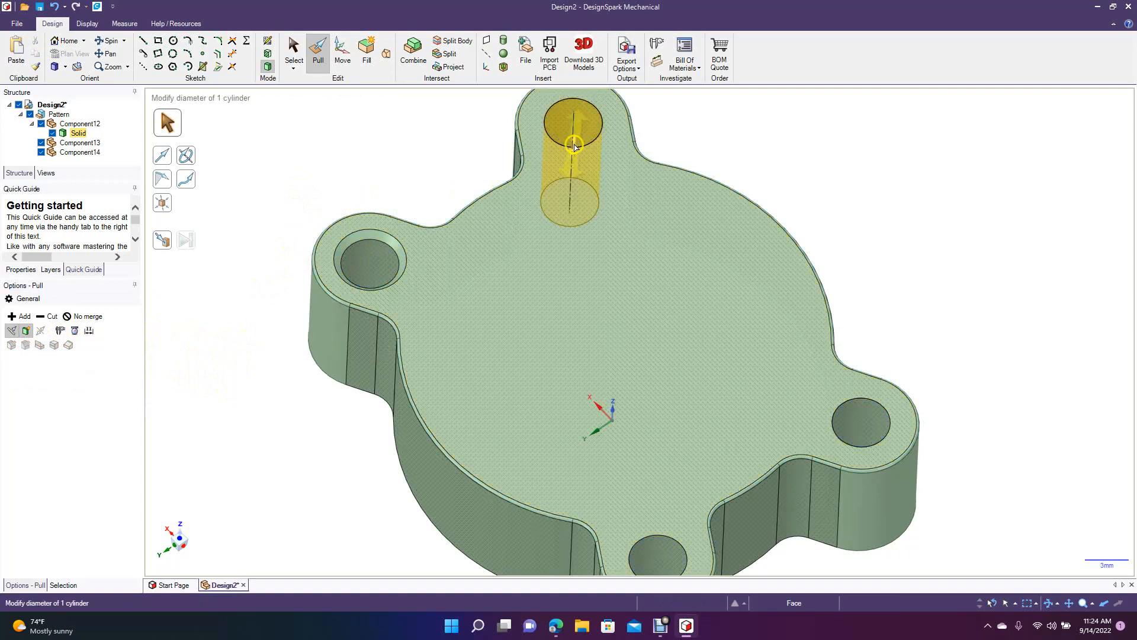
pyautogui.click(573, 147)
pyautogui.press('space')
pyautogui.press('Return')
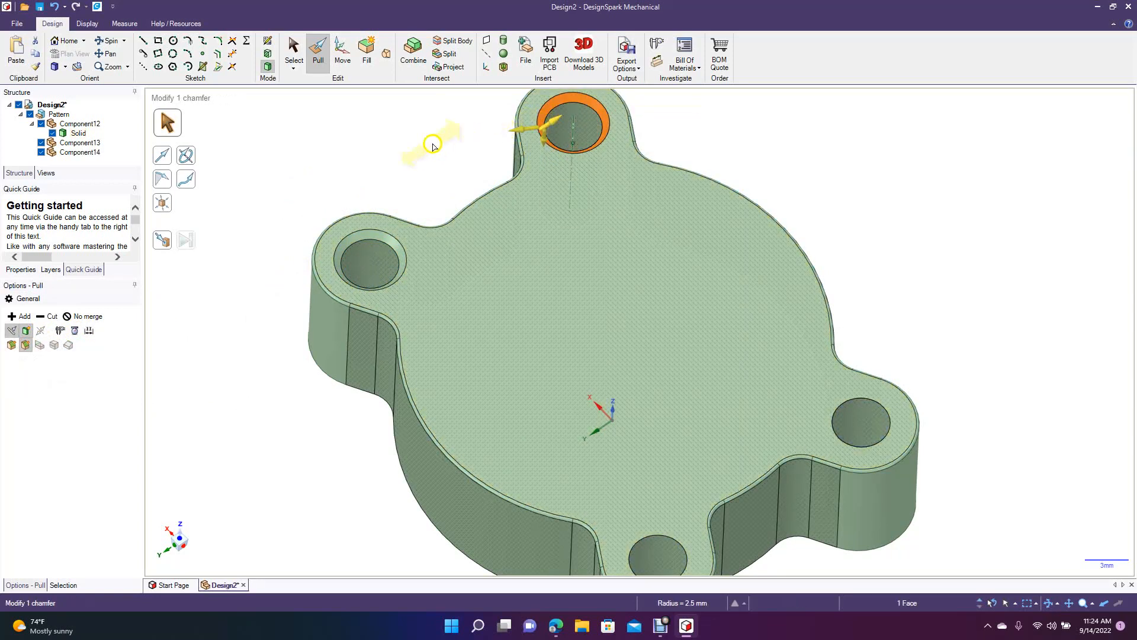
pyautogui.click(428, 146)
# Add a 0.5 mm chamfer to the hole edge of the −X −Y tab on the closed face.
pyautogui.click(835, 428)
pyautogui.click(835, 428)
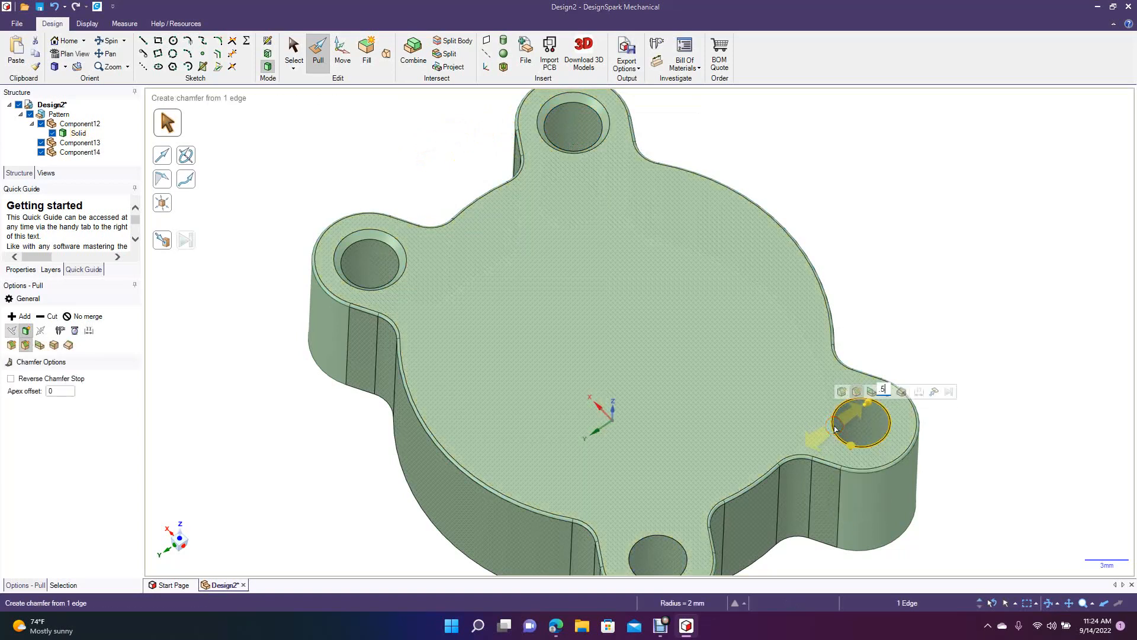
pyautogui.write('.5')
pyautogui.press('Return')
pyautogui.click(365, 501)
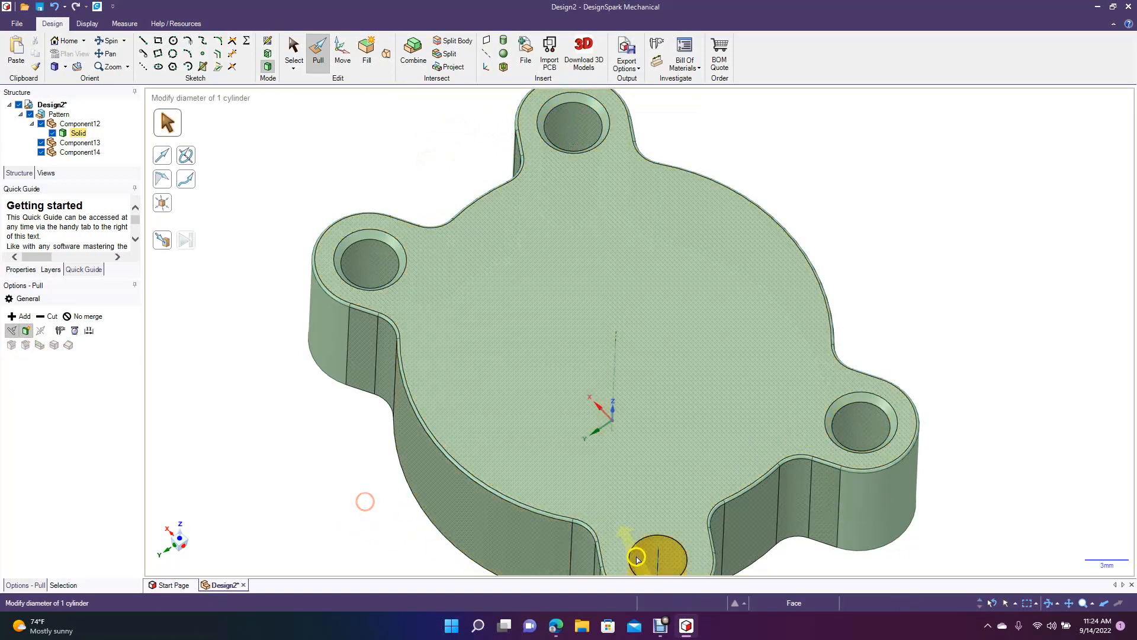
# Add a 0.5 mm chamfer to the remaining unchamfered hole edge, on the −X +Y tab of the closed face.
pyautogui.click(629, 555)
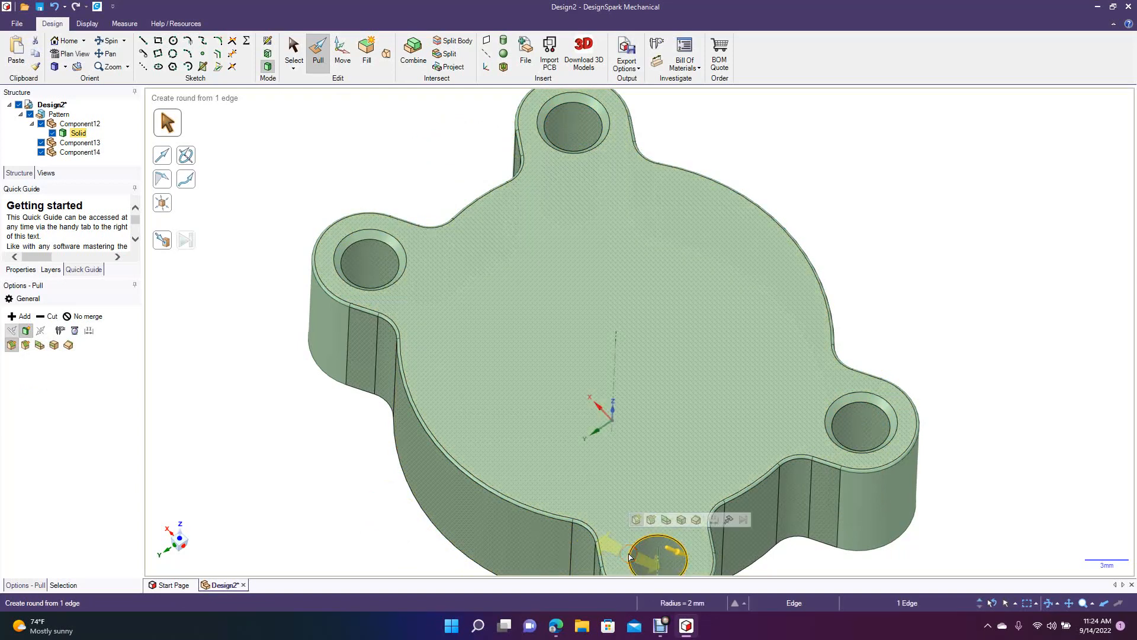
pyautogui.click(22, 346)
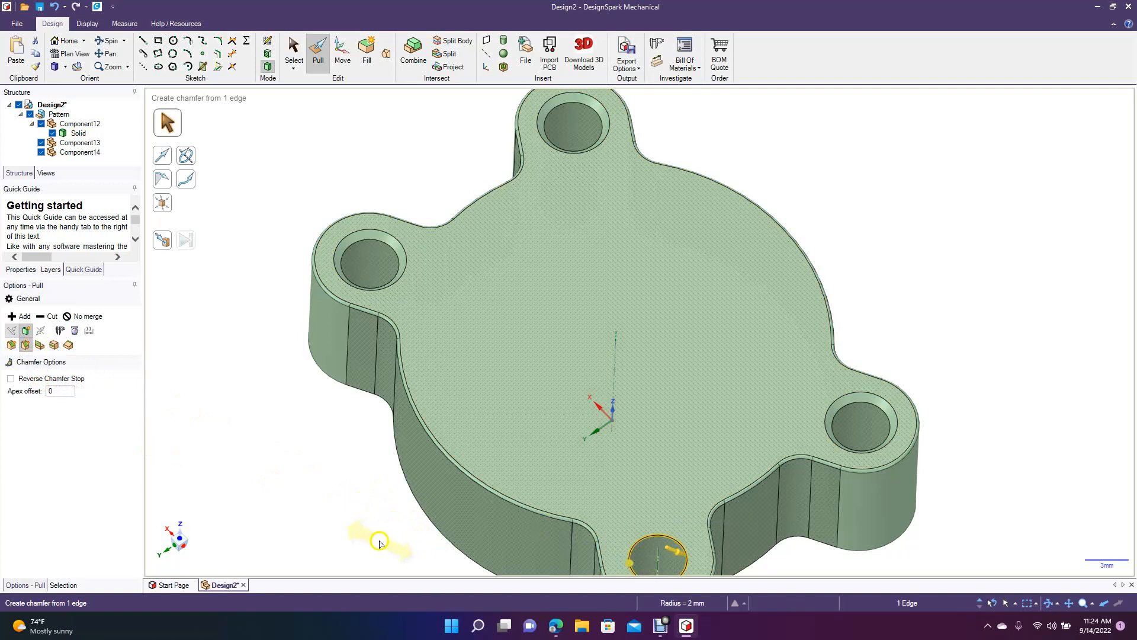
pyautogui.press('Return')
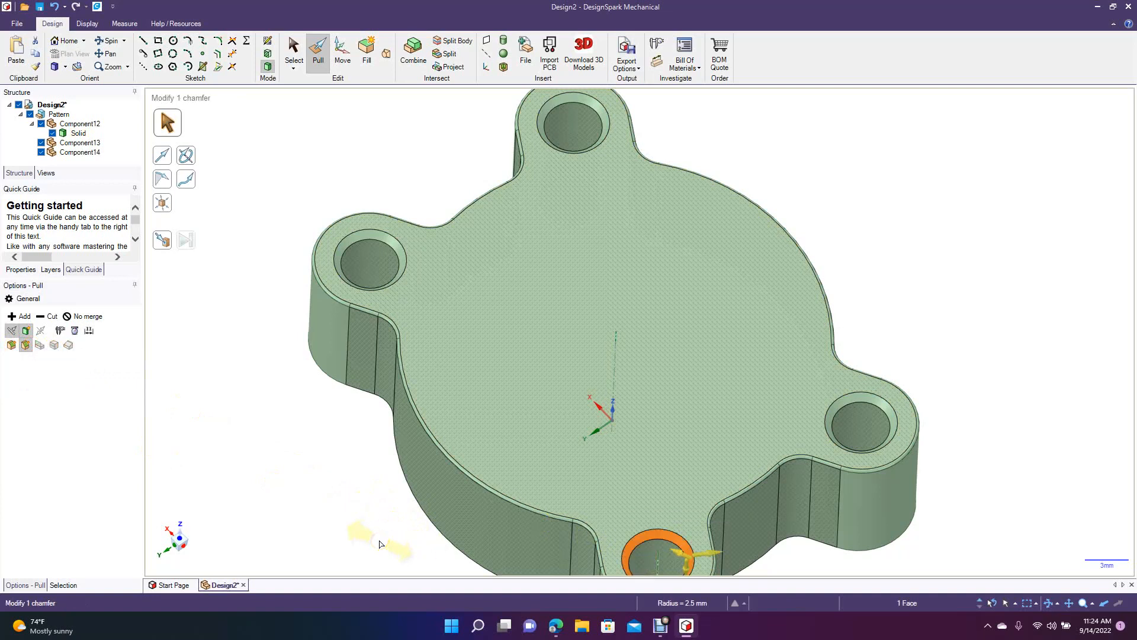
pyautogui.click(263, 428)
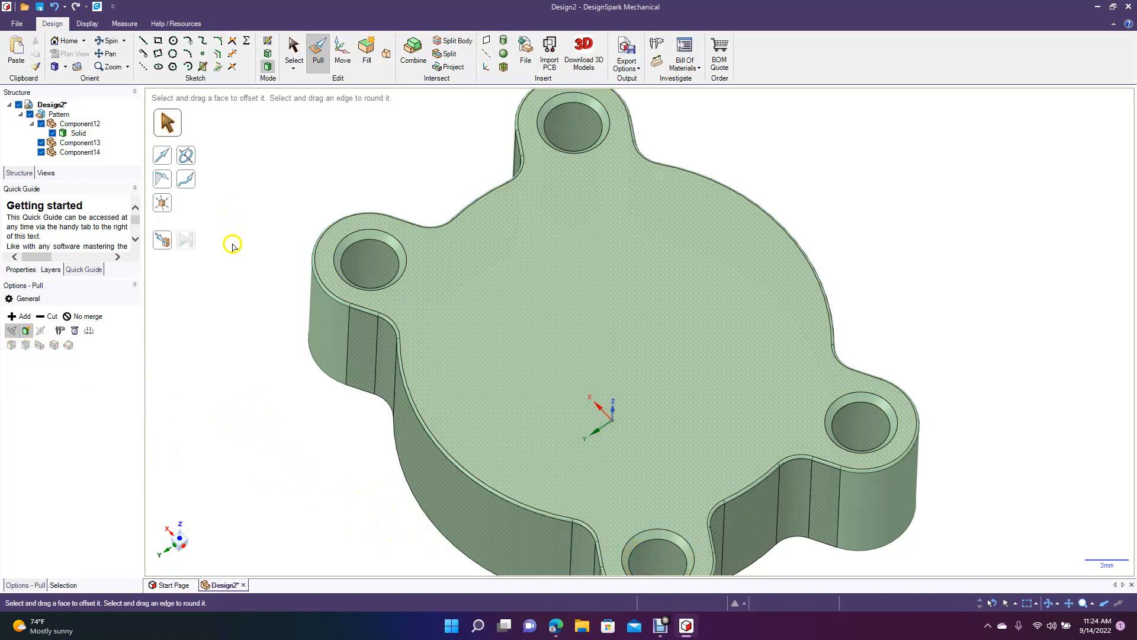
# Examine the housing's open and closed sides, including the chamfered tab holes and the outer rim.
pyautogui.scroll(-5, 304, 265)
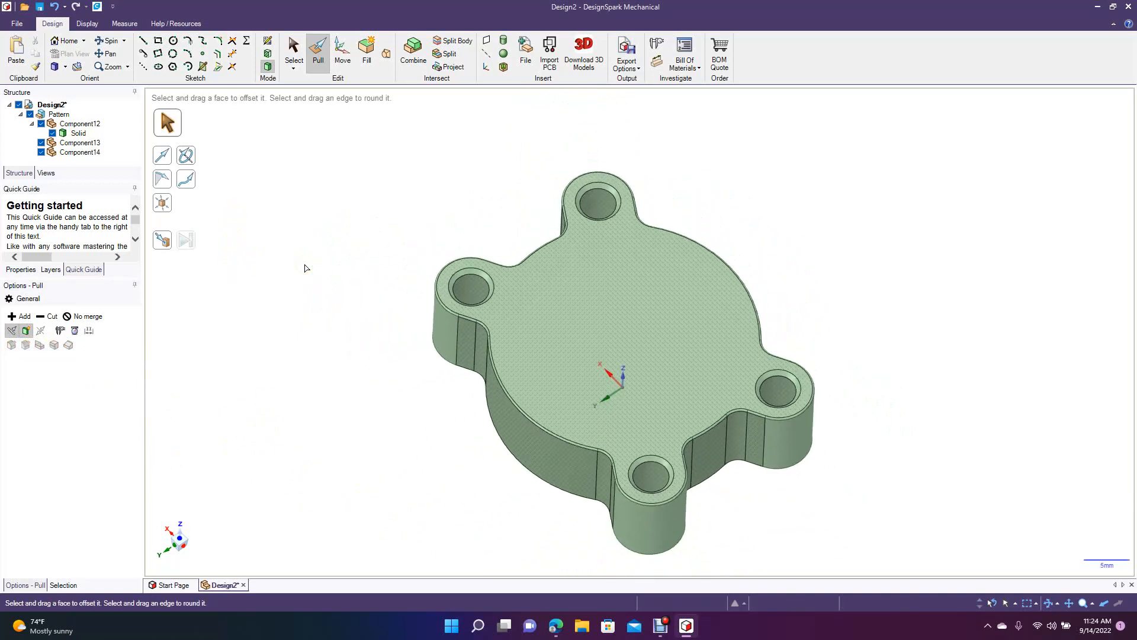
pyautogui.click(109, 40)
pyautogui.moveTo(344, 316); pyautogui.dragTo(621, 84)
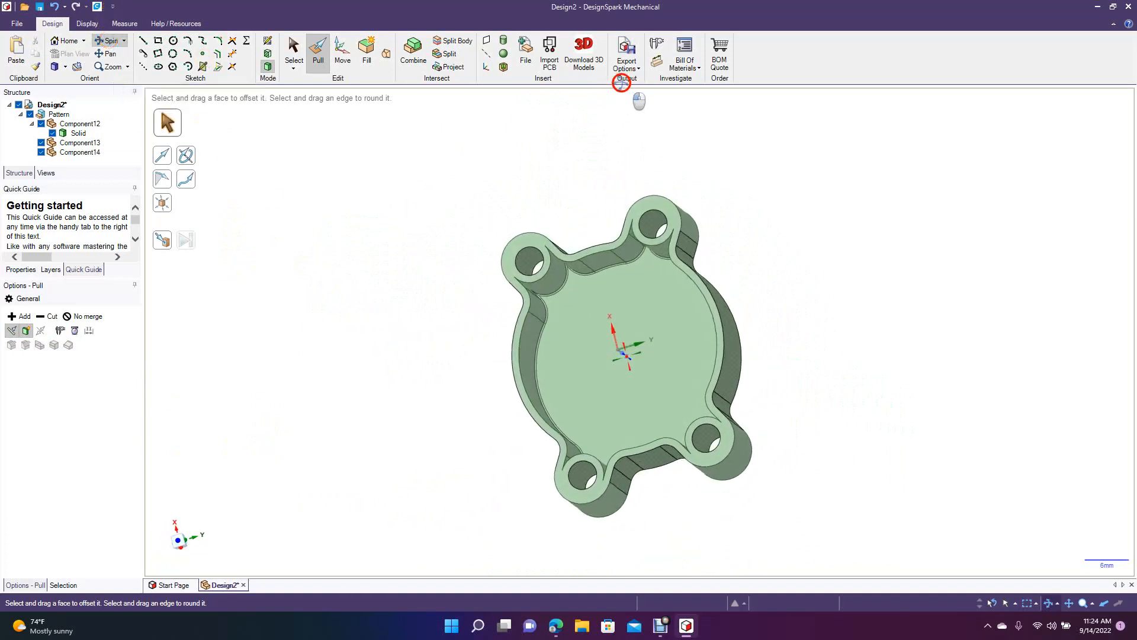
pyautogui.moveTo(434, 264); pyautogui.dragTo(358, 402)
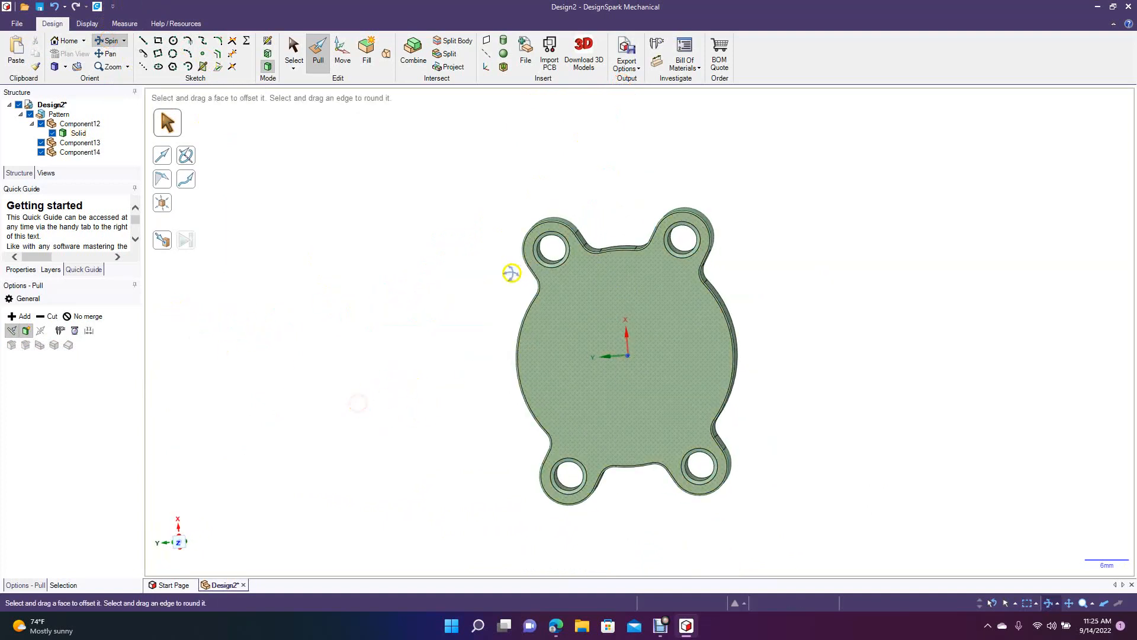
pyautogui.moveTo(388, 329); pyautogui.dragTo(394, 319)
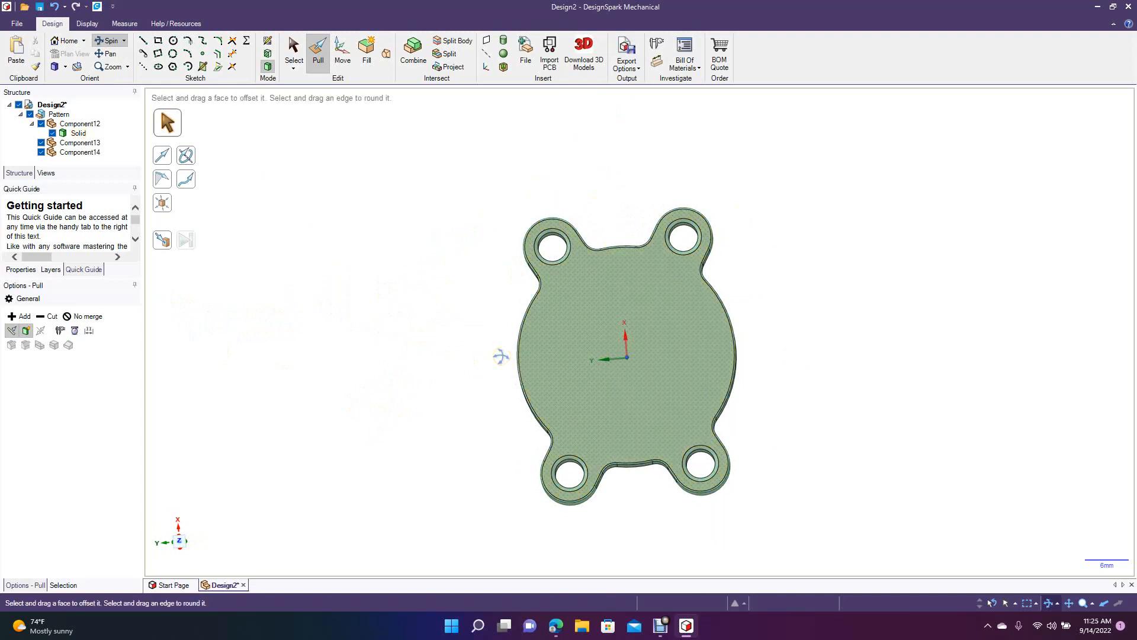
pyautogui.click(528, 256)
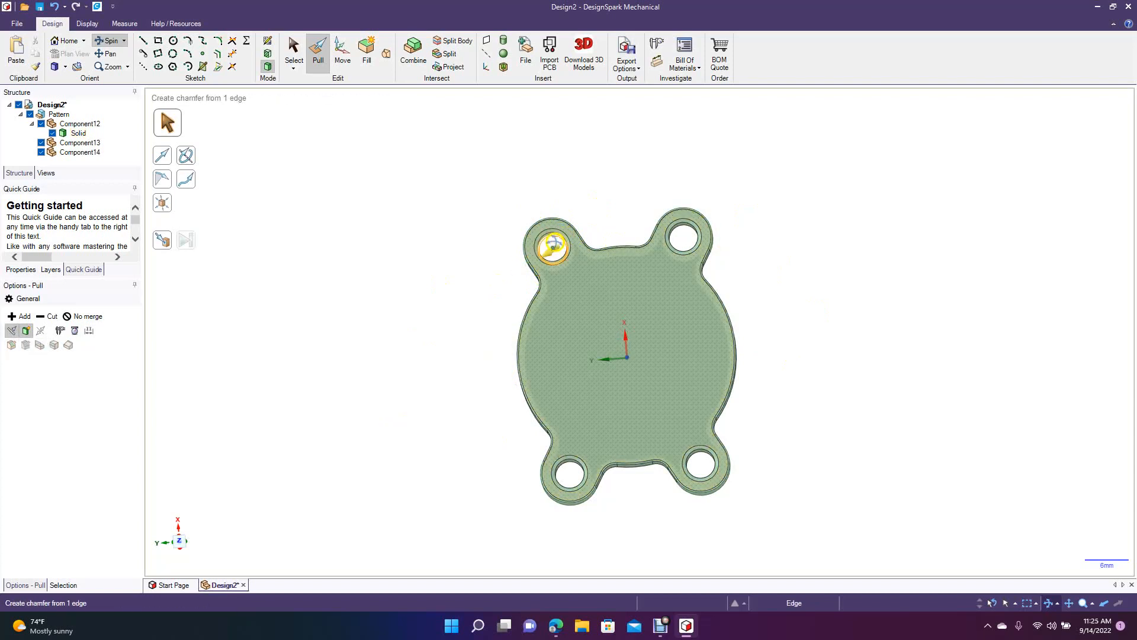
pyautogui.click(554, 240)
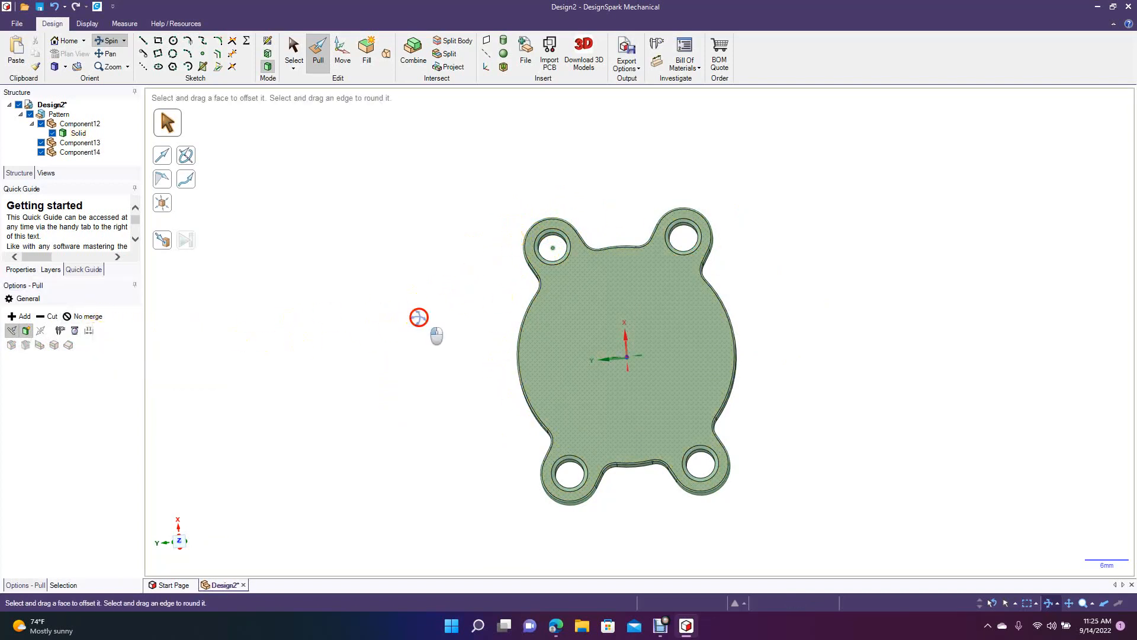
pyautogui.moveTo(419, 317)
pyautogui.mouseDown(button='middle')
pyautogui.moveTo(403, 334)
pyautogui.moveTo(424, 307)
pyautogui.moveTo(421, 317)
pyautogui.mouseUp(button='middle')
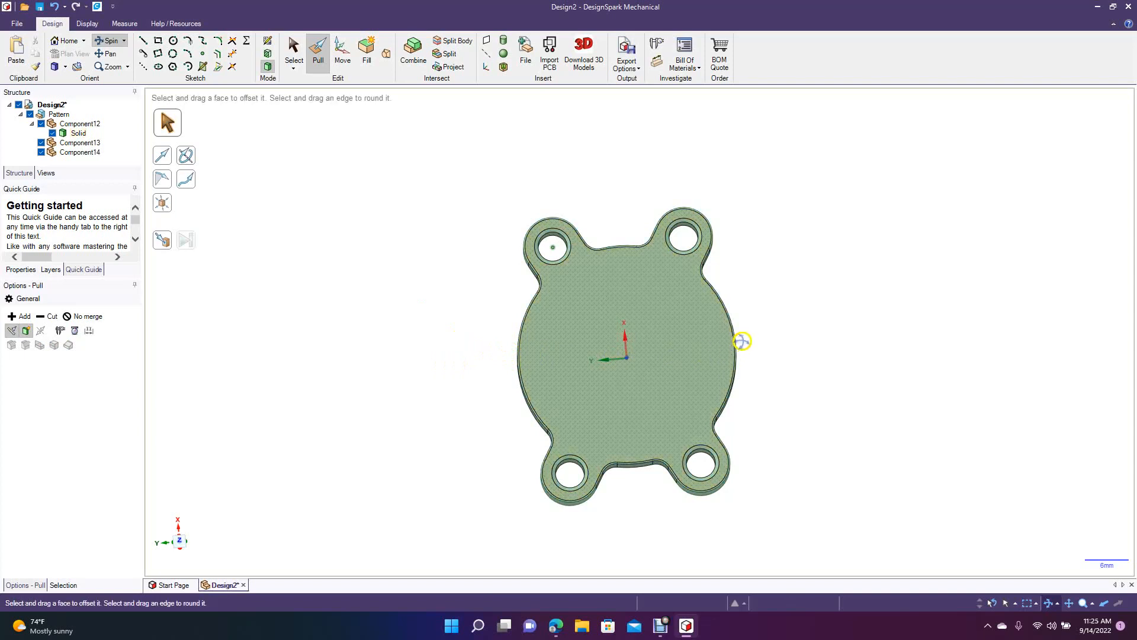
pyautogui.click(705, 347)
pyautogui.click(665, 528)
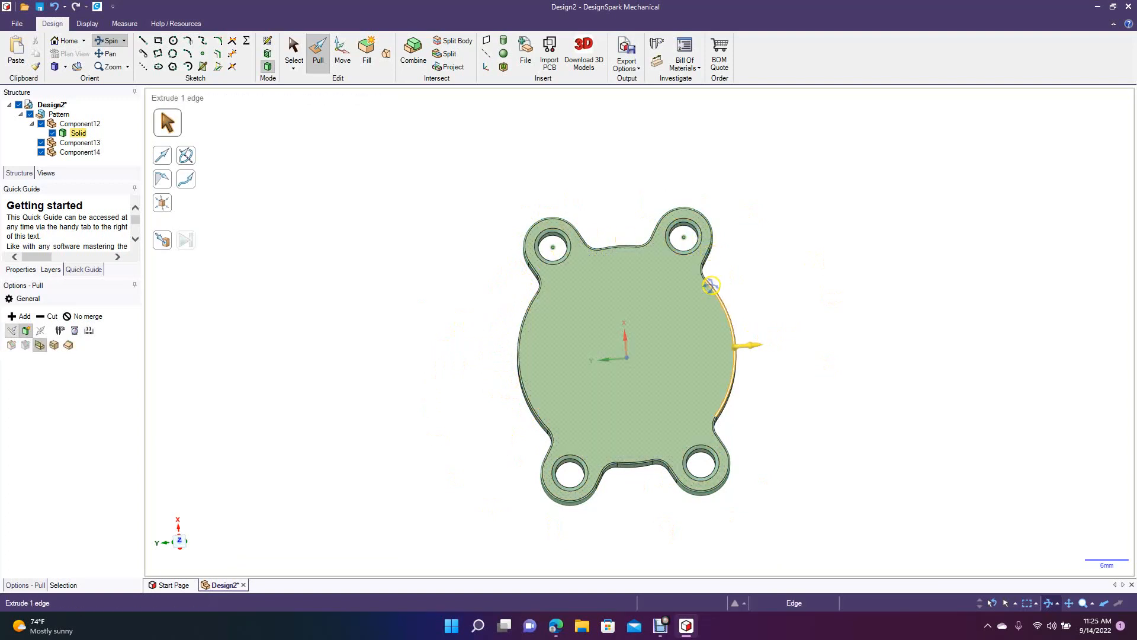
pyautogui.click(542, 299)
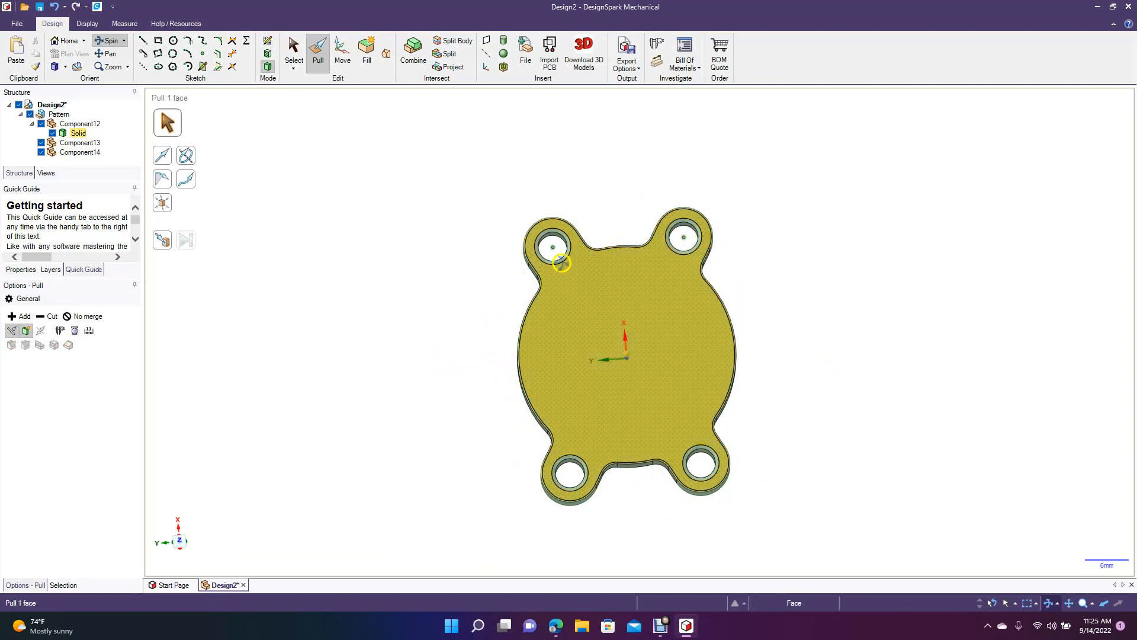
pyautogui.click(522, 473)
# Examine the rounded tab junctions on the outer wall and the rounded edge around the cavity floor.
pyautogui.moveTo(457, 357)
pyautogui.mouseDown(button='middle')
pyautogui.moveTo(447, 320)
pyautogui.moveTo(445, 342)
pyautogui.mouseUp(button='middle')
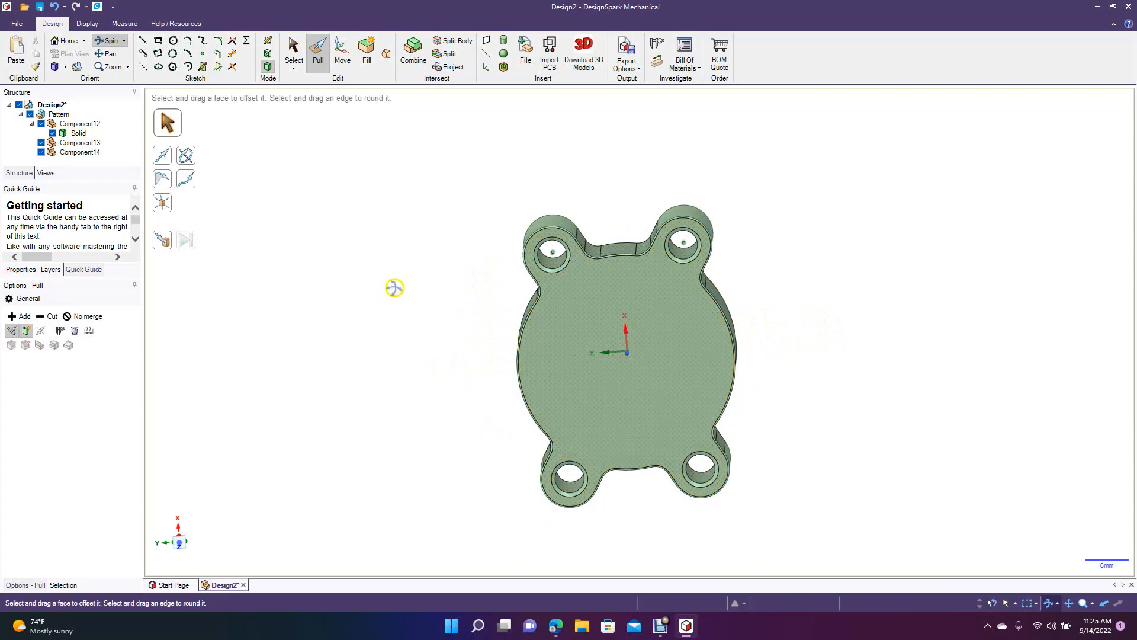
pyautogui.moveTo(395, 286); pyautogui.dragTo(357, 330, button='middle')
pyautogui.click(625, 283)
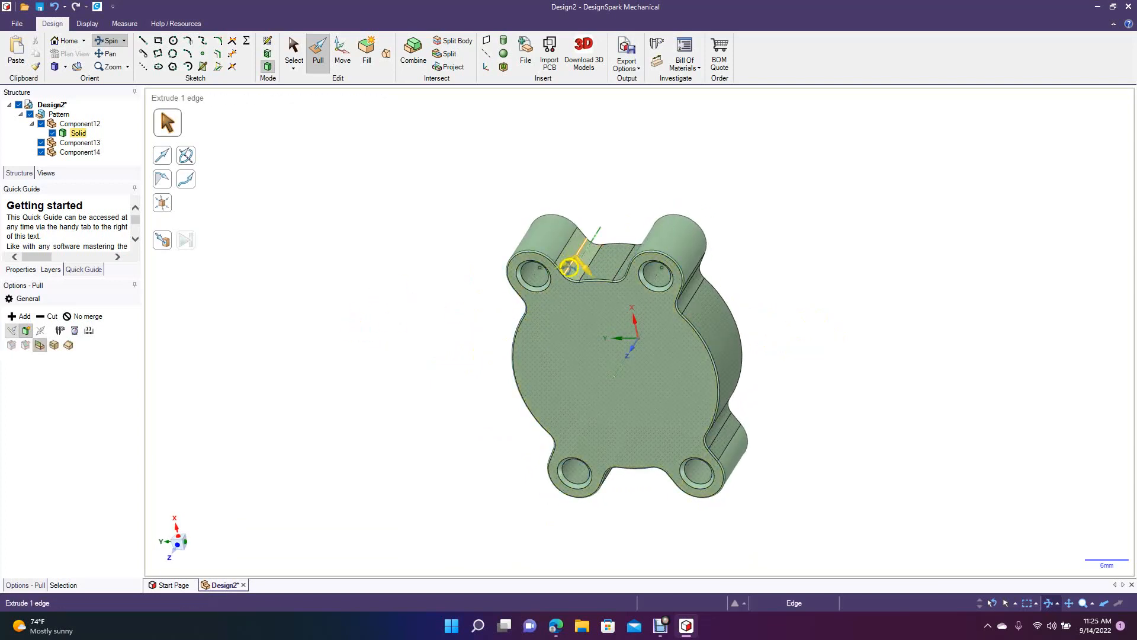
pyautogui.click(589, 266)
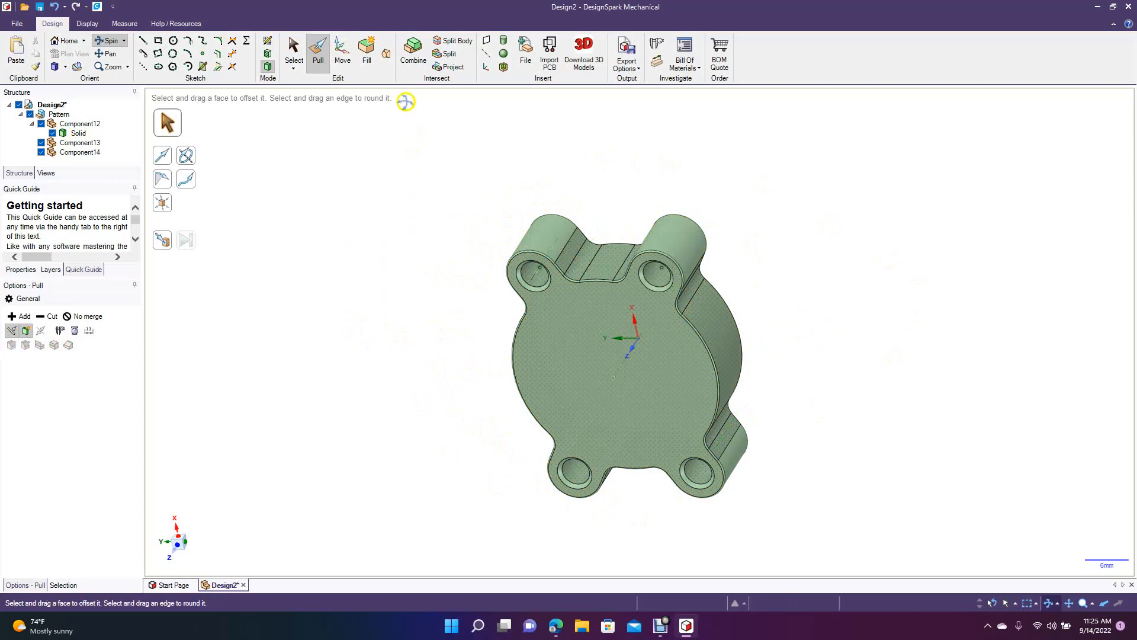
pyautogui.click(551, 263)
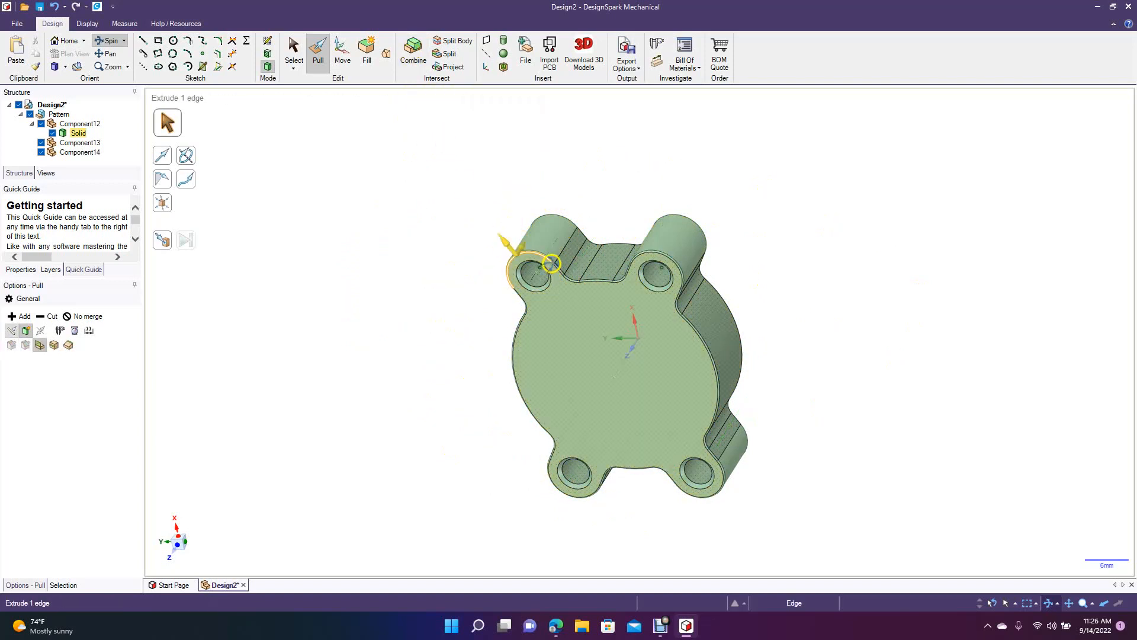
pyautogui.click(587, 330)
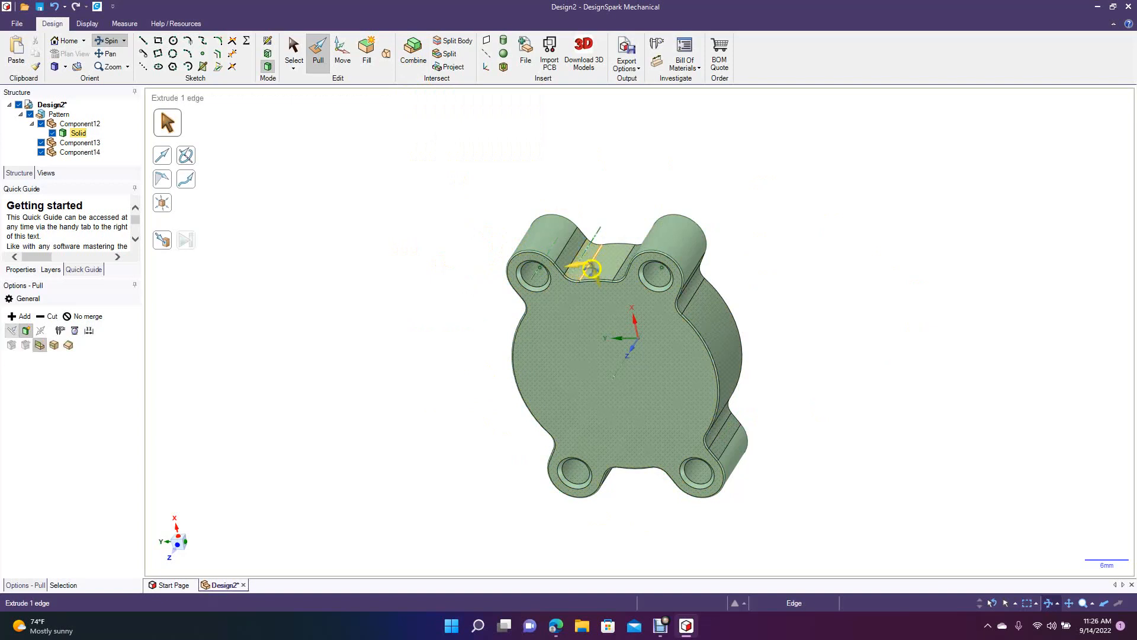
pyautogui.moveTo(366, 347); pyautogui.dragTo(224, 576)
pyautogui.moveTo(385, 322); pyautogui.dragTo(319, 342)
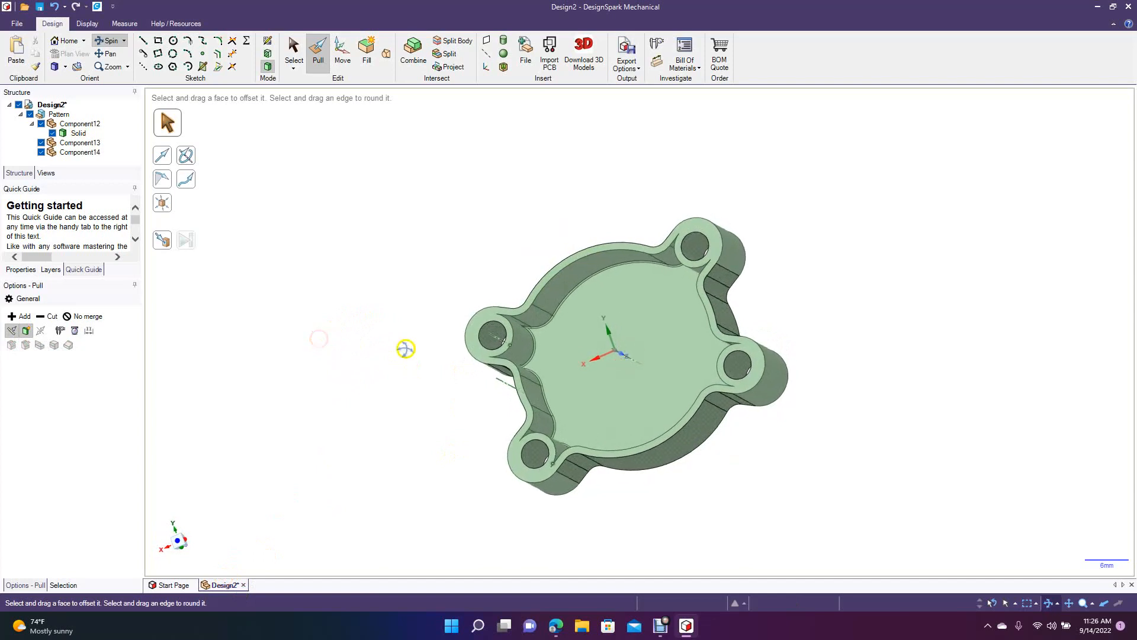
pyautogui.click(548, 335)
pyautogui.click(560, 311)
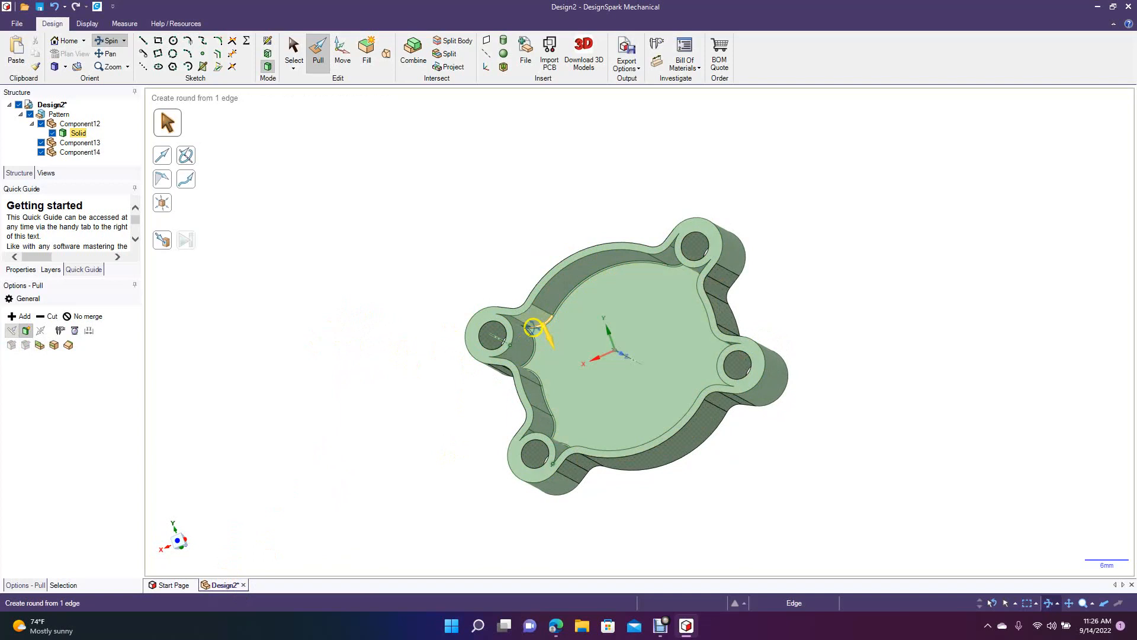
pyautogui.click(519, 362)
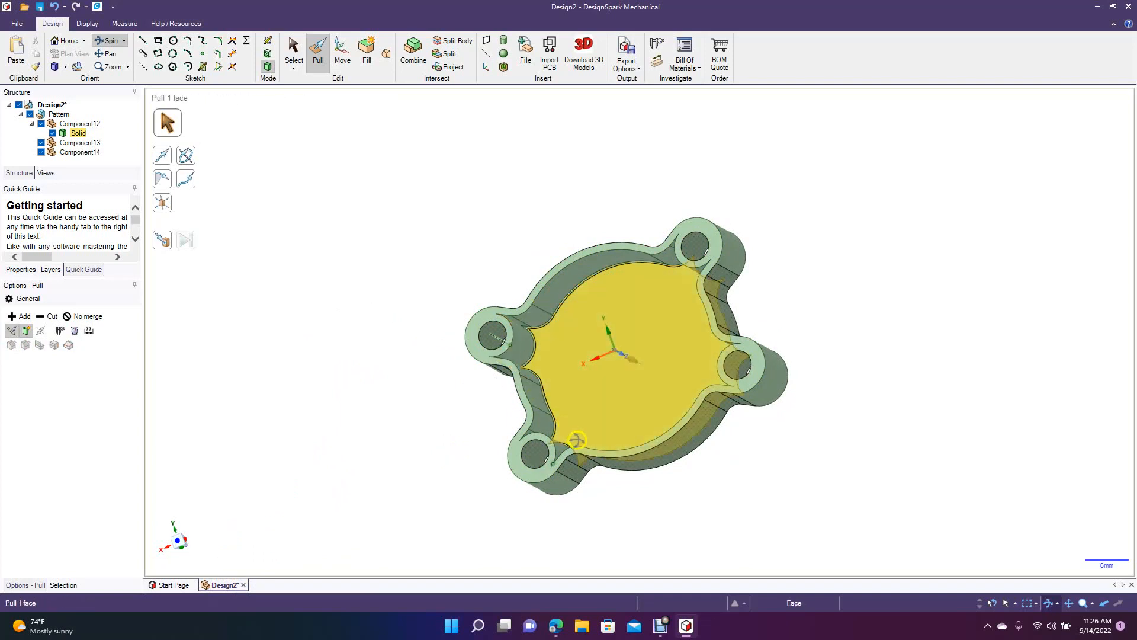
pyautogui.click(379, 398)
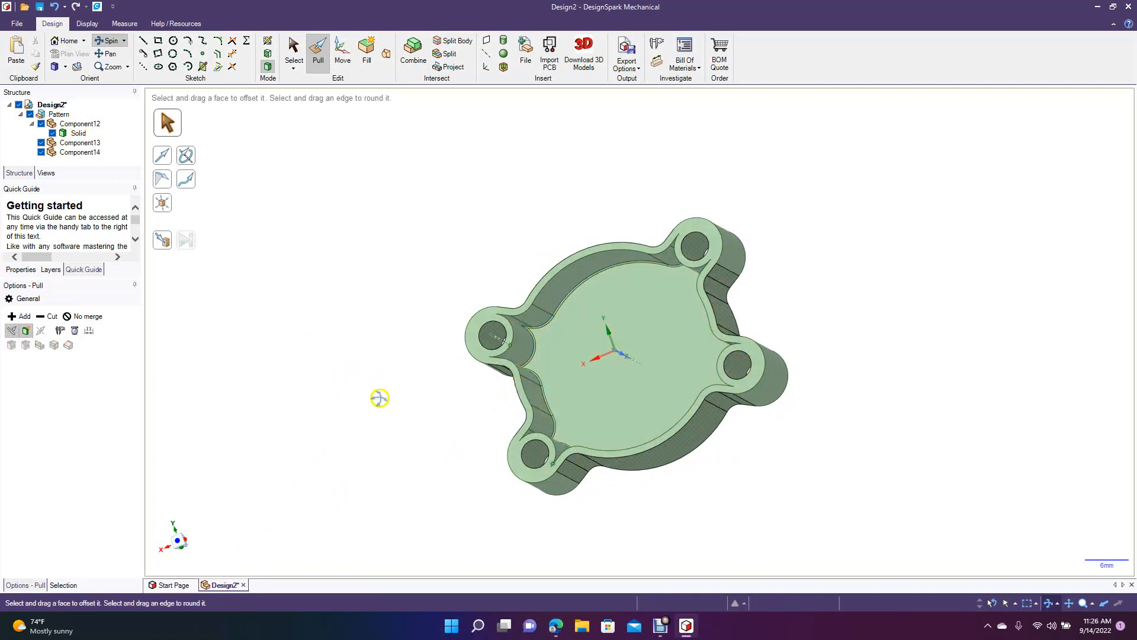
# Sketch a 25 mm diameter circle centred on the closed outer face of the housing.
pyautogui.moveTo(382, 395); pyautogui.dragTo(794, 297, button='middle')
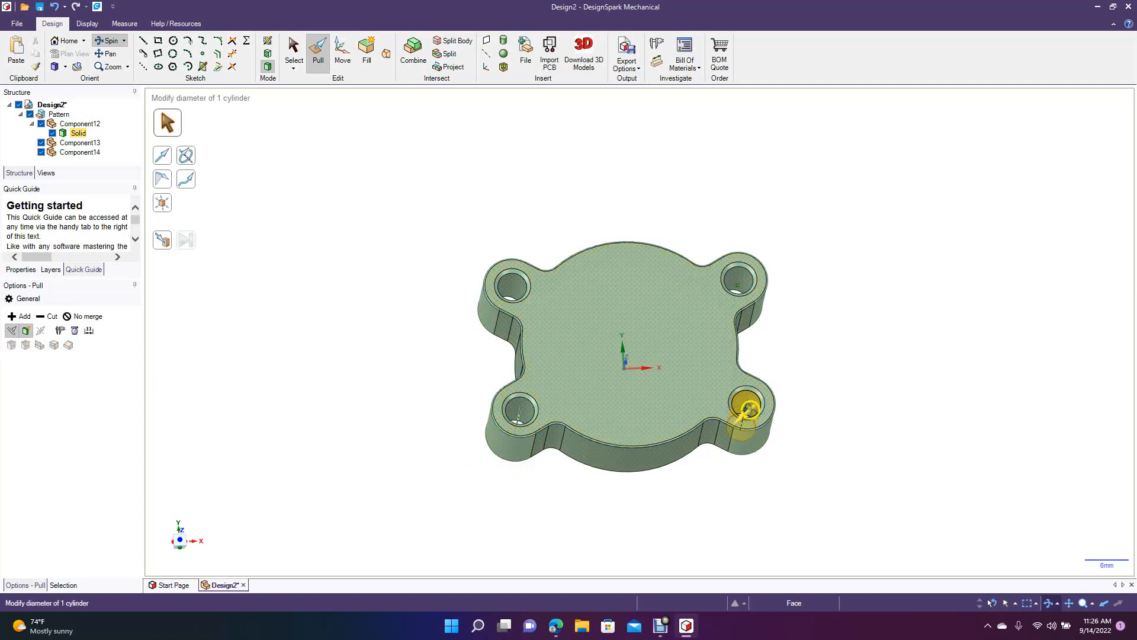
pyautogui.moveTo(388, 383); pyautogui.dragTo(376, 323, button='middle')
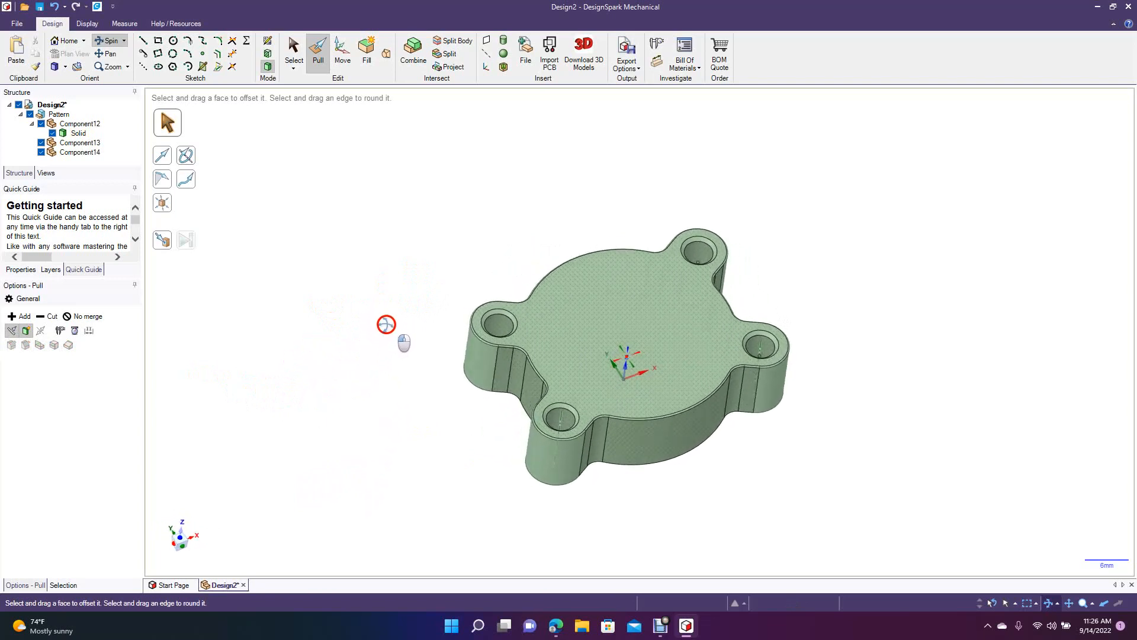
pyautogui.click(294, 53)
pyautogui.click(592, 304)
pyautogui.click(607, 314)
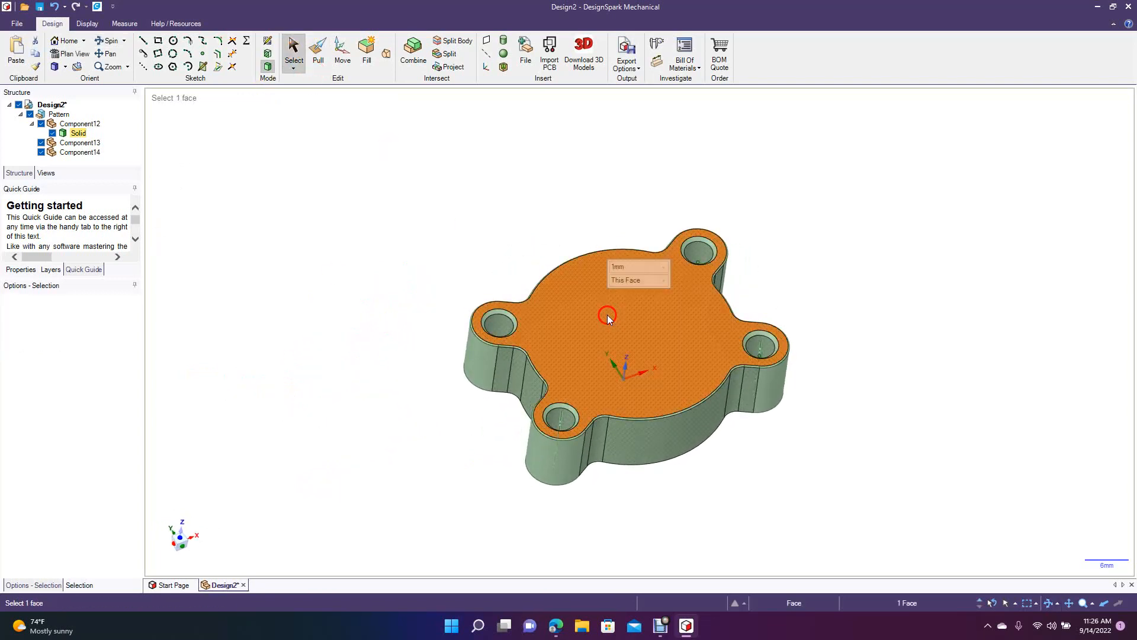
pyautogui.click(174, 40)
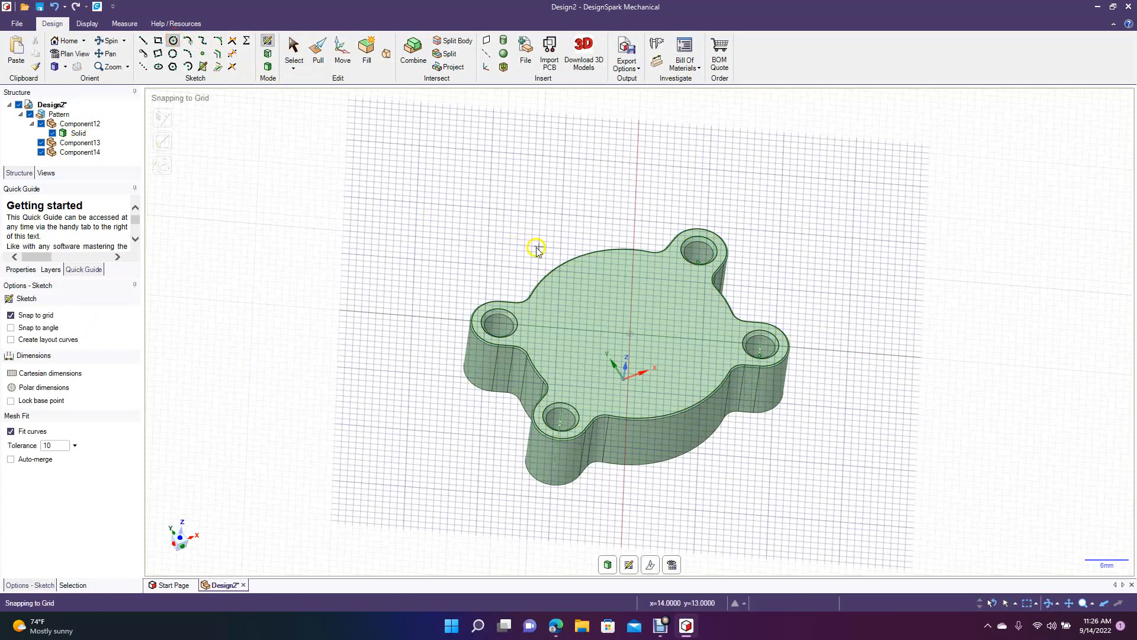
pyautogui.click(630, 333)
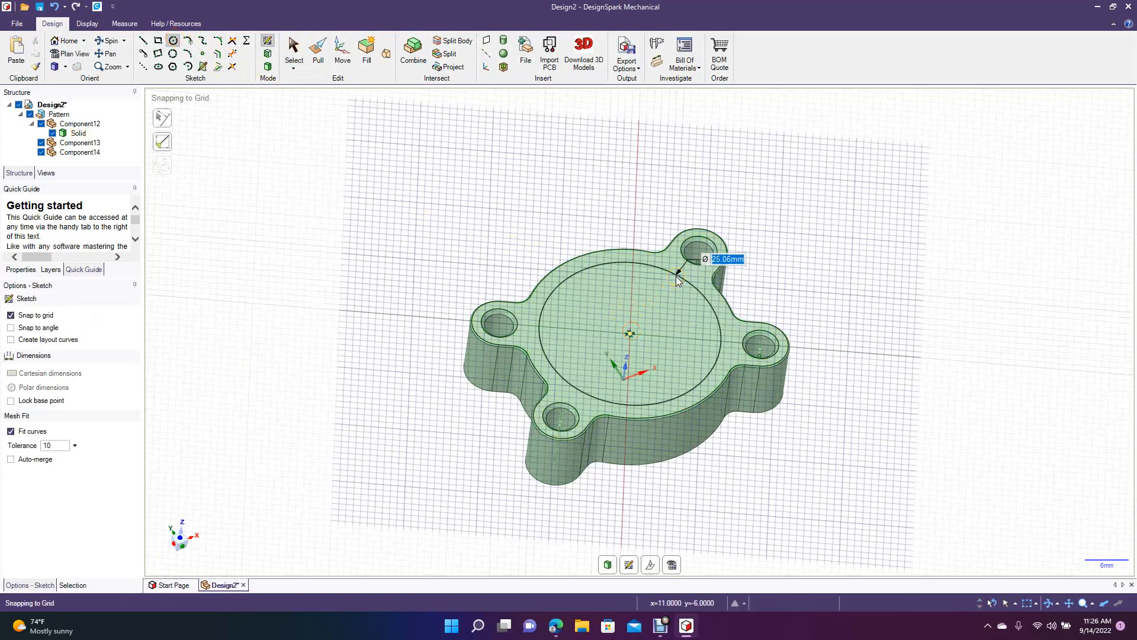
pyautogui.write('25')
pyautogui.press('Return')
pyautogui.click(303, 46)
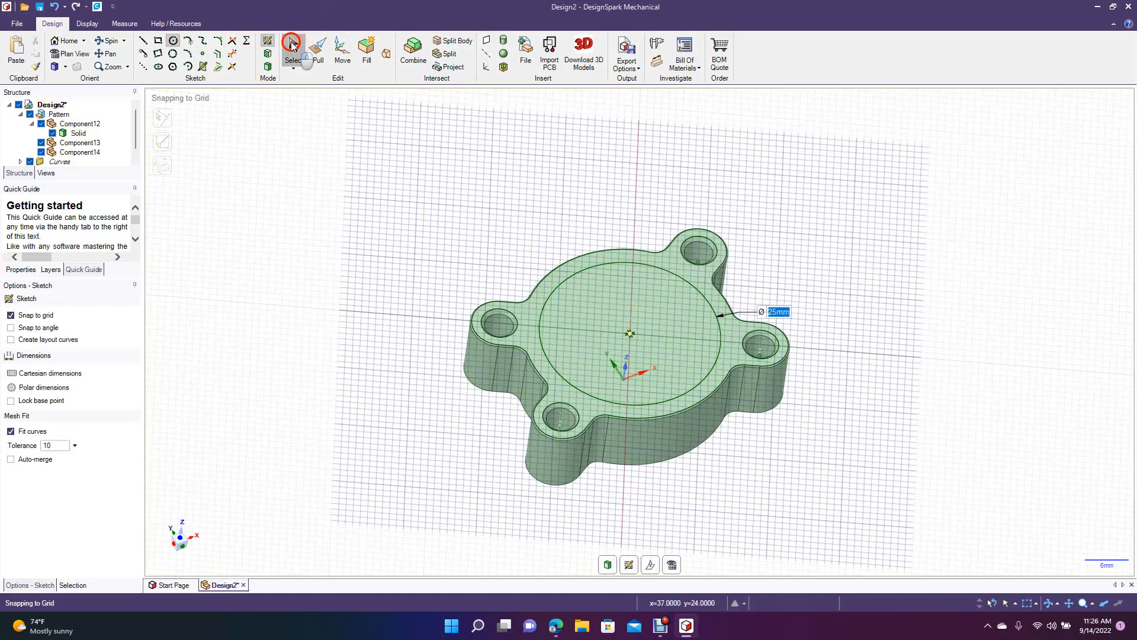
# Pull the 25 mm circle outward from the closed face into a low round boss, undoing and redoing the first pull.
pyautogui.click(316, 51)
pyautogui.click(581, 323)
pyautogui.moveTo(581, 322); pyautogui.dragTo(586, 309)
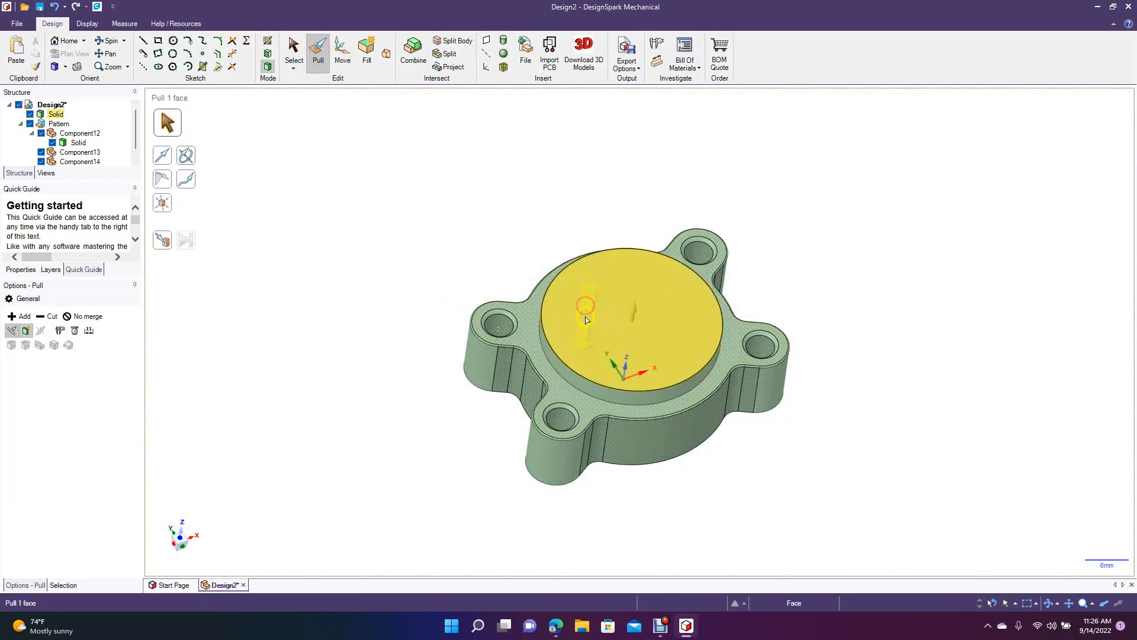
pyautogui.hotkey('ctrl', 'z')
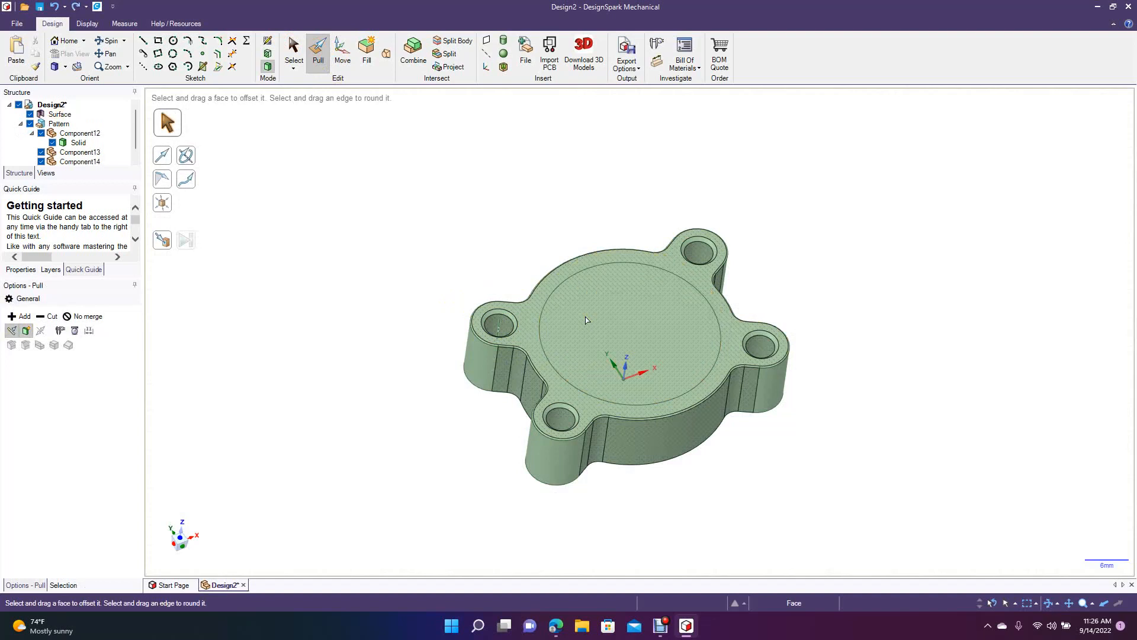
pyautogui.click(587, 321)
pyautogui.moveTo(586, 322); pyautogui.dragTo(631, 327)
pyautogui.click(432, 211)
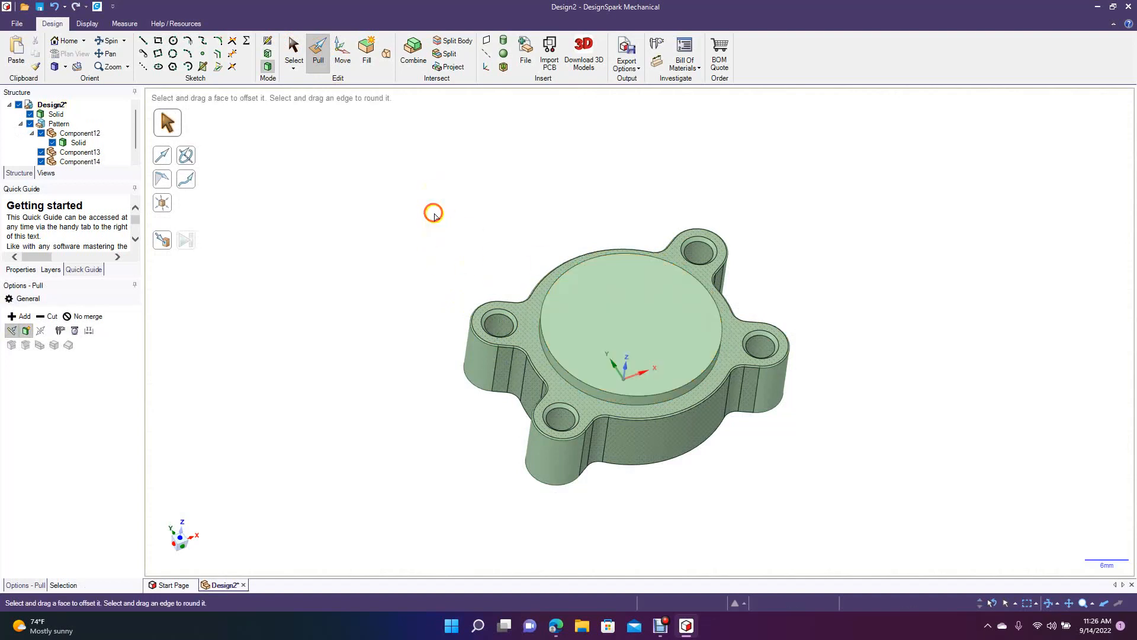
# Copy the upper circular edge of the round boss as a curve and move the copy above the boss along its axis.
pyautogui.click(294, 52)
pyautogui.click(541, 335)
pyautogui.hotkey('ctrl', 'c')
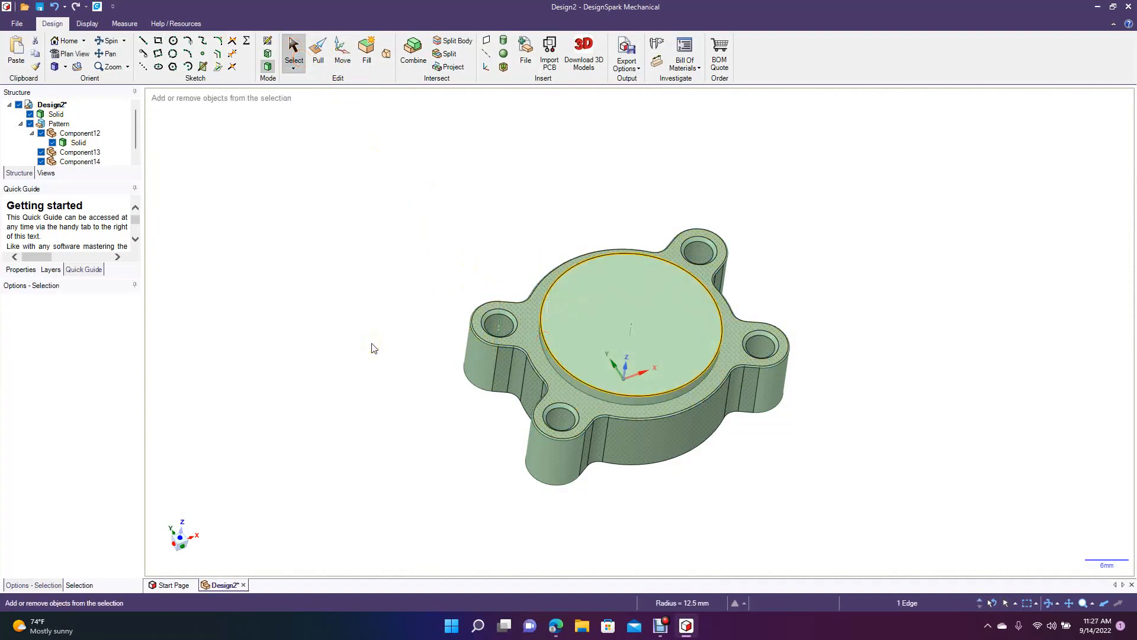
pyautogui.hotkey('ctrl', 'v')
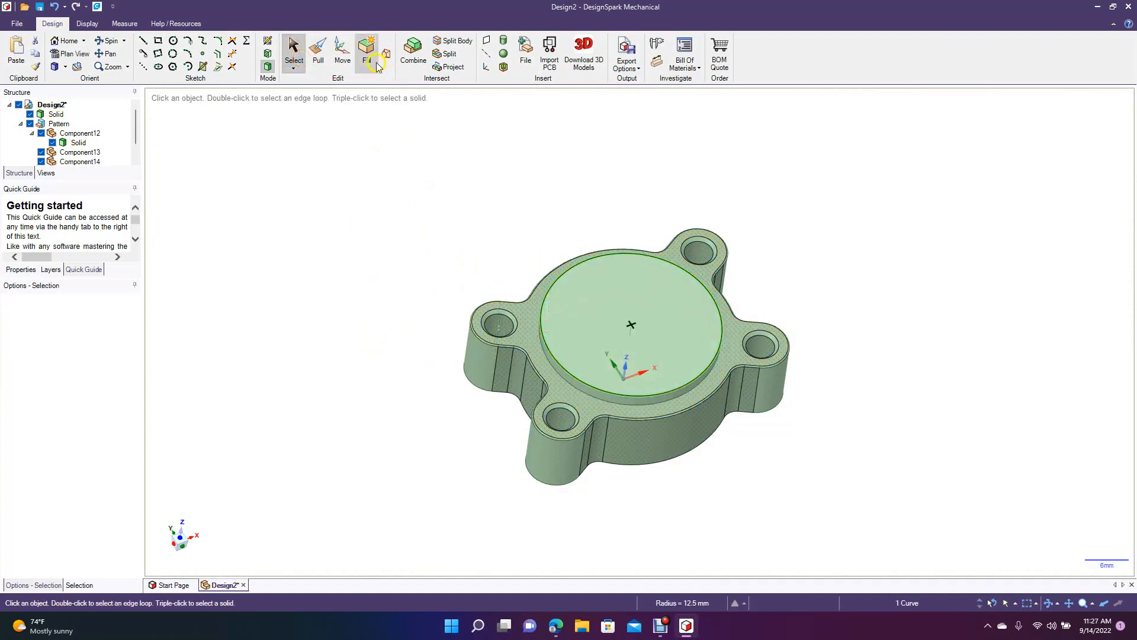
pyautogui.click(342, 50)
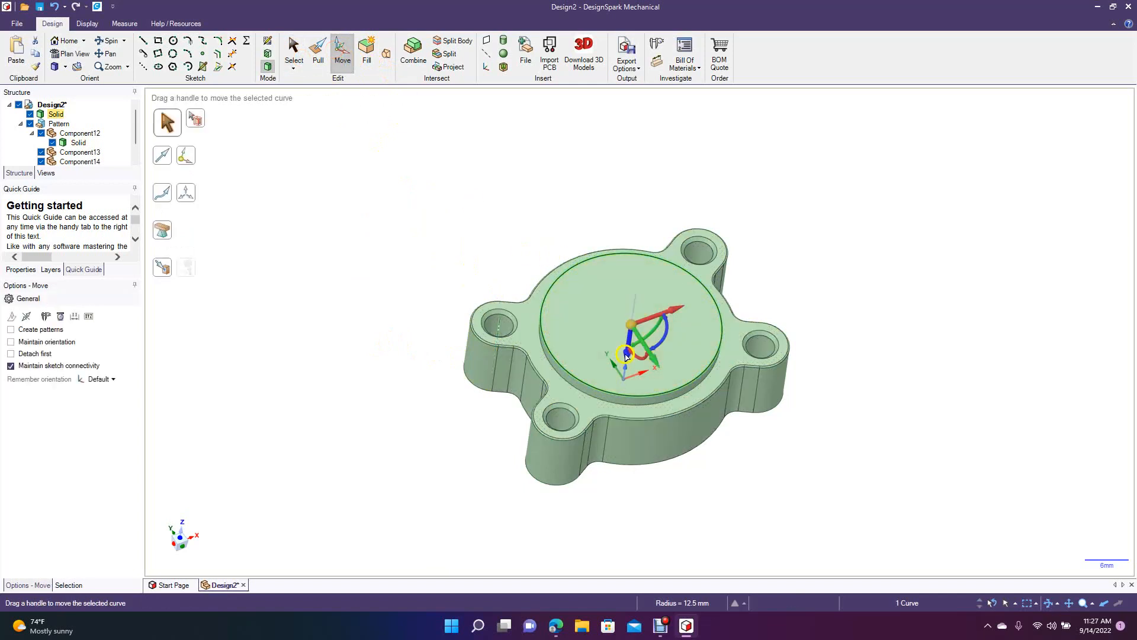
pyautogui.moveTo(627, 355); pyautogui.dragTo(561, 255)
pyautogui.click(500, 214)
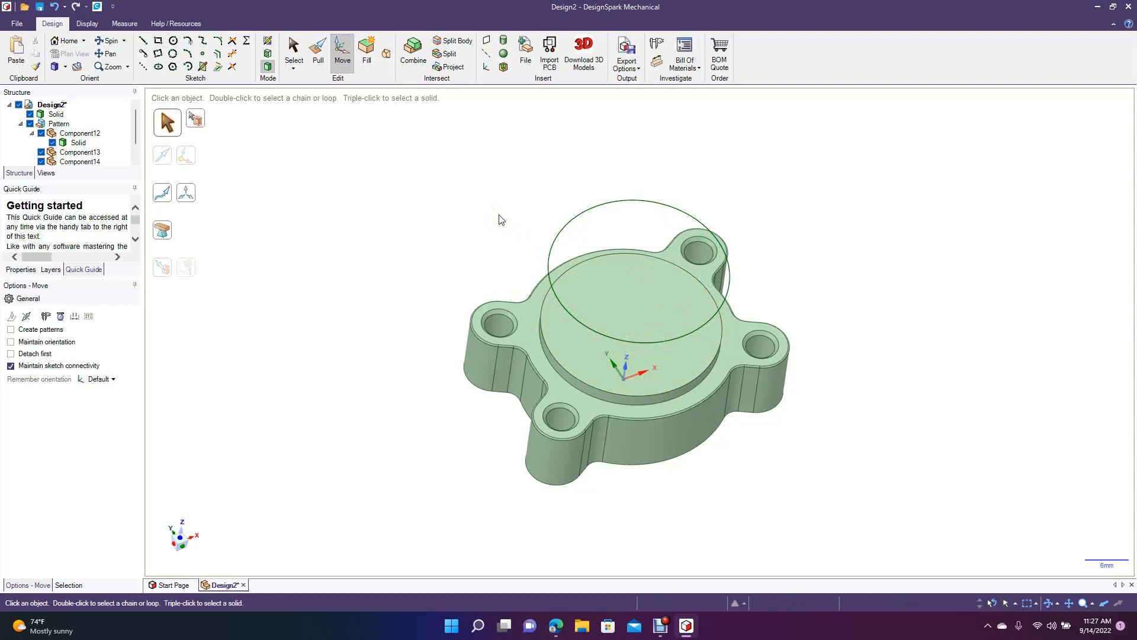
# Sketch a 17 mm diameter circle concentric with the raised circular curve, in the plane of that curve.
pyautogui.click(547, 272)
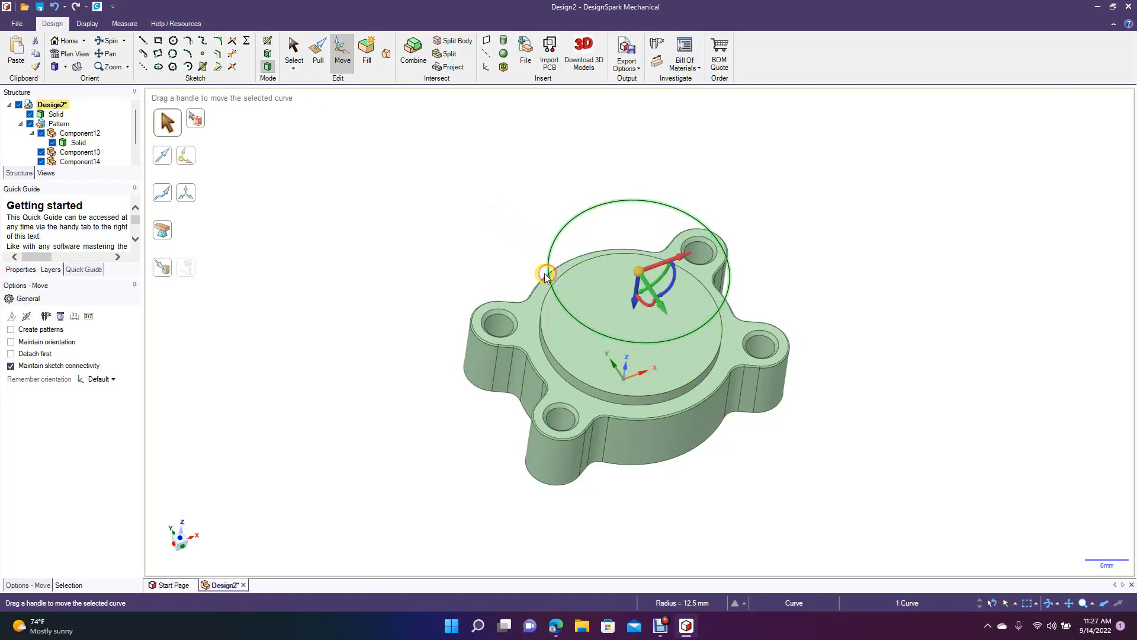
pyautogui.click(70, 52)
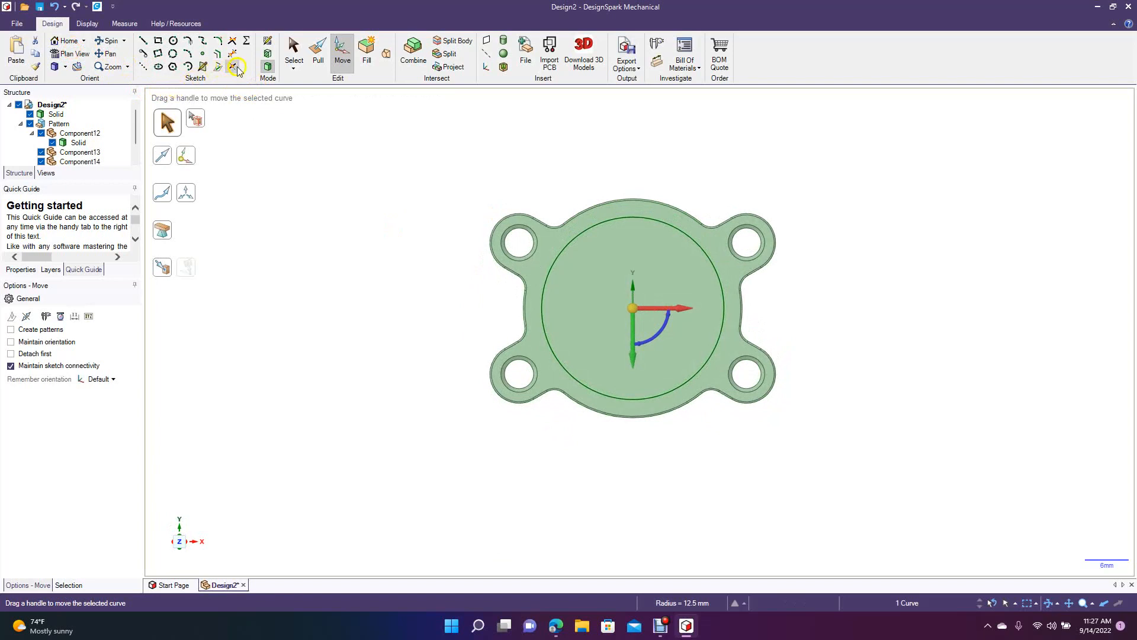
pyautogui.click(172, 41)
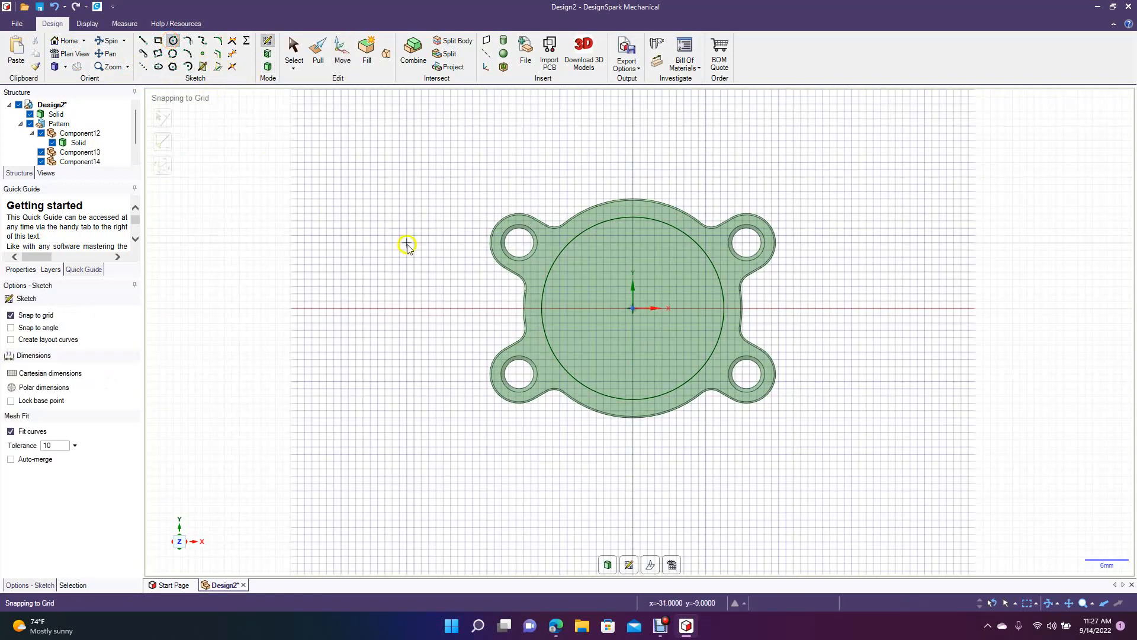
pyautogui.click(631, 308)
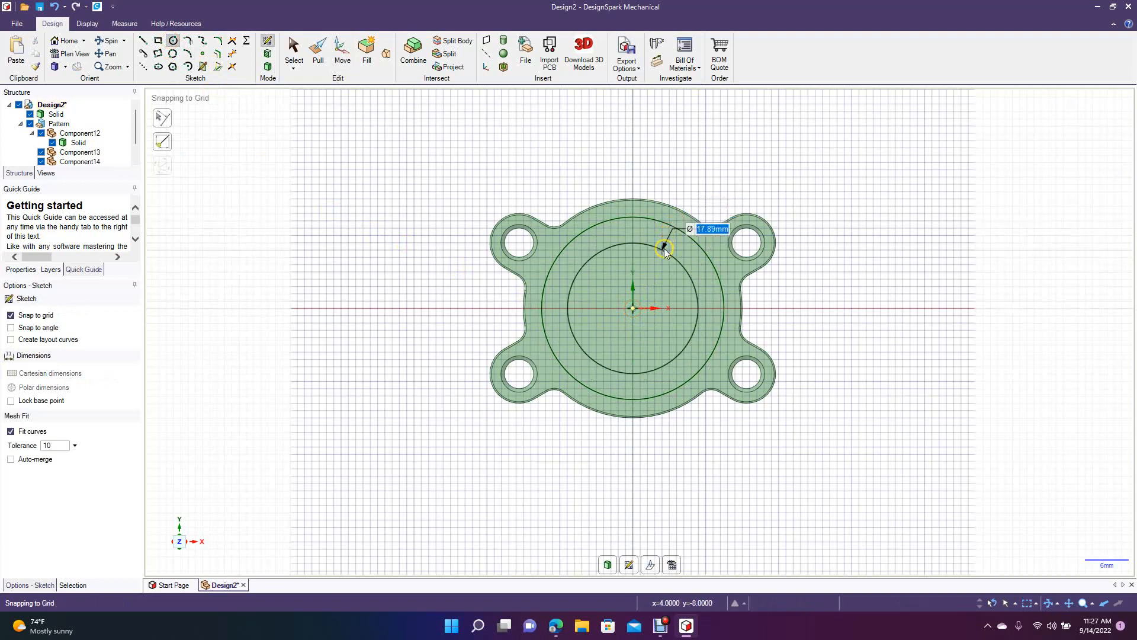
pyautogui.write('1')
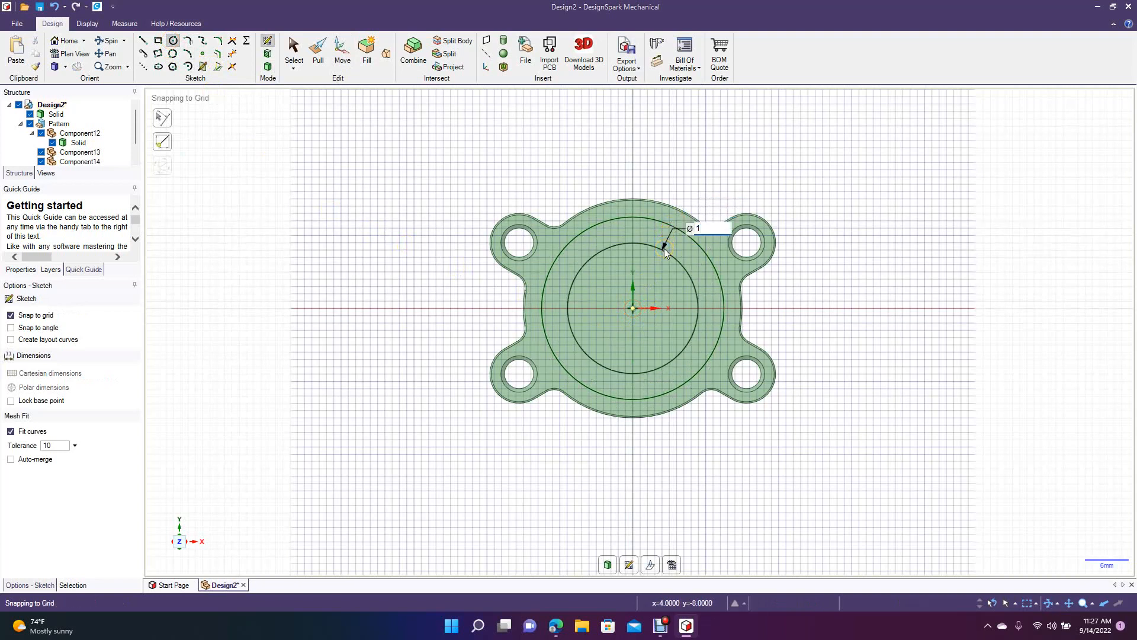
pyautogui.write('7')
pyautogui.press('Return')
pyautogui.click(288, 47)
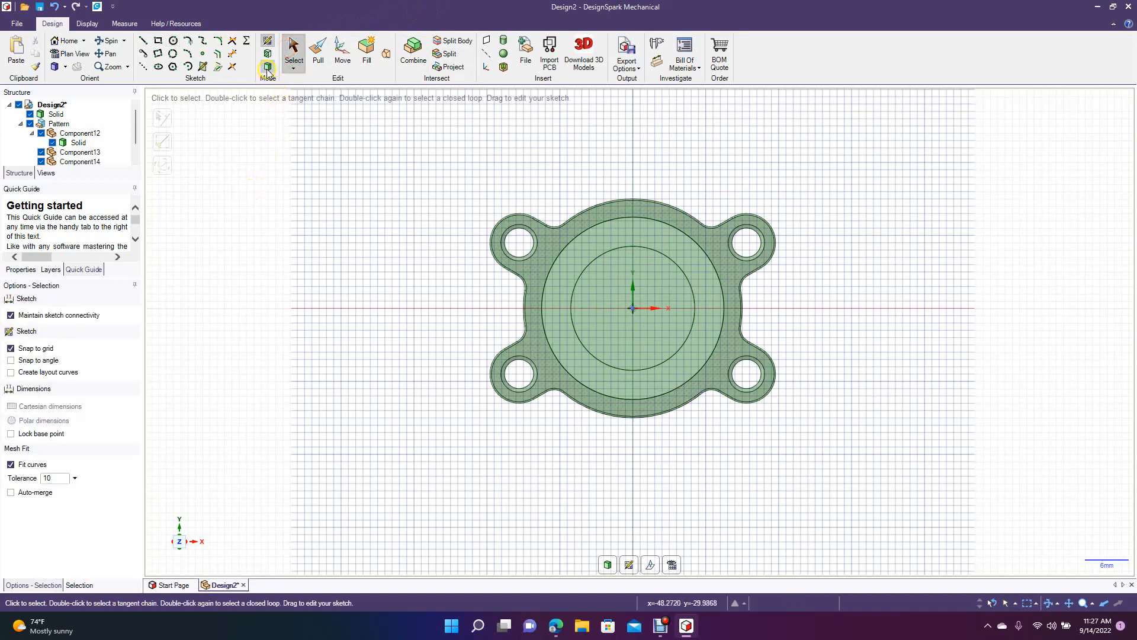
# Delete the outer ring surface around the 17 mm circle and move the remaining disc down its axis toward the boss.
pyautogui.click(268, 67)
pyautogui.click(98, 40)
pyautogui.moveTo(248, 237); pyautogui.dragTo(265, 172)
pyautogui.click(293, 51)
pyautogui.click(569, 214)
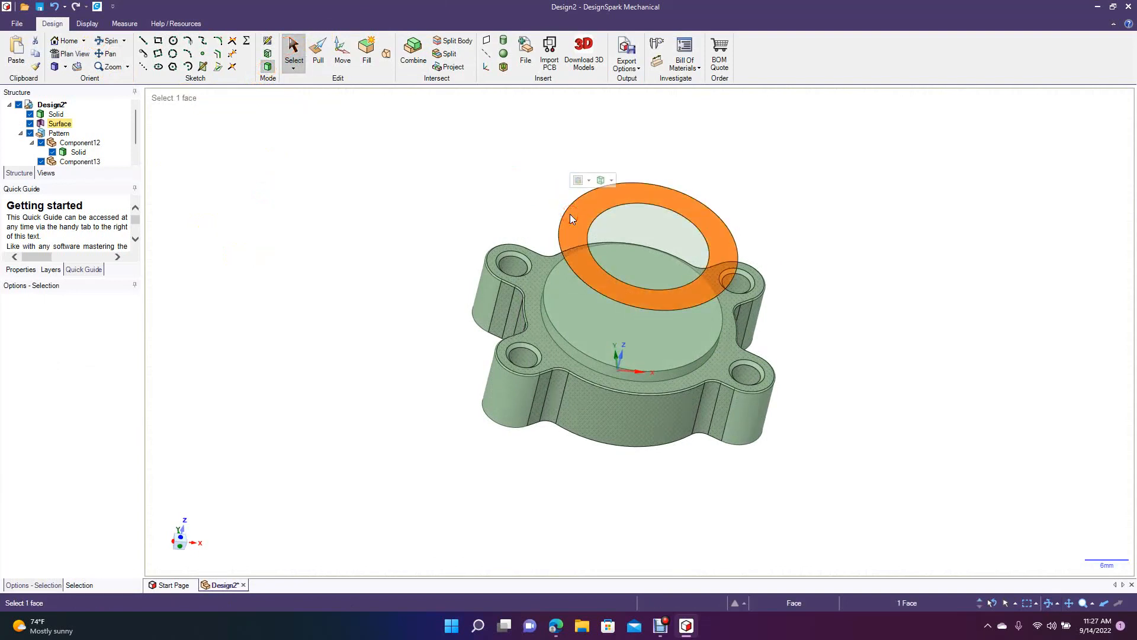
pyautogui.press('Delete')
pyautogui.click(641, 225)
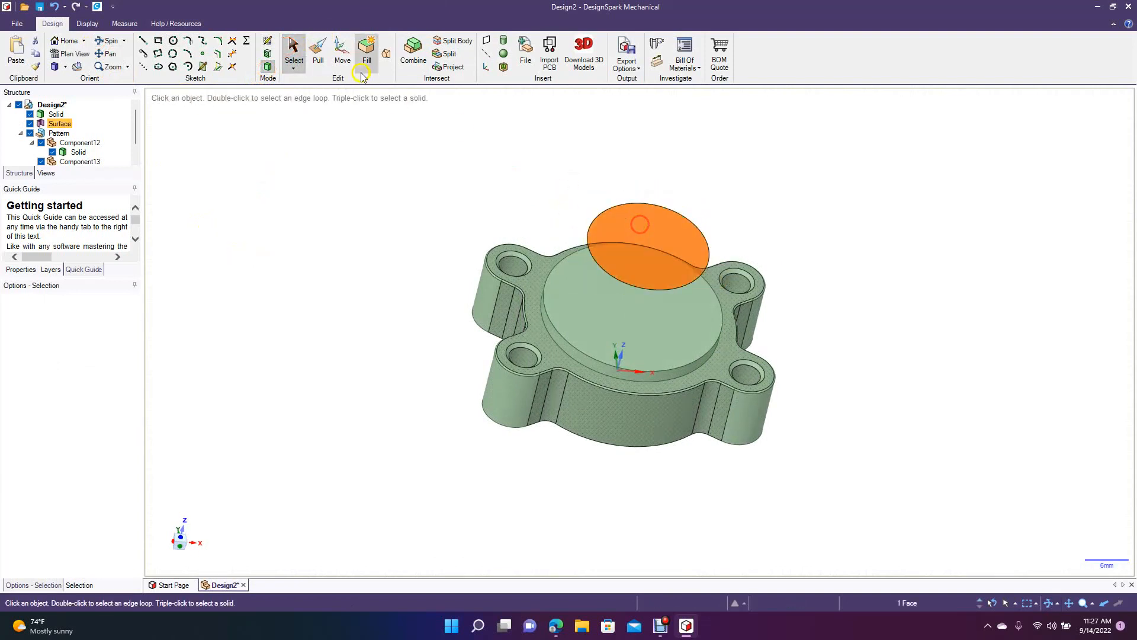
pyautogui.click(342, 50)
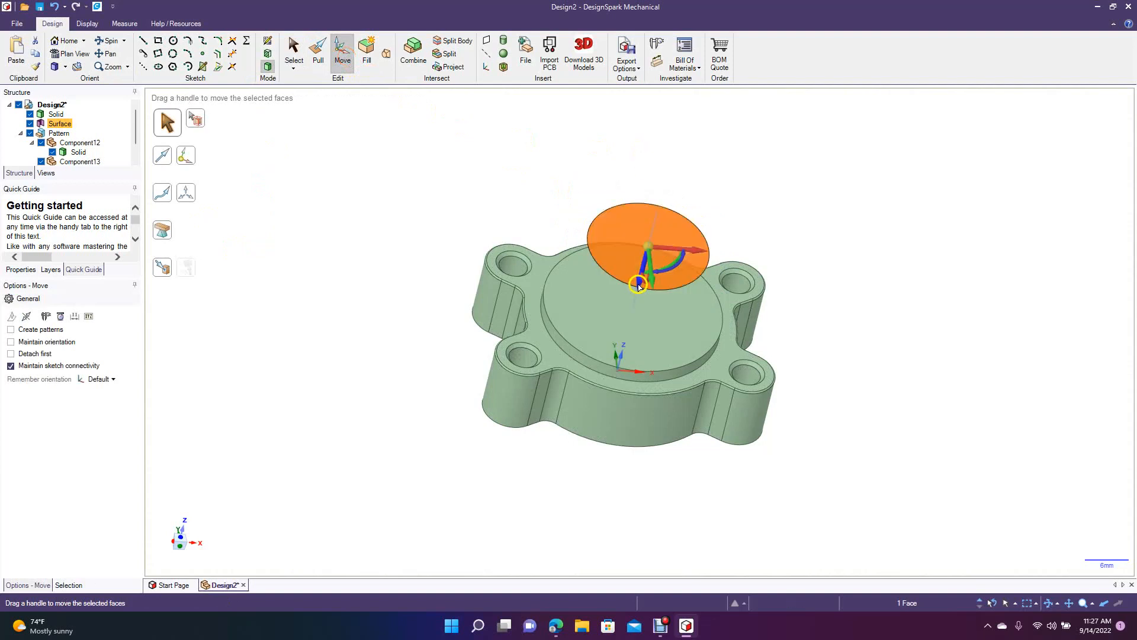
# Try blending the raised disc with the boss's top face using ruled segments.
pyautogui.keyDown('ctrl'); pyautogui.click(574, 314); pyautogui.keyUp('ctrl')
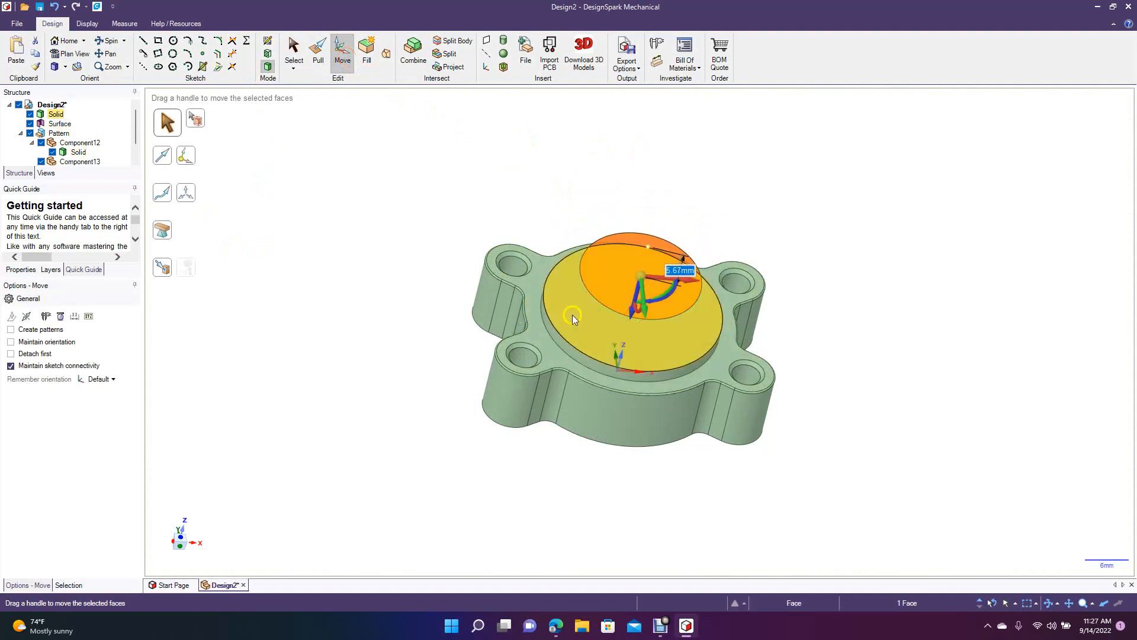
pyautogui.click(387, 55)
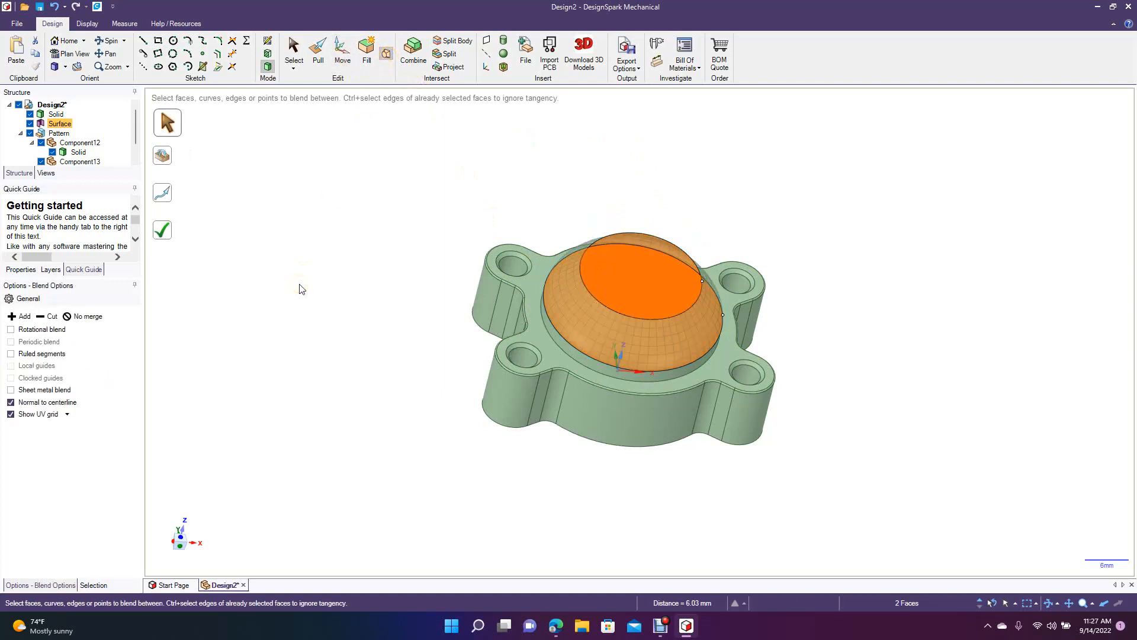
pyautogui.click(56, 354)
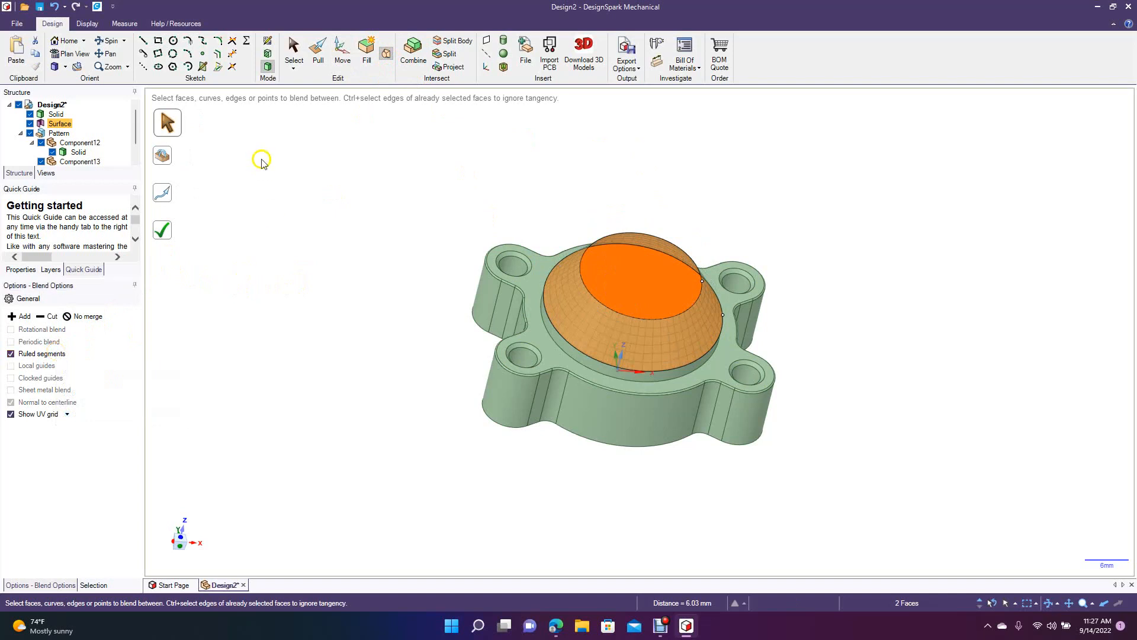
pyautogui.click(162, 230)
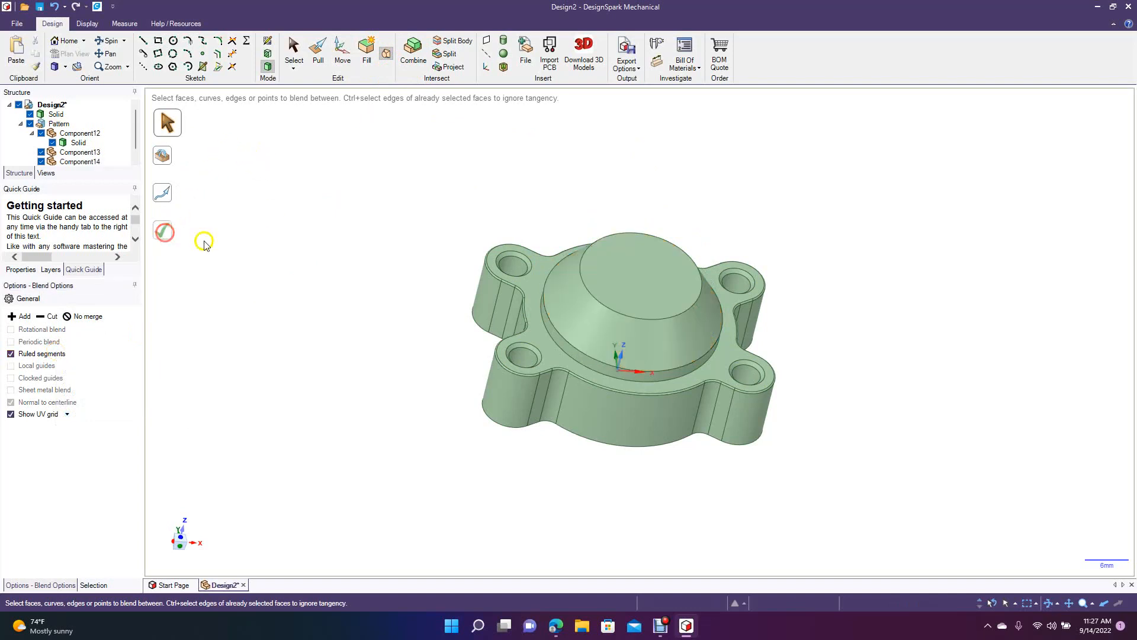
pyautogui.click(116, 40)
pyautogui.moveTo(308, 175); pyautogui.dragTo(260, 161)
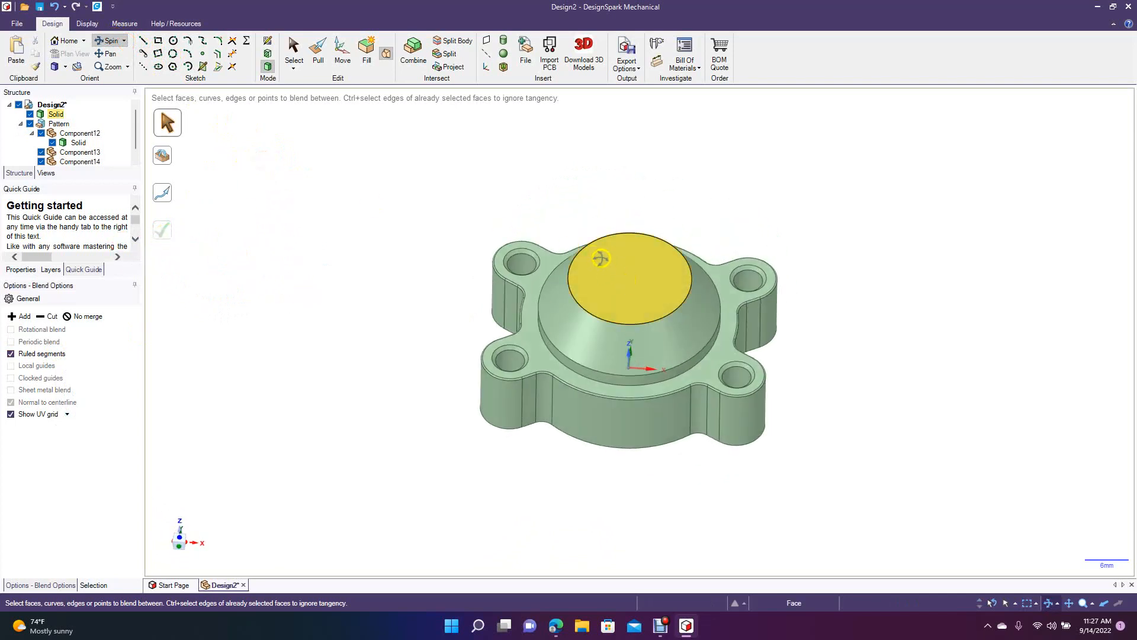
pyautogui.click(174, 40)
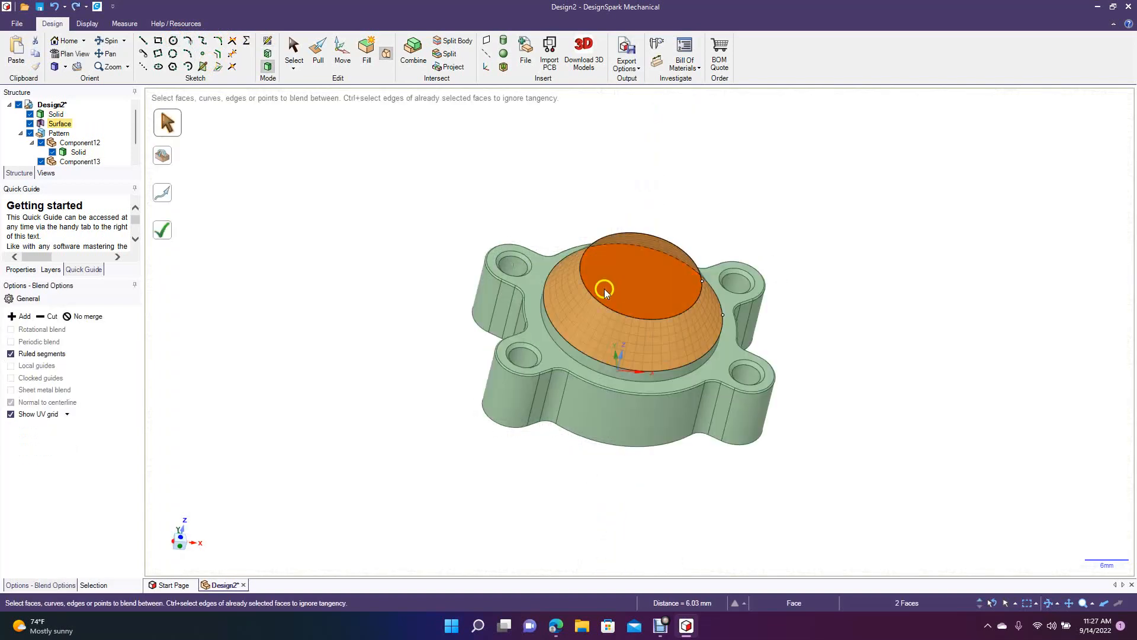
pyautogui.click(636, 284)
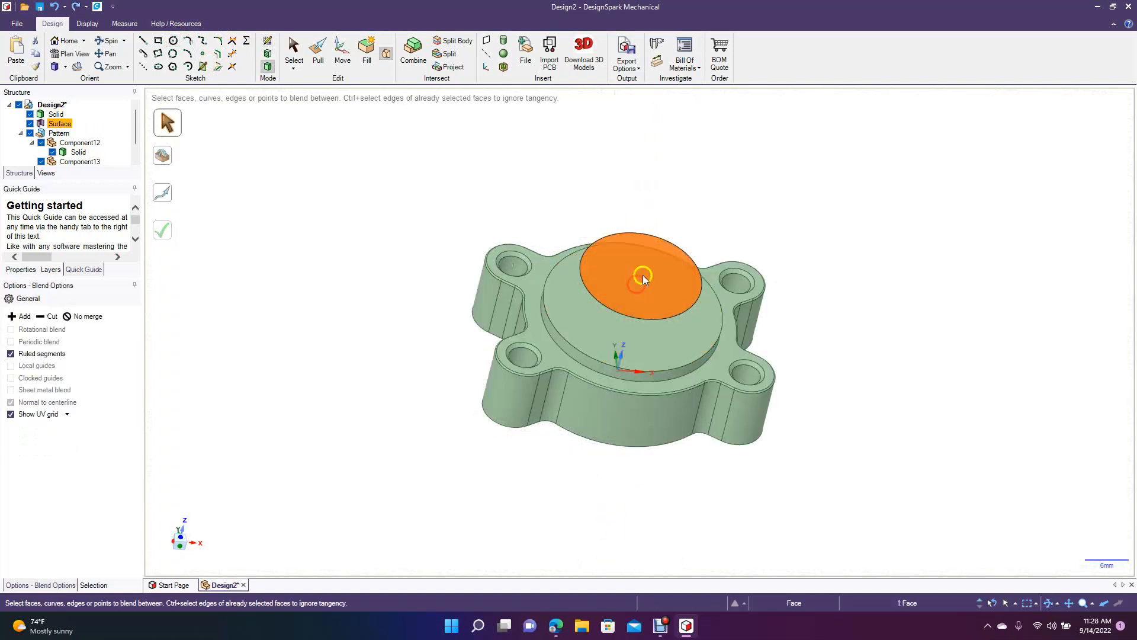
pyautogui.click(172, 41)
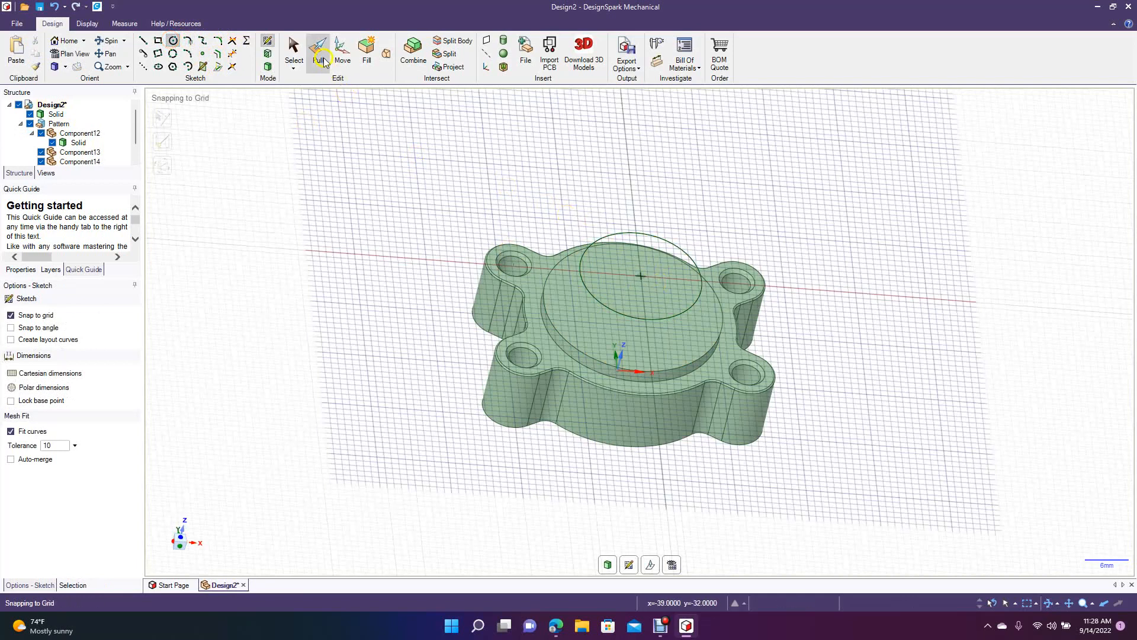
pyautogui.click(293, 50)
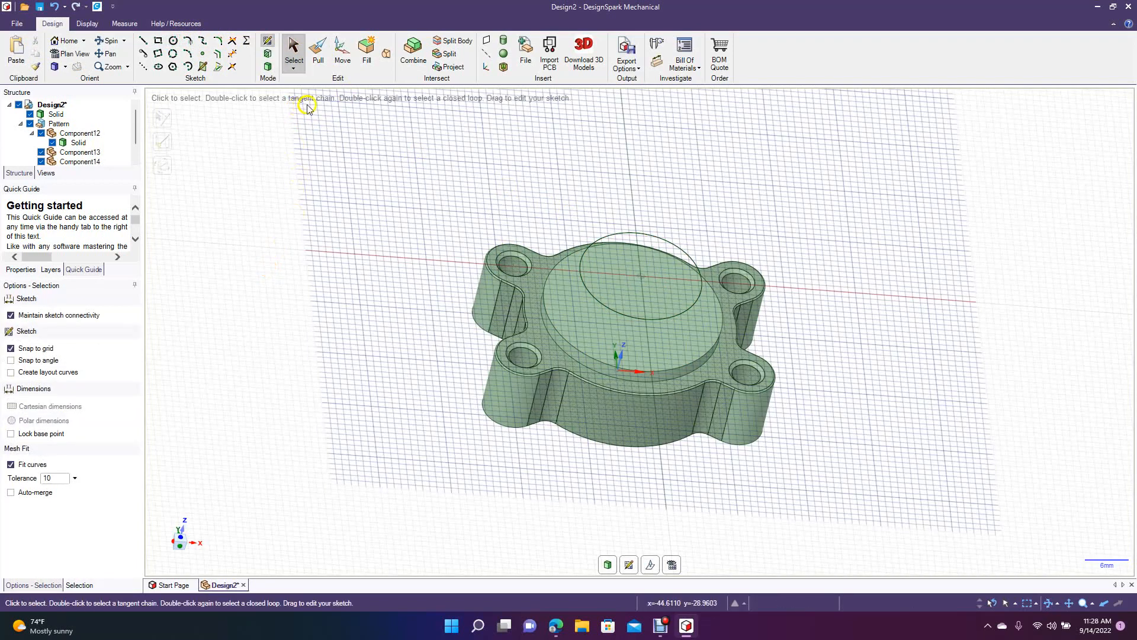
pyautogui.click(386, 55)
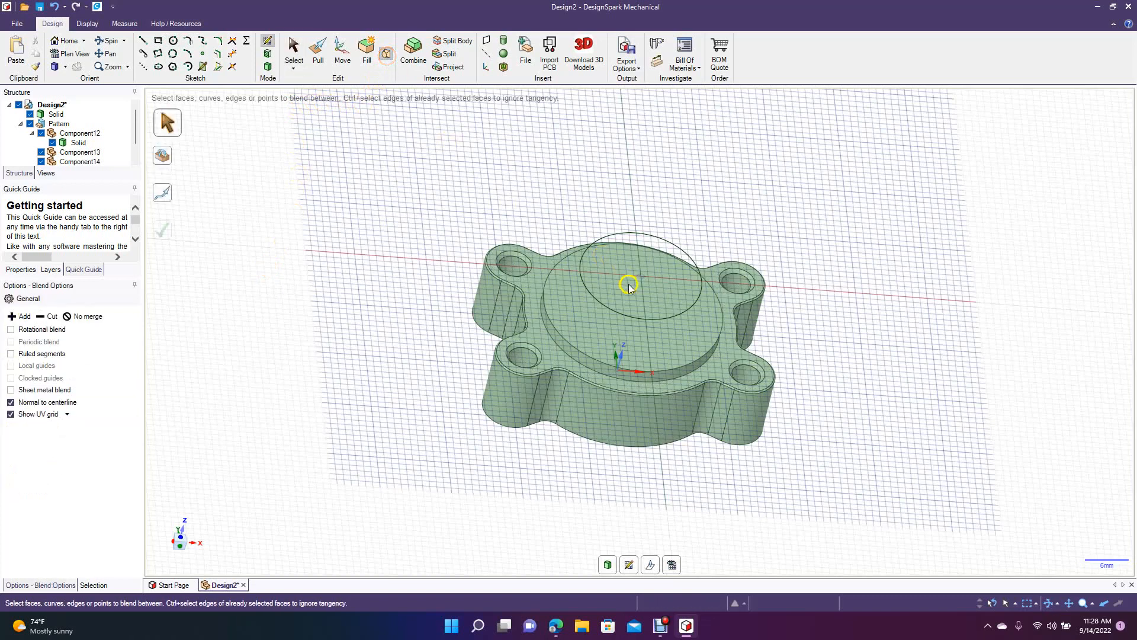
pyautogui.click(291, 51)
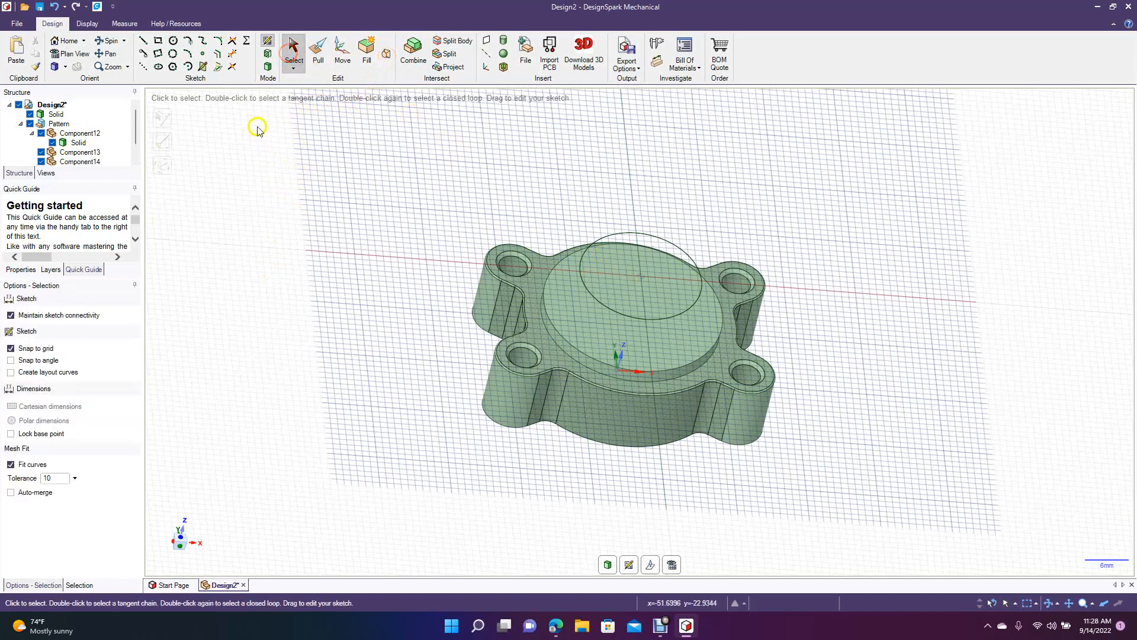
# Join the raised 17 mm disc to the boss's top face with a straight conical blend using ruled segments.
pyautogui.click(269, 68)
pyautogui.click(613, 276)
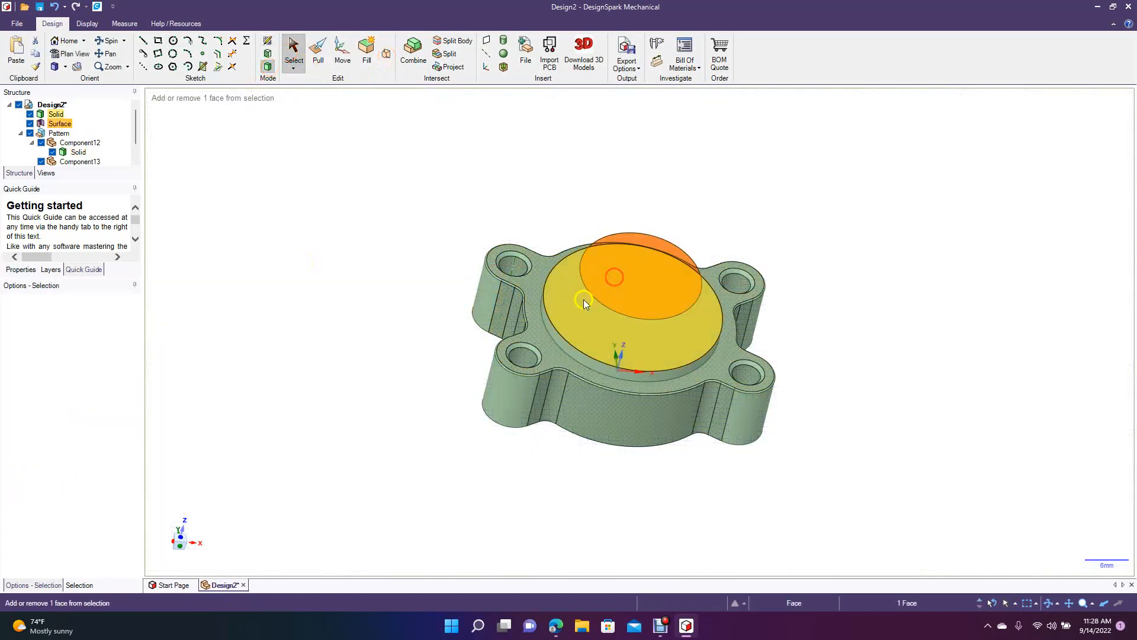
pyautogui.keyDown('ctrl'); pyautogui.click(584, 300); pyautogui.keyUp('ctrl')
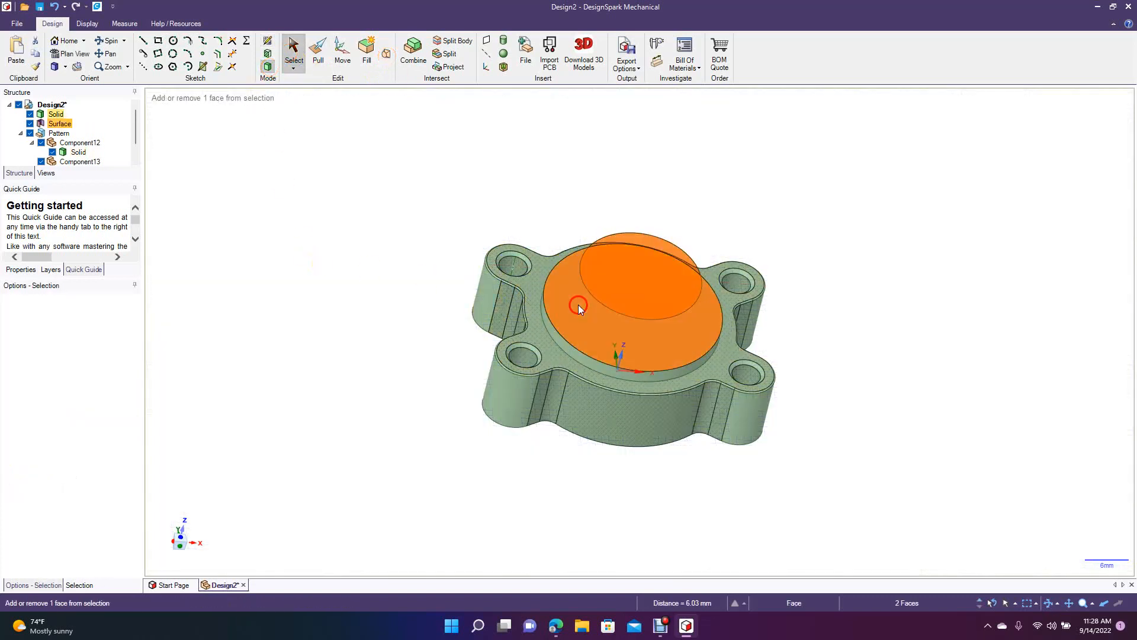
pyautogui.click(386, 54)
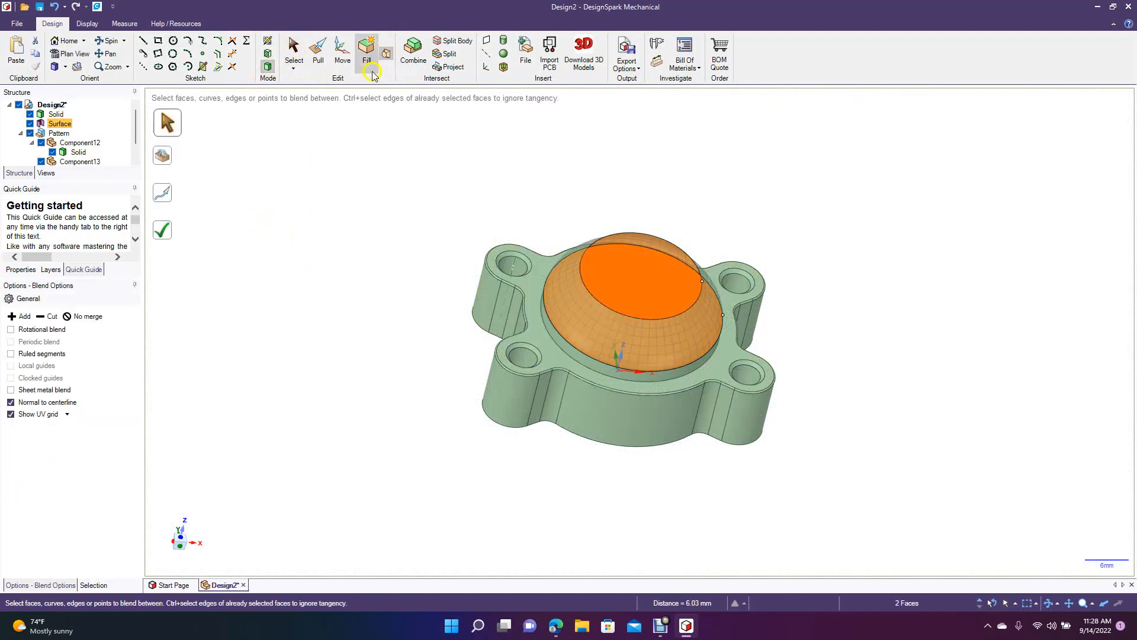
pyautogui.click(41, 354)
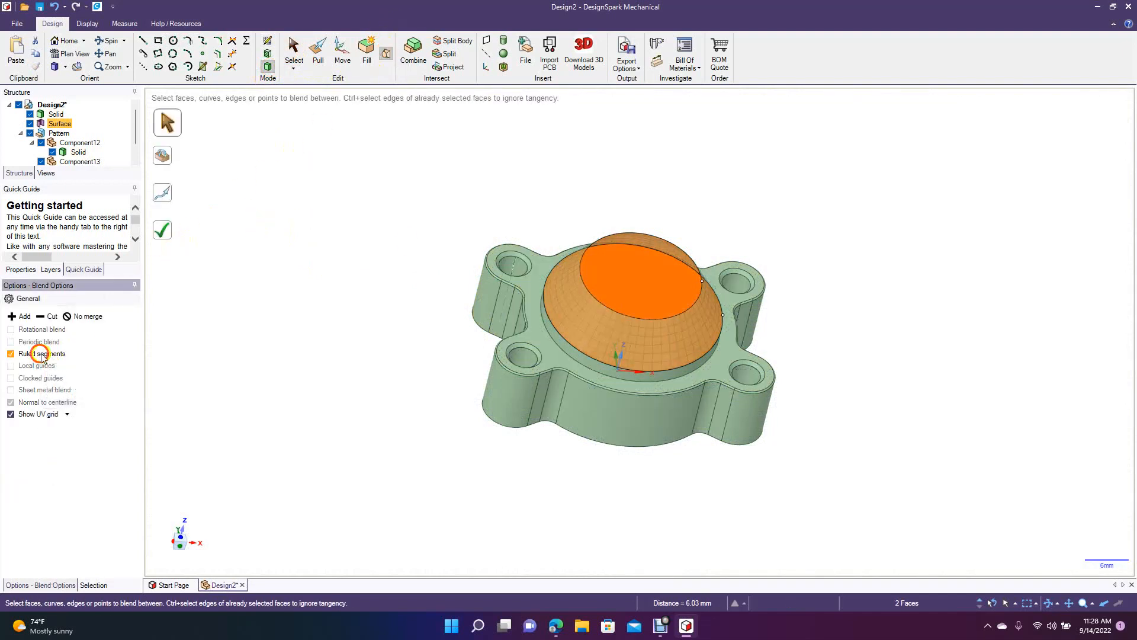
pyautogui.click(166, 232)
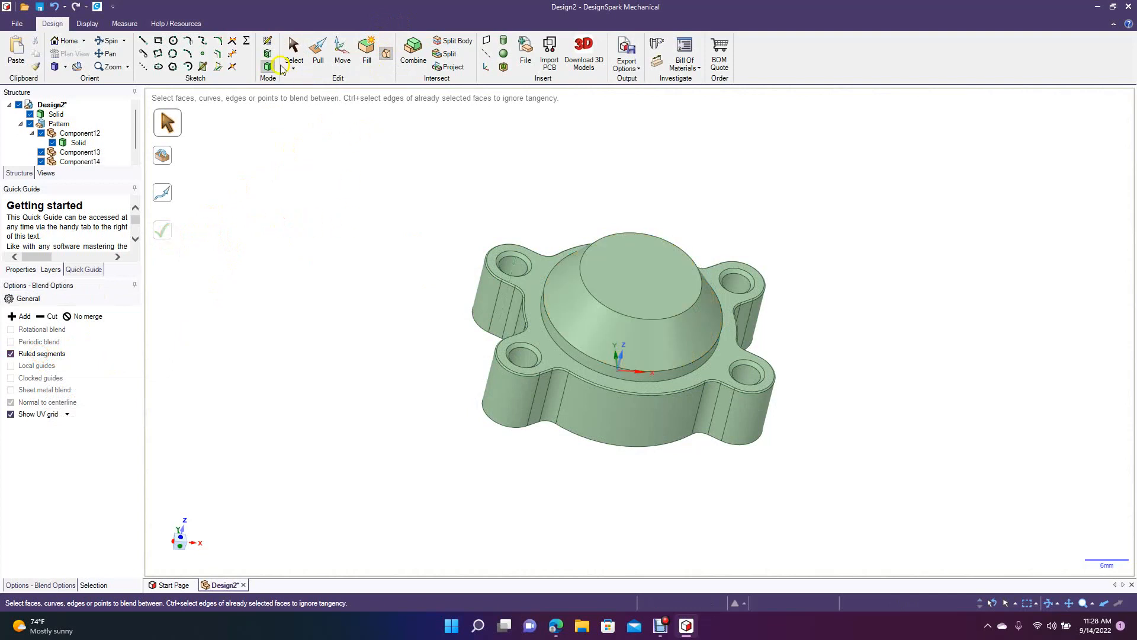
# Sketch a concentric circle about 14 mm in diameter on the flat top of the conical boss.
pyautogui.click(623, 243)
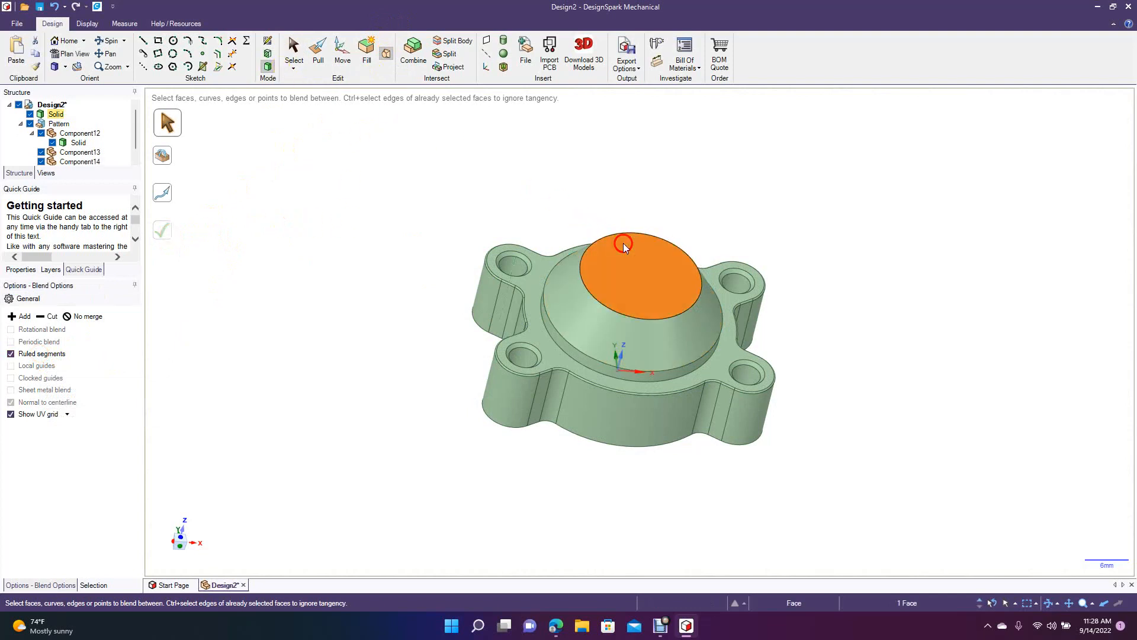
pyautogui.click(172, 43)
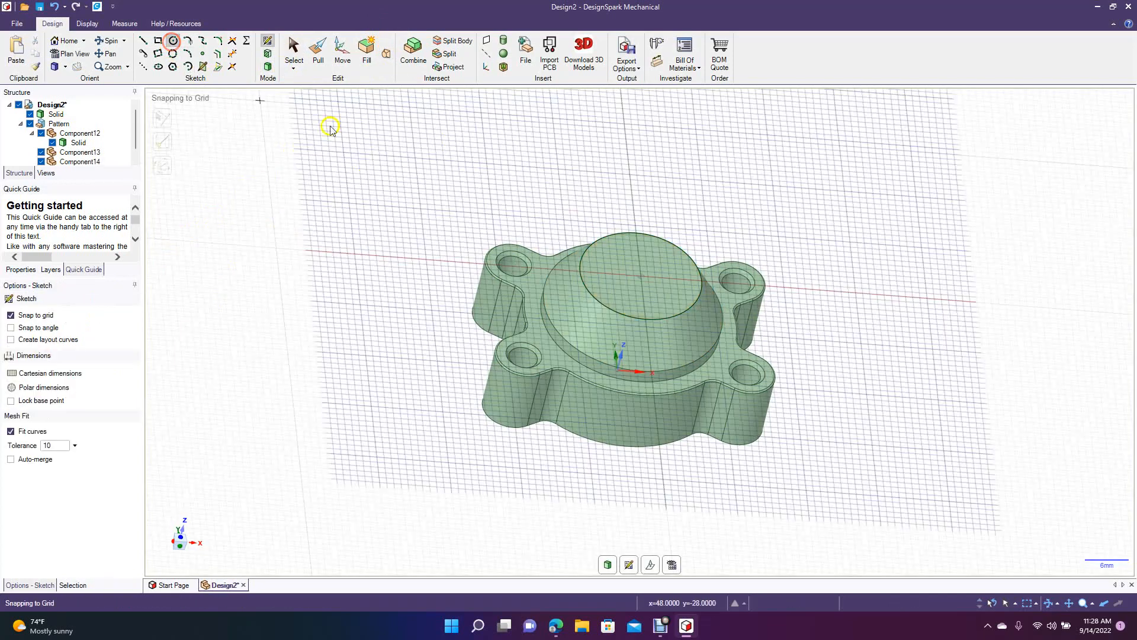
pyautogui.click(640, 277)
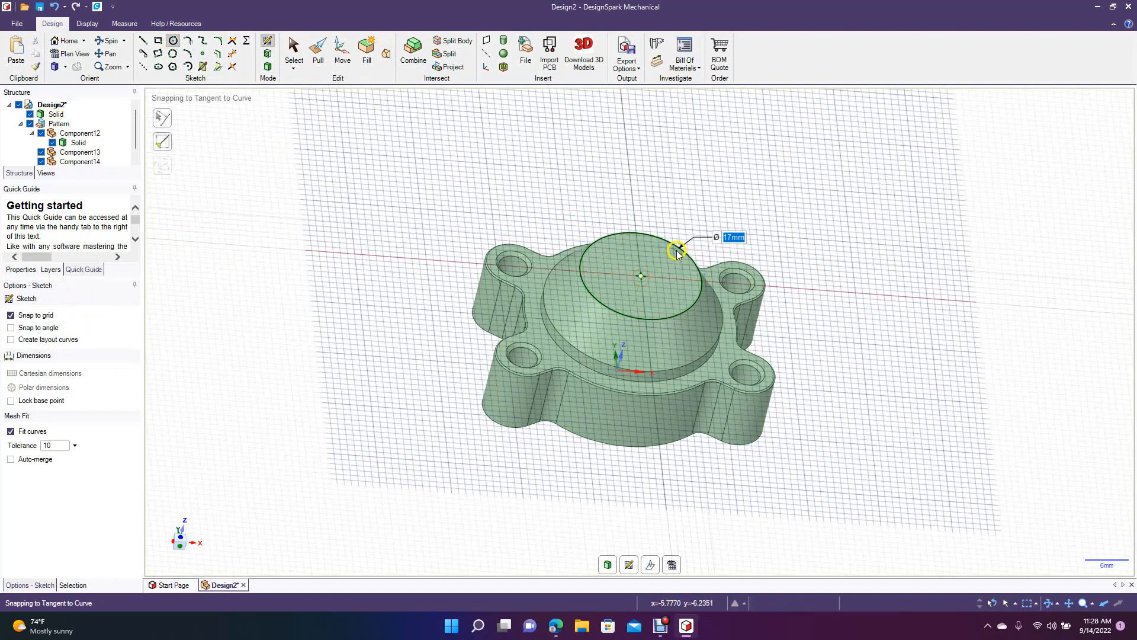
pyautogui.click(675, 253)
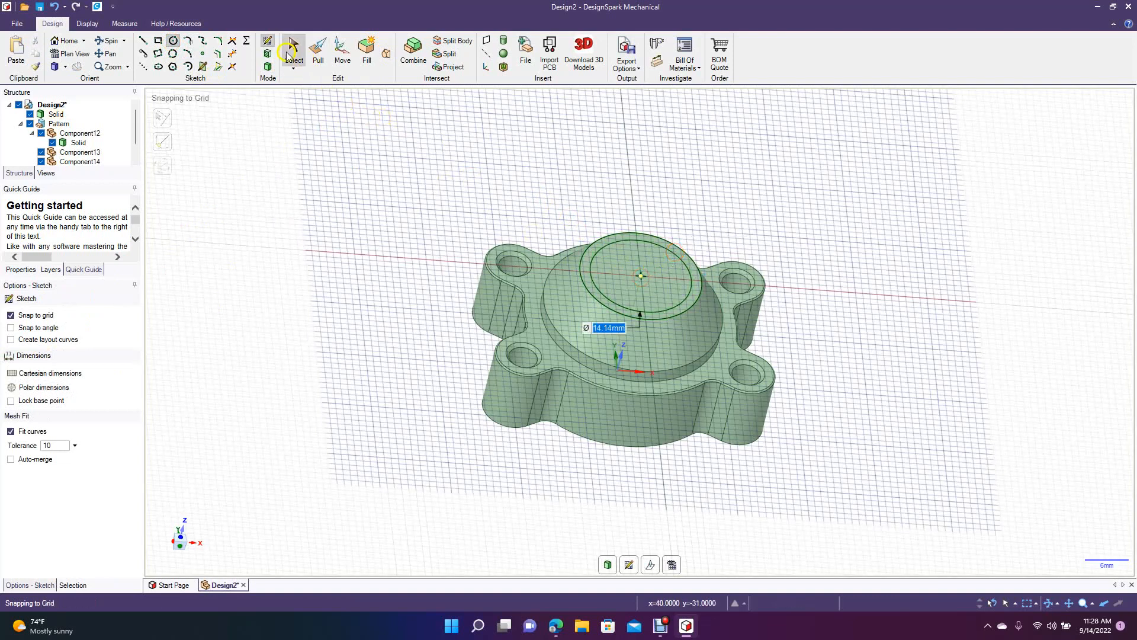
pyautogui.click(300, 52)
# Pull the inner circular face on the cone's top inward to form a shallow round recess.
pyautogui.click(318, 50)
pyautogui.click(623, 296)
pyautogui.moveTo(623, 299); pyautogui.dragTo(623, 305)
pyautogui.press('ctrl')
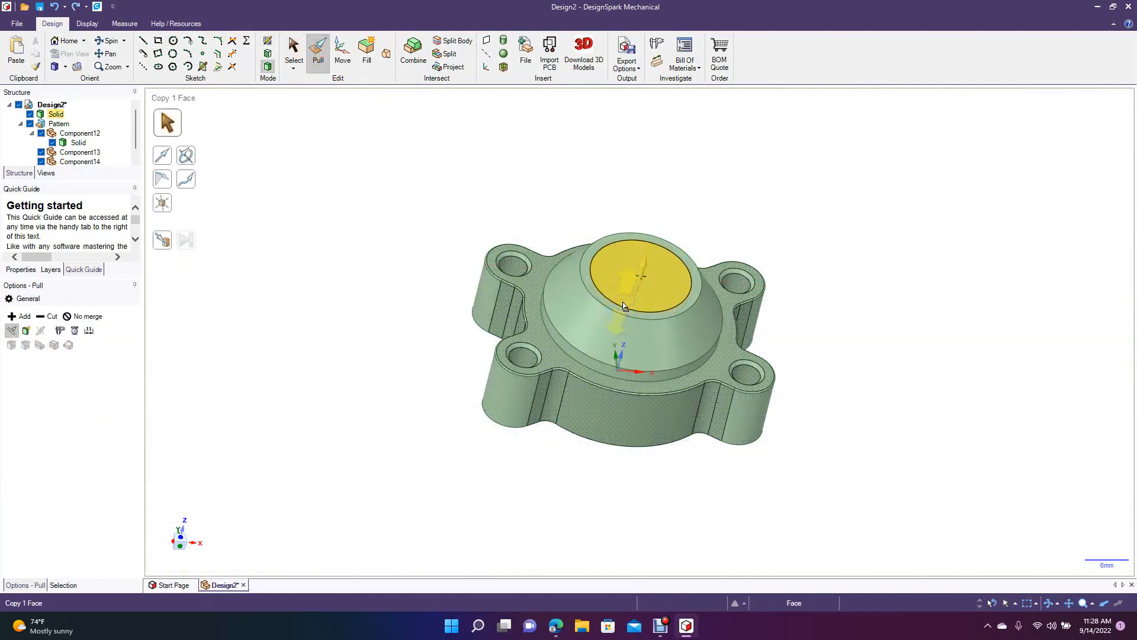
pyautogui.press('space')
pyautogui.press('Return')
pyautogui.click(294, 68)
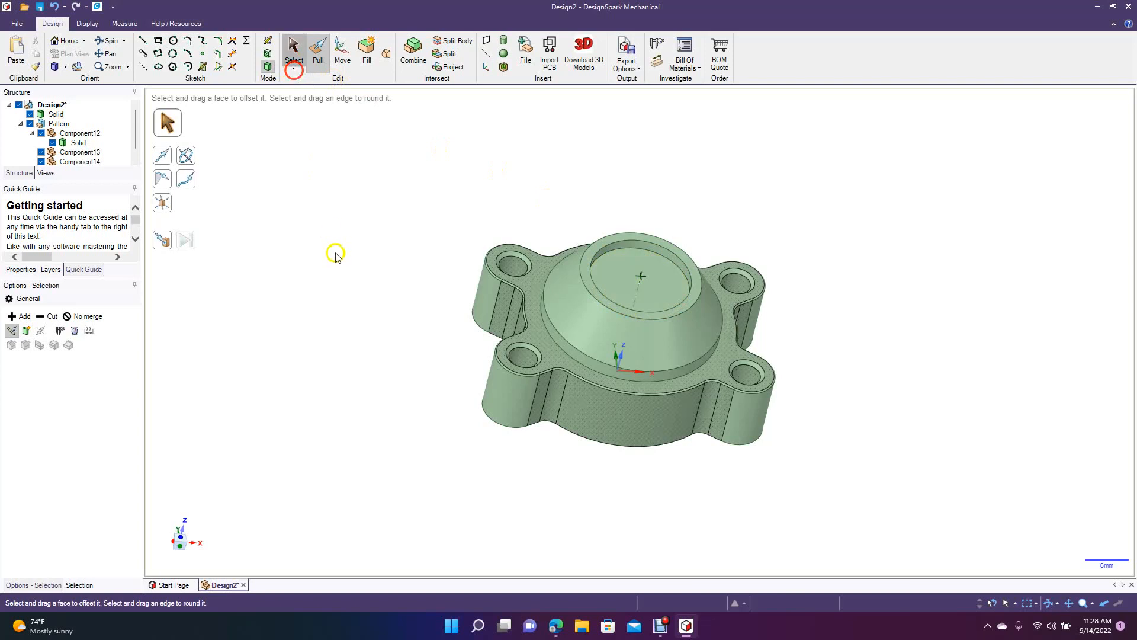
pyautogui.click(335, 253)
# Round the circular edge around the recess floor on top of the cone with a 0.4 mm radius.
pyautogui.click(107, 42)
pyautogui.moveTo(323, 266); pyautogui.dragTo(258, 285)
pyautogui.click(317, 61)
pyautogui.click(578, 270)
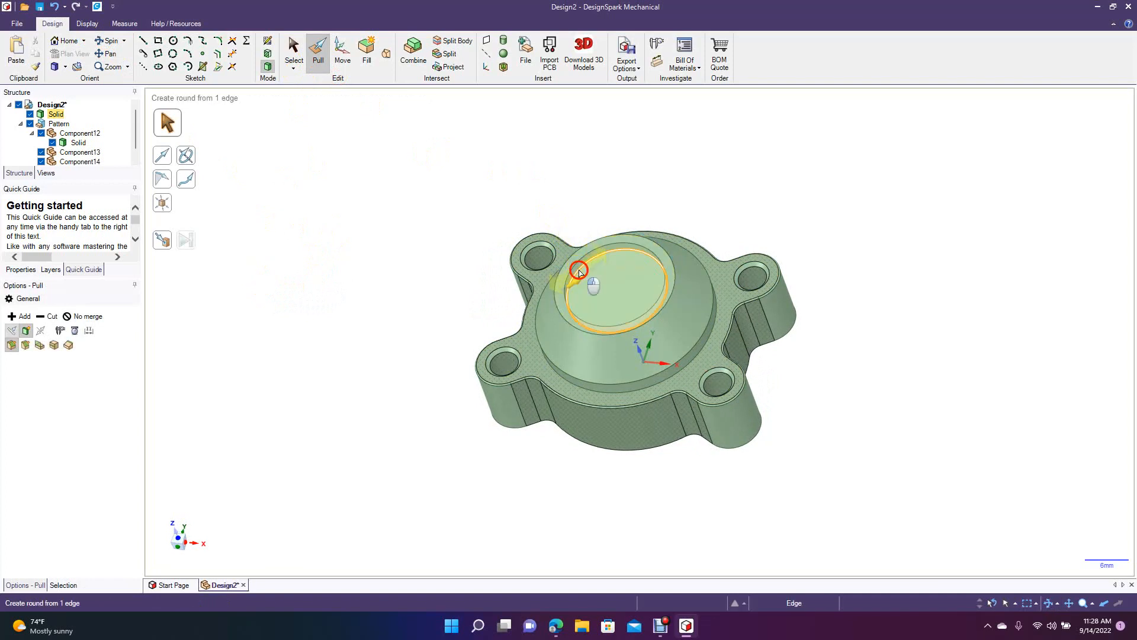
pyautogui.moveTo(575, 270); pyautogui.dragTo(569, 248)
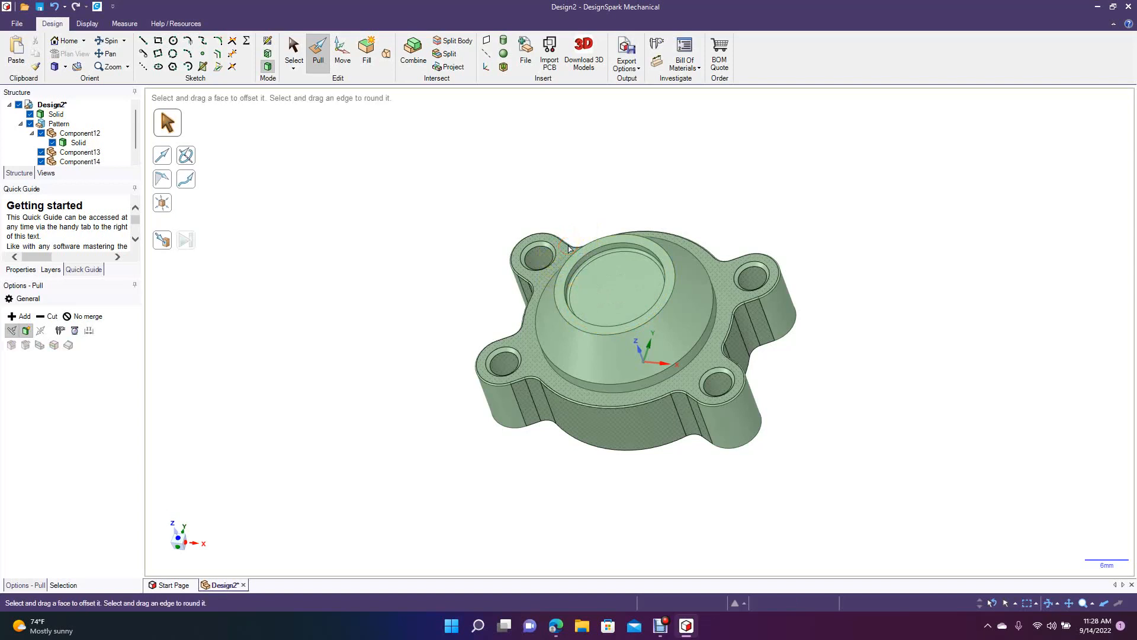
pyautogui.click(583, 272)
pyautogui.click(584, 272)
pyautogui.write('0.')
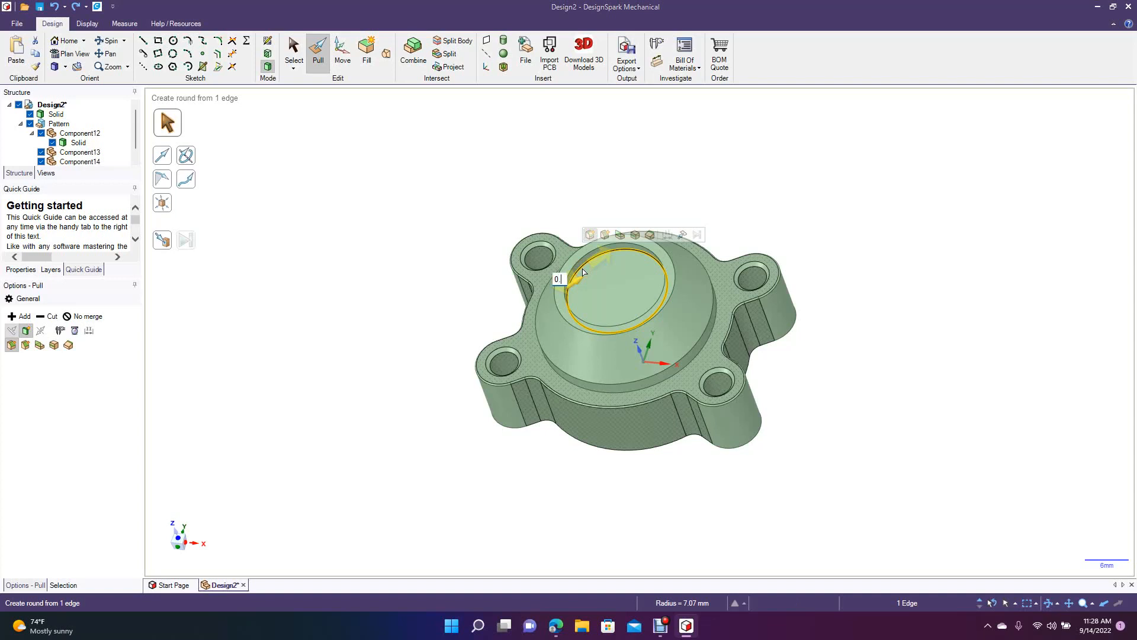
pyautogui.write('5')
pyautogui.press('Return')
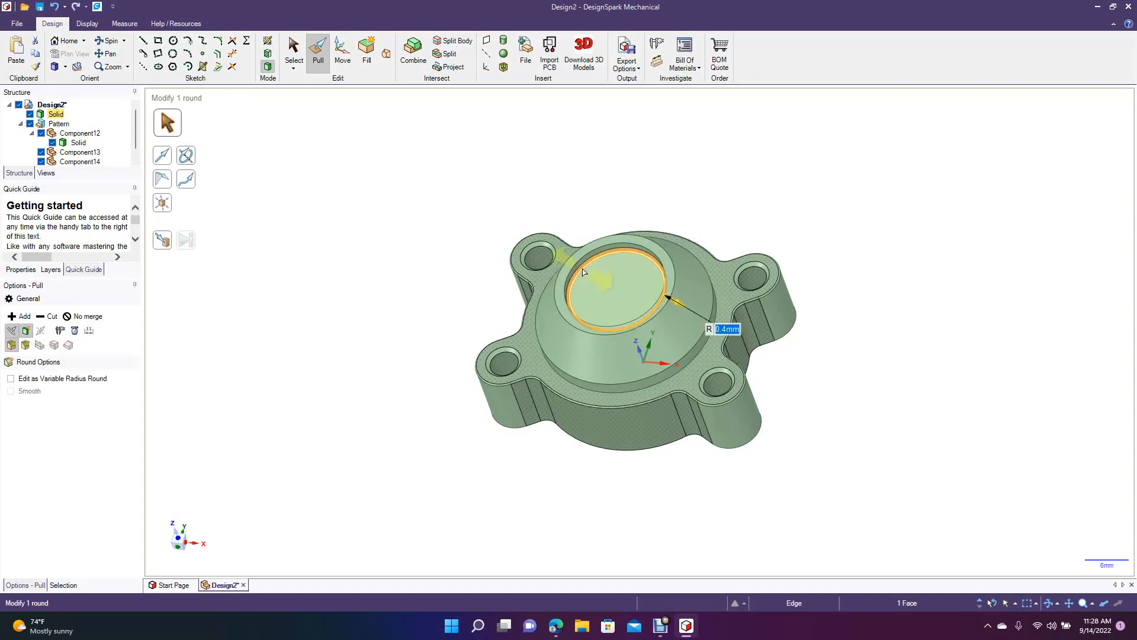
# Create a reference plane tangent to the boss's sloped conical face.
pyautogui.click(452, 246)
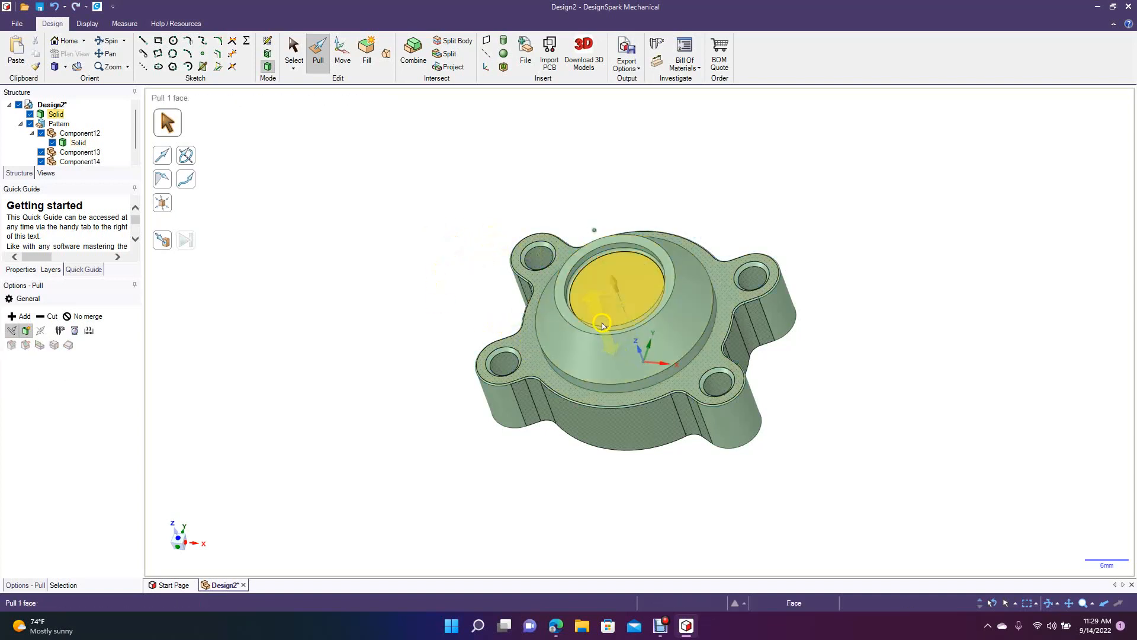
pyautogui.click(108, 43)
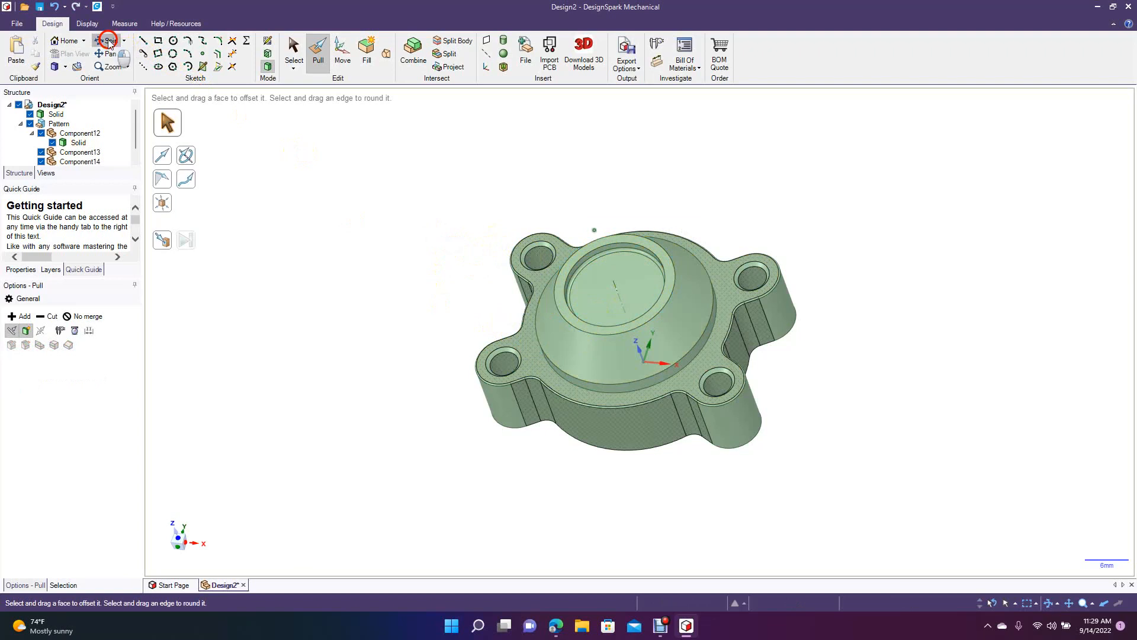
pyautogui.click(110, 42)
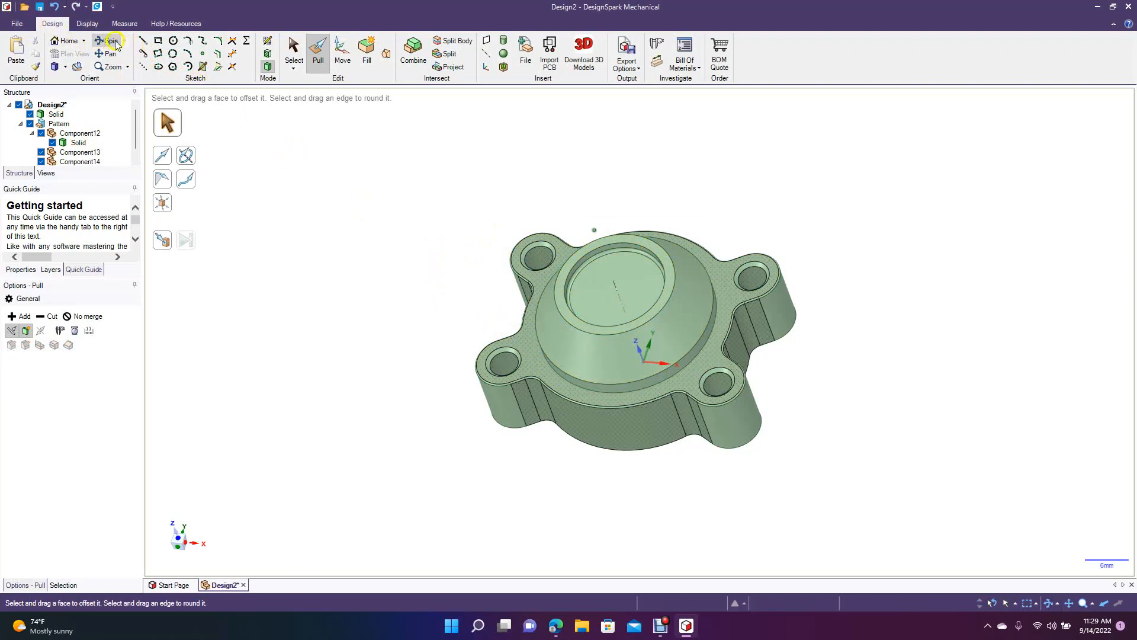
pyautogui.moveTo(420, 269); pyautogui.dragTo(433, 243)
pyautogui.click(293, 52)
pyautogui.click(580, 364)
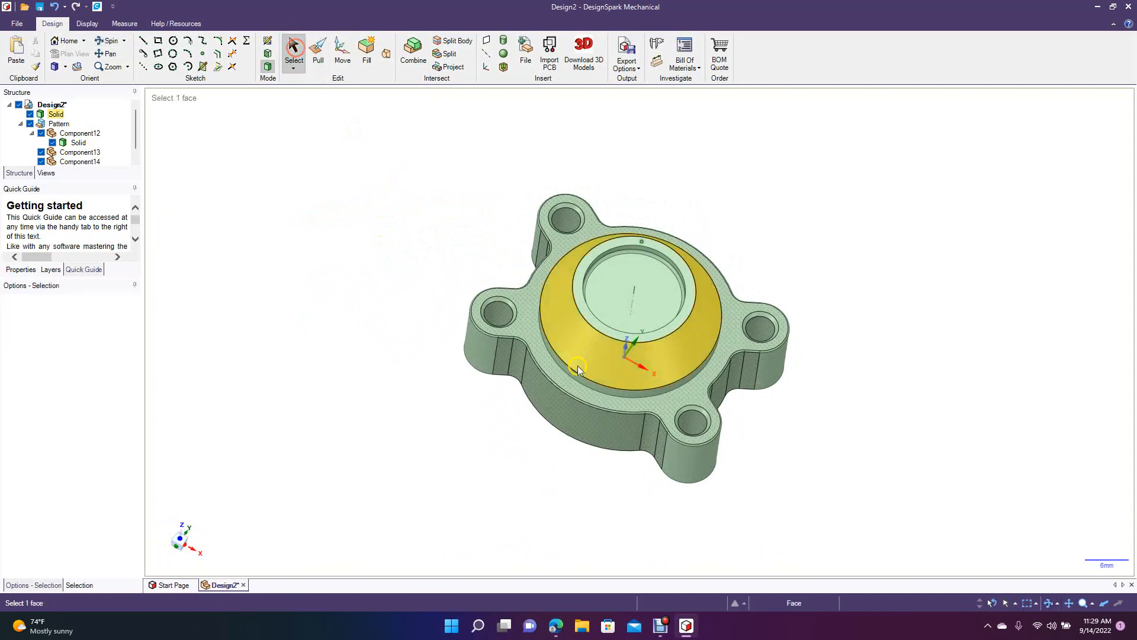
pyautogui.click(588, 363)
pyautogui.click(486, 42)
pyautogui.click(110, 40)
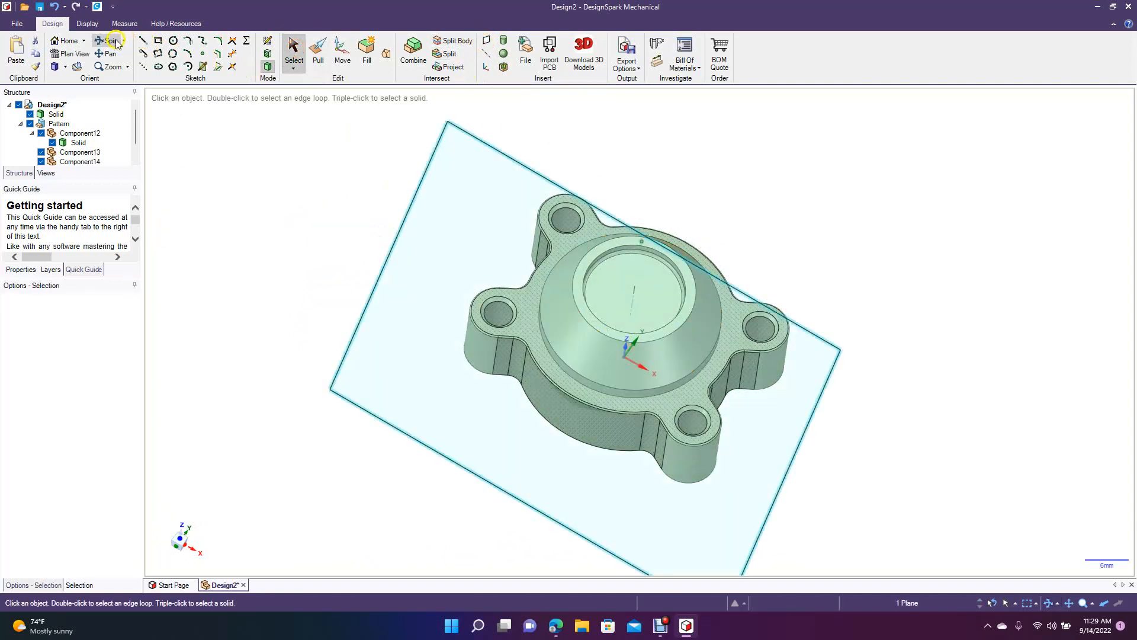
pyautogui.moveTo(268, 211); pyautogui.dragTo(253, 130)
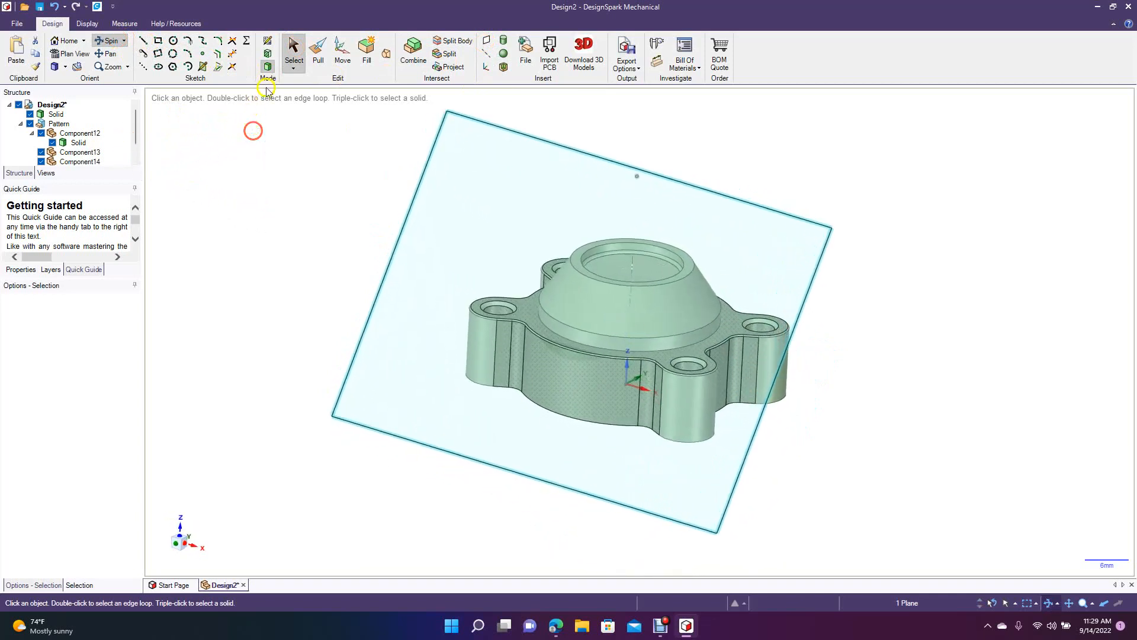
pyautogui.click(71, 54)
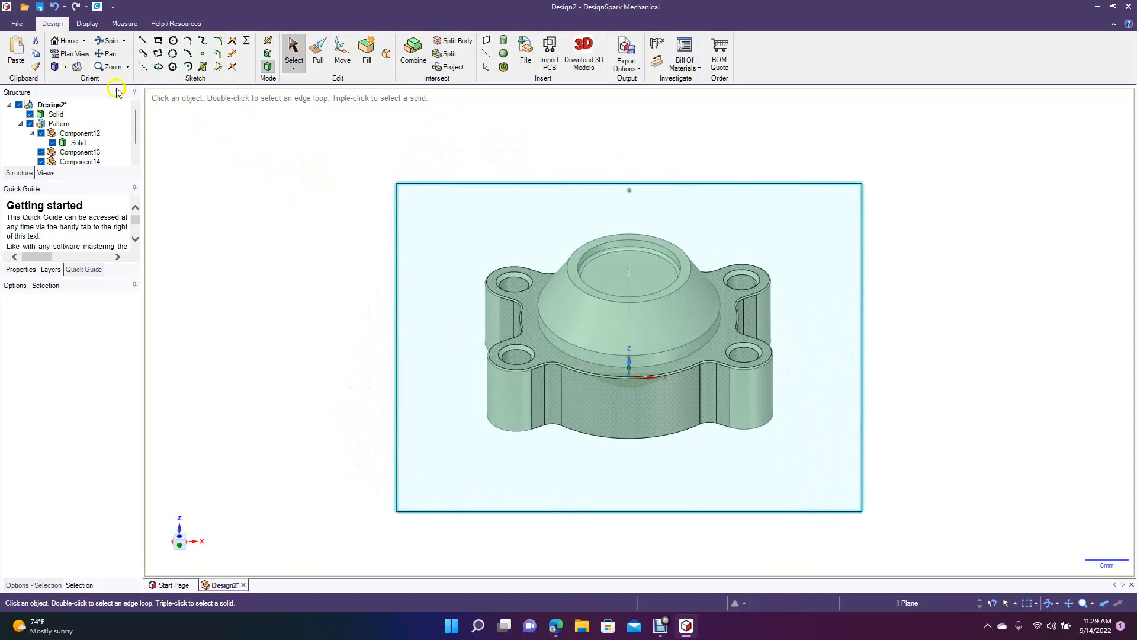
pyautogui.click(66, 67)
pyautogui.click(75, 106)
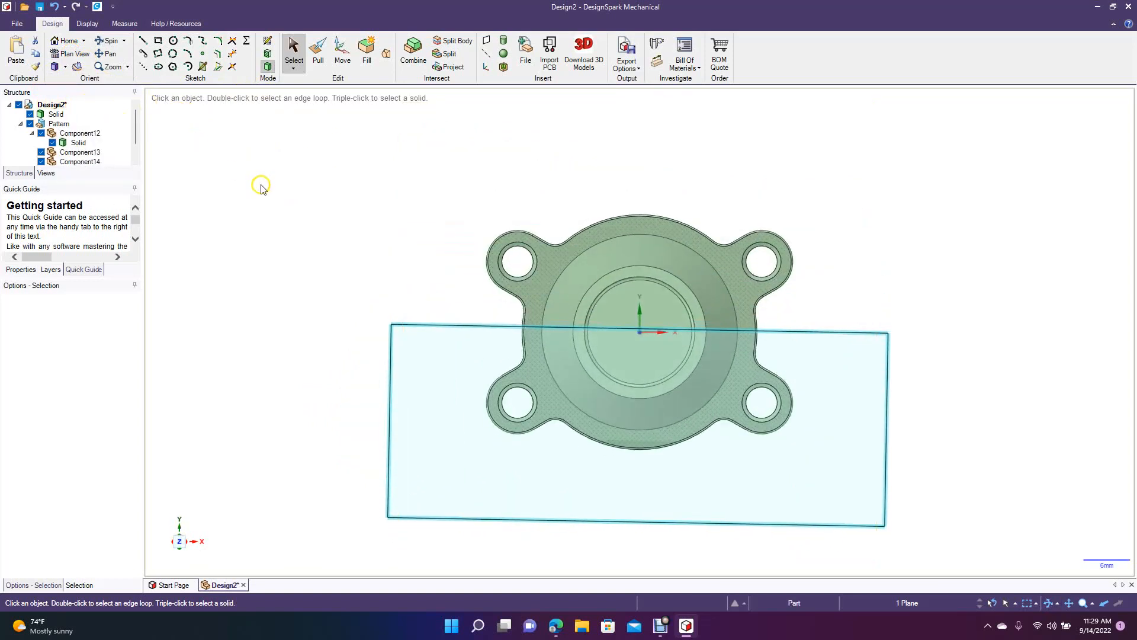
pyautogui.click(279, 229)
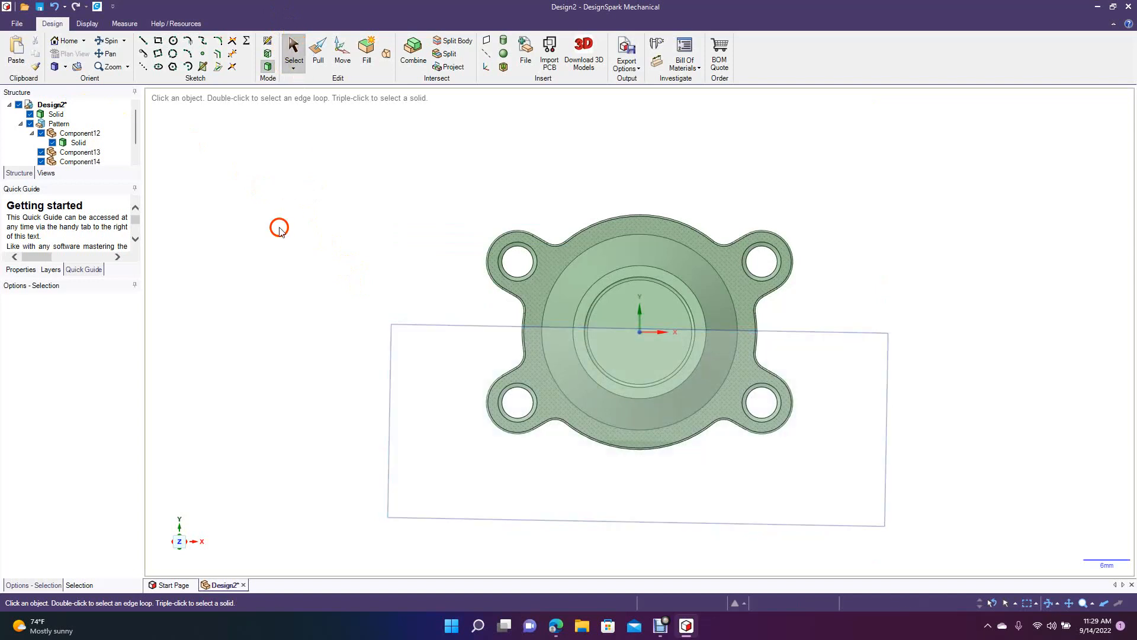
# Sketch a 4 mm circle on the tangent plane, centred over the cone's slope, and convert it to a surface.
pyautogui.click(404, 325)
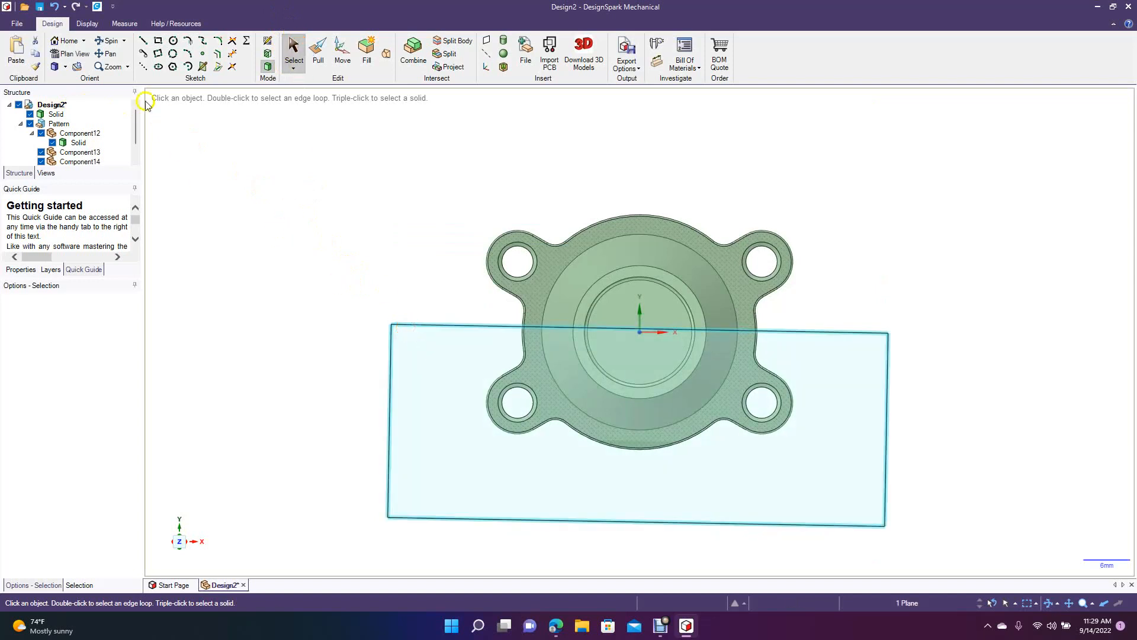
pyautogui.click(86, 64)
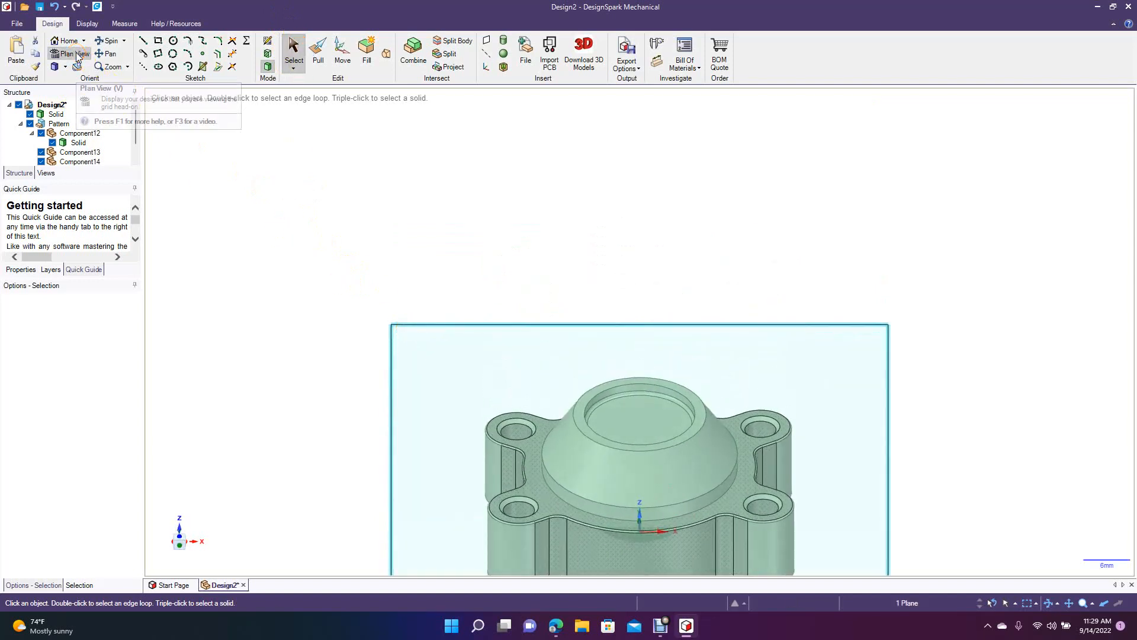
pyautogui.click(110, 54)
pyautogui.moveTo(263, 281); pyautogui.dragTo(270, 161)
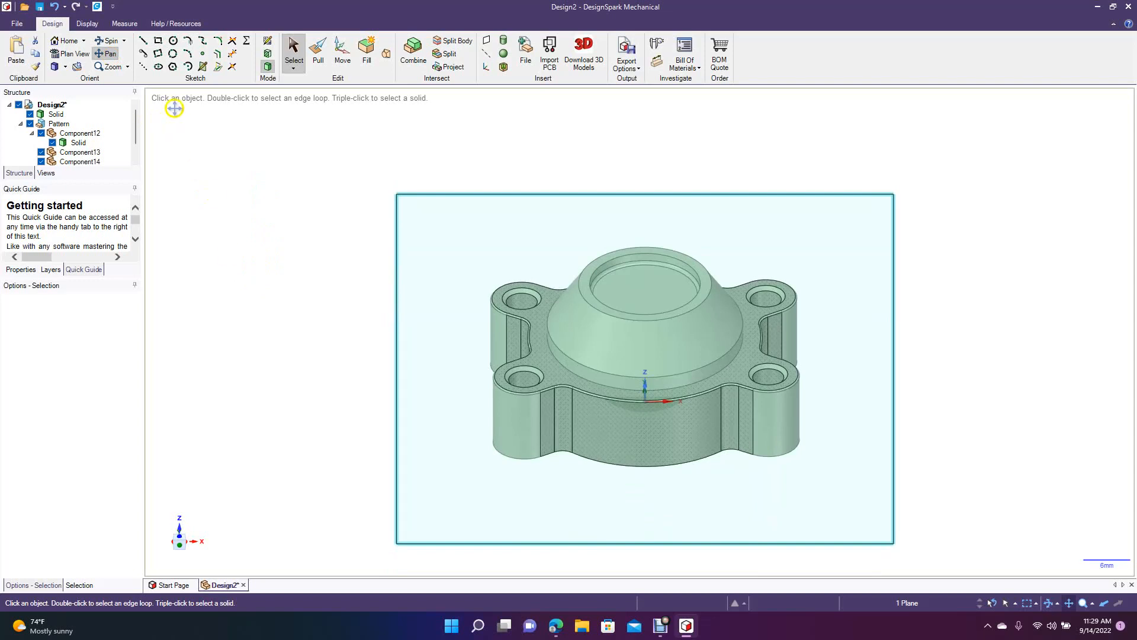
pyautogui.click(171, 40)
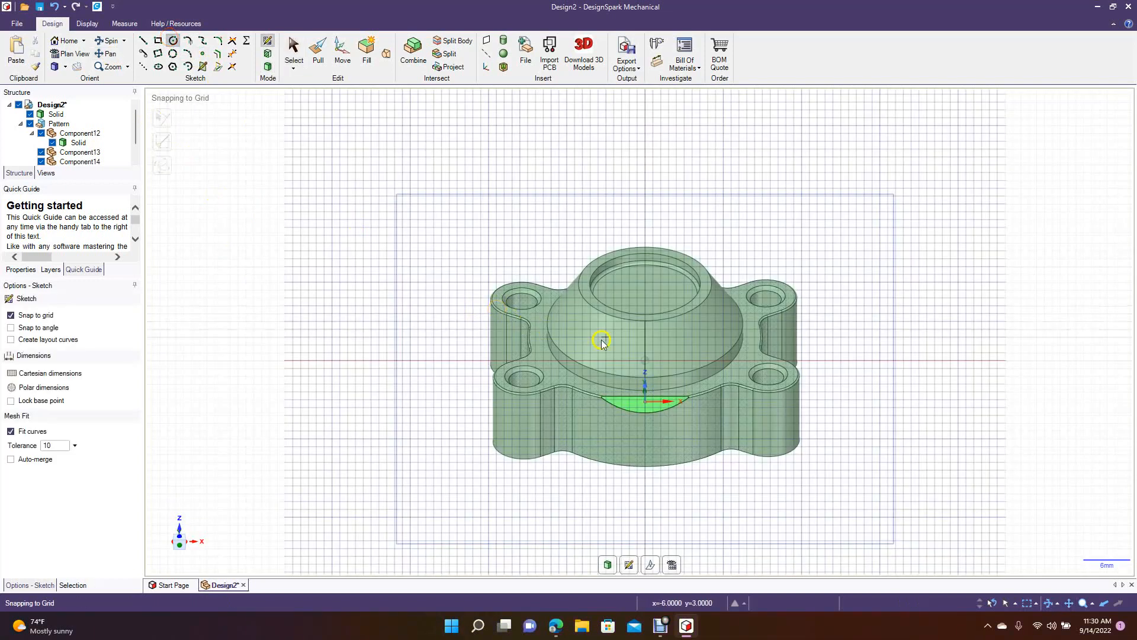
pyautogui.click(645, 349)
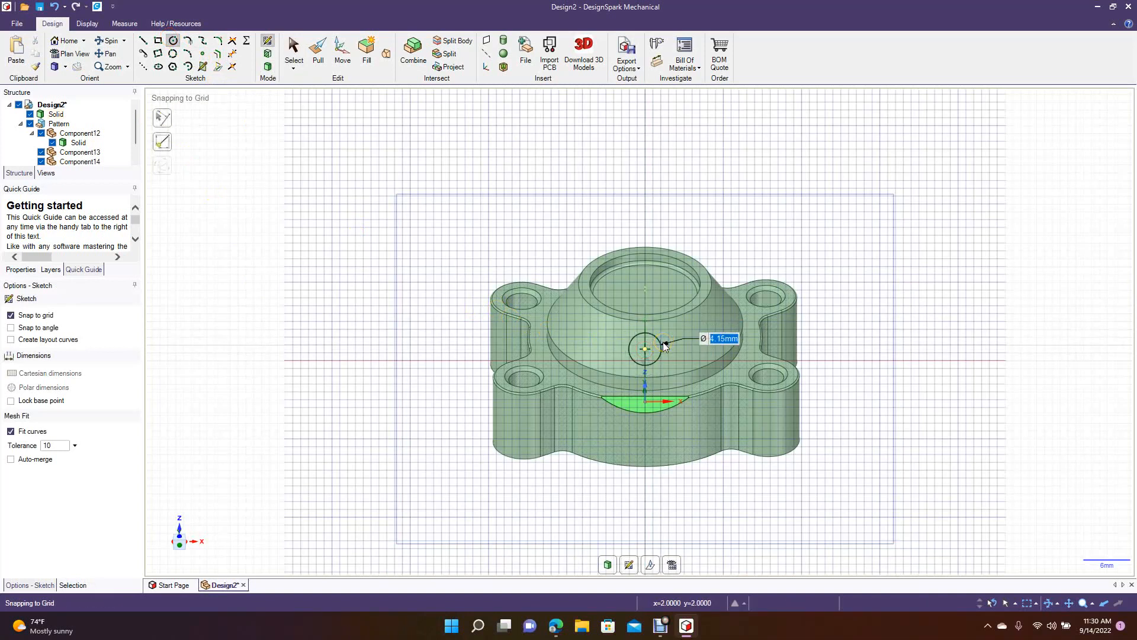
pyautogui.click(662, 348)
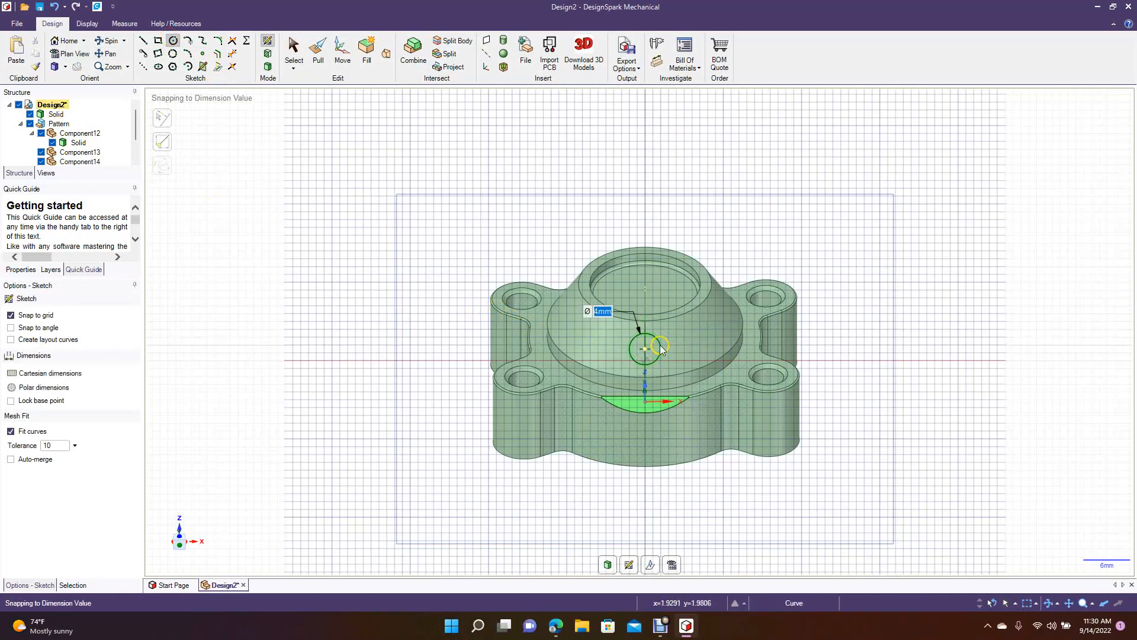
pyautogui.click(295, 50)
pyautogui.click(234, 172)
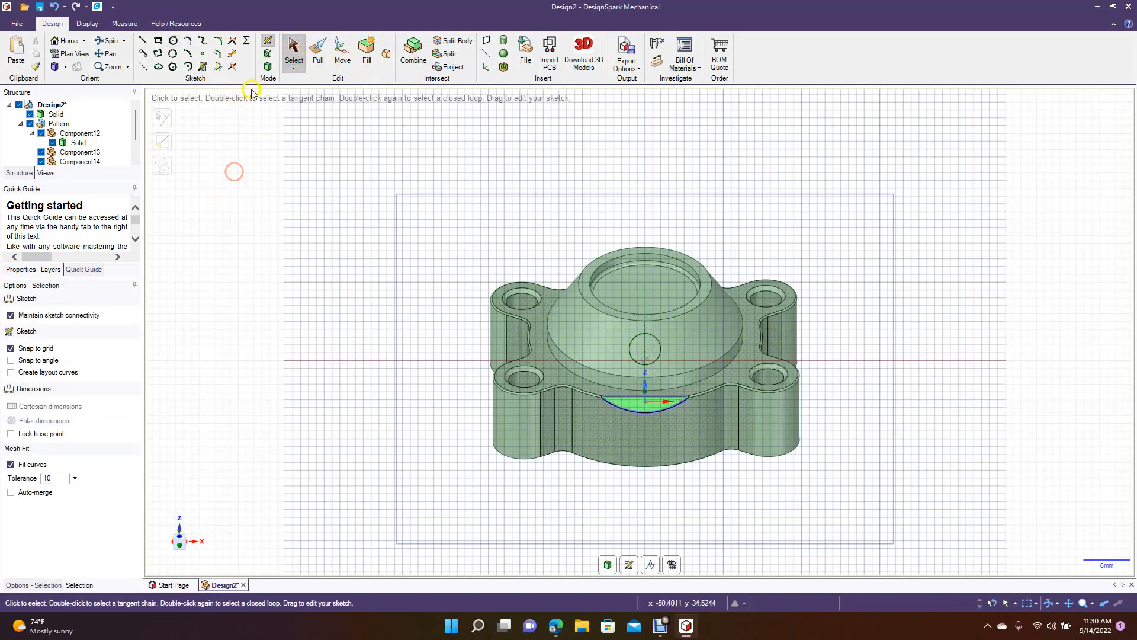
pyautogui.click(268, 66)
# Create a circular pattern of eight copies of the 4 mm disc around the cone's axis at 45° spacing.
pyautogui.click(109, 40)
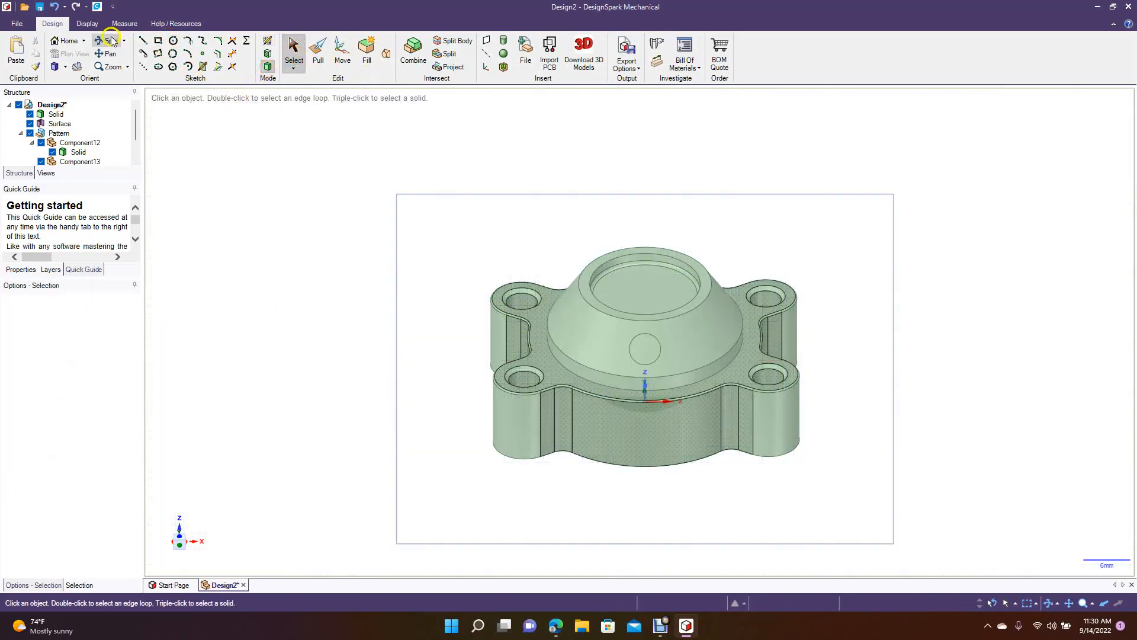
pyautogui.moveTo(244, 216)
pyautogui.mouseDown()
pyautogui.moveTo(248, 226)
pyautogui.moveTo(97, 218)
pyautogui.moveTo(246, 218)
pyautogui.mouseUp()
pyautogui.click(293, 52)
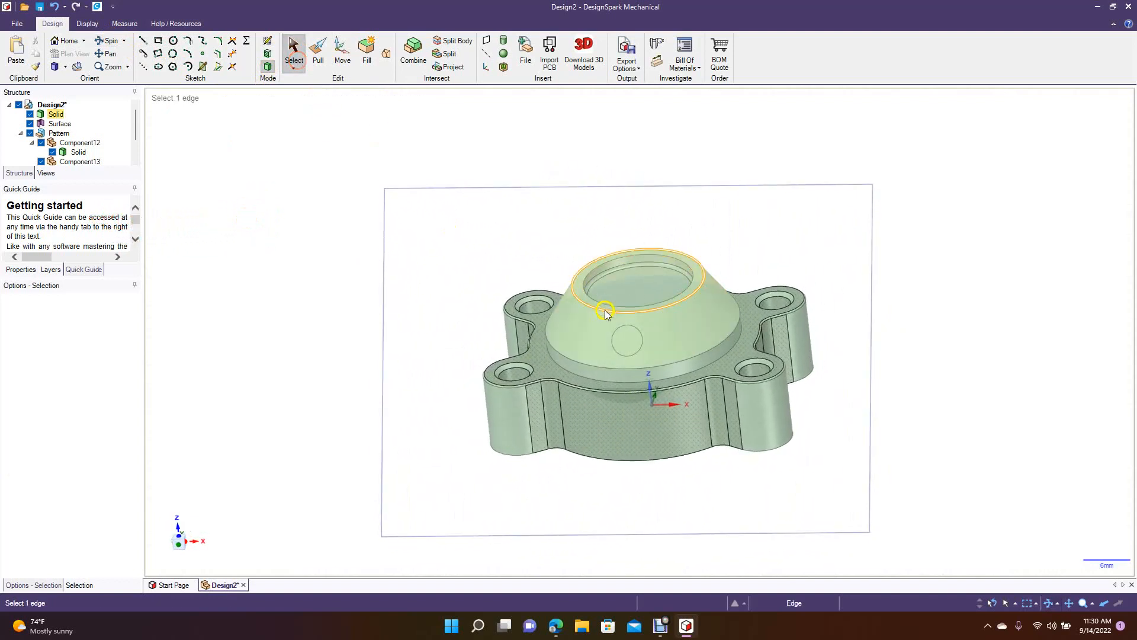
pyautogui.click(623, 337)
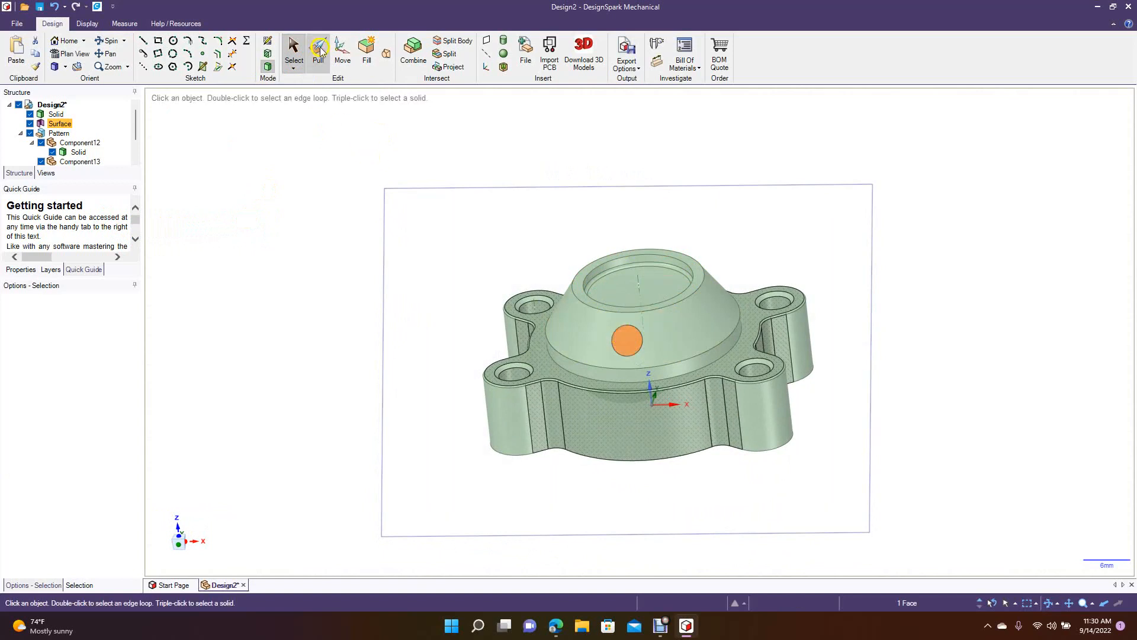
pyautogui.click(341, 55)
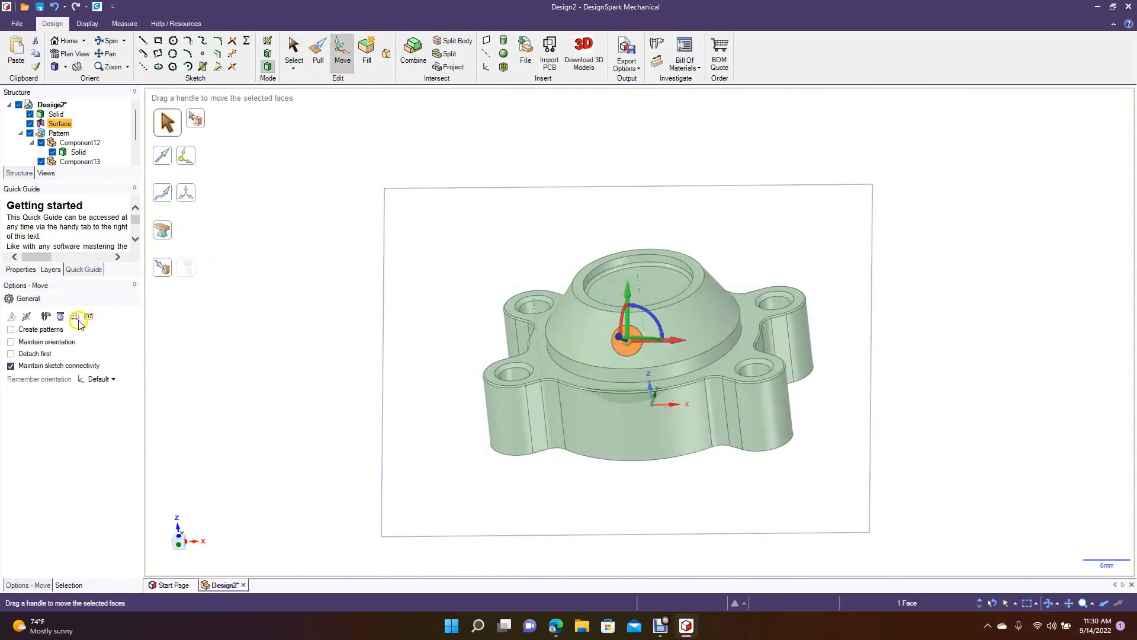
pyautogui.click(35, 330)
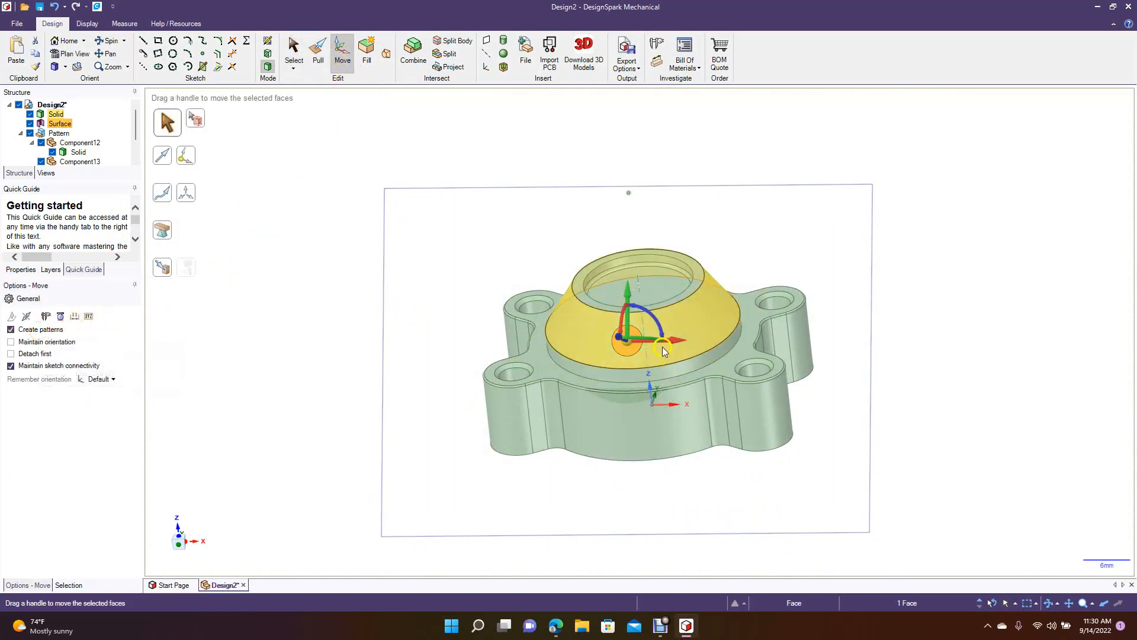
pyautogui.moveTo(627, 342); pyautogui.dragTo(640, 313)
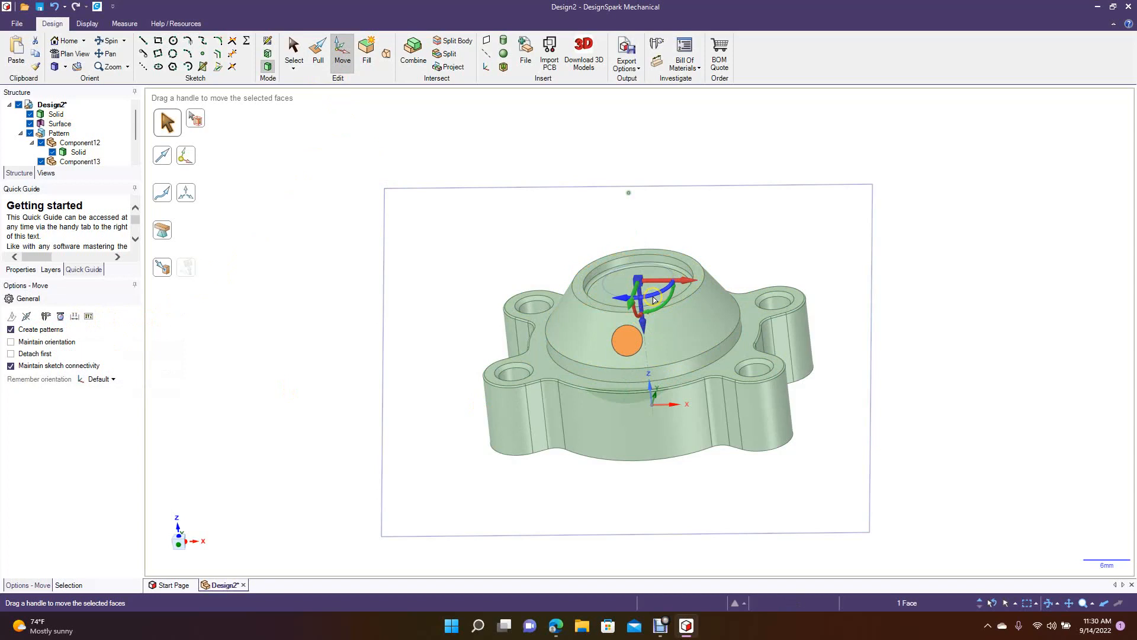
pyautogui.moveTo(652, 296); pyautogui.dragTo(623, 303)
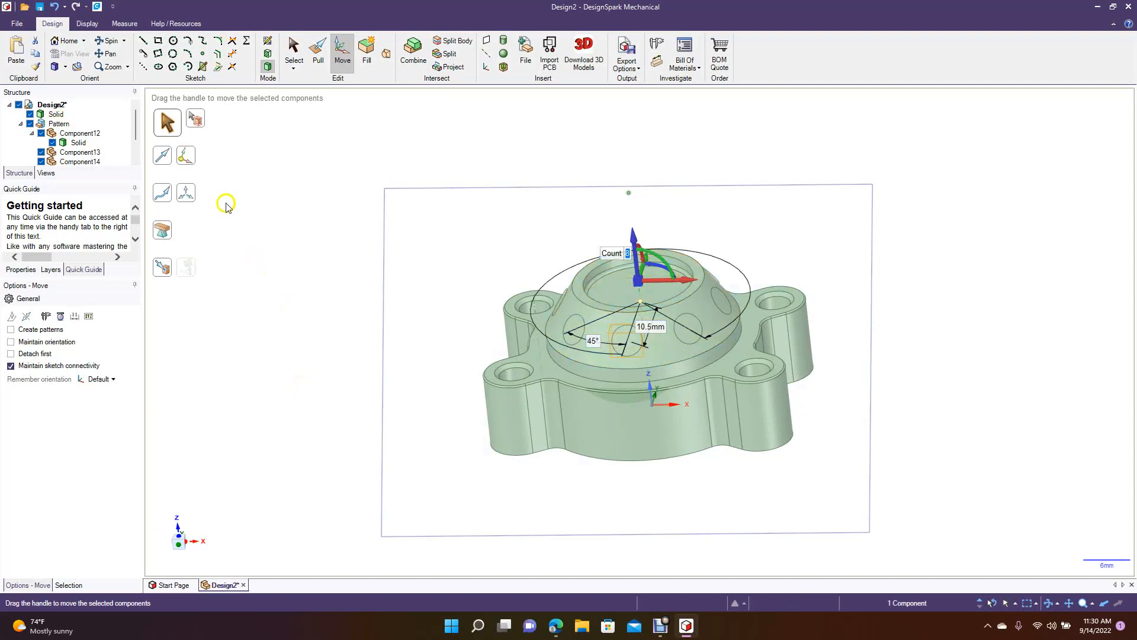
# Remove the tangent reference plane from the model view.
pyautogui.click(294, 52)
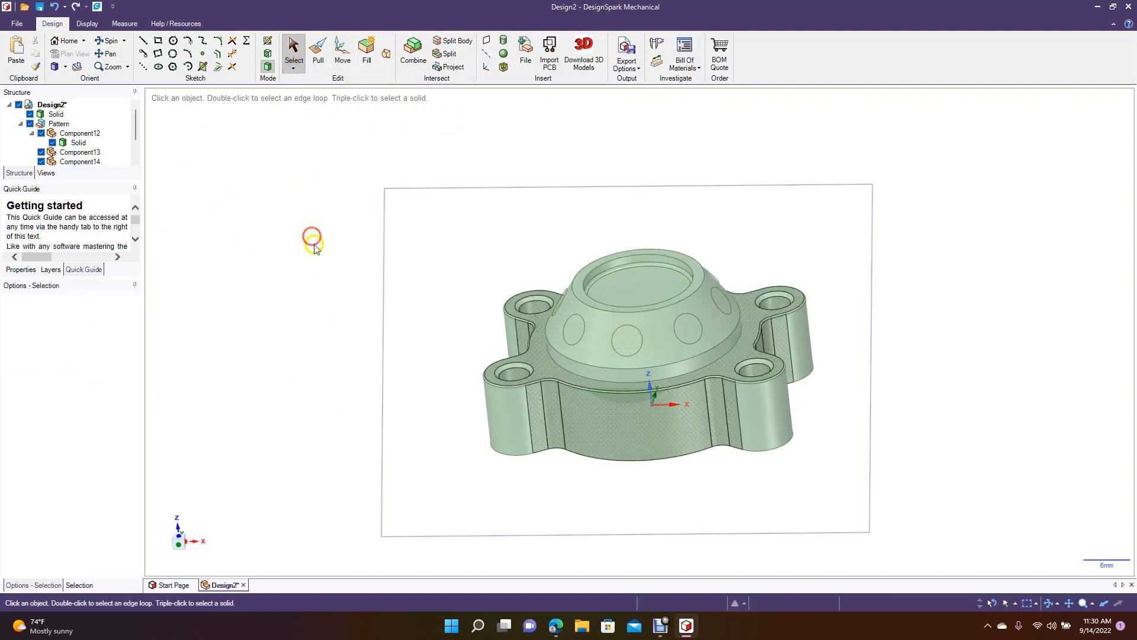
pyautogui.click(384, 263)
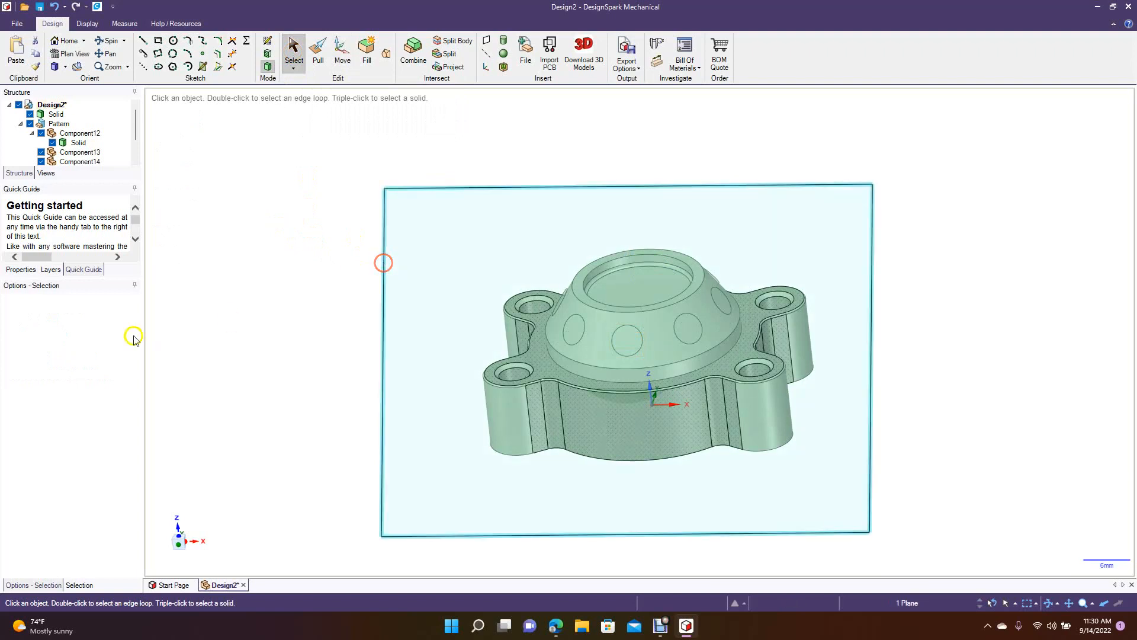
pyautogui.press('Escape')
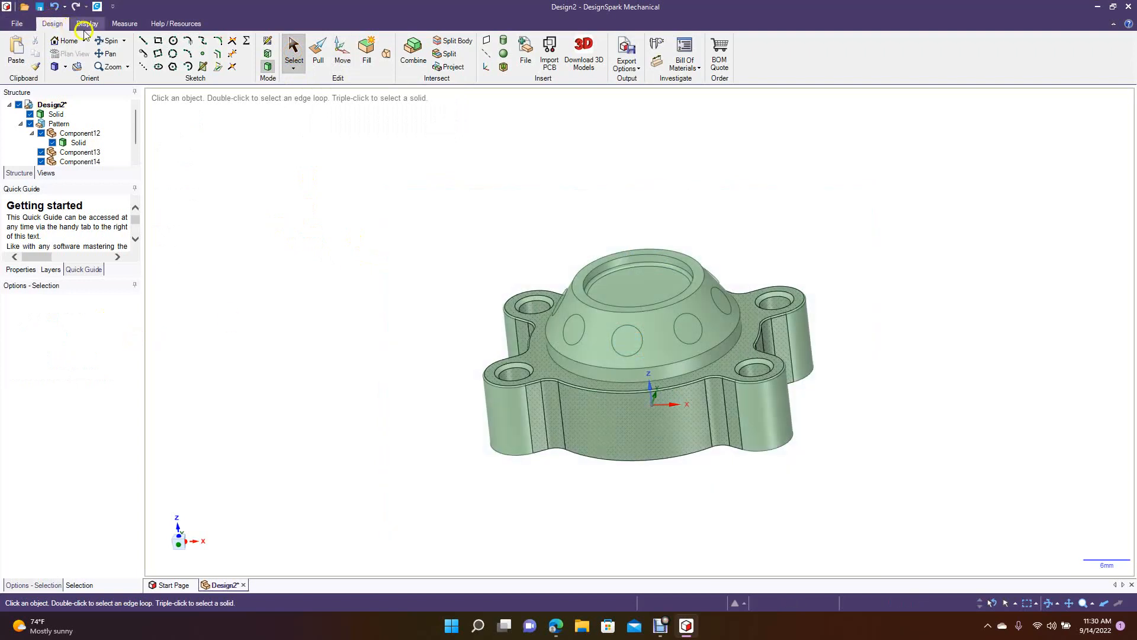
# Try to pull one patterned disc outward from the cone by about 1.52 mm, and undo the pull.
pyautogui.click(106, 40)
pyautogui.moveTo(290, 201); pyautogui.dragTo(332, 219)
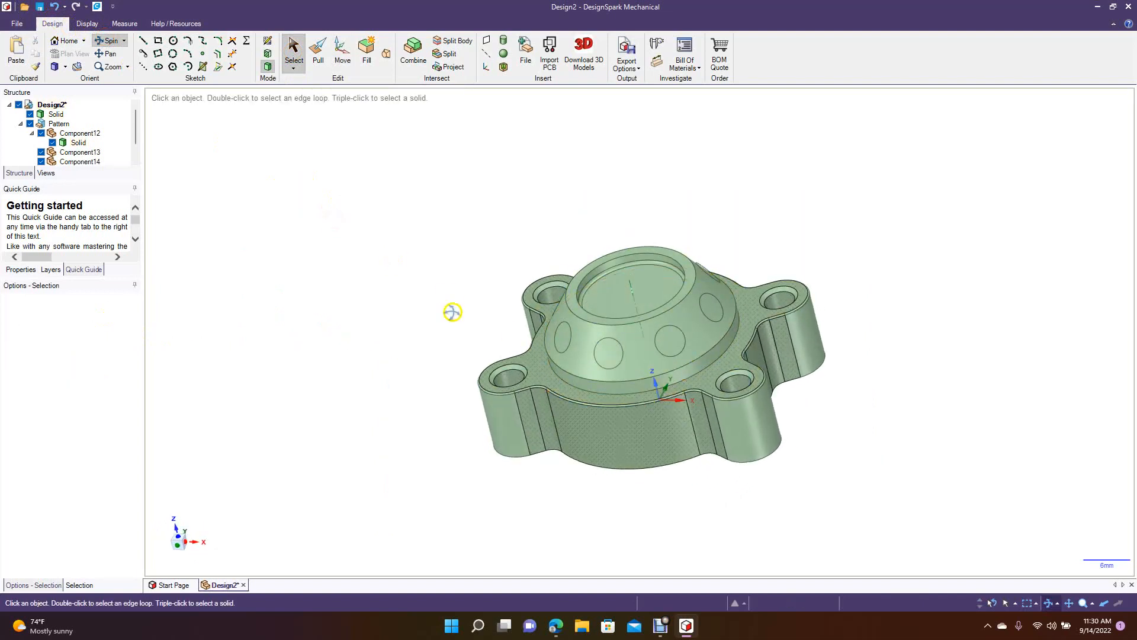
pyautogui.click(293, 50)
pyautogui.click(558, 341)
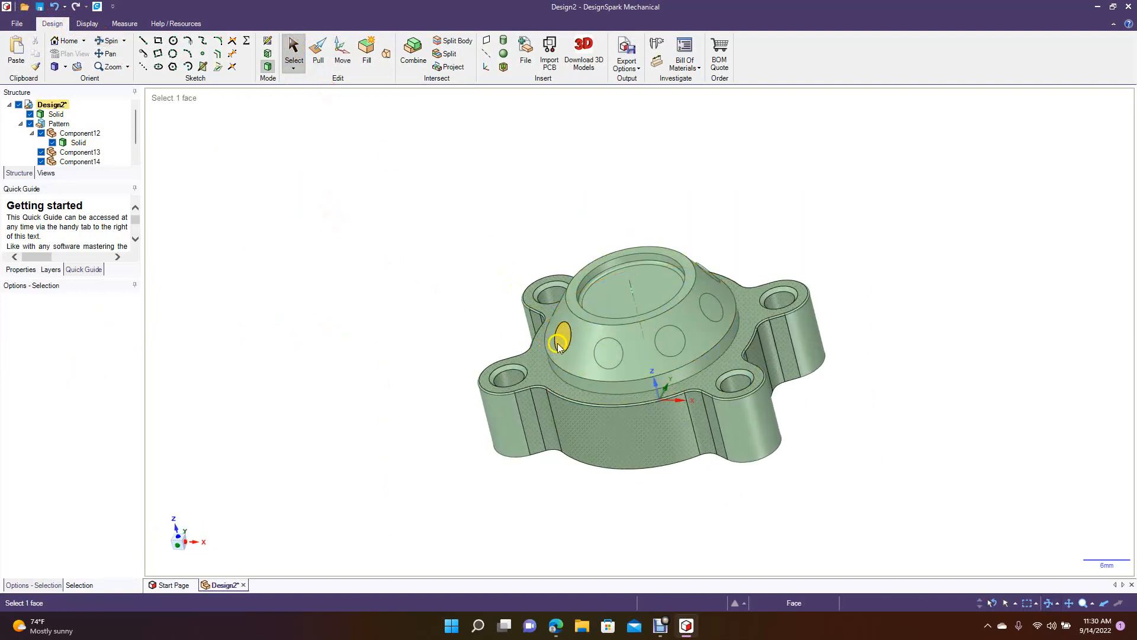
pyautogui.click(318, 51)
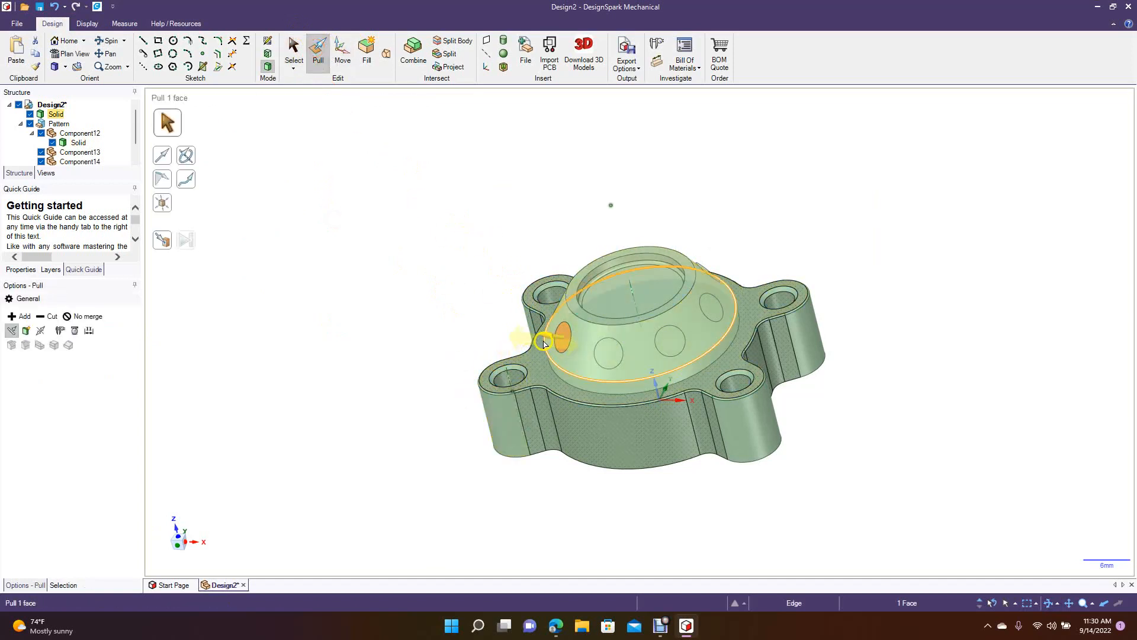
pyautogui.moveTo(532, 342); pyautogui.dragTo(521, 343)
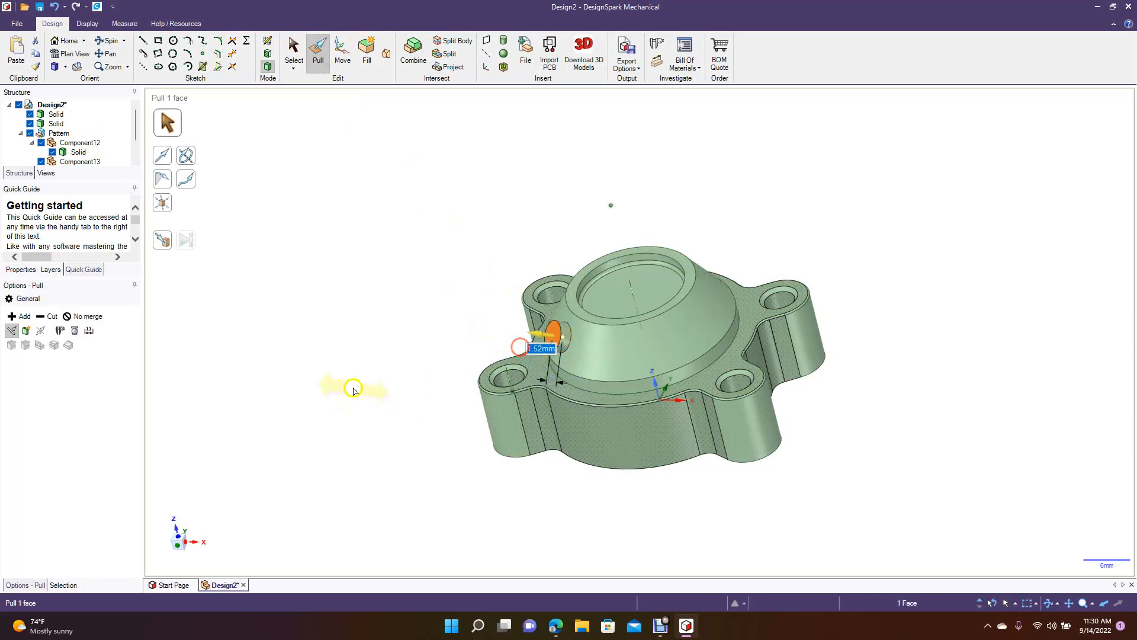
pyautogui.click(345, 381)
pyautogui.hotkey('ctrl', 'z')
# Select all eight discs patterned around the cone's slope and try to pull them outward together.
pyautogui.keyDown('ctrl'); pyautogui.click(608, 354); pyautogui.keyUp('ctrl')
pyautogui.keyDown('ctrl'); pyautogui.click(682, 352); pyautogui.keyUp('ctrl')
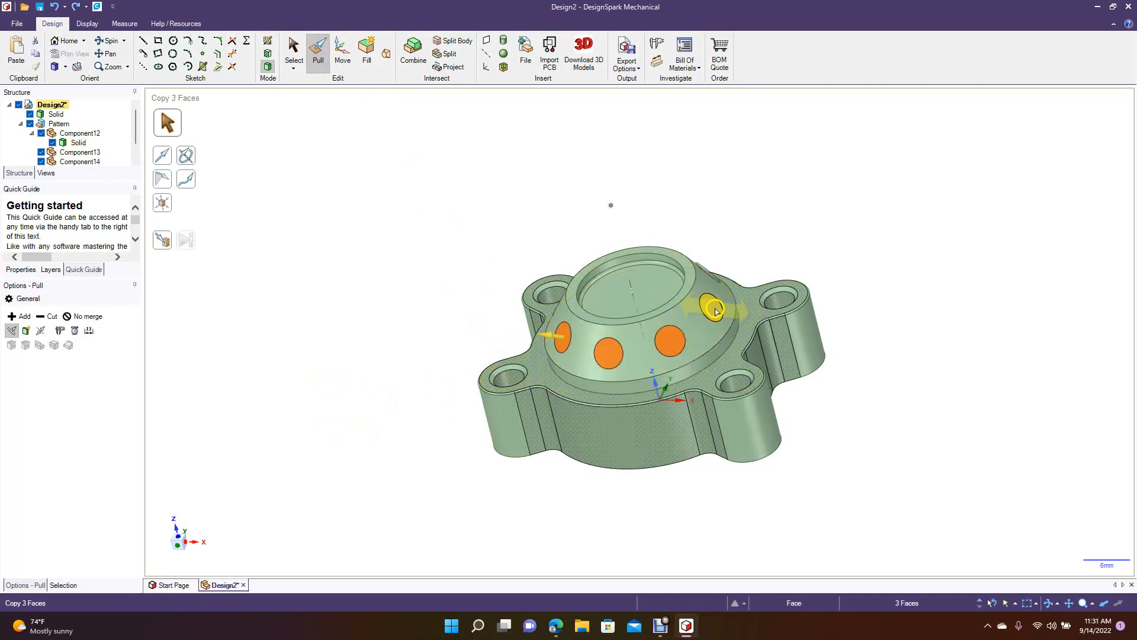
pyautogui.click(110, 41)
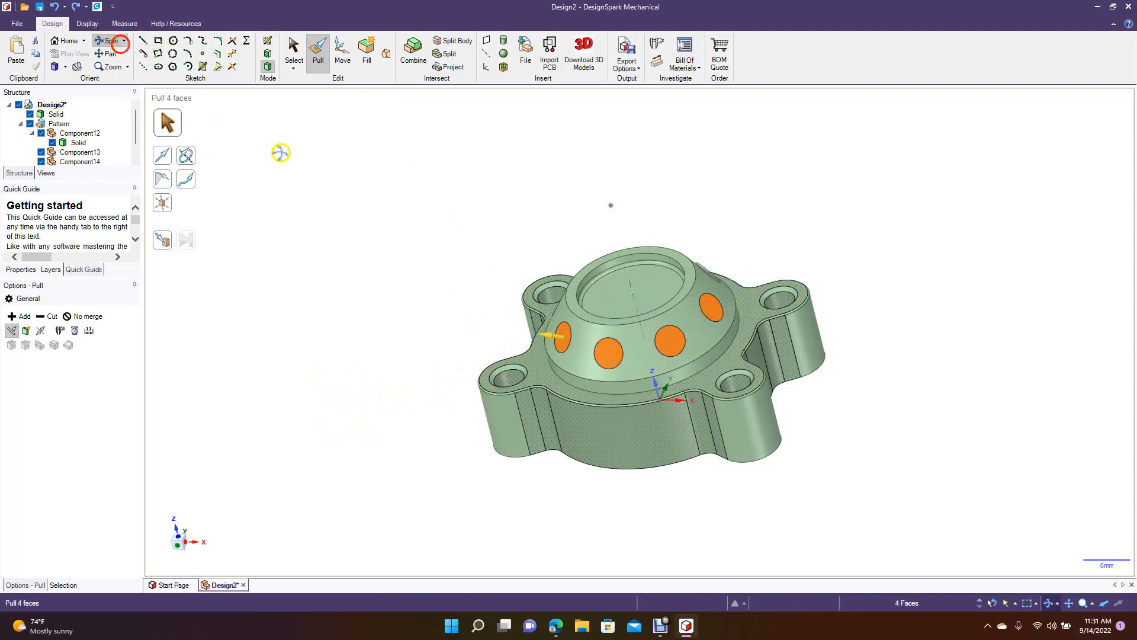
pyautogui.moveTo(345, 199); pyautogui.dragTo(318, 251)
pyautogui.click(318, 52)
pyautogui.keyDown('ctrl'); pyautogui.click(699, 291); pyautogui.keyUp('ctrl')
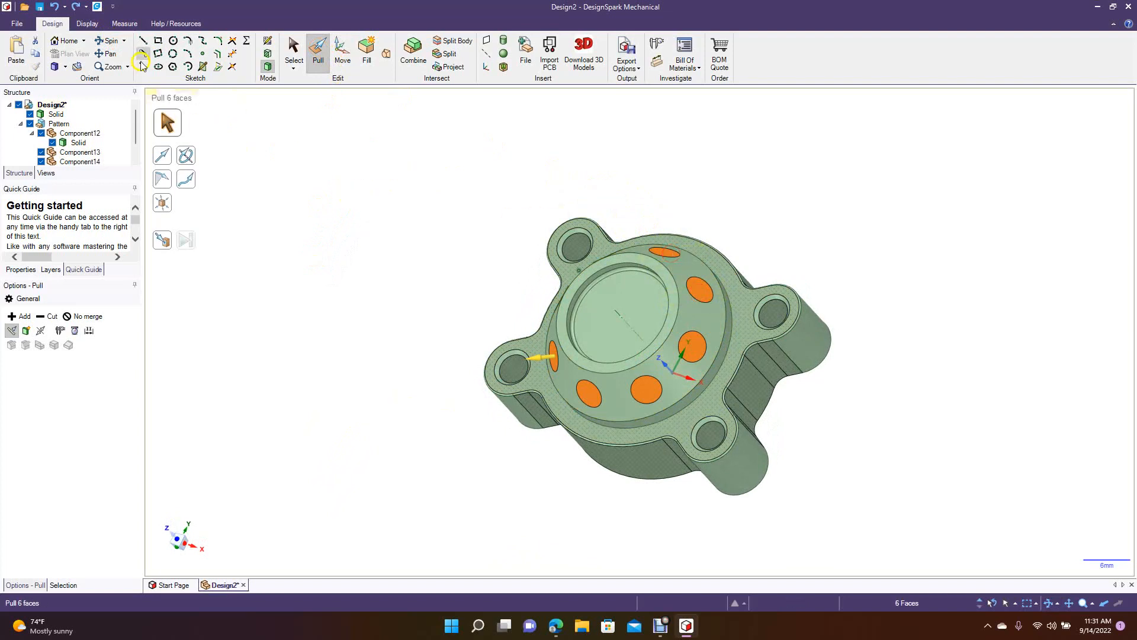
pyautogui.click(108, 40)
pyautogui.moveTo(296, 172); pyautogui.dragTo(343, 225)
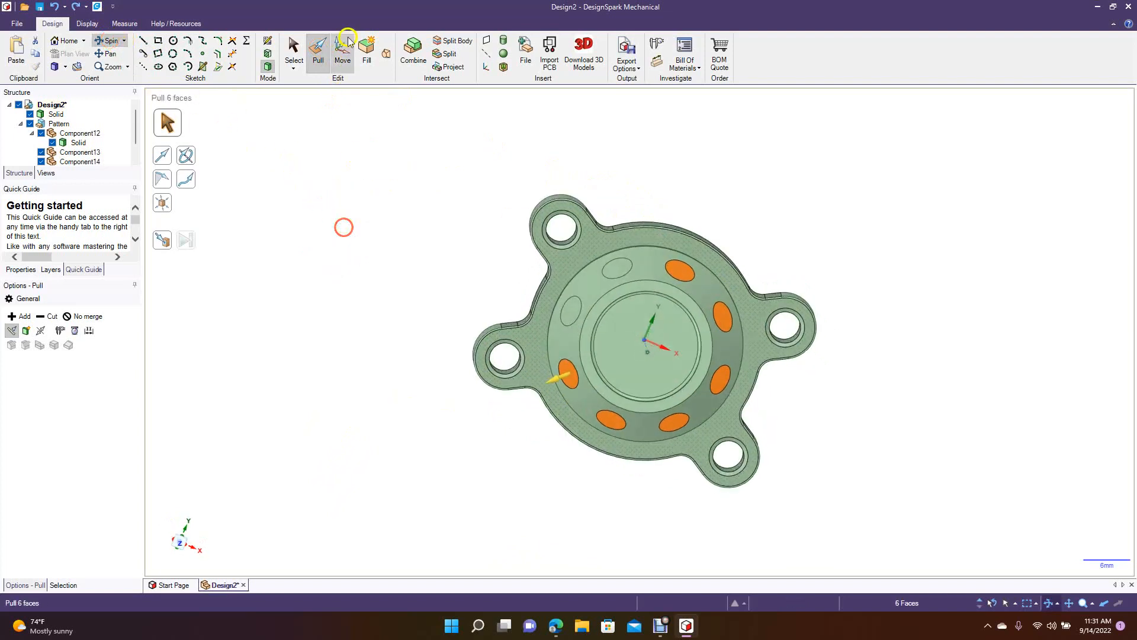
pyautogui.click(318, 52)
pyautogui.keyDown('ctrl'); pyautogui.click(617, 268); pyautogui.keyUp('ctrl')
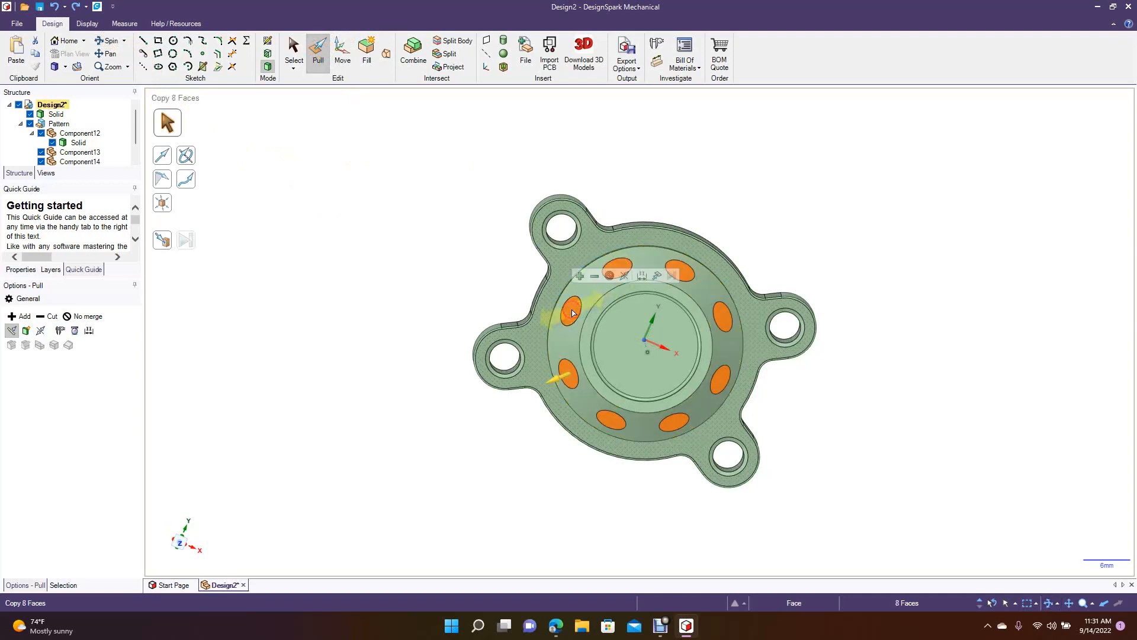
pyautogui.moveTo(572, 312)
pyautogui.mouseDown()
pyautogui.moveTo(583, 324)
pyautogui.moveTo(566, 325)
pyautogui.mouseUp()
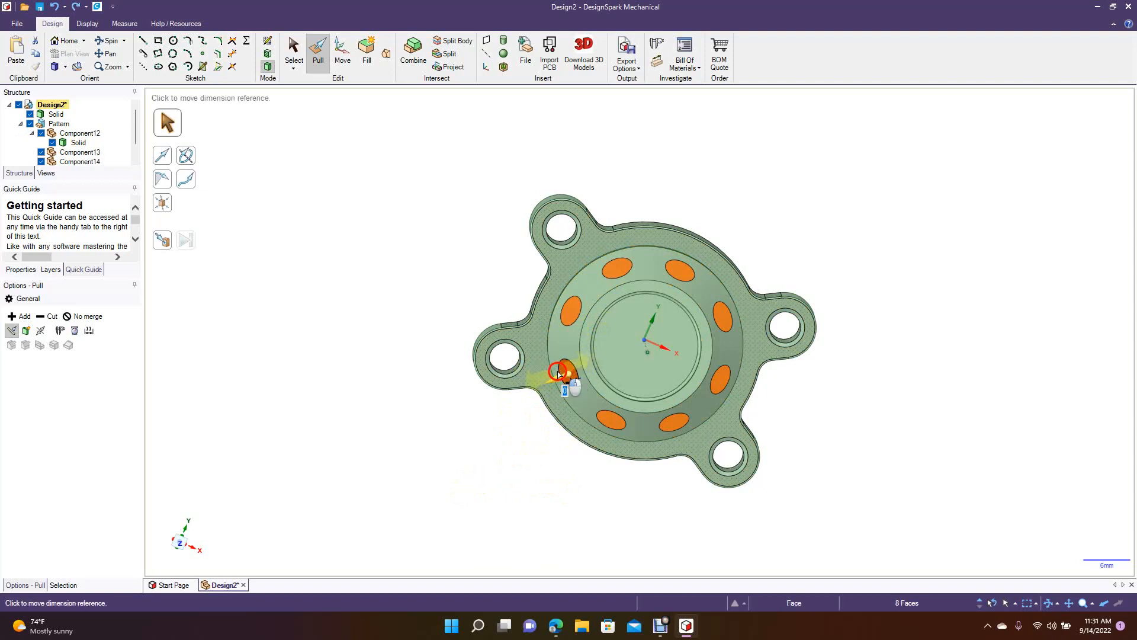
pyautogui.click(442, 317)
# Undo the circular disc pattern and the reference plane's removal, going back to the single disc on the cone's slope.
pyautogui.click(110, 40)
pyautogui.moveTo(390, 290); pyautogui.dragTo(398, 212)
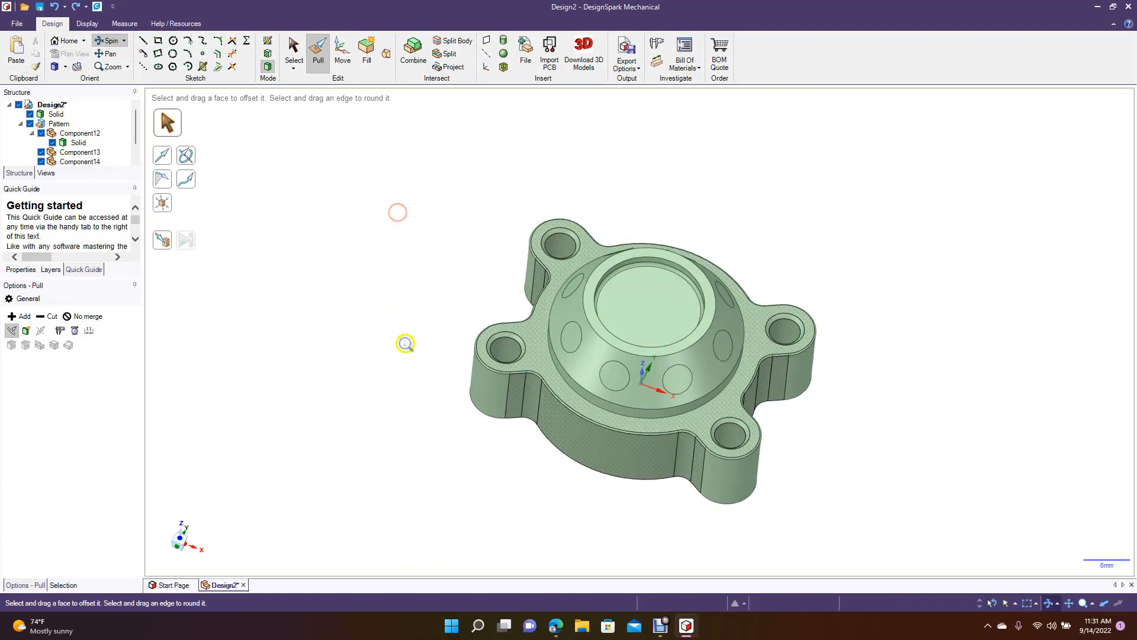
pyautogui.scroll(-1, 424, 369)
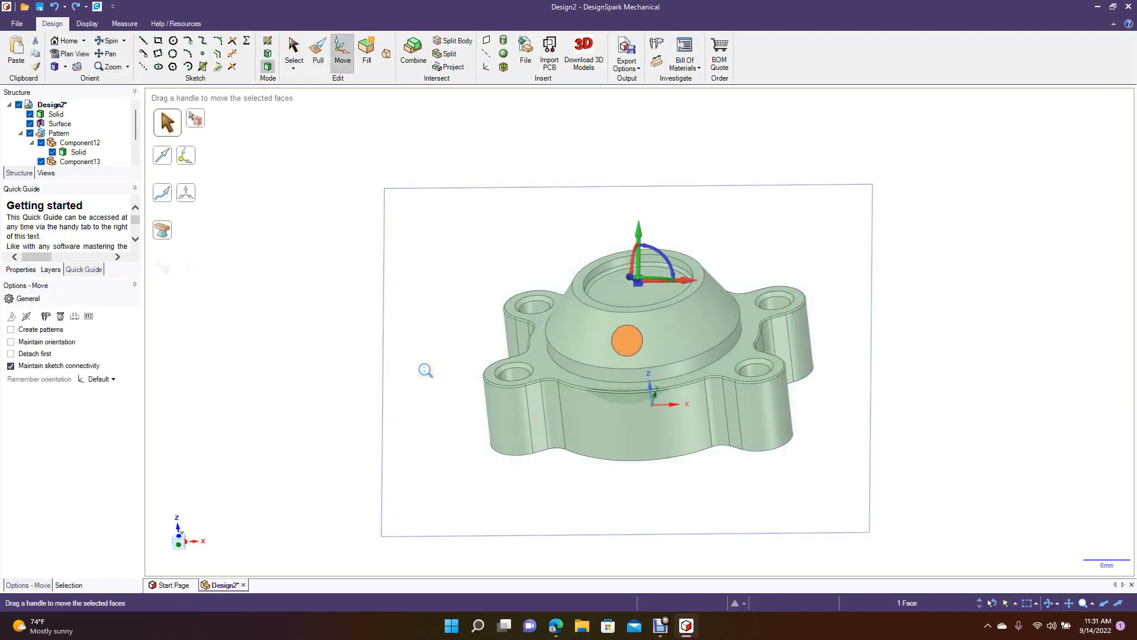
pyautogui.click(113, 39)
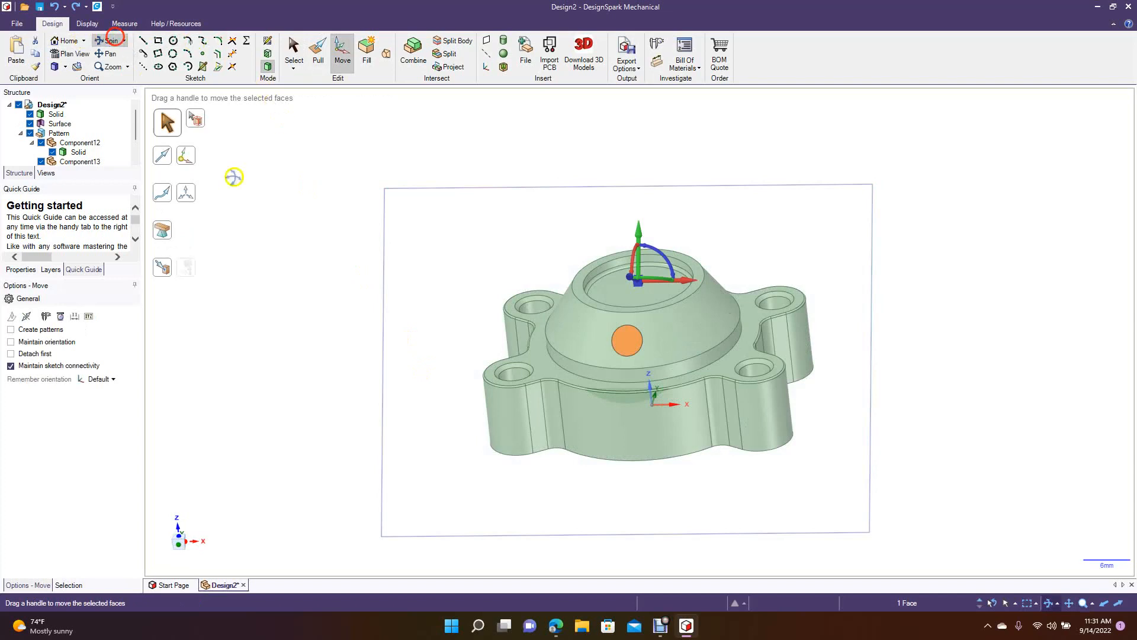
pyautogui.click(293, 50)
pyautogui.click(300, 136)
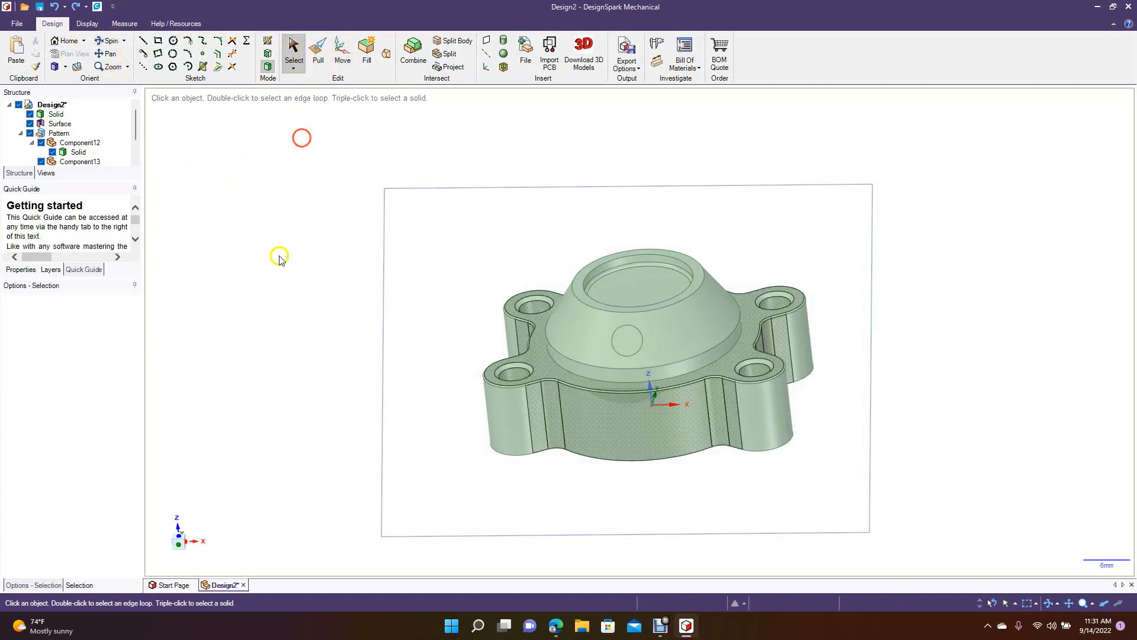
# Pull the single disc into a separate solid with the no-merge option, and remove the tangent reference plane.
pyautogui.click(620, 343)
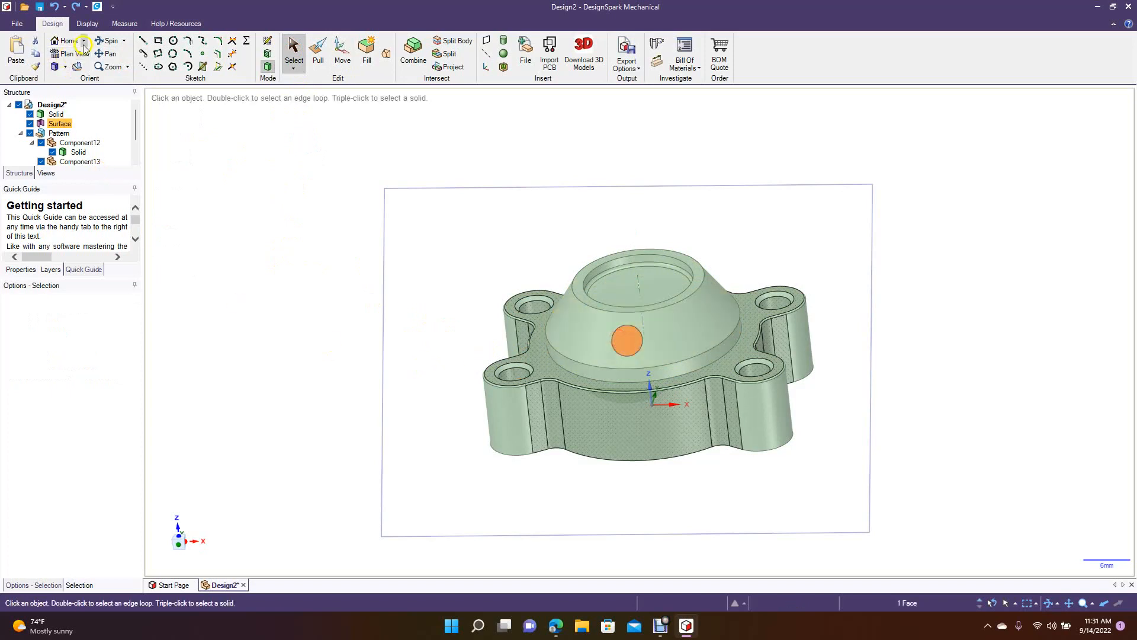
pyautogui.click(104, 42)
pyautogui.moveTo(211, 293); pyautogui.dragTo(326, 155)
pyautogui.click(318, 53)
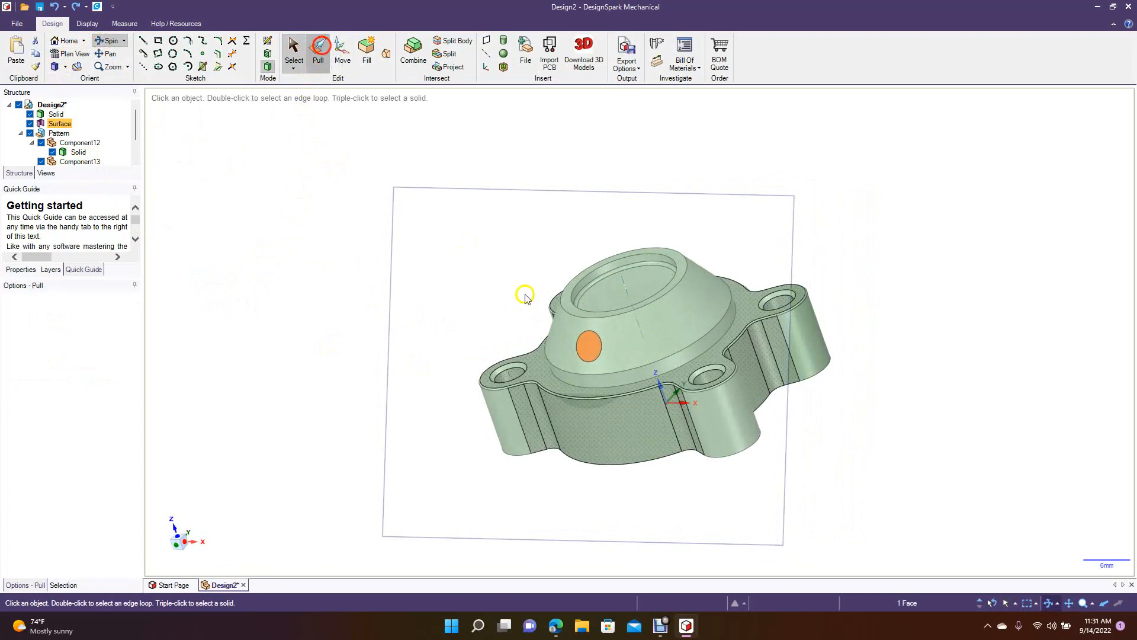
pyautogui.click(82, 315)
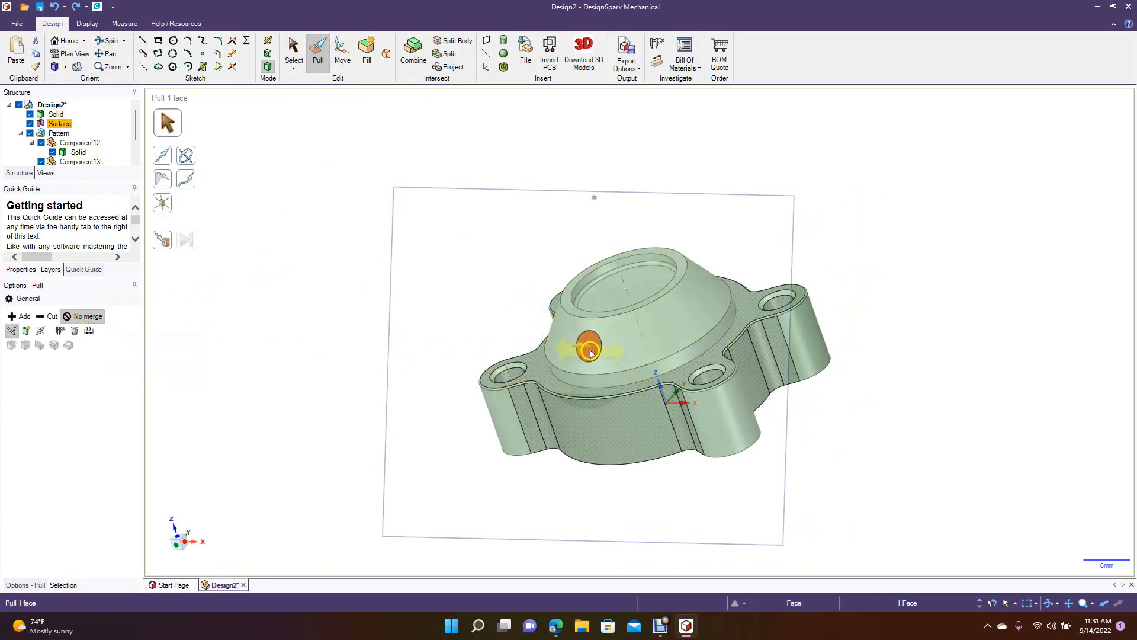
pyautogui.moveTo(591, 352); pyautogui.dragTo(587, 347)
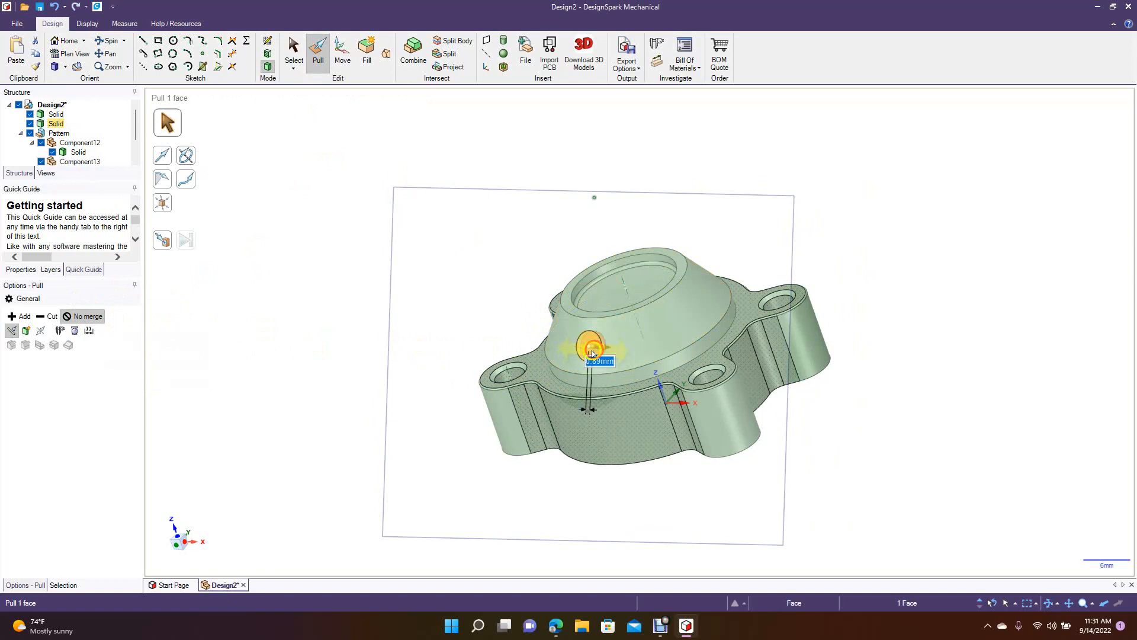
pyautogui.click(380, 328)
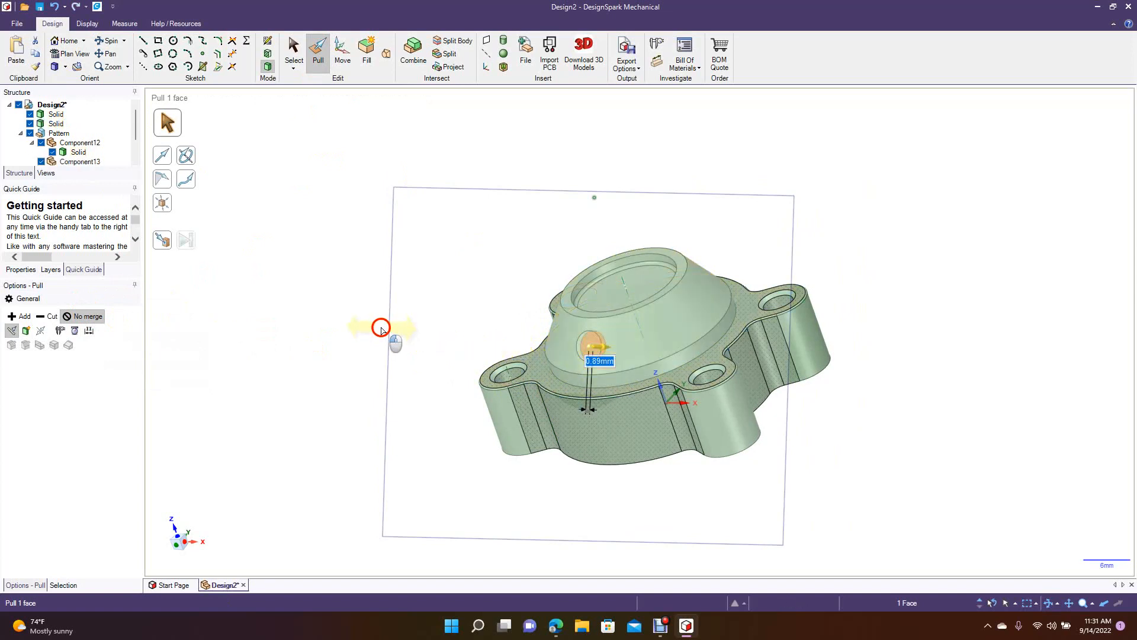
pyautogui.click(434, 187)
pyautogui.click(199, 384)
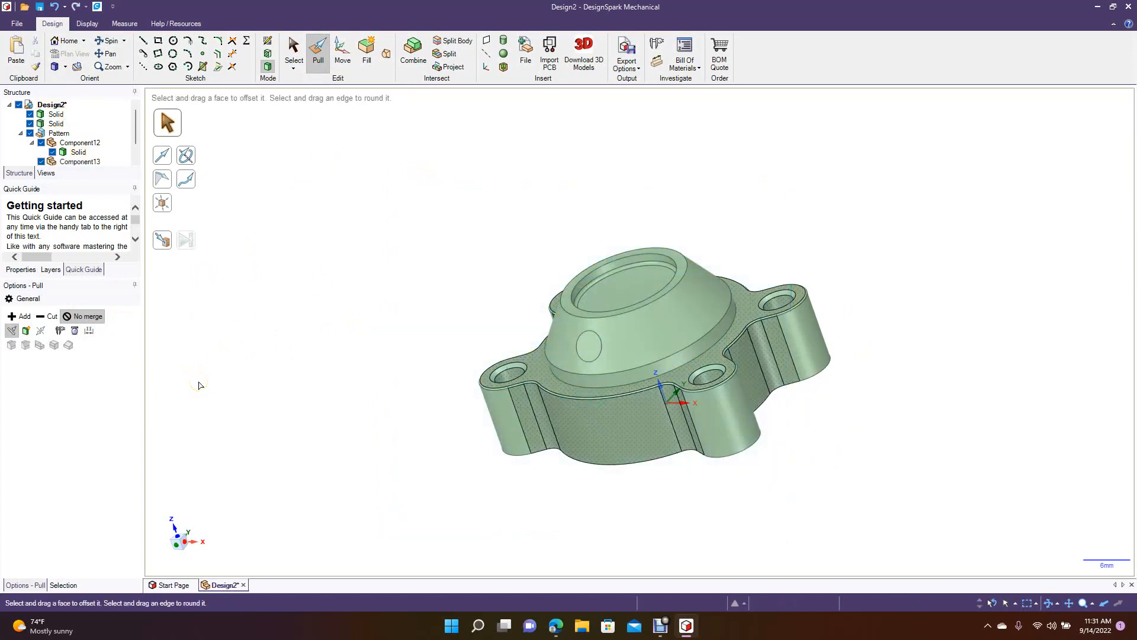
# Pull the disc's outer face 1.5 mm away from the cone without merging to form a short cylindrical peg.
pyautogui.click(581, 346)
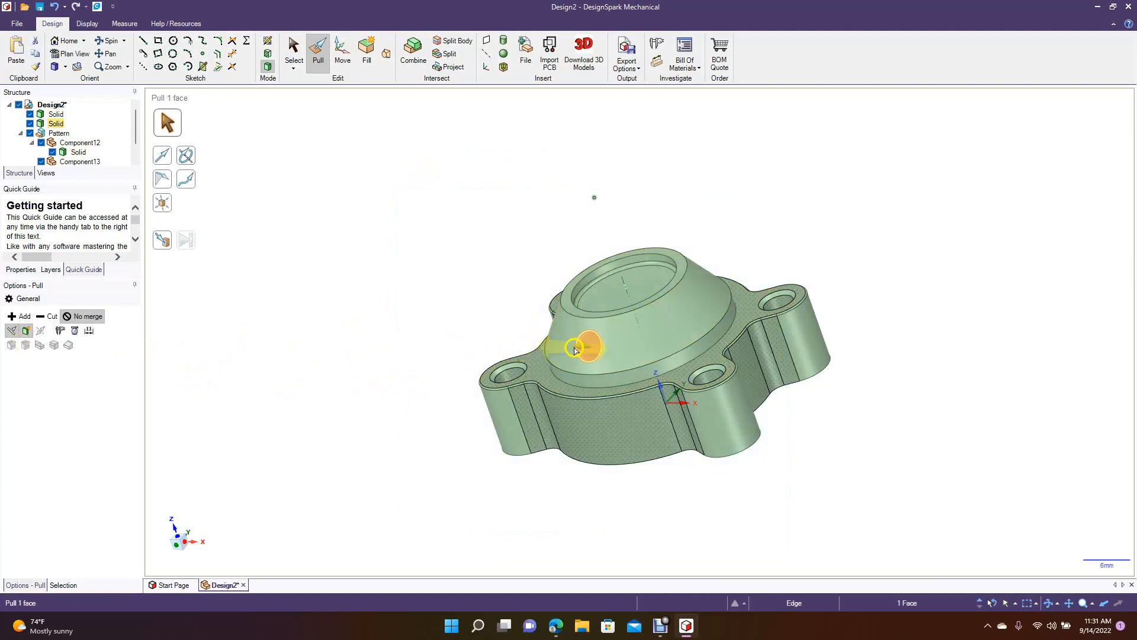
pyautogui.moveTo(579, 348); pyautogui.dragTo(573, 347)
pyautogui.write('1.5mm')
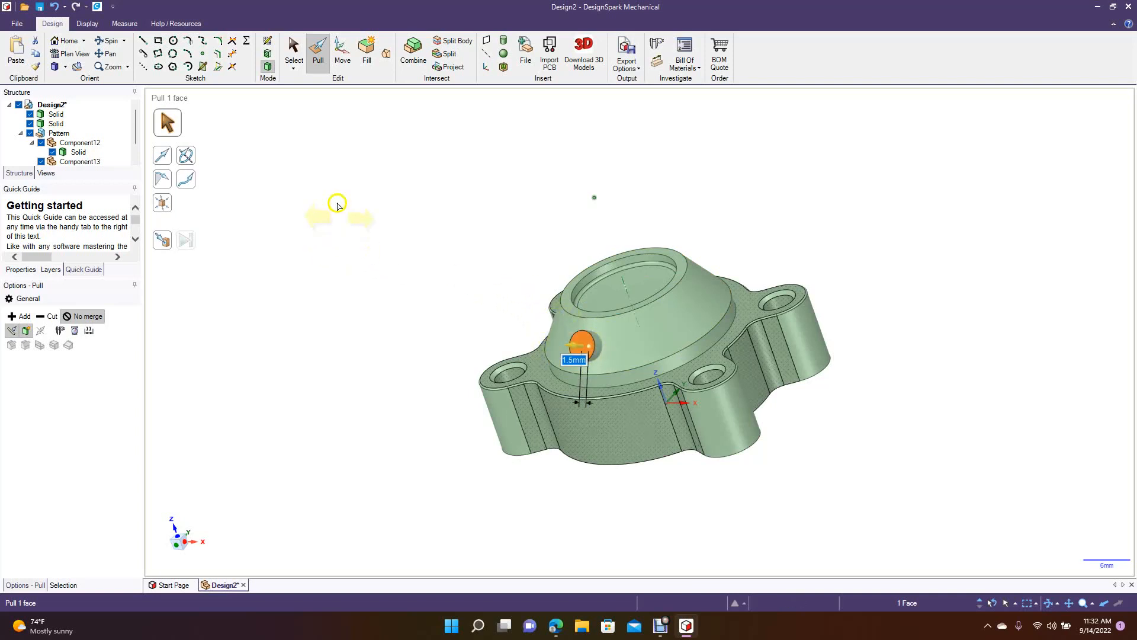
pyautogui.click(295, 52)
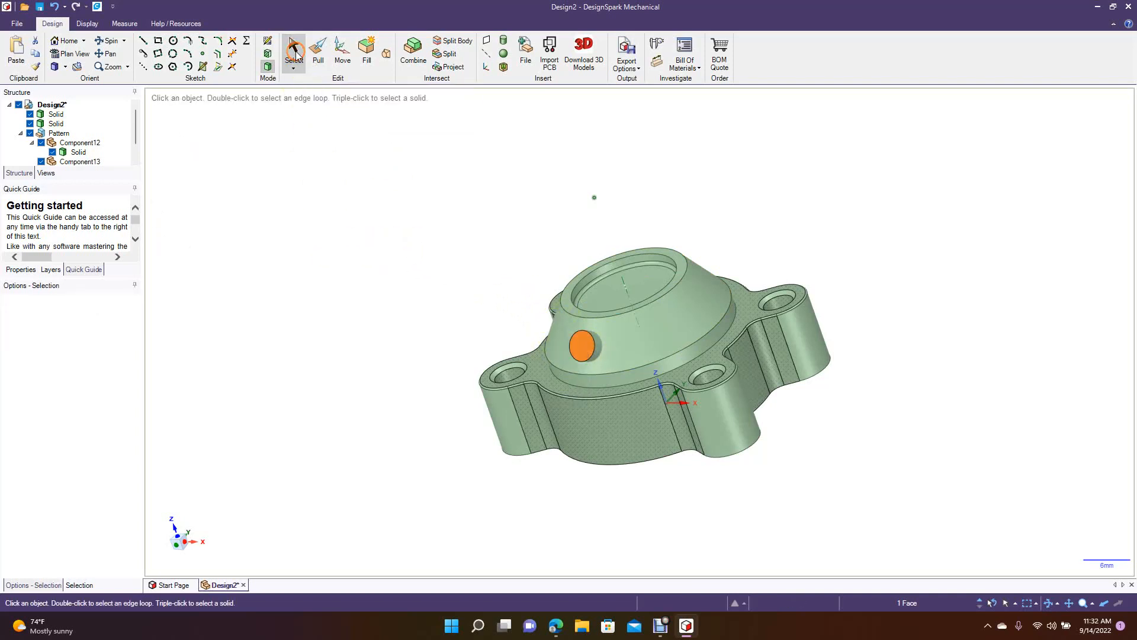
pyautogui.click(359, 313)
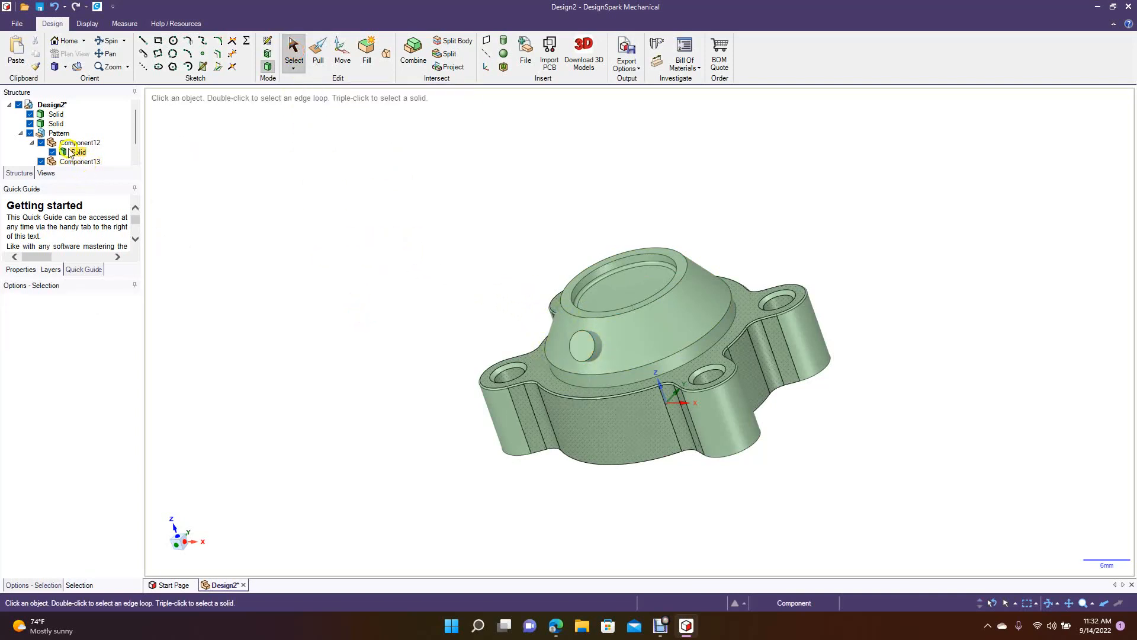
# Create a circular pattern of six copies of the peg solid around the cone's axis at 60° spacing.
pyautogui.moveTo(138, 122); pyautogui.dragTo(132, 148)
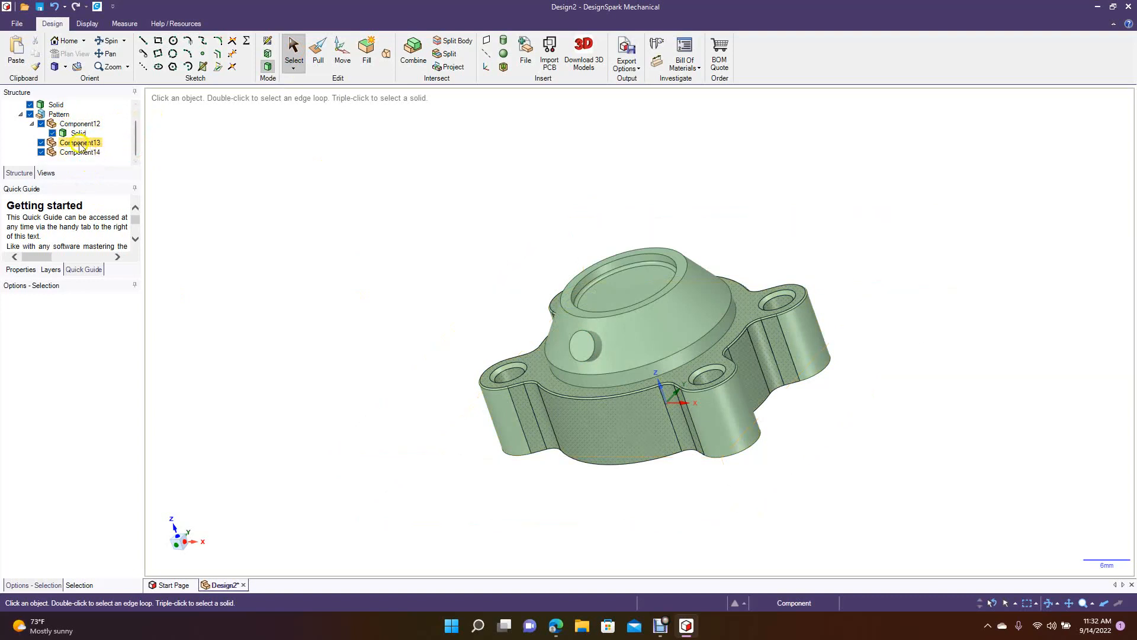
pyautogui.click(54, 106)
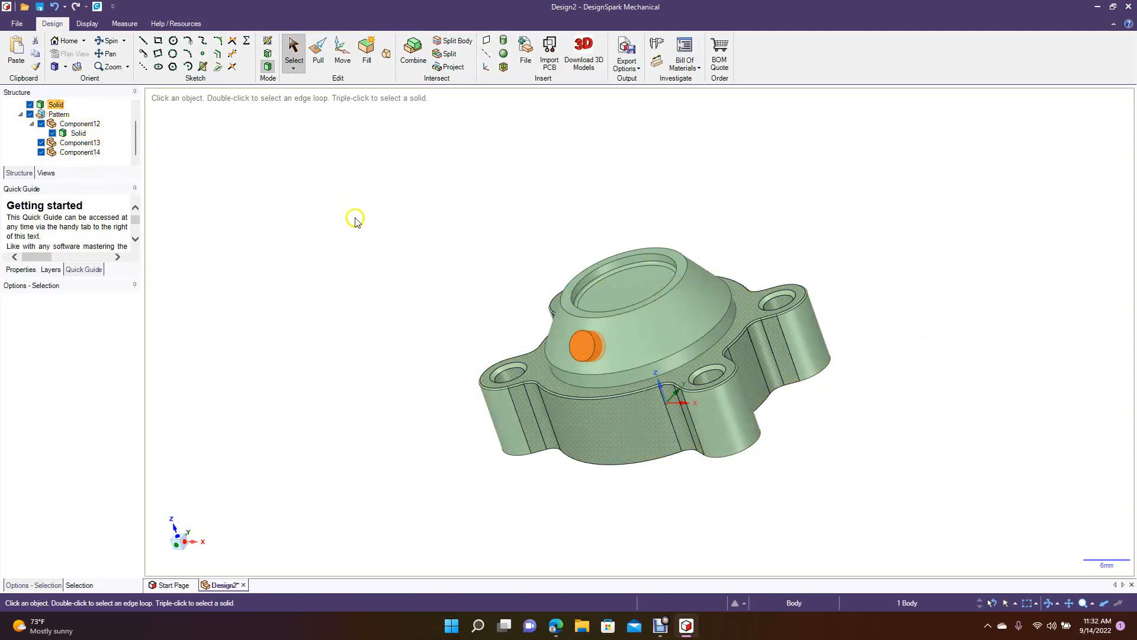
pyautogui.click(342, 52)
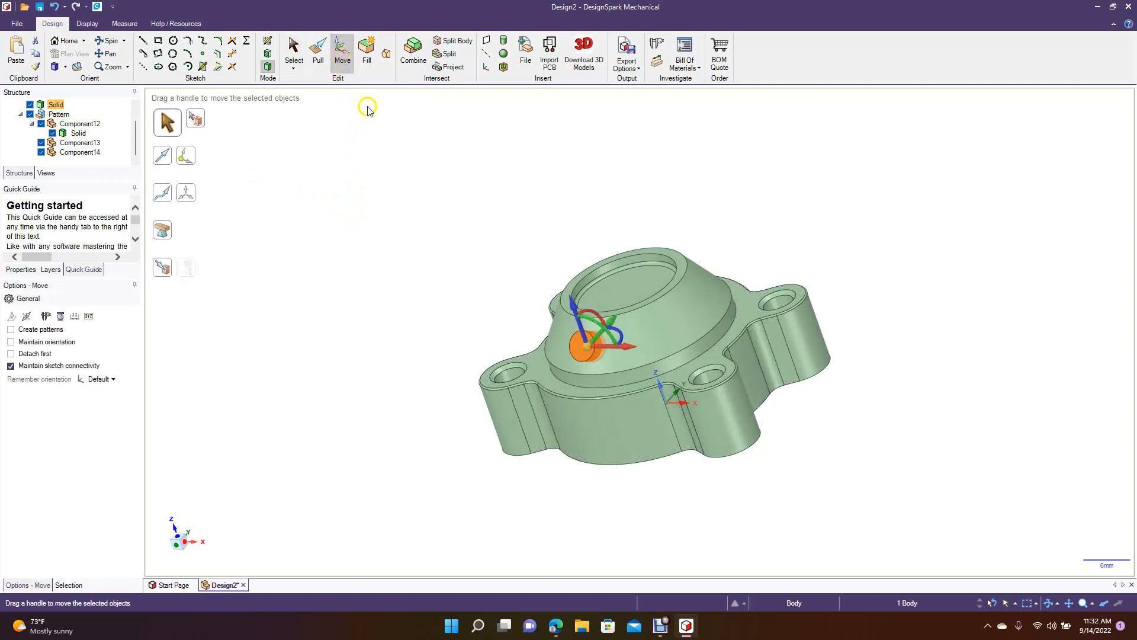
pyautogui.click(37, 328)
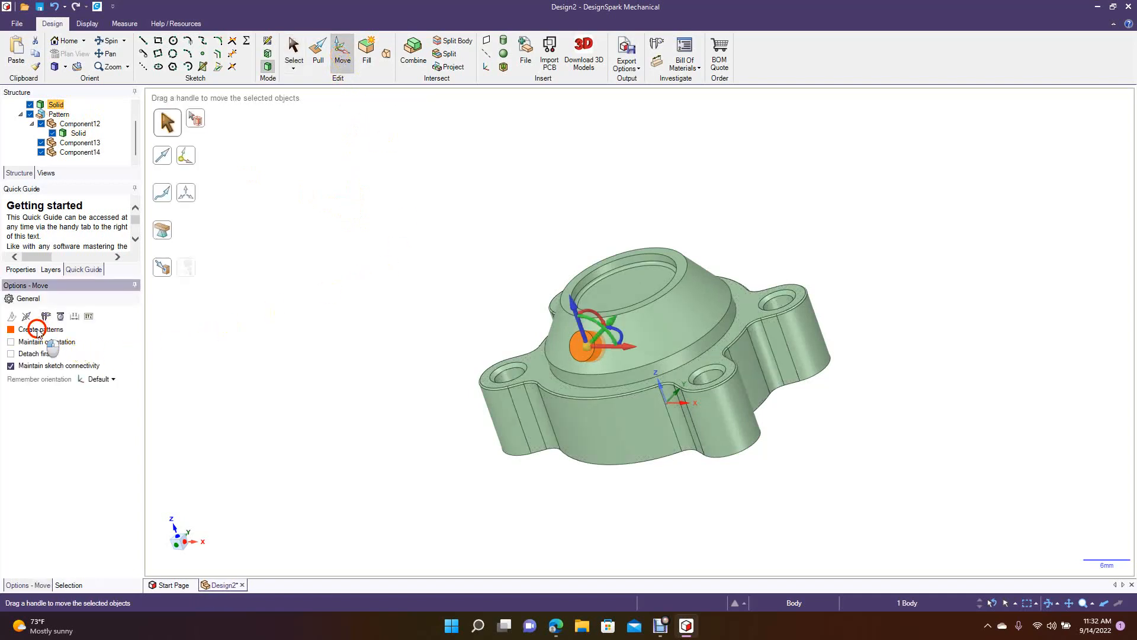
pyautogui.moveTo(592, 363); pyautogui.dragTo(616, 319)
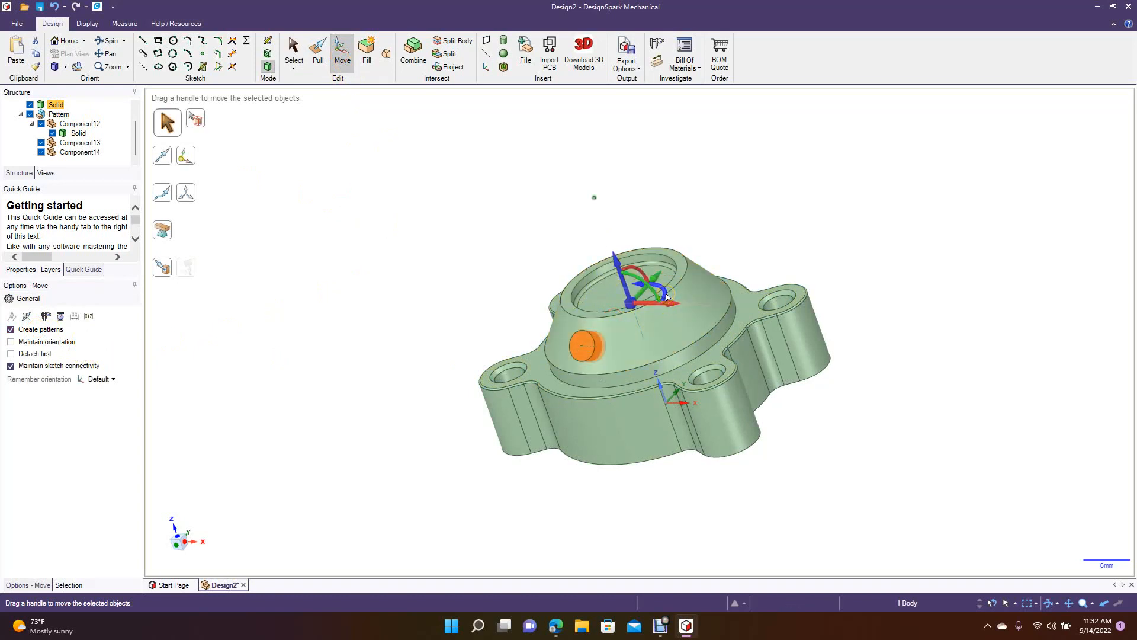
pyautogui.moveTo(666, 296); pyautogui.dragTo(663, 277)
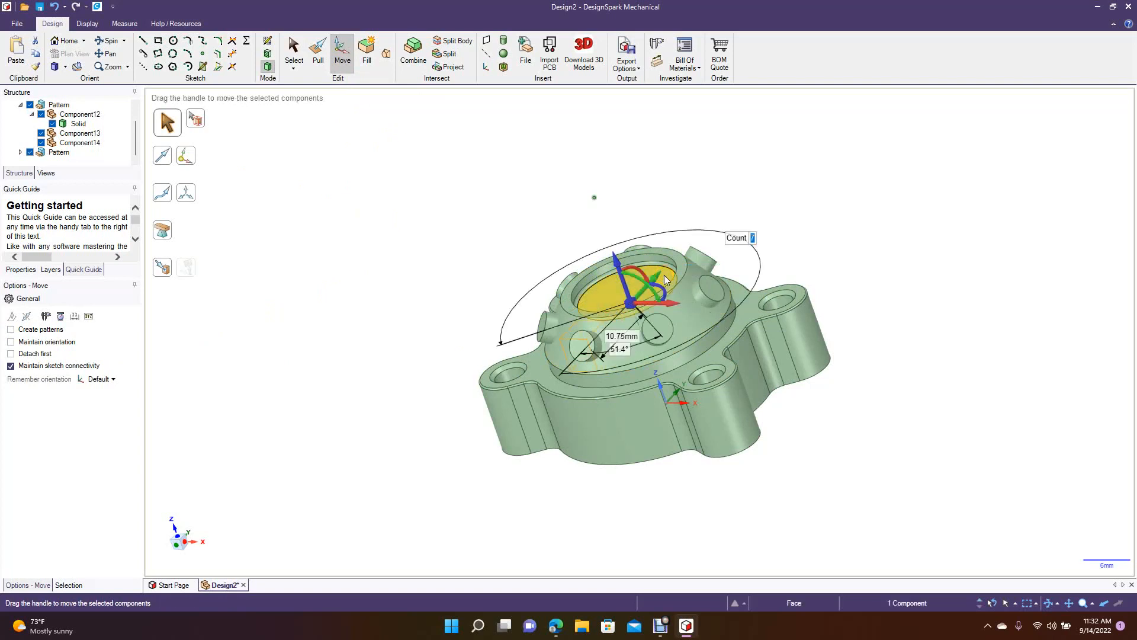
pyautogui.write('6')
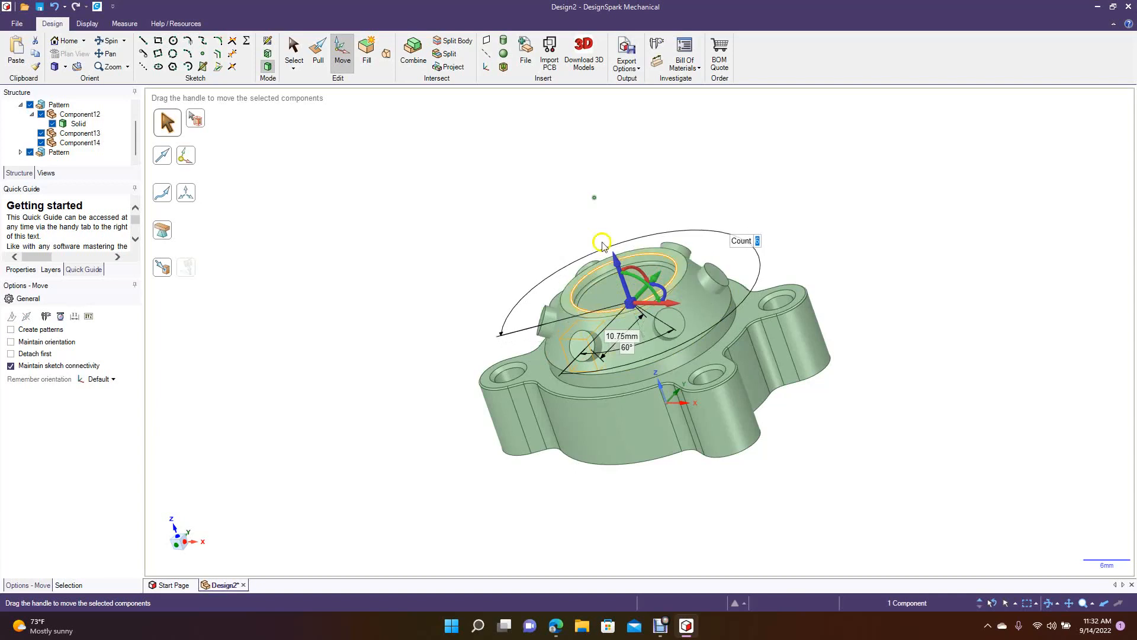
pyautogui.click(294, 52)
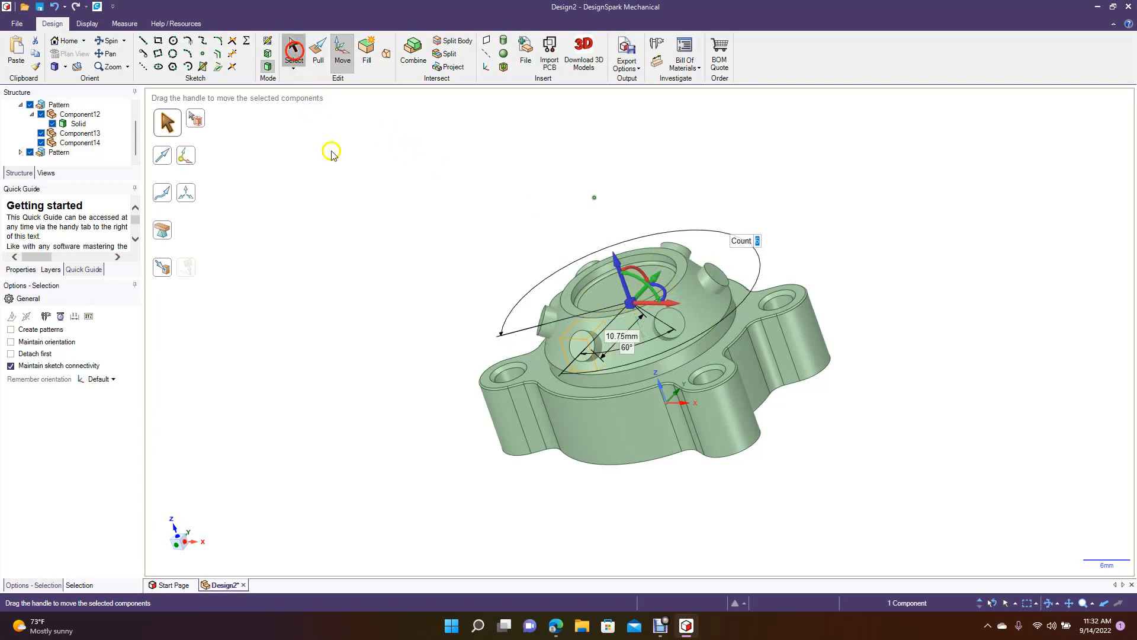
pyautogui.click(108, 41)
pyautogui.moveTo(287, 218); pyautogui.dragTo(331, 308)
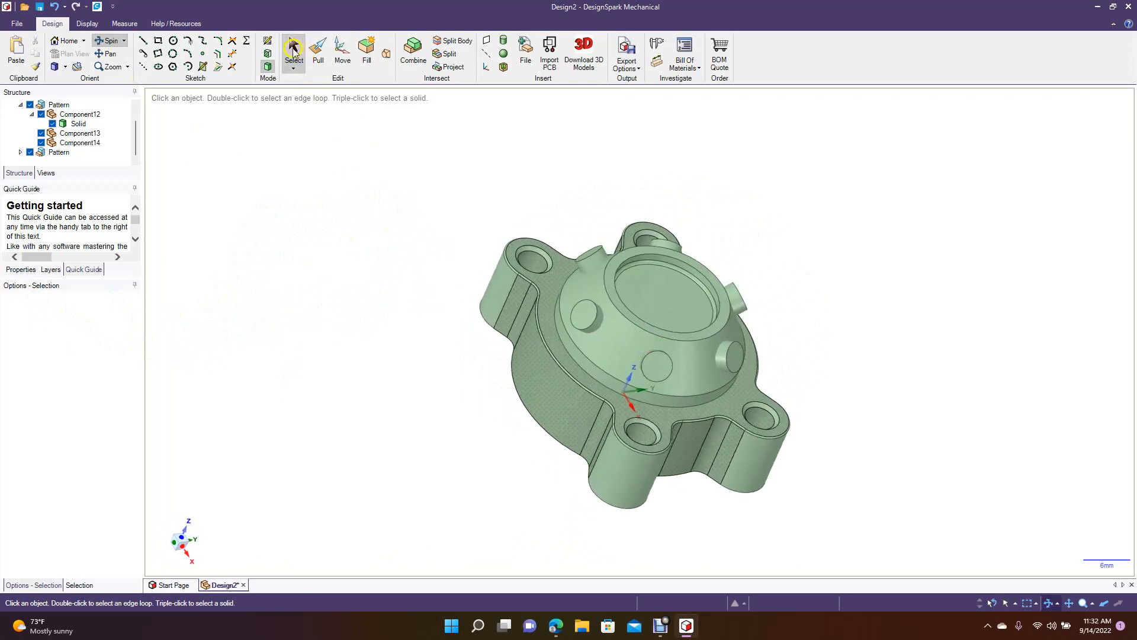
# Round the outer edge of one patterned peg with a small radius that leaves a flat end face.
pyautogui.click(592, 340)
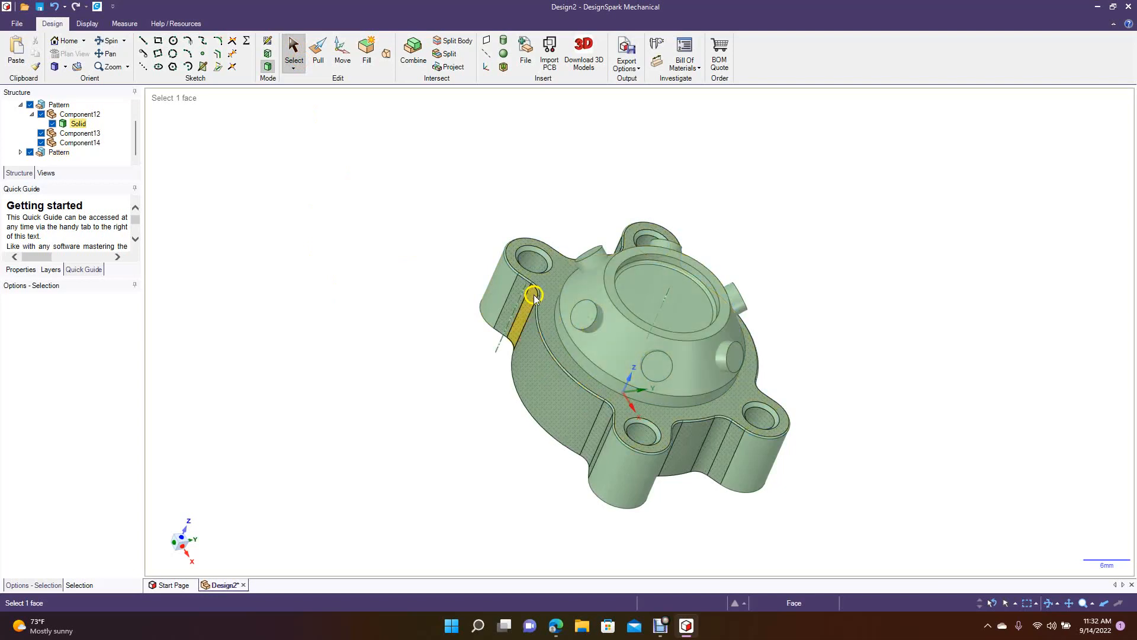
pyautogui.click(318, 57)
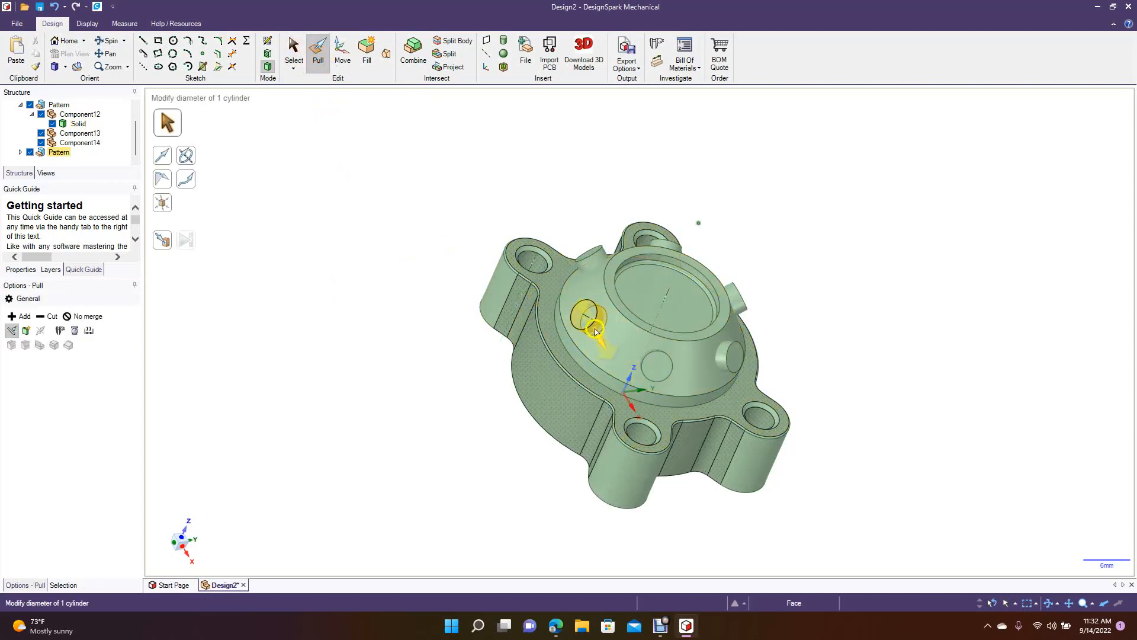
pyautogui.moveTo(590, 328); pyautogui.dragTo(610, 314)
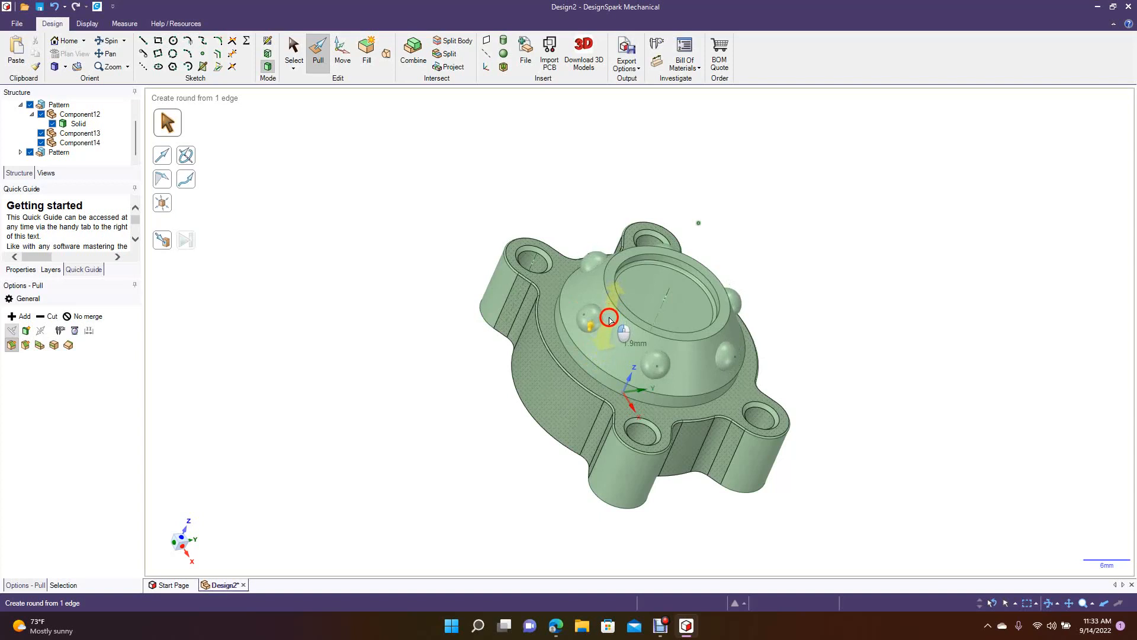
pyautogui.moveTo(610, 321); pyautogui.dragTo(614, 330)
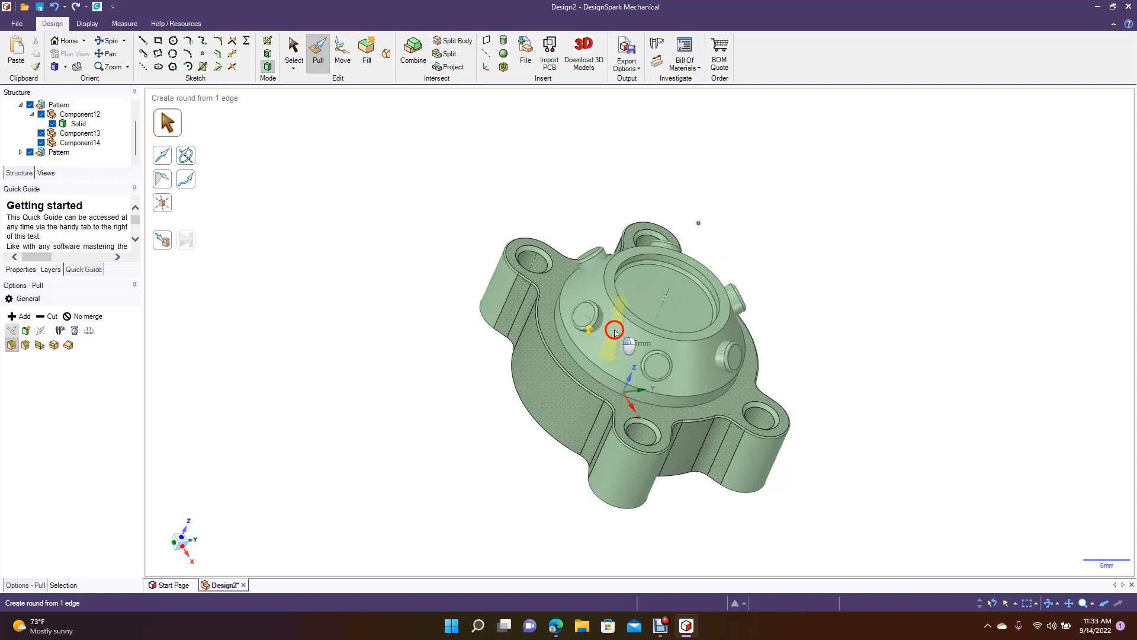
pyautogui.moveTo(614, 330); pyautogui.dragTo(615, 332)
pyautogui.click(397, 434)
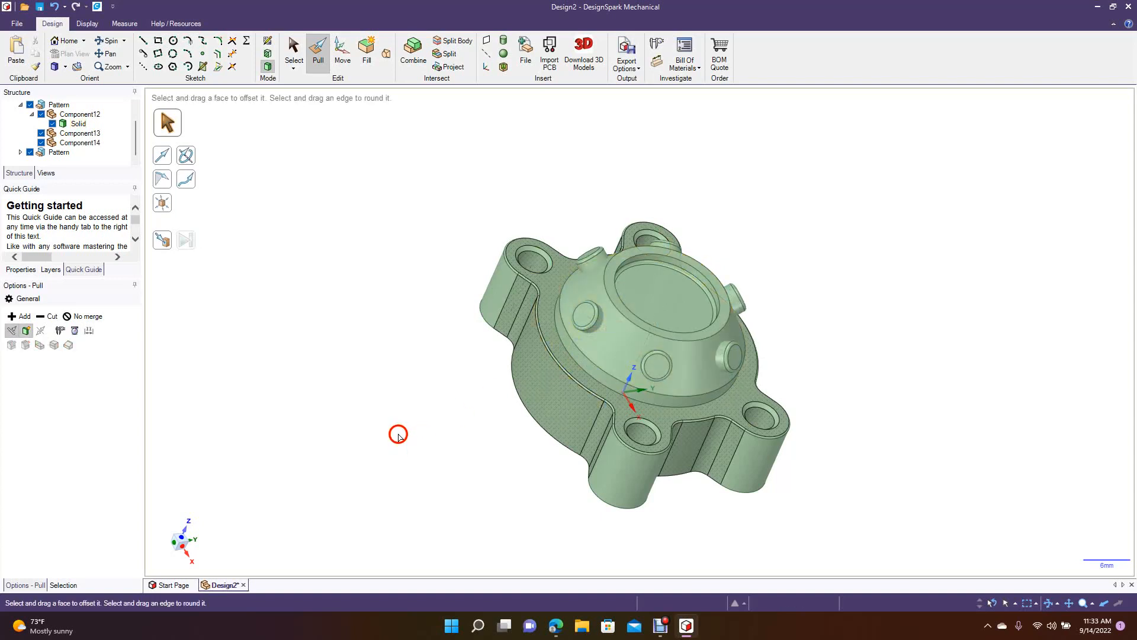
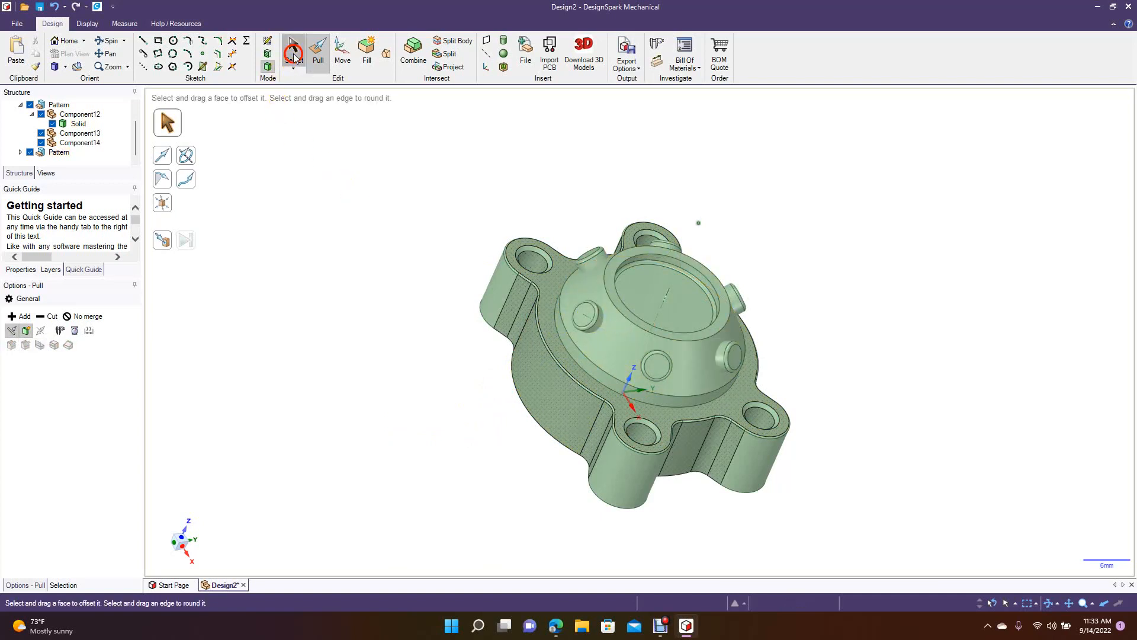
# Merge the housing and all six pegs into one solid with Combine.
pyautogui.click(294, 56)
pyautogui.hotkey('ctrl', 'a')
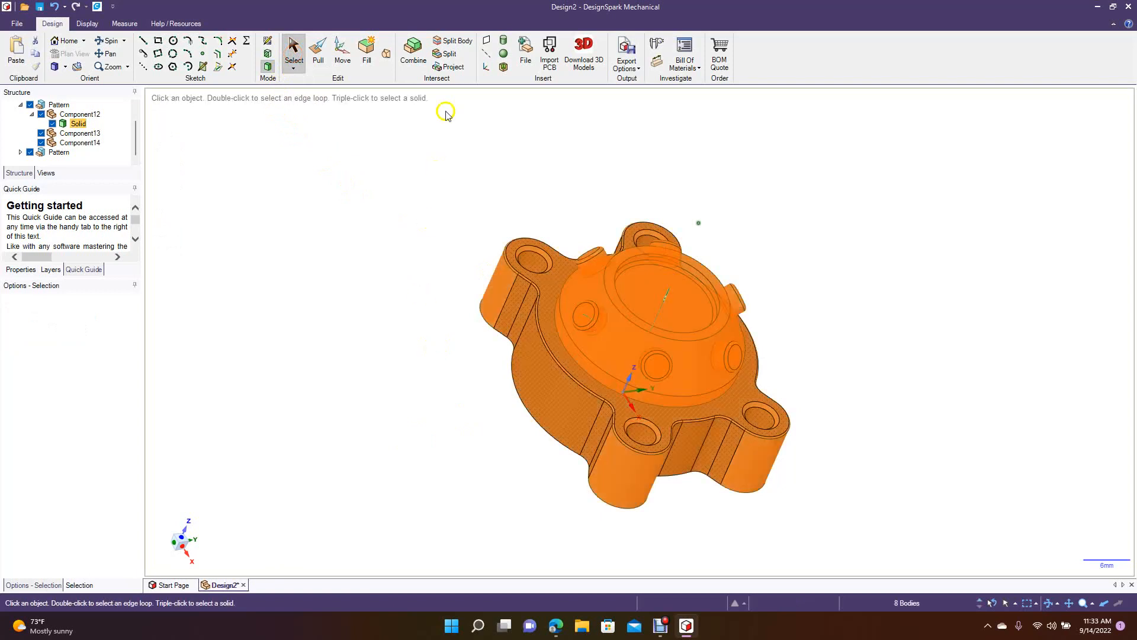
pyautogui.click(413, 54)
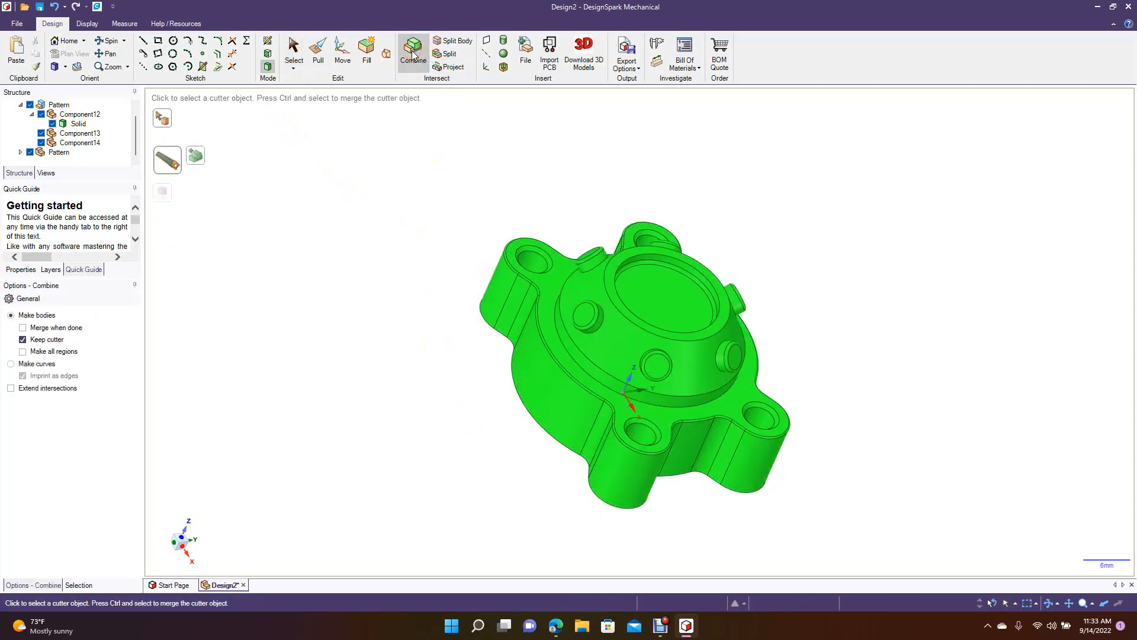
pyautogui.click(294, 56)
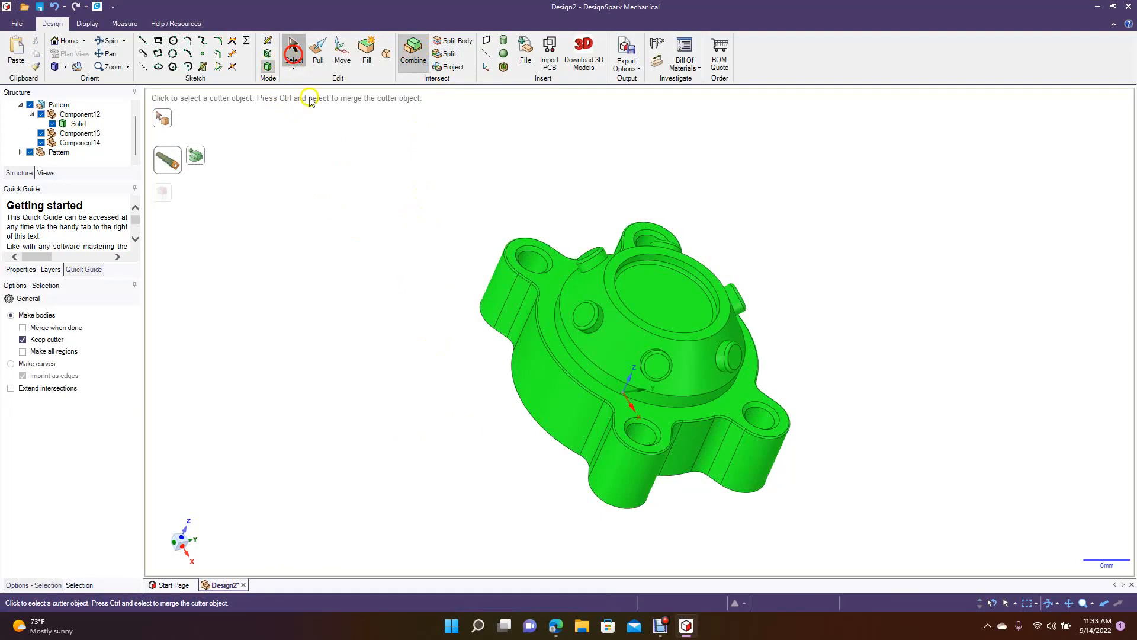
pyautogui.click(367, 216)
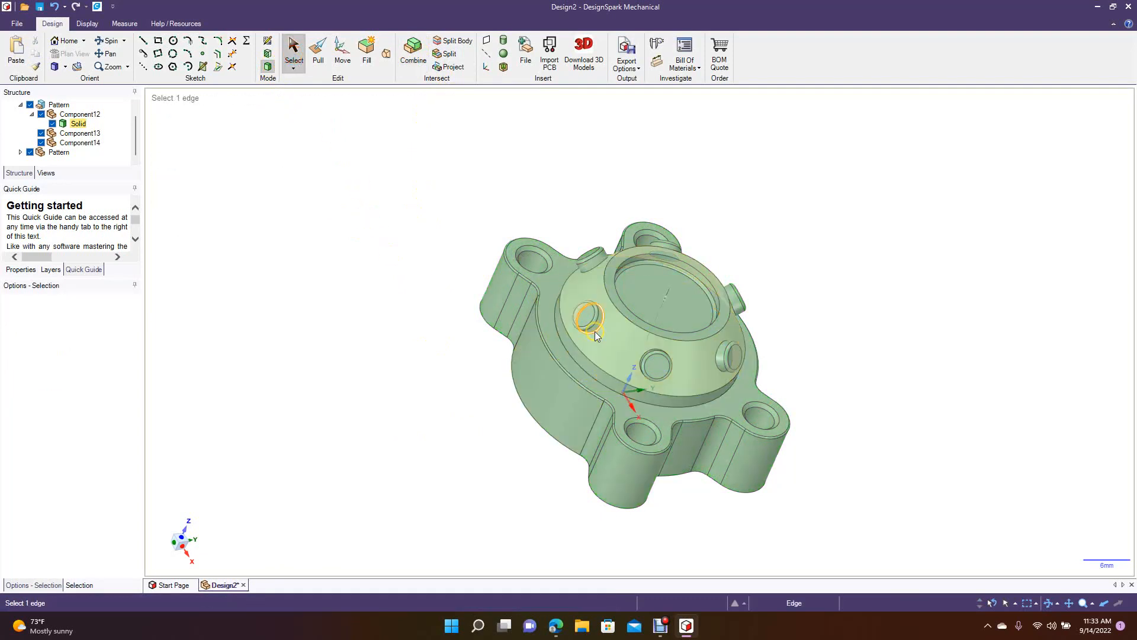
# Round the base edge where one peg meets the cone with a small radius.
pyautogui.scroll(4, 595, 332)
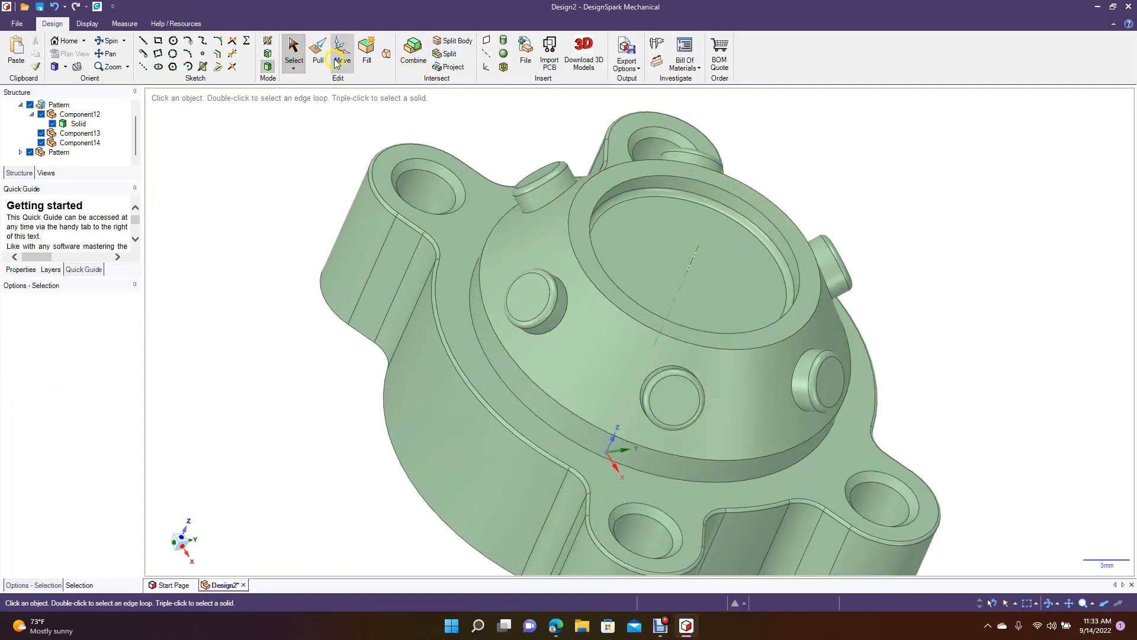
pyautogui.click(318, 56)
pyautogui.click(560, 327)
pyautogui.moveTo(560, 327)
pyautogui.mouseDown()
pyautogui.moveTo(571, 341)
pyautogui.moveTo(567, 332)
pyautogui.mouseUp()
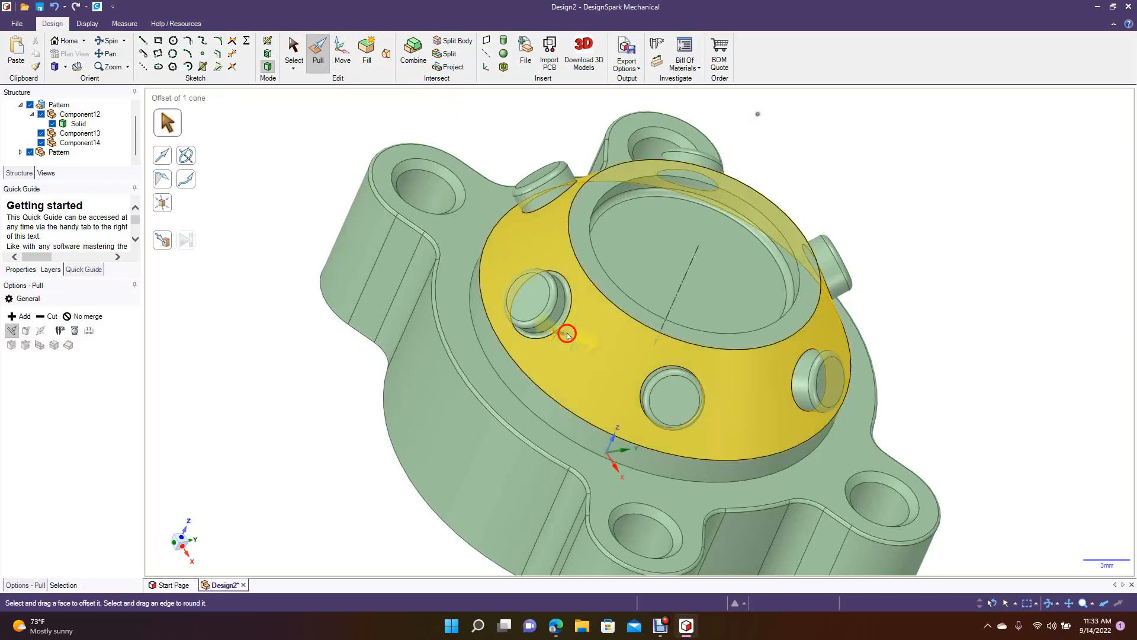
pyautogui.click(285, 398)
pyautogui.click(464, 251)
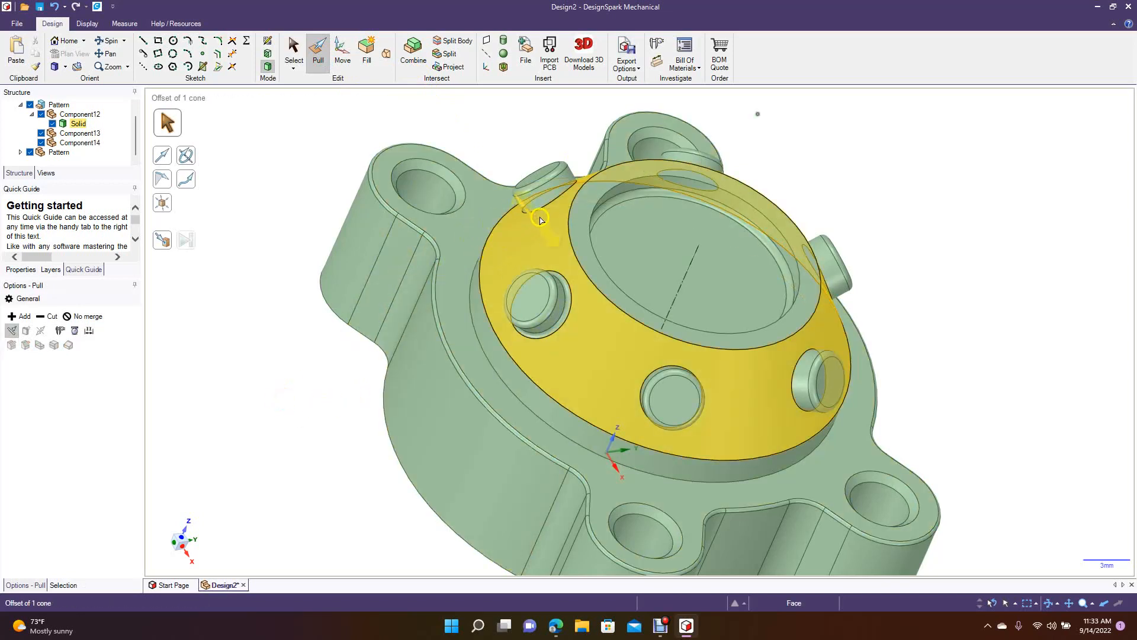
# Round the base edges of three more pegs where they meet the cone with a 0.31 mm radius.
pyautogui.click(548, 206)
pyautogui.write('0')
pyautogui.moveTo(548, 206); pyautogui.dragTo(554, 210)
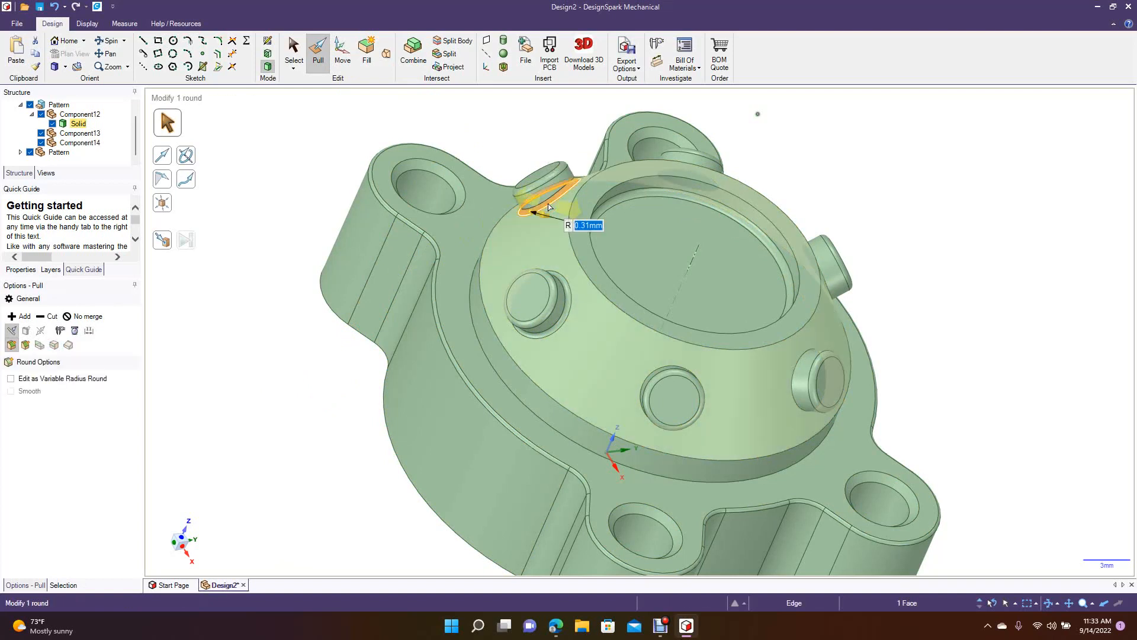
pyautogui.click(643, 383)
pyautogui.write('0.31')
pyautogui.press('Return')
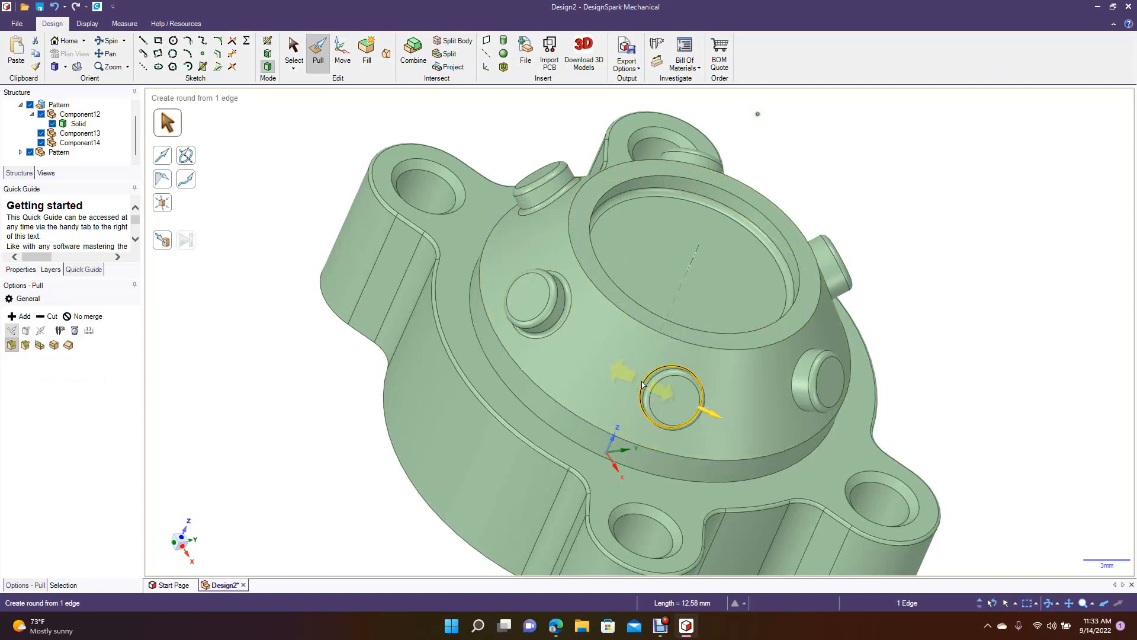
pyautogui.click(792, 381)
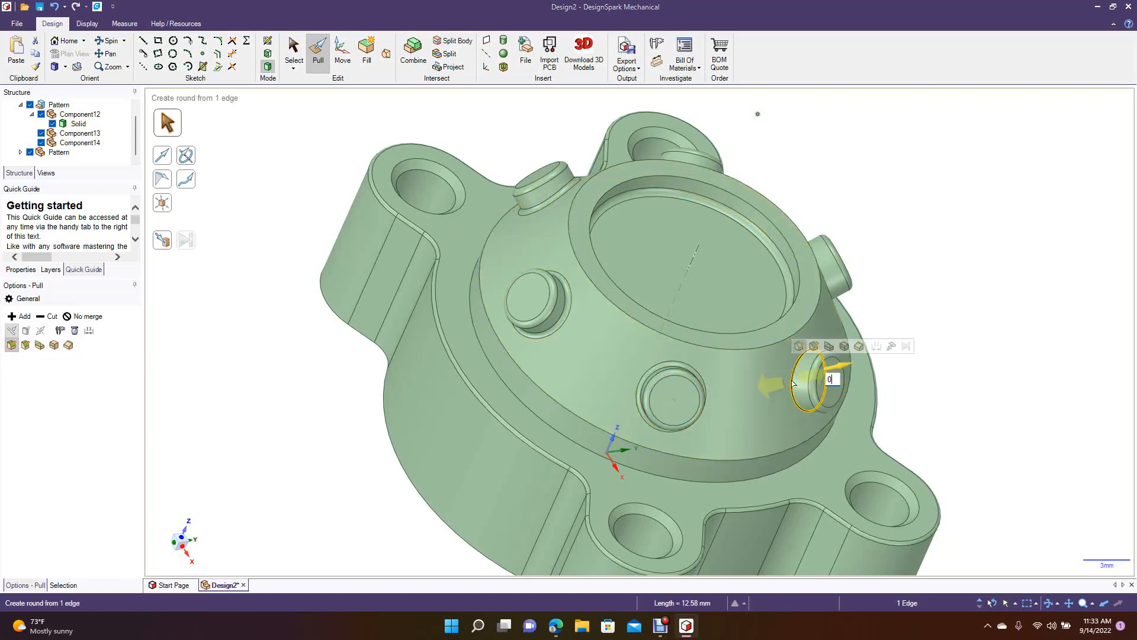
pyautogui.press('Return')
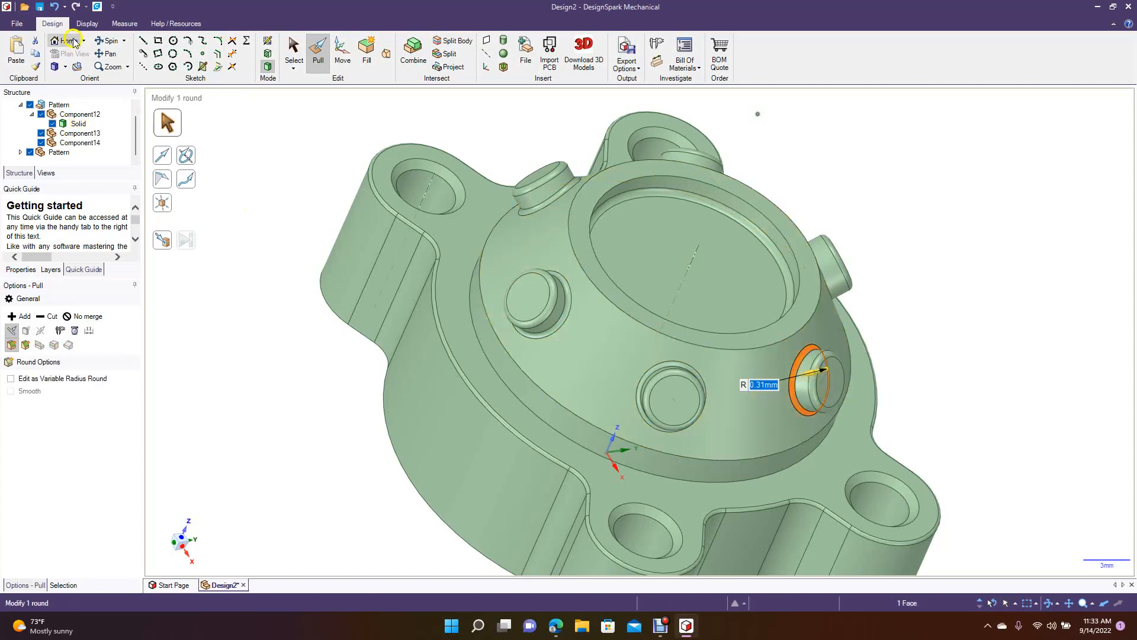
# Round the base edges of the two remaining pegs on the cone with a 0.31 mm radius.
pyautogui.click(112, 43)
pyautogui.moveTo(324, 322); pyautogui.dragTo(236, 327)
pyautogui.click(320, 51)
pyautogui.click(605, 285)
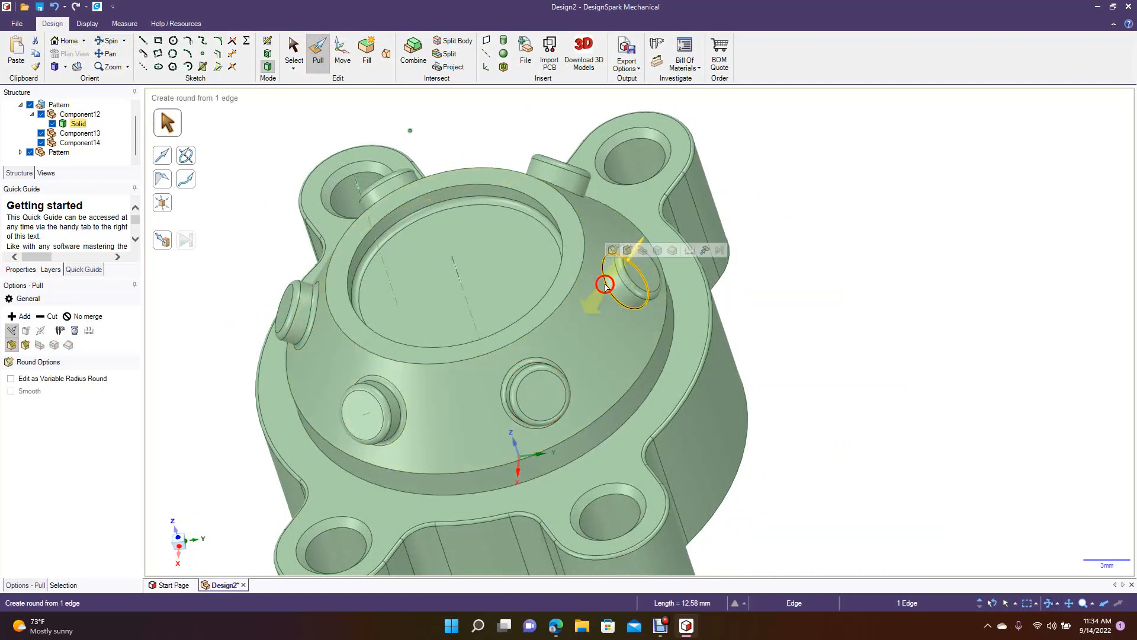
pyautogui.write('0.31')
pyautogui.press('Return')
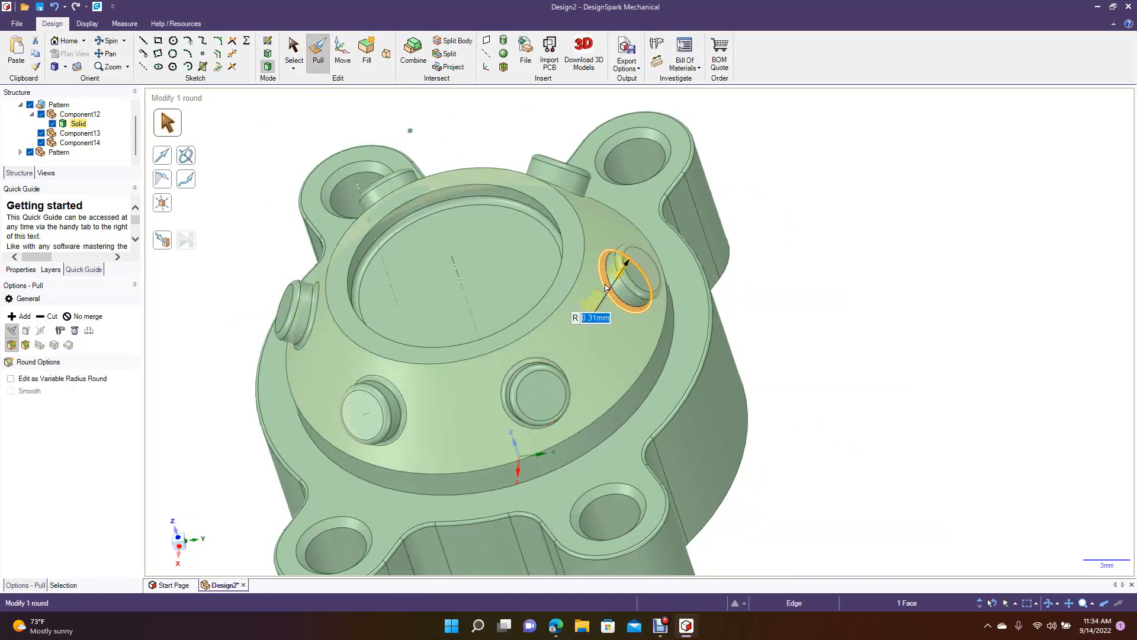
pyautogui.click(580, 196)
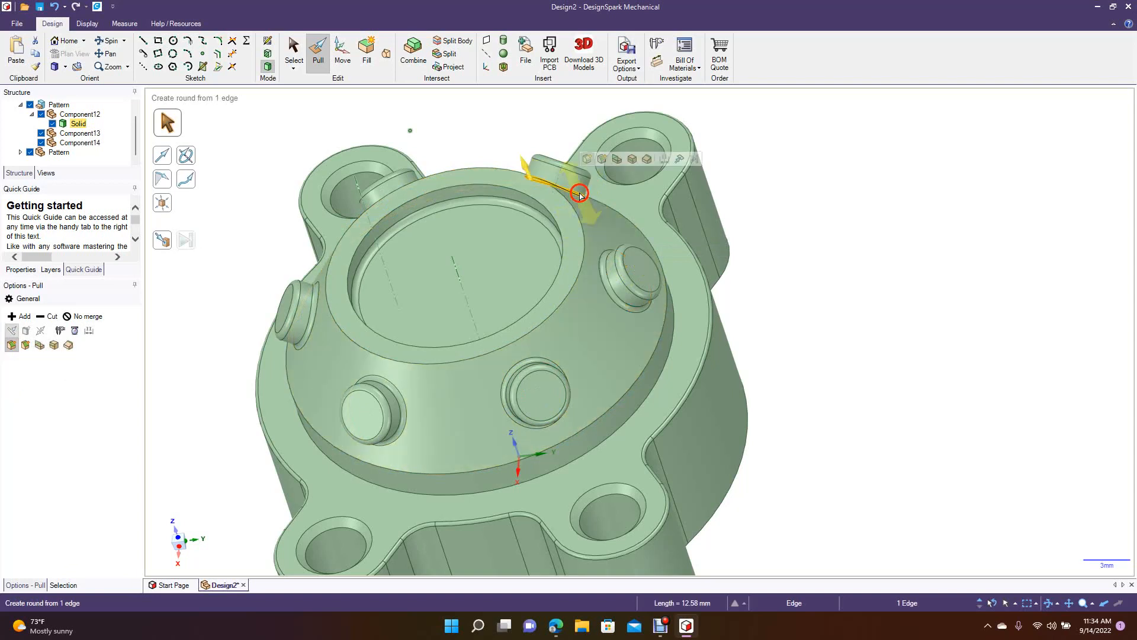
pyautogui.press('Return')
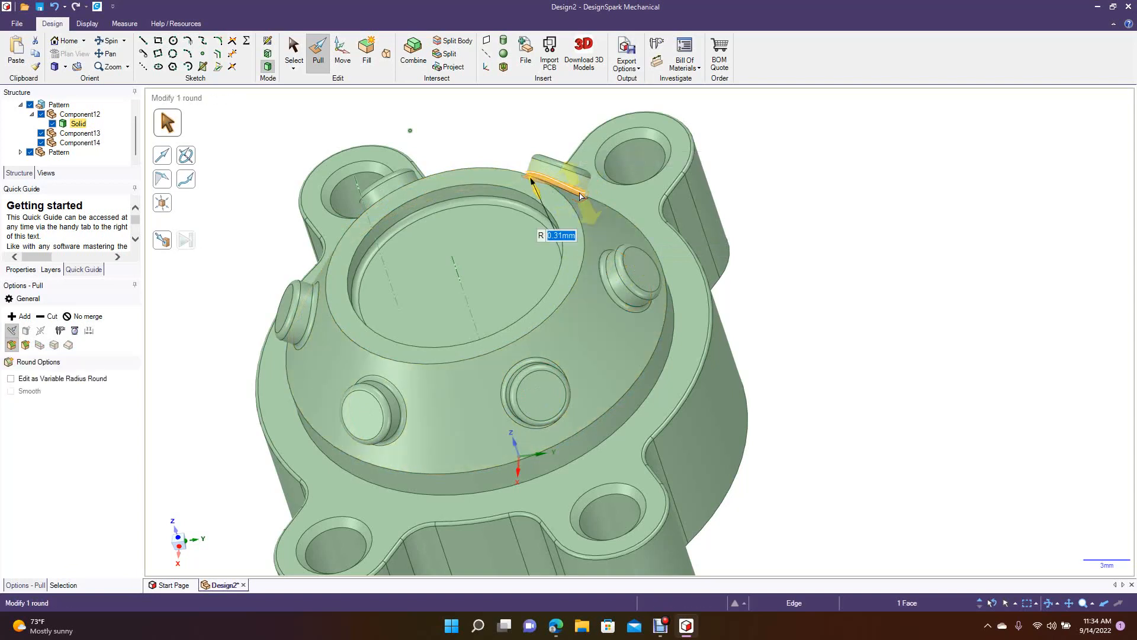
# Examine whether the pegs form one body with the housing by selecting a peg's end face and its connected faces.
pyautogui.click(296, 60)
pyautogui.click(107, 40)
pyautogui.moveTo(249, 261); pyautogui.dragTo(225, 257)
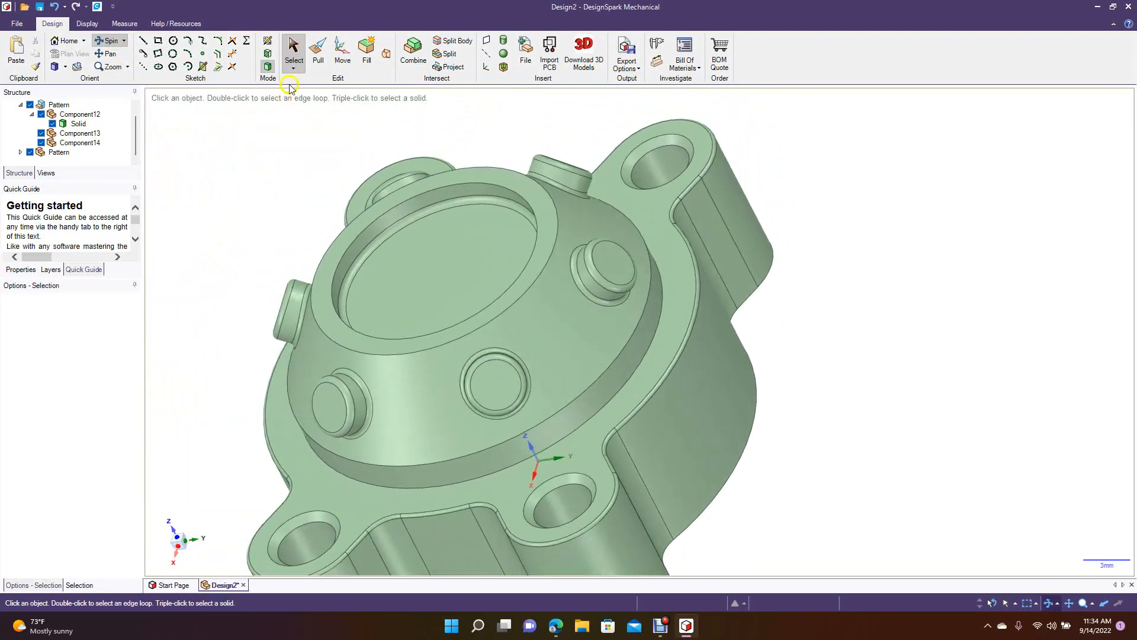
pyautogui.click(294, 47)
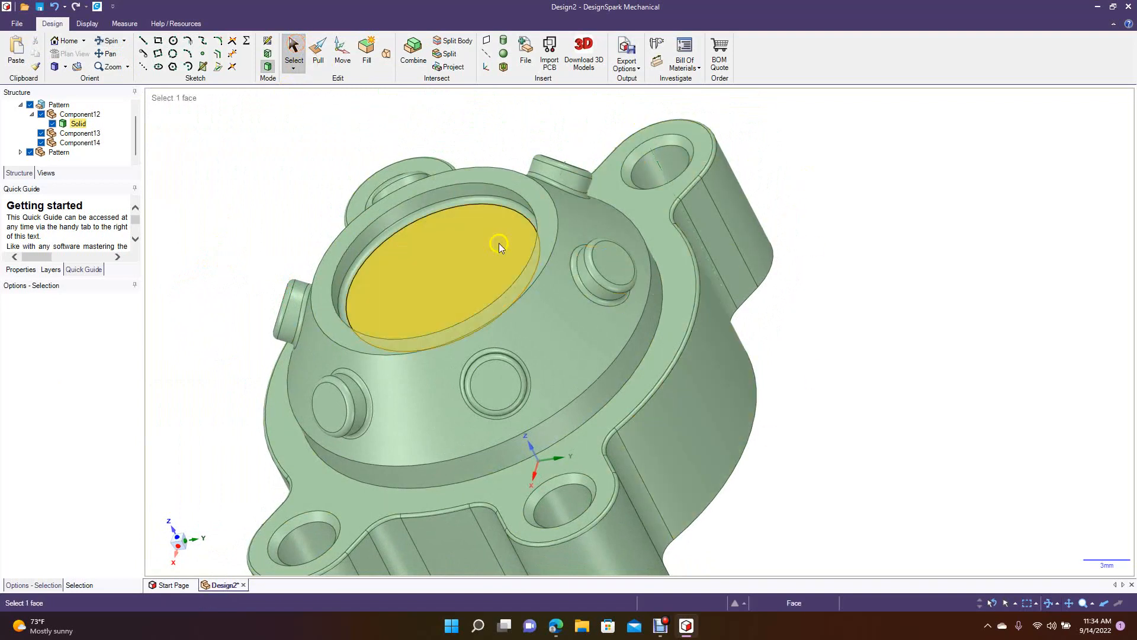
pyautogui.click(723, 274)
pyautogui.click(695, 242)
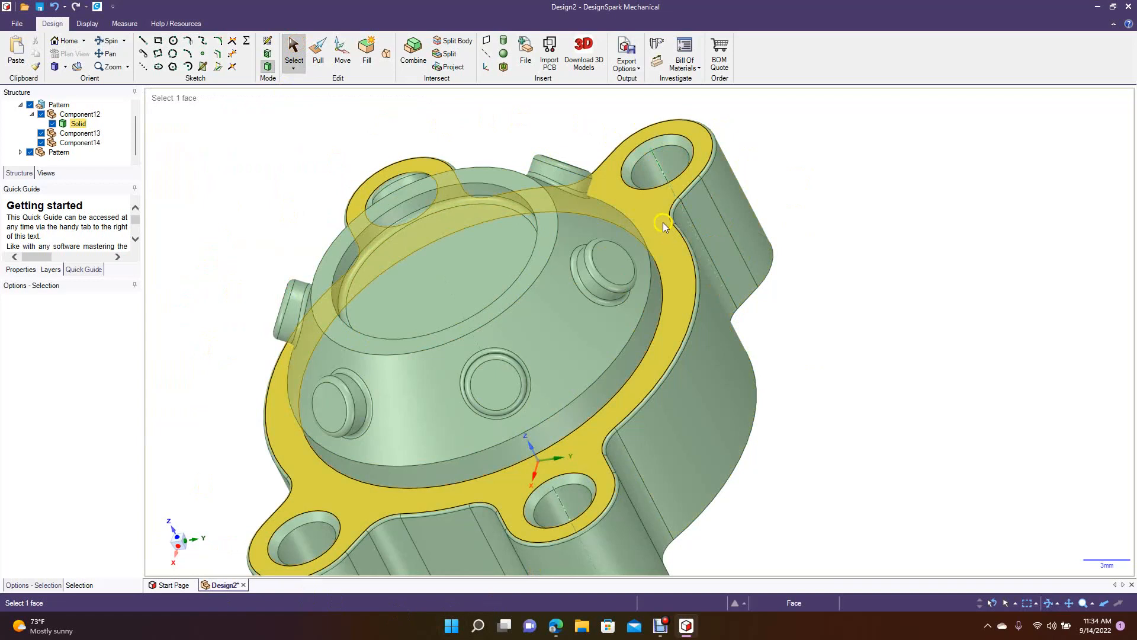
pyautogui.click(605, 277)
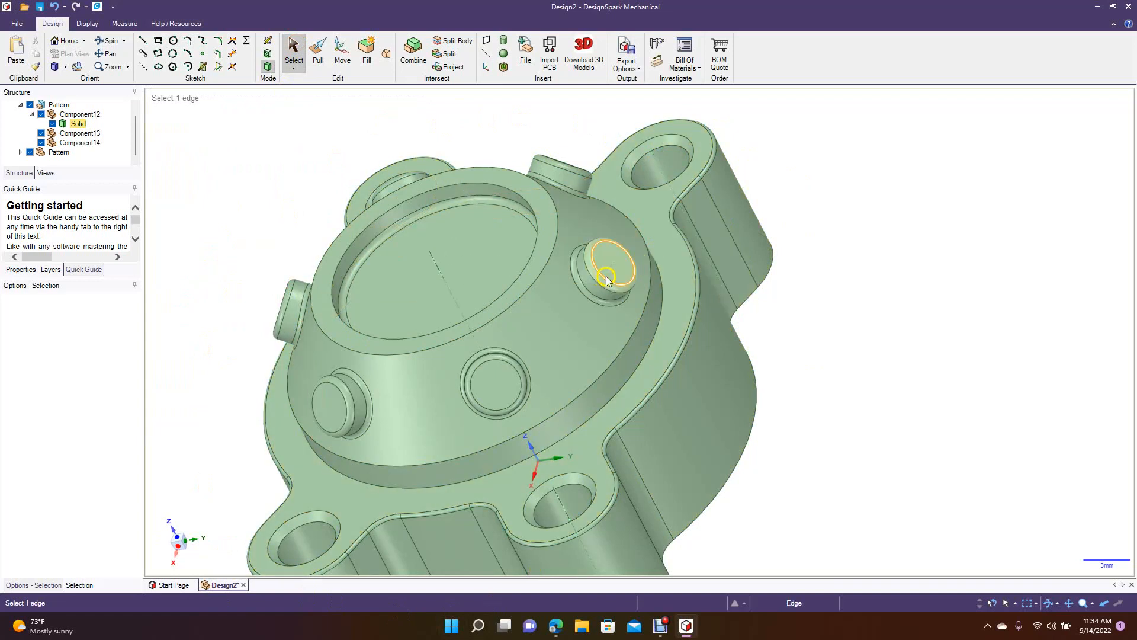
pyautogui.tripleClick(608, 276)
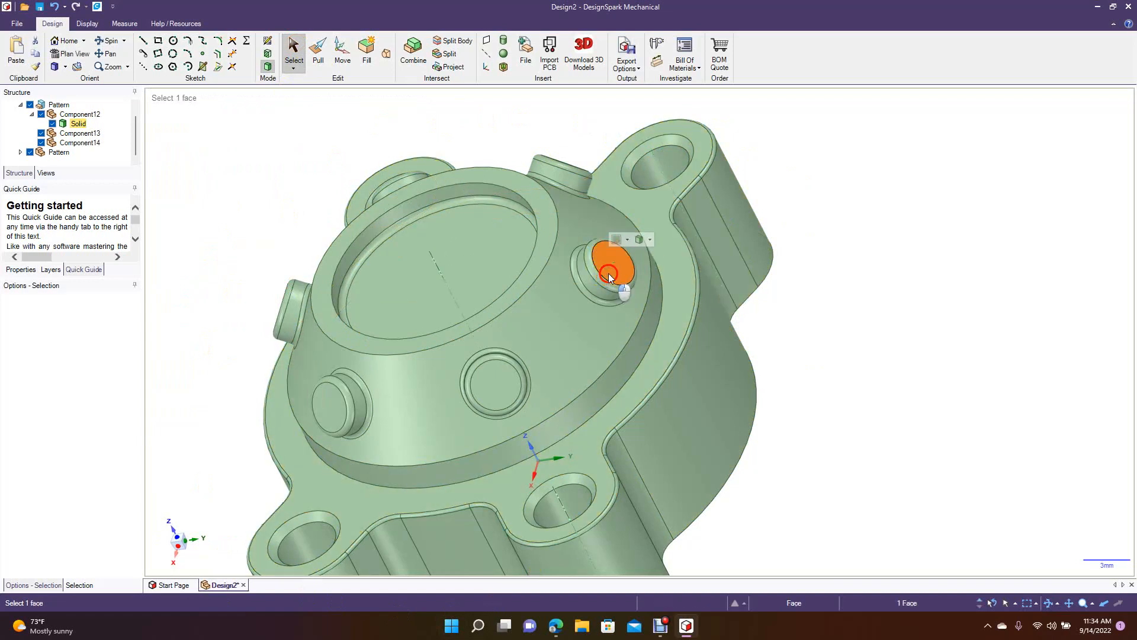
pyautogui.click(800, 332)
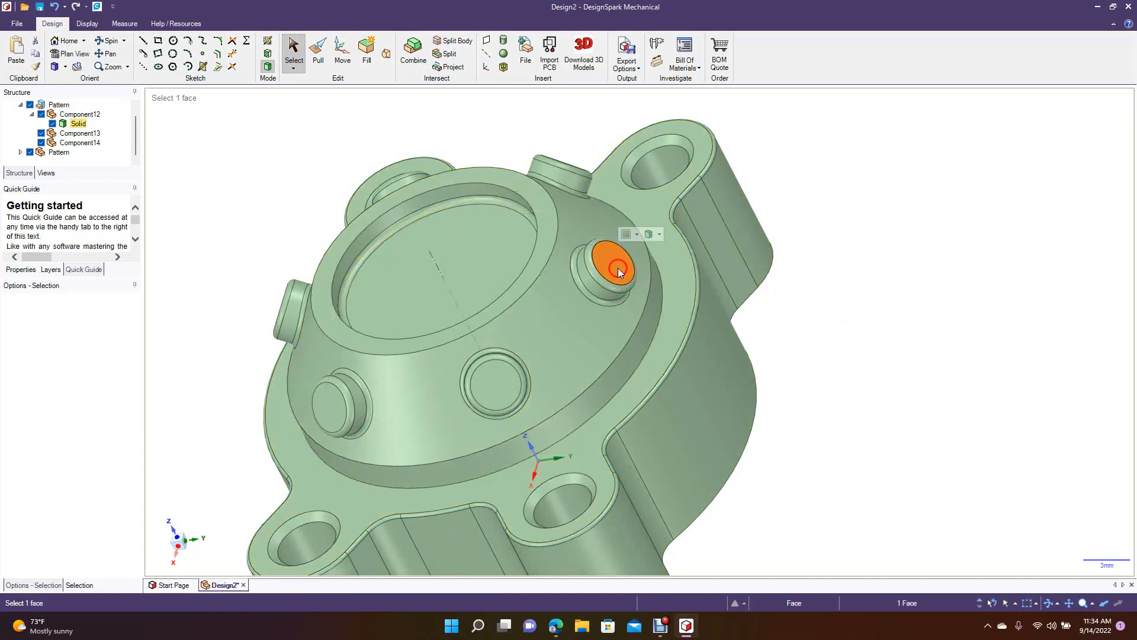
pyautogui.doubleClick(617, 267)
pyautogui.click(246, 189)
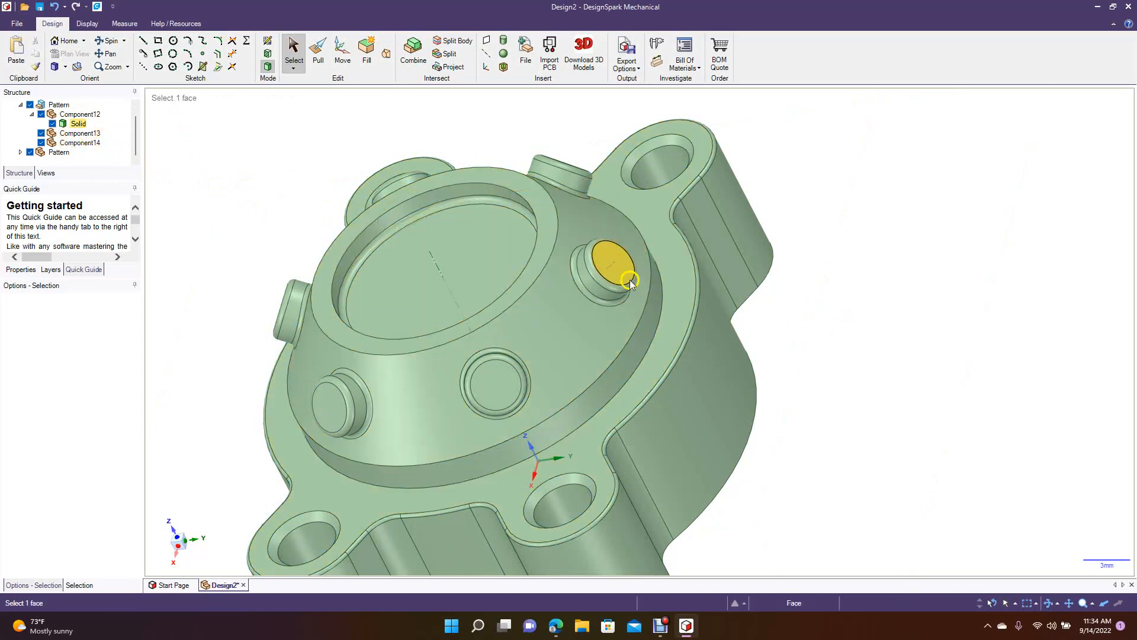
pyautogui.moveTo(809, 345); pyautogui.dragTo(567, 232)
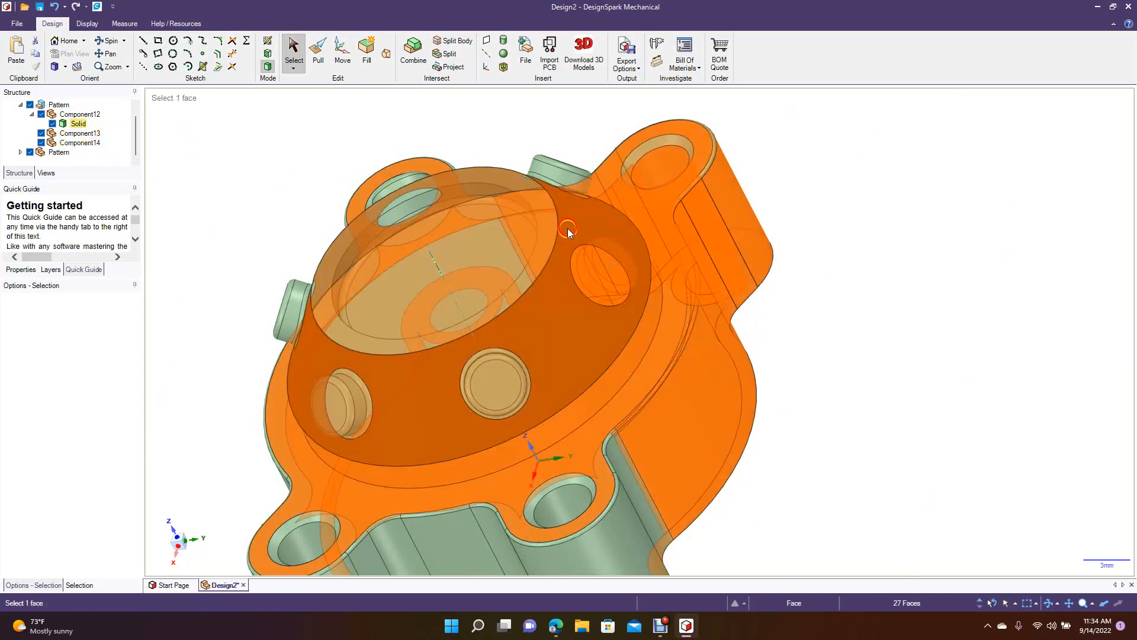
pyautogui.click(926, 335)
pyautogui.click(615, 260)
pyautogui.rightClick(609, 261)
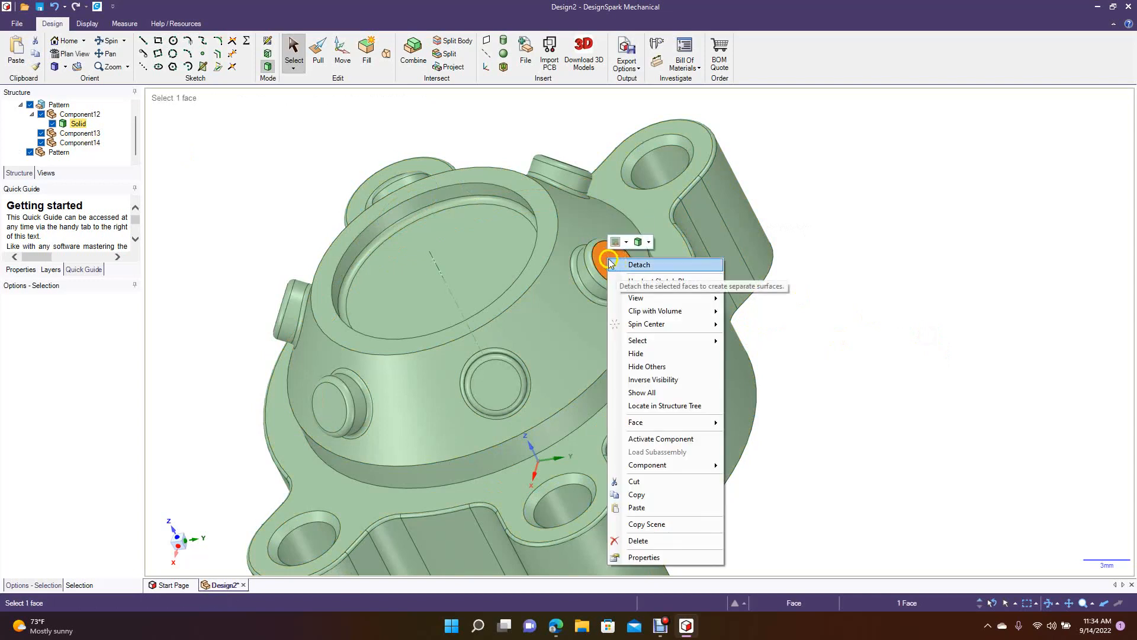
pyautogui.click(602, 255)
pyautogui.click(859, 274)
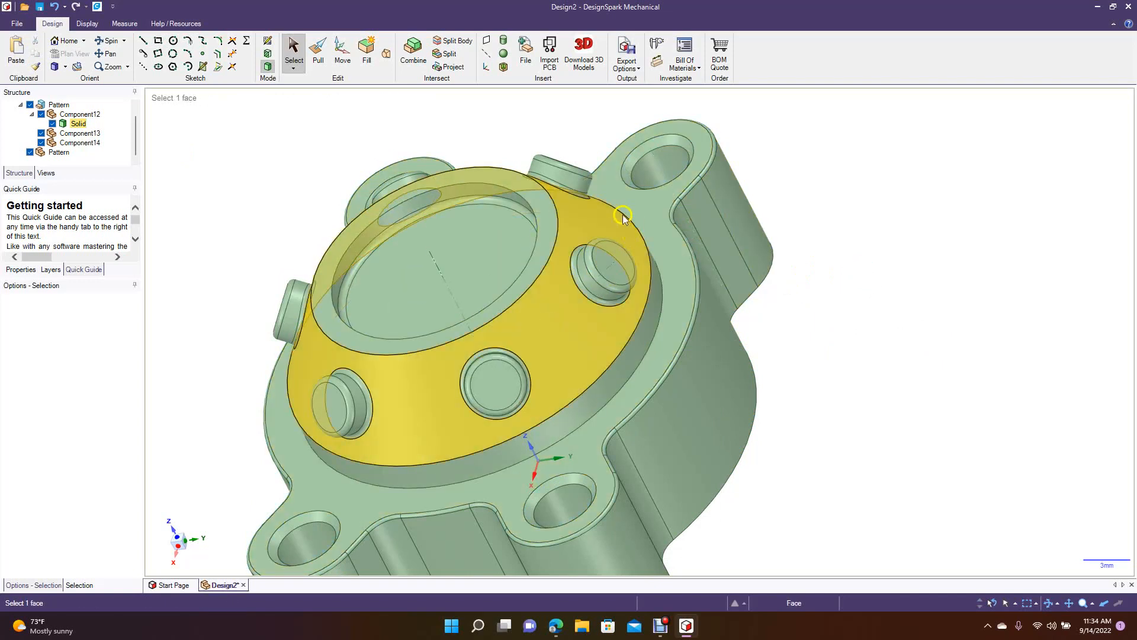
# Round the edge where the boss's base collar meets the flange's top face with a radius of about 0.48 mm.
pyautogui.click(112, 54)
pyautogui.moveTo(201, 223); pyautogui.dragTo(344, 218)
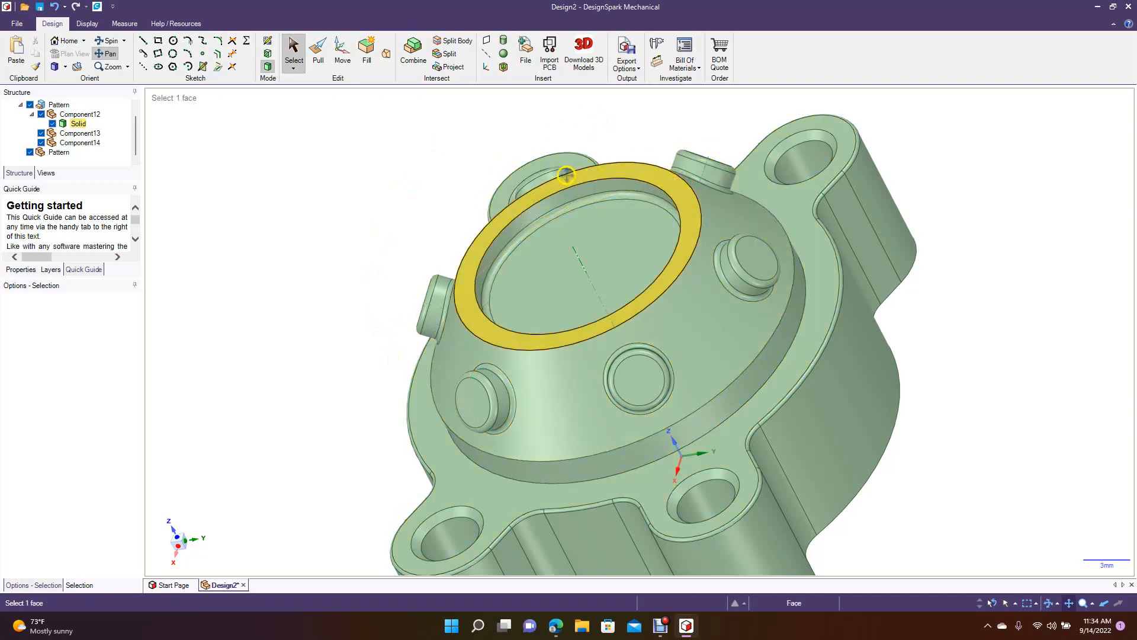
pyautogui.press('z')
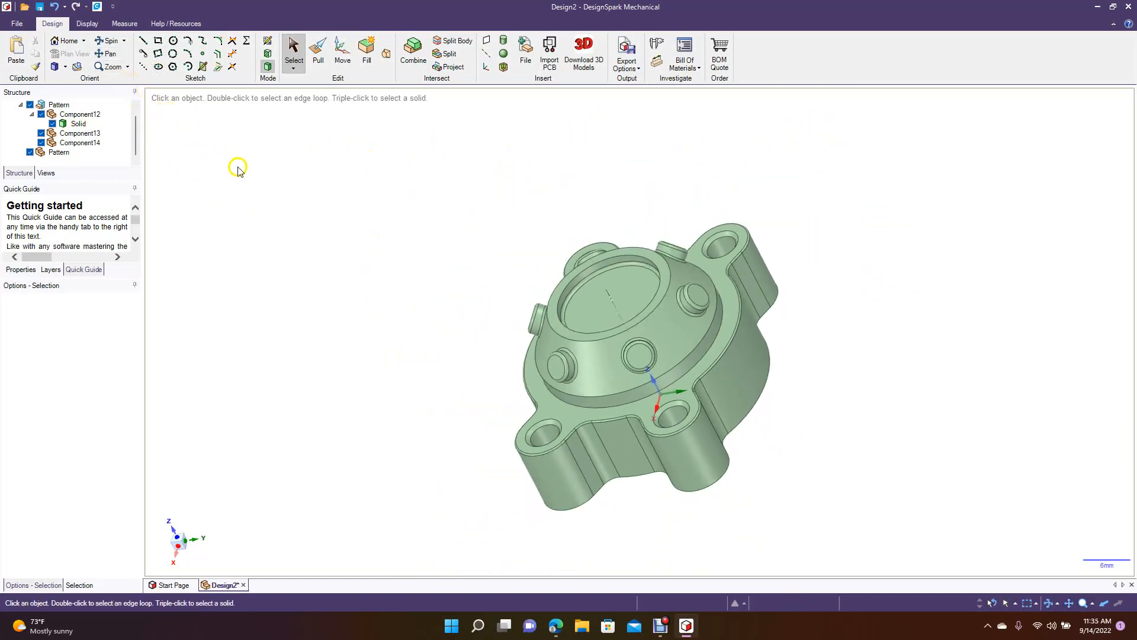
pyautogui.click(104, 40)
pyautogui.moveTo(304, 305); pyautogui.dragTo(444, 305)
pyautogui.click(317, 61)
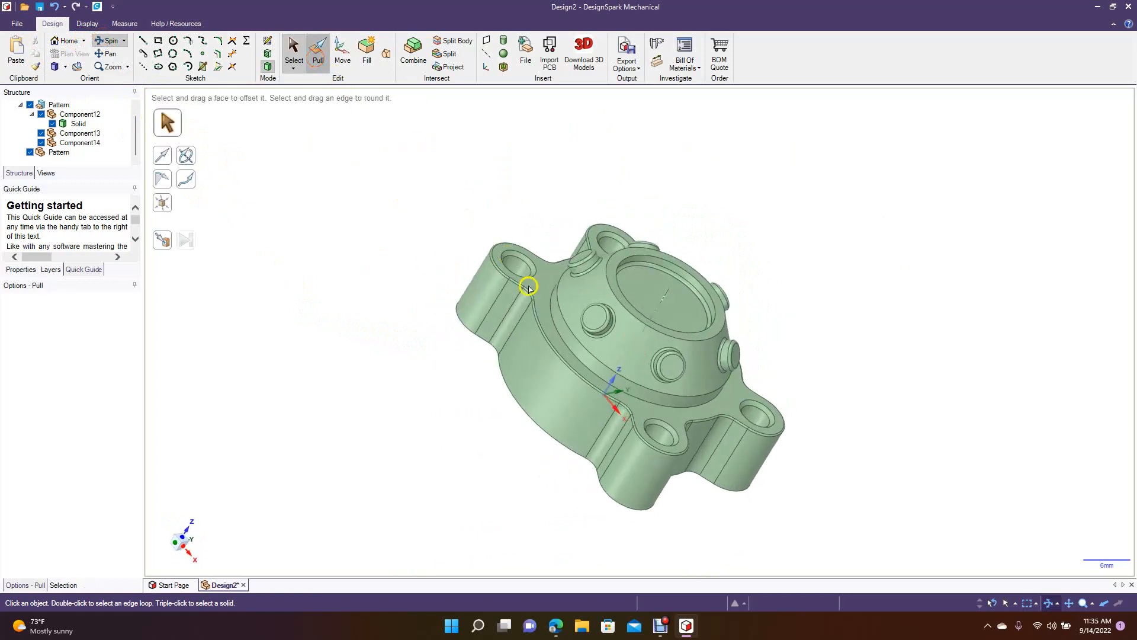
pyautogui.click(557, 336)
pyautogui.moveTo(557, 336); pyautogui.dragTo(541, 326)
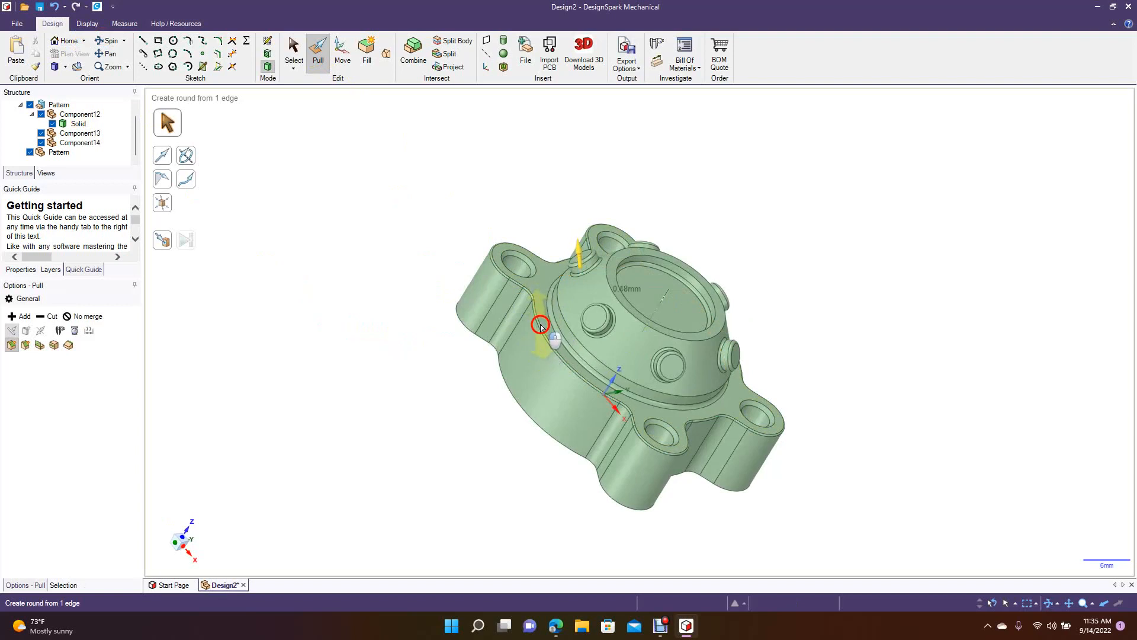
pyautogui.moveTo(541, 327); pyautogui.dragTo(540, 324)
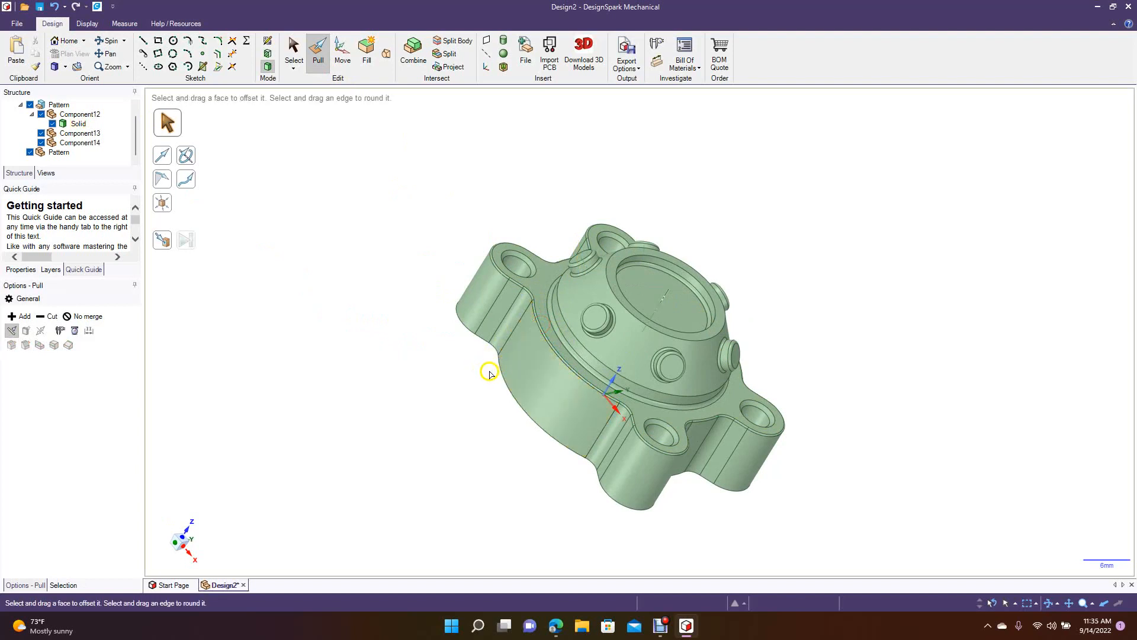
# Round the edges of the boss's annular top rim with a small radius.
pyautogui.click(644, 247)
pyautogui.moveTo(644, 248); pyautogui.dragTo(644, 257)
pyautogui.click(603, 279)
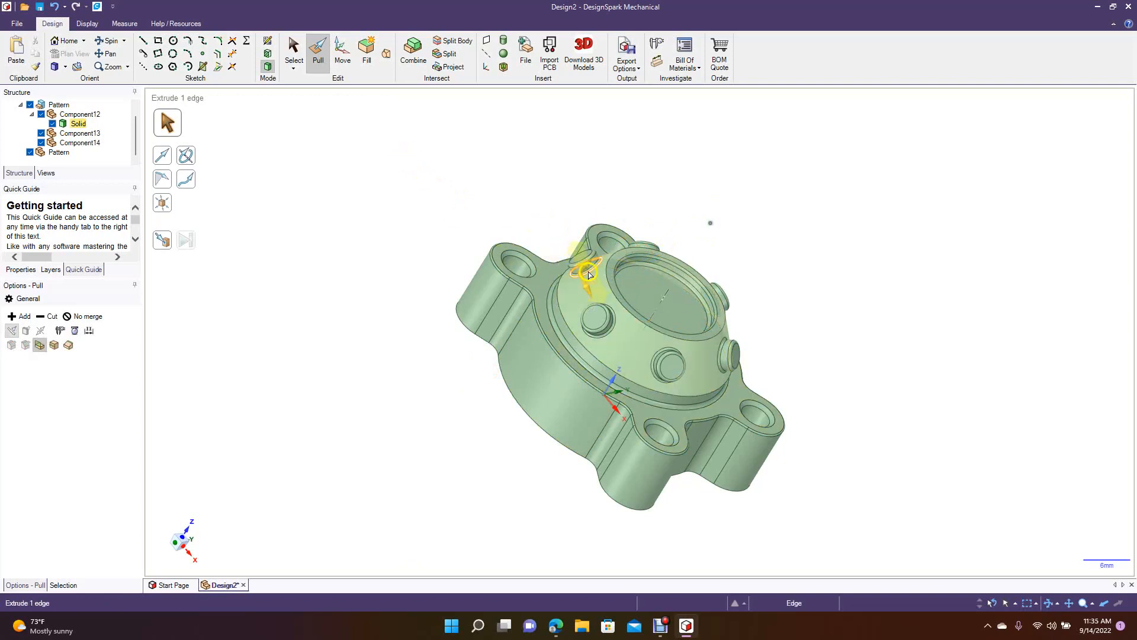
pyautogui.click(606, 281)
pyautogui.moveTo(606, 283); pyautogui.dragTo(600, 282)
pyautogui.click(472, 207)
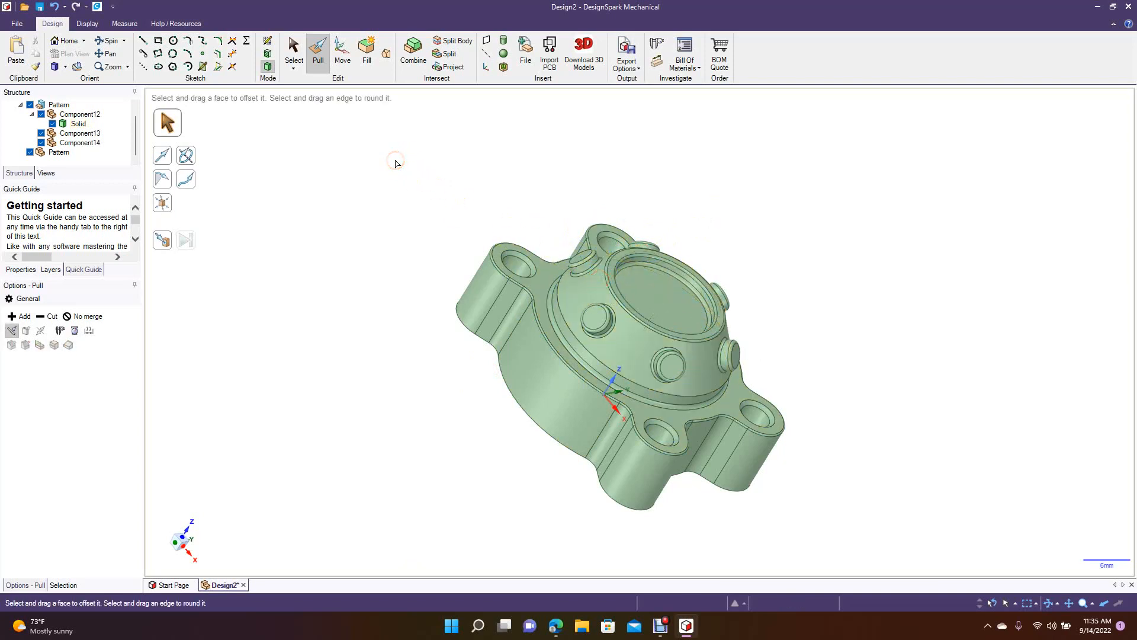
pyautogui.click(110, 42)
pyautogui.moveTo(393, 285); pyautogui.dragTo(541, 252)
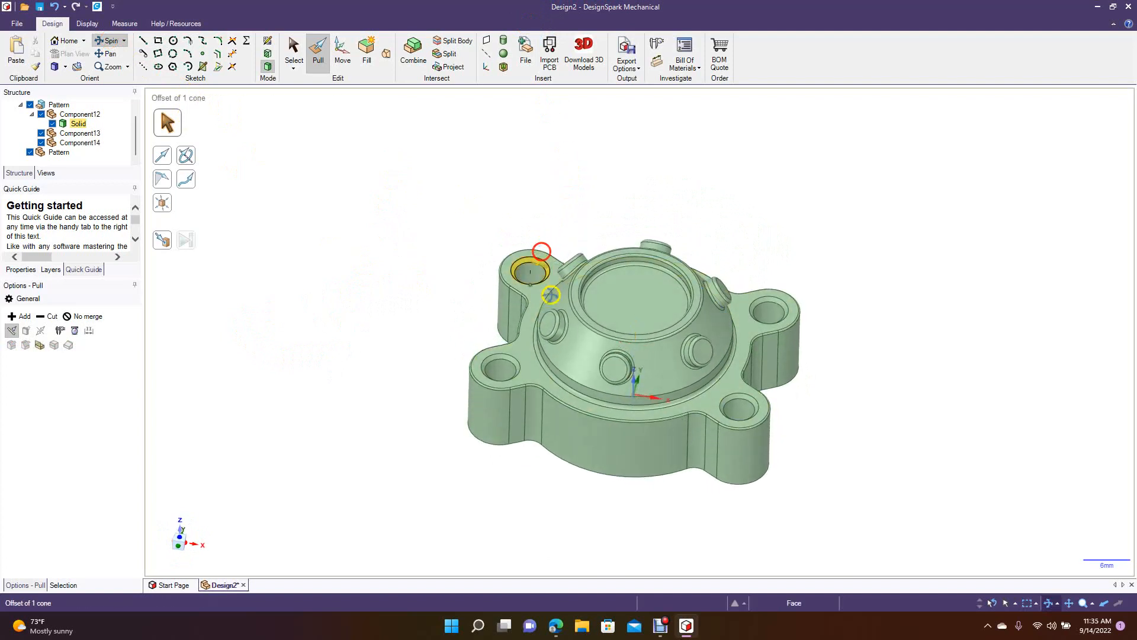
pyautogui.click(548, 321)
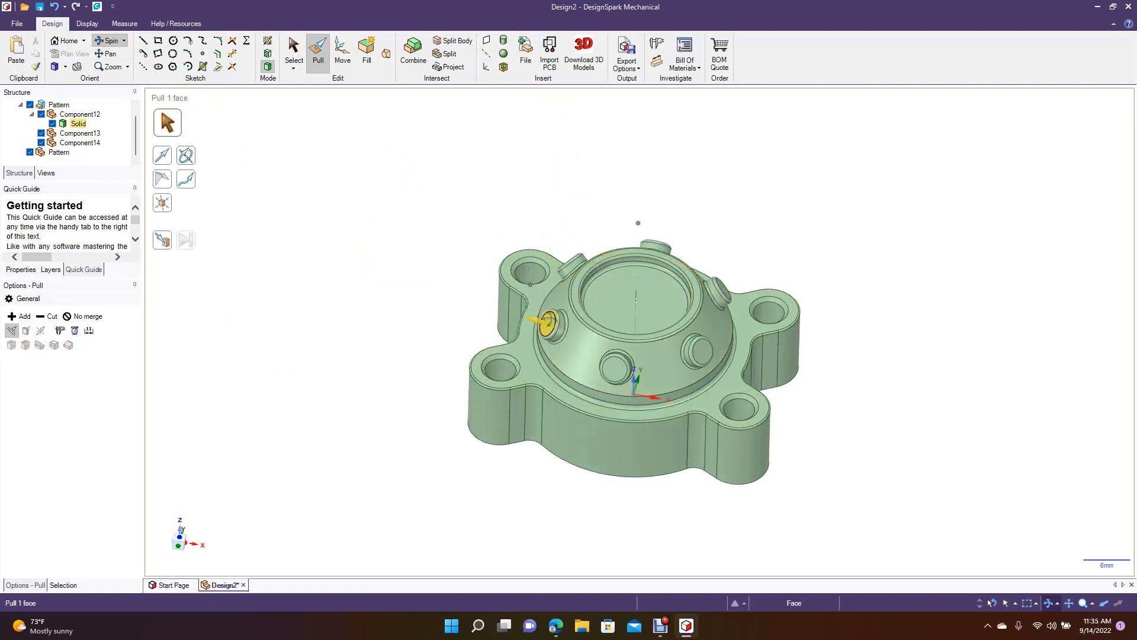
pyautogui.click(530, 430)
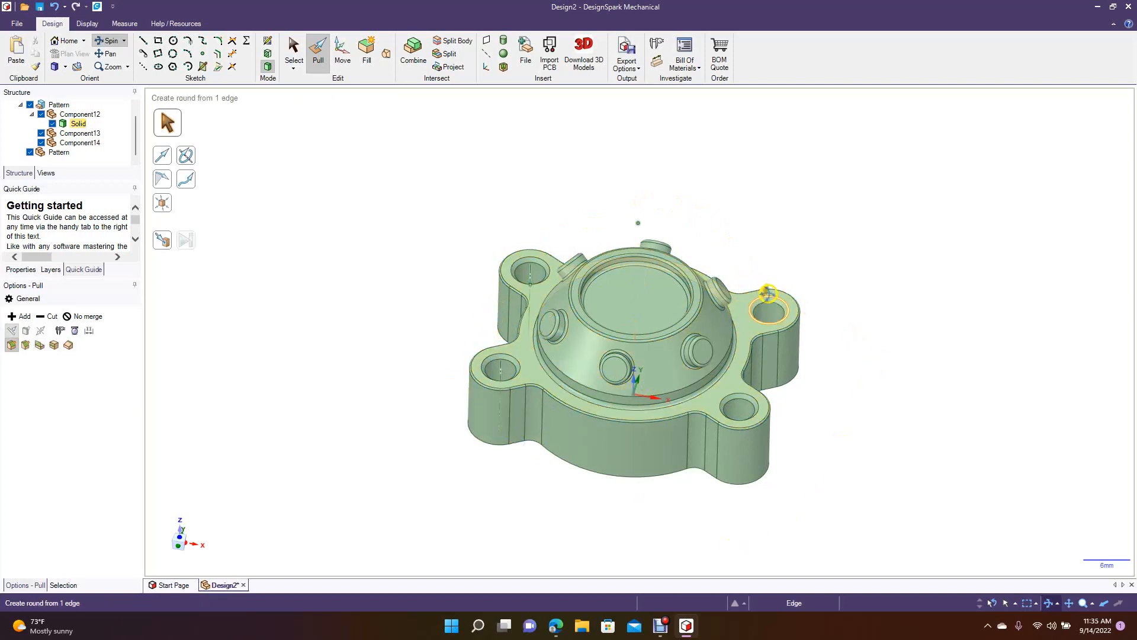
# Examine the housing's shelled underside and tab holes, then its outer body from above.
pyautogui.click(503, 330)
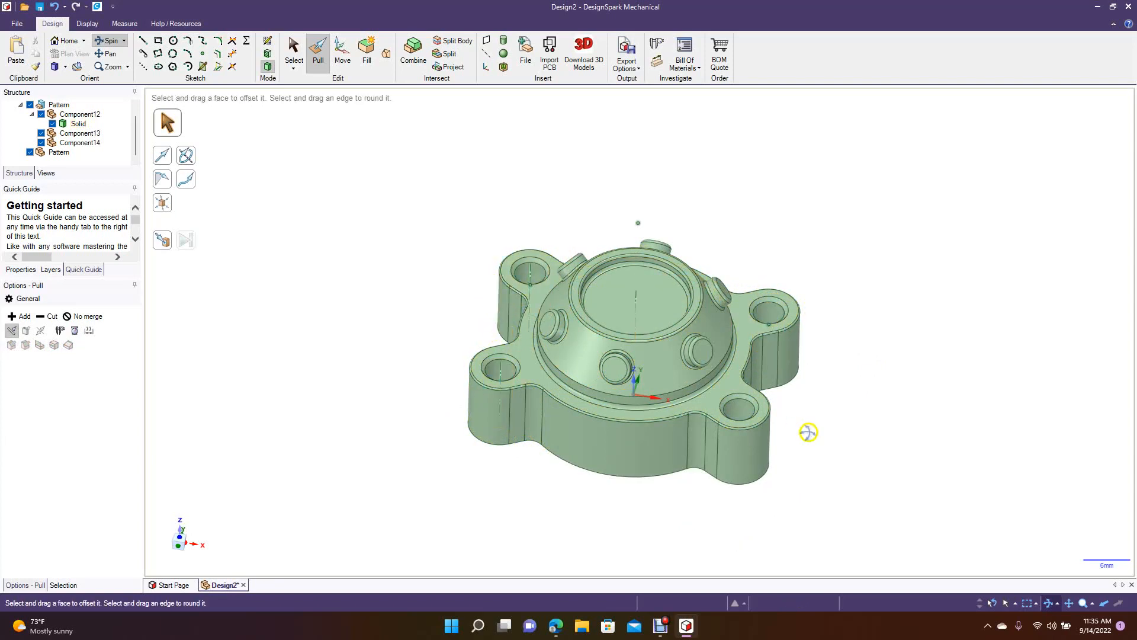
pyautogui.moveTo(324, 225); pyautogui.dragTo(438, 161, button='middle')
pyautogui.moveTo(298, 345); pyautogui.dragTo(293, 276, button='middle')
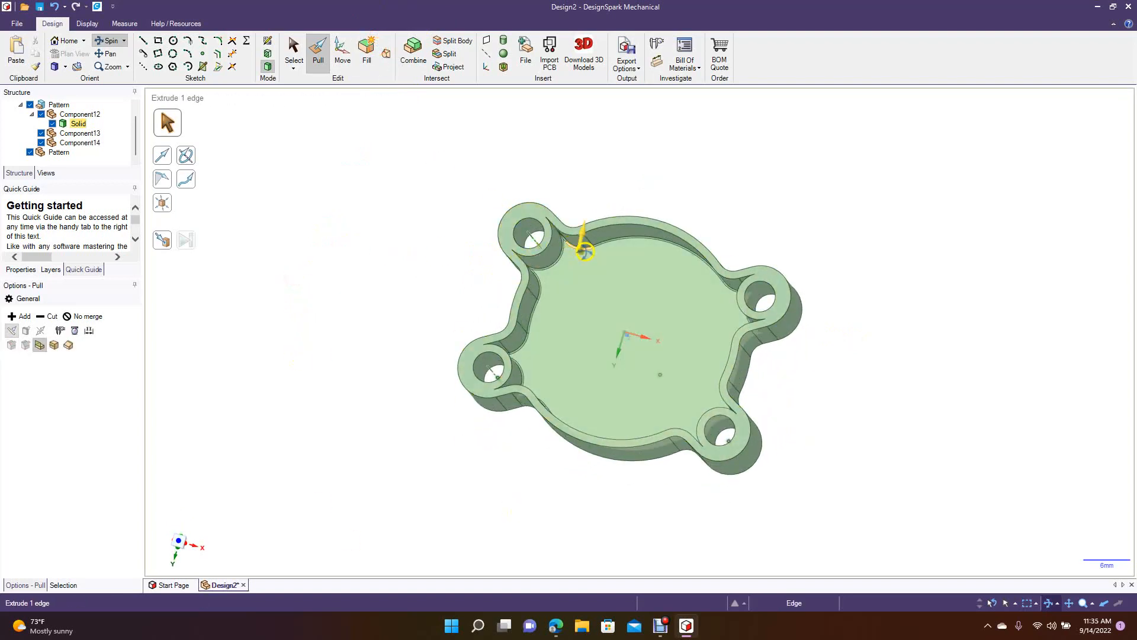
pyautogui.click(545, 306)
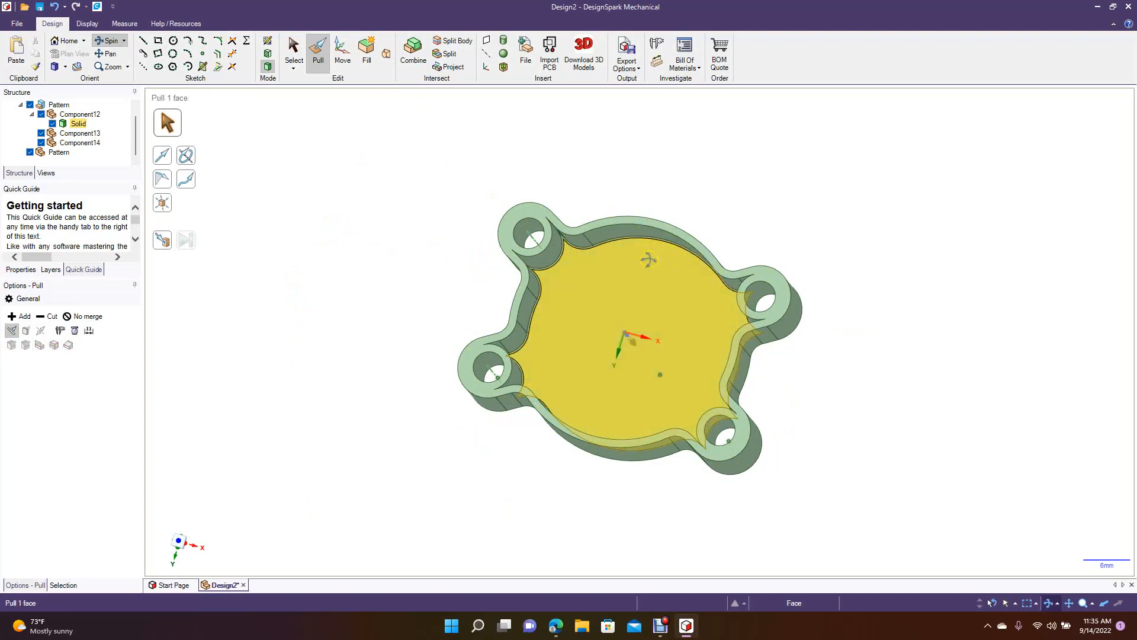
pyautogui.click(457, 243)
pyautogui.moveTo(456, 244); pyautogui.dragTo(367, 467, button='middle')
pyautogui.click(607, 327)
pyautogui.click(434, 234)
pyautogui.moveTo(386, 204); pyautogui.dragTo(375, 218, button='middle')
pyautogui.click(585, 300)
pyautogui.click(474, 241)
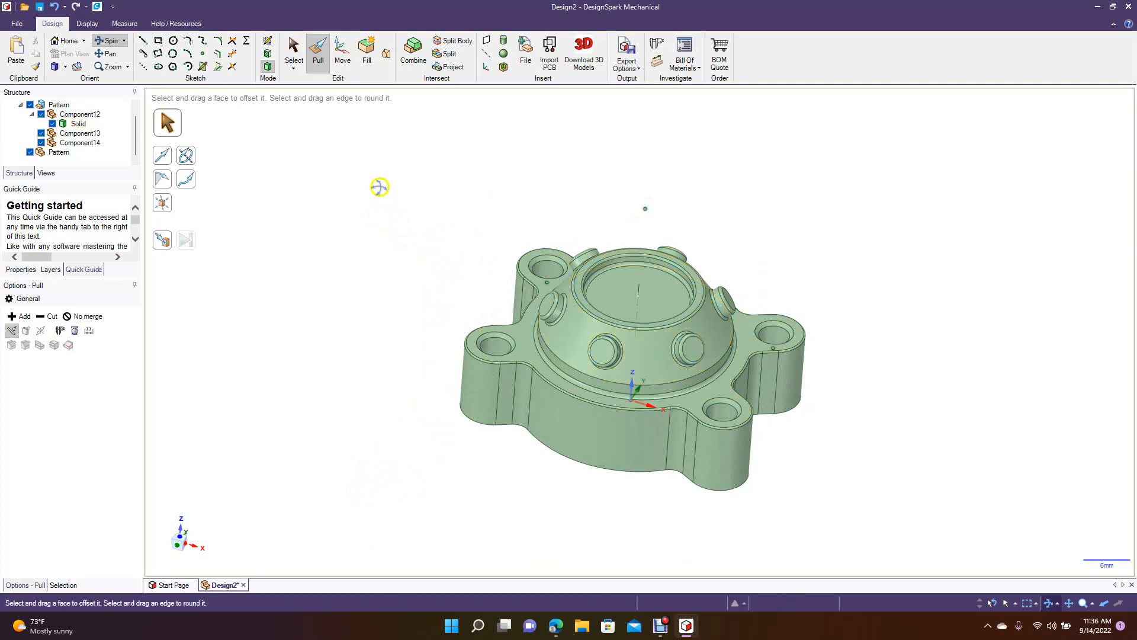
# Examine the rounded pegs around the conical boss and the cone face between them.
pyautogui.click(545, 305)
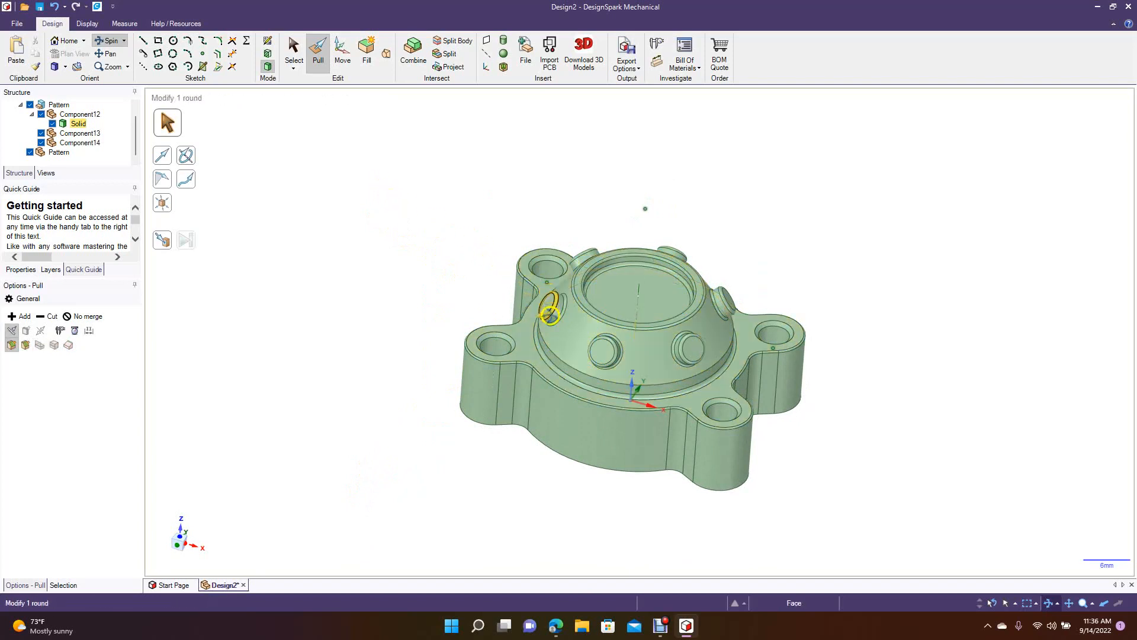
pyautogui.click(580, 277)
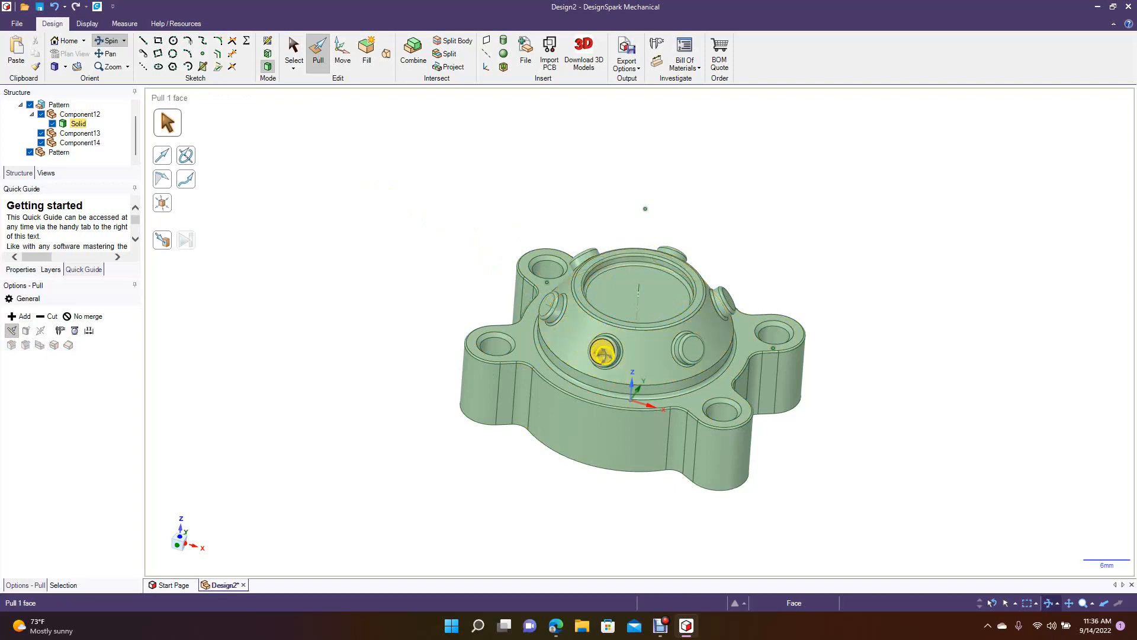
pyautogui.click(683, 316)
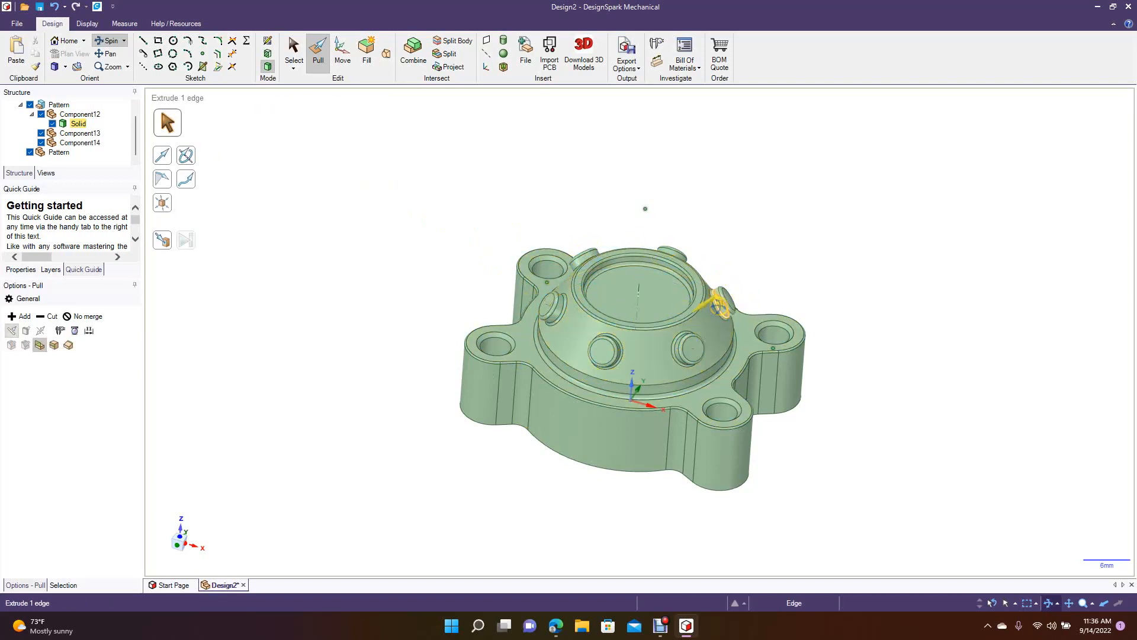
pyautogui.click(617, 318)
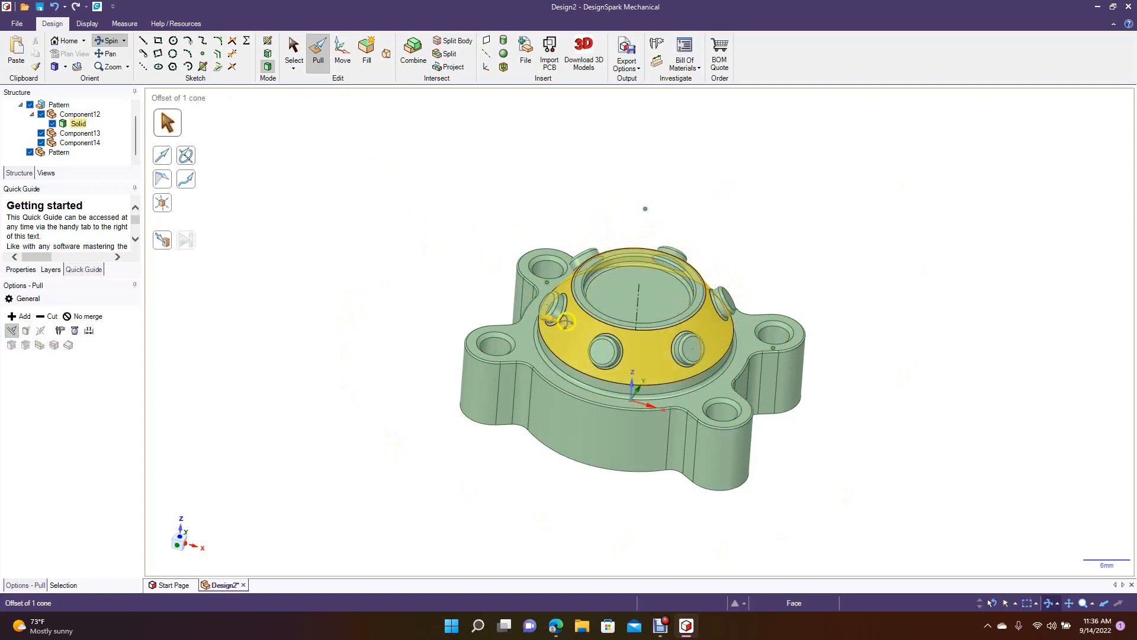
pyautogui.click(613, 340)
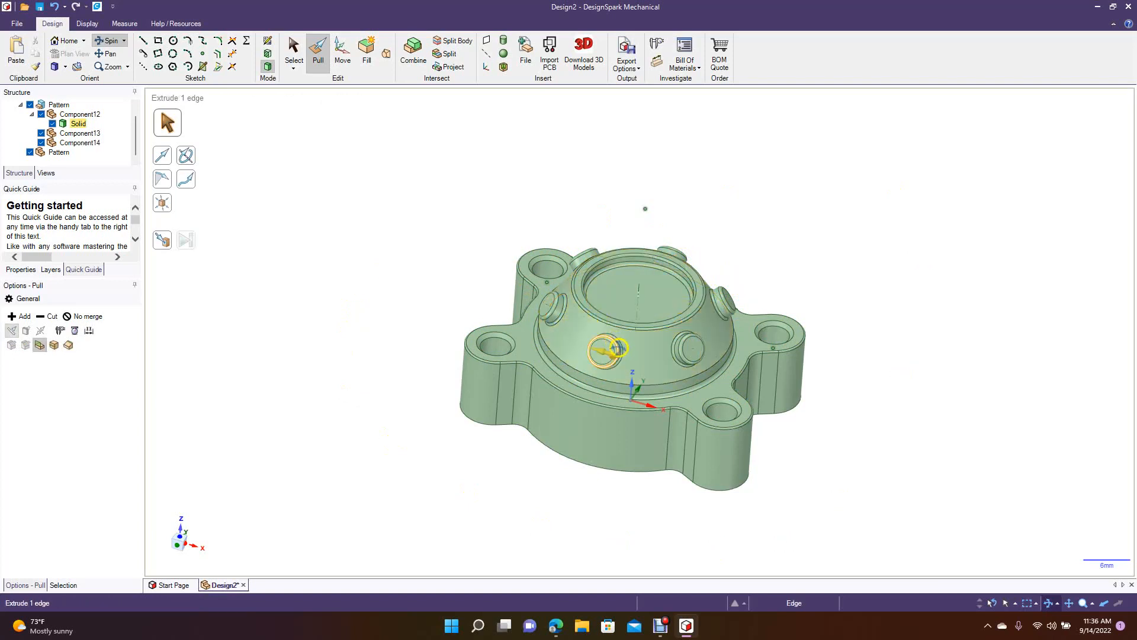
pyautogui.click(668, 245)
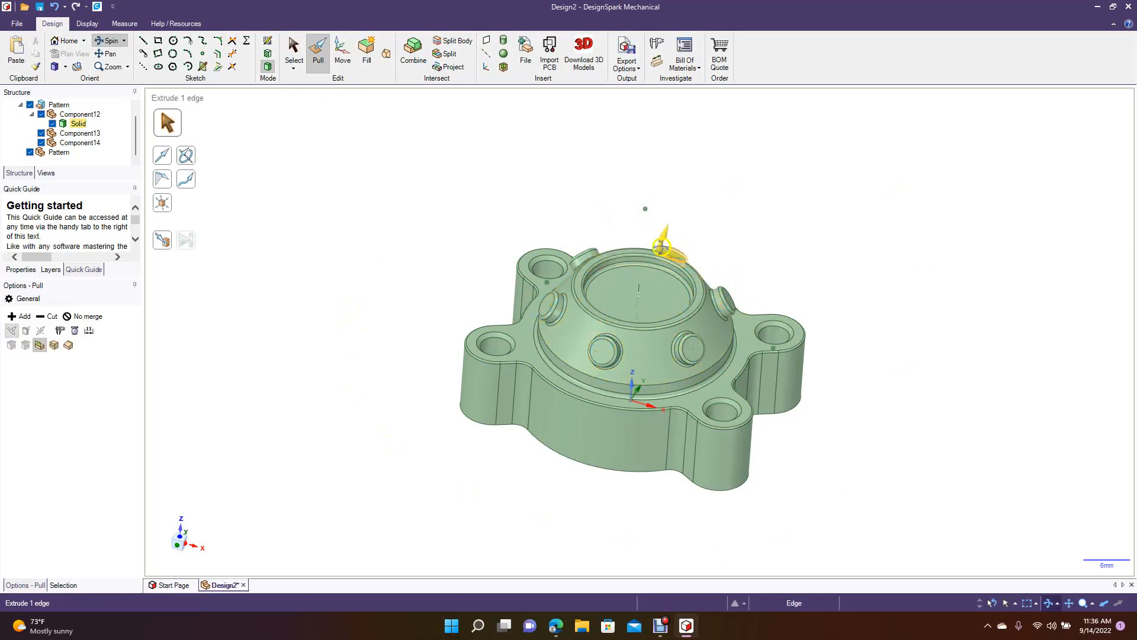
pyautogui.moveTo(329, 241); pyautogui.dragTo(315, 259, button='middle')
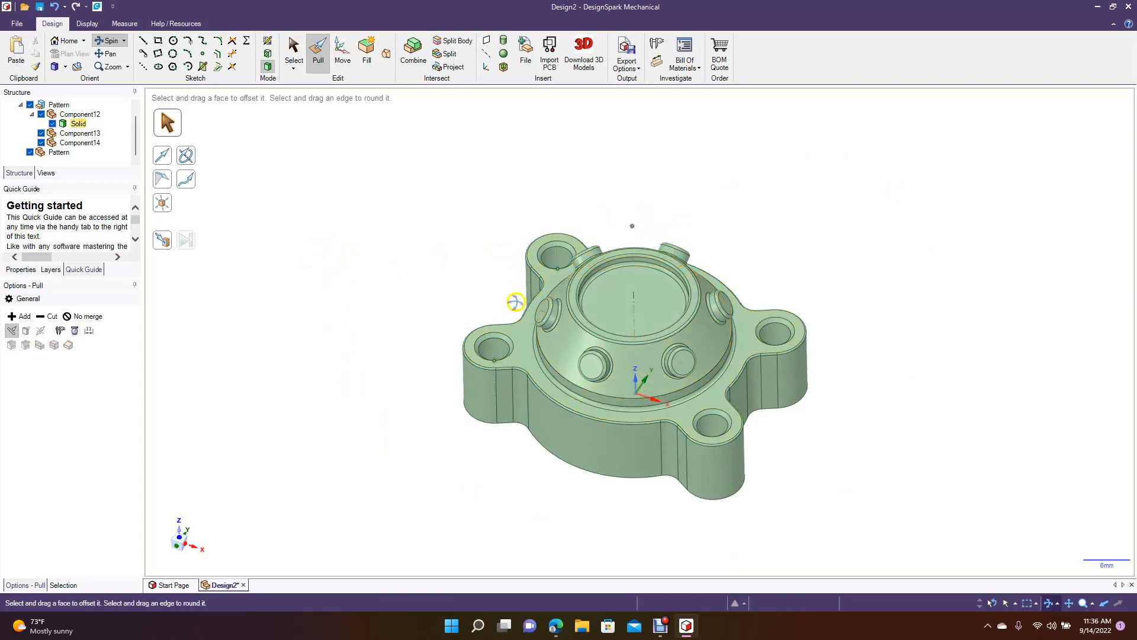
# Try to delete the cylindrical wall faces of two neighbouring mounting tab holes together.
pyautogui.click(294, 52)
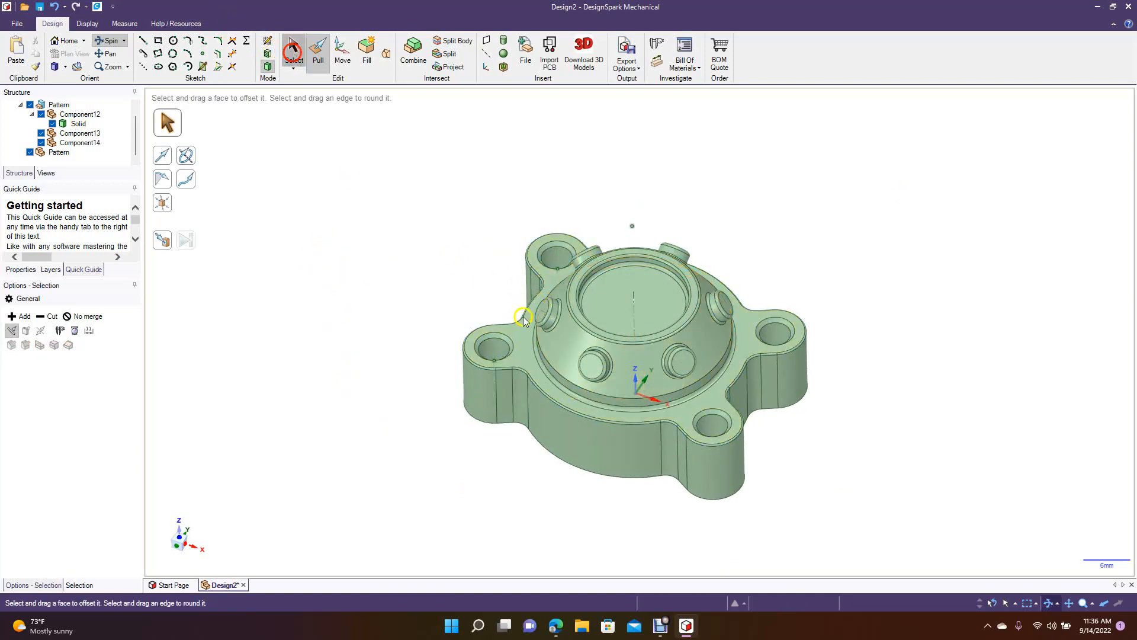
pyautogui.click(562, 260)
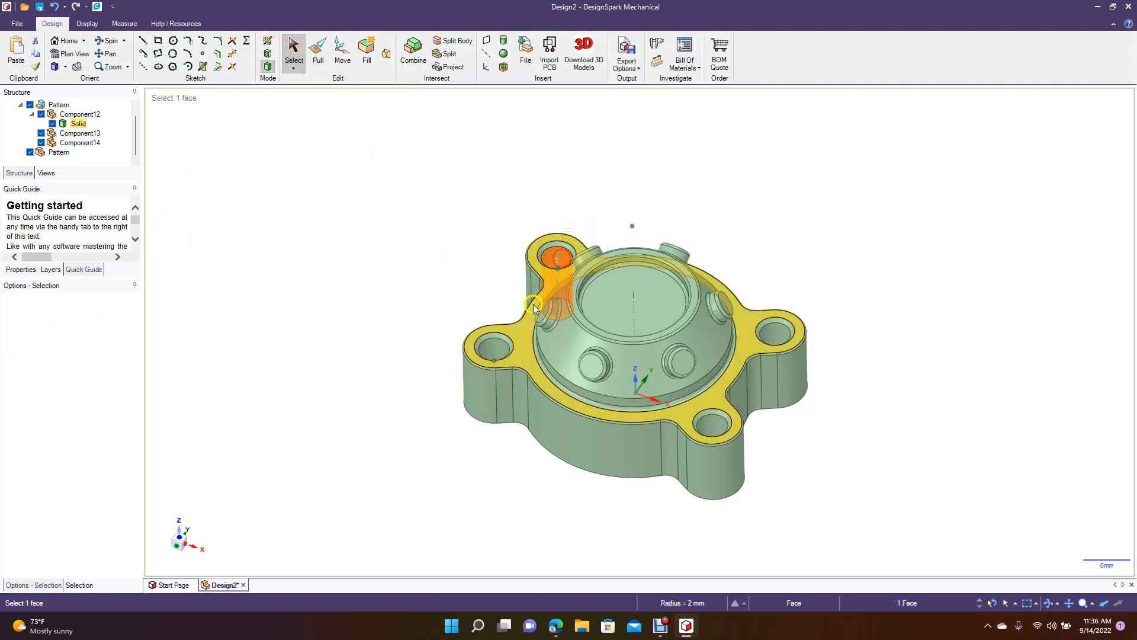
pyautogui.keyDown('ctrl'); pyautogui.click(500, 349); pyautogui.keyUp('ctrl')
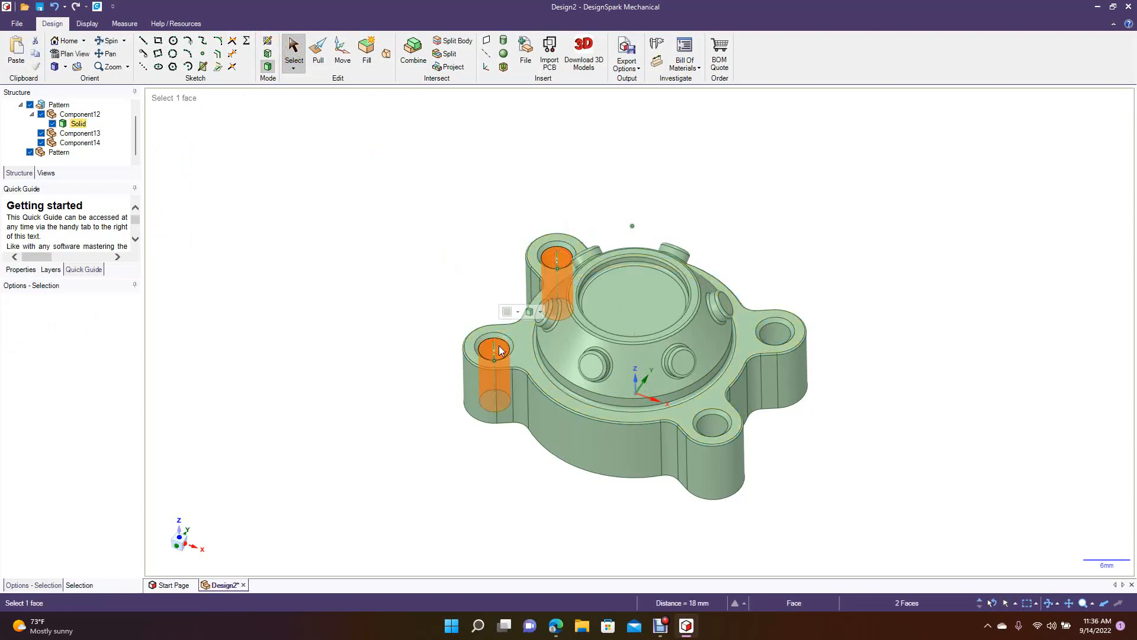
pyautogui.press('Delete')
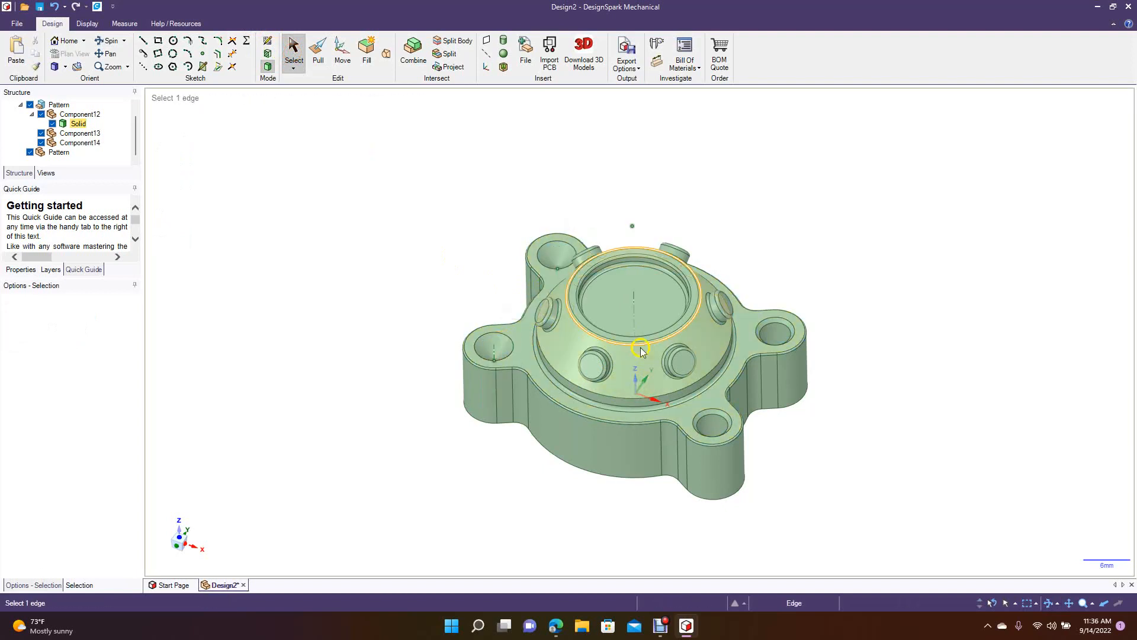
# Try to delete the cylindrical wall face of a third mounting tab hole.
pyautogui.click(782, 336)
pyautogui.press('Delete')
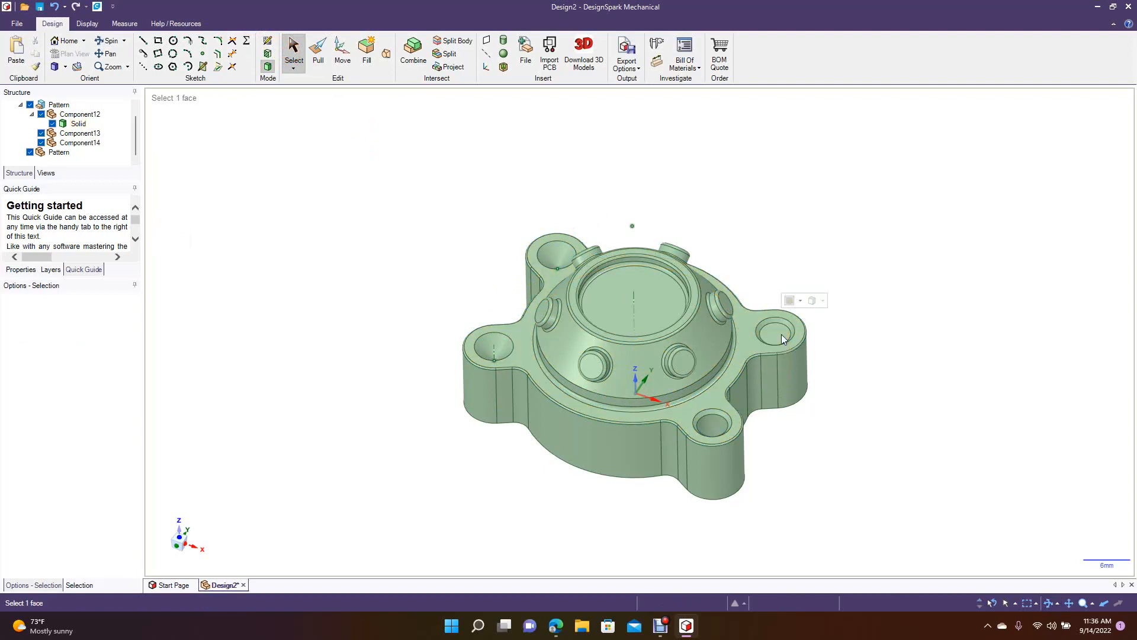
pyautogui.click(779, 334)
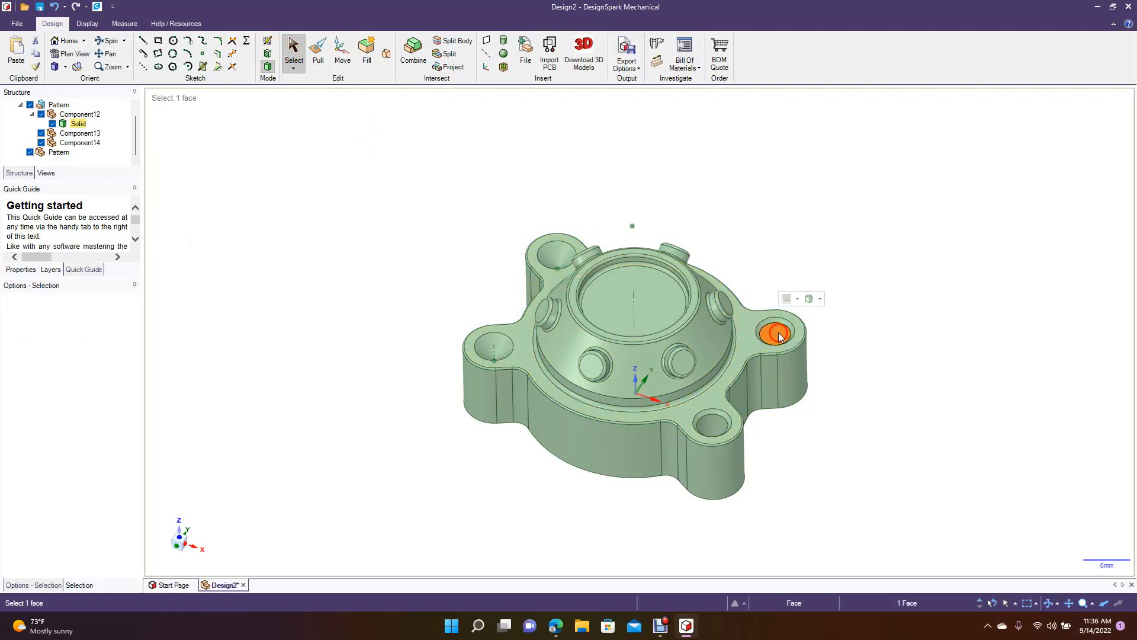
pyautogui.click(906, 390)
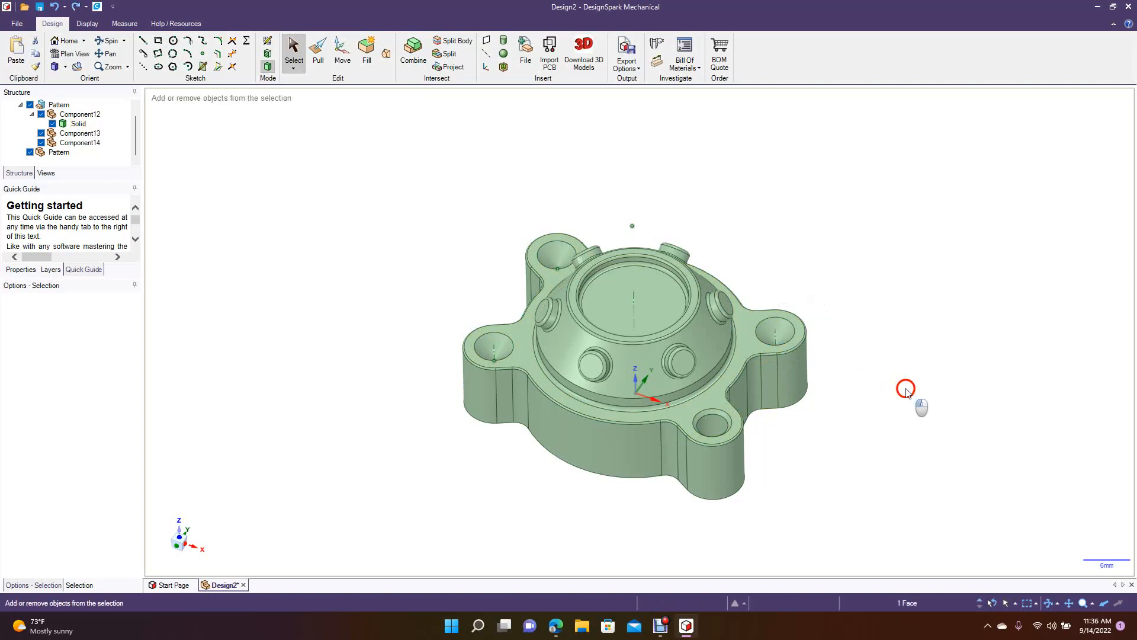
# Examine the altered tab holes from above and compare them with the remaining cylindrical hole.
pyautogui.click(902, 374)
pyautogui.click(388, 149)
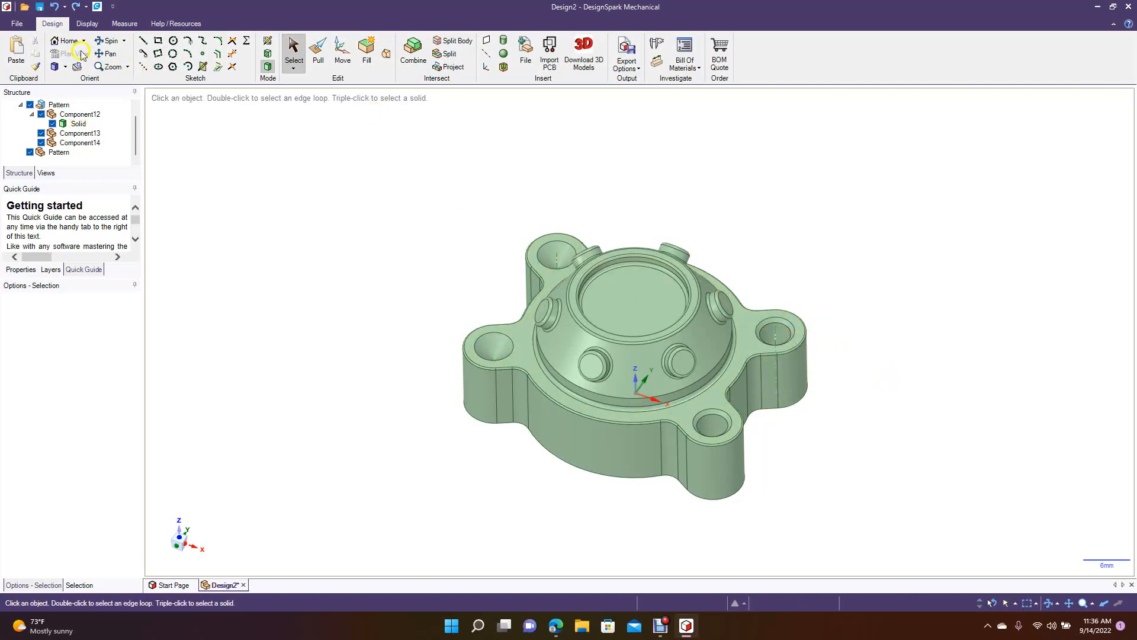
pyautogui.moveTo(303, 280); pyautogui.dragTo(275, 348)
pyautogui.click(112, 41)
pyautogui.moveTo(278, 169)
pyautogui.mouseDown()
pyautogui.moveTo(286, 249)
pyautogui.moveTo(289, 187)
pyautogui.mouseUp()
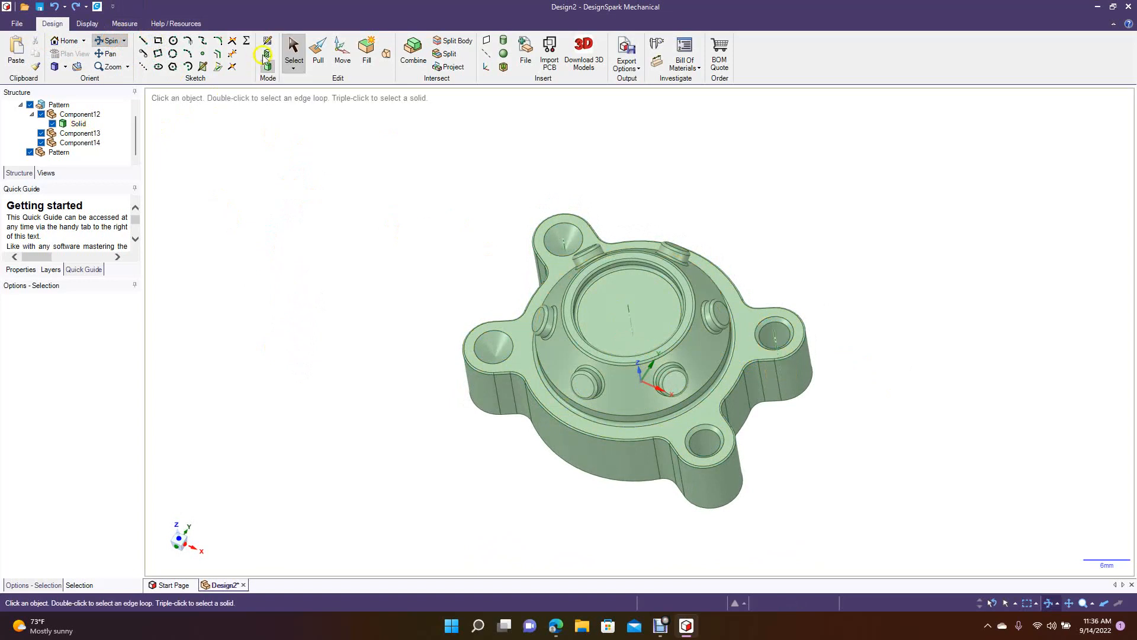
pyautogui.click(294, 50)
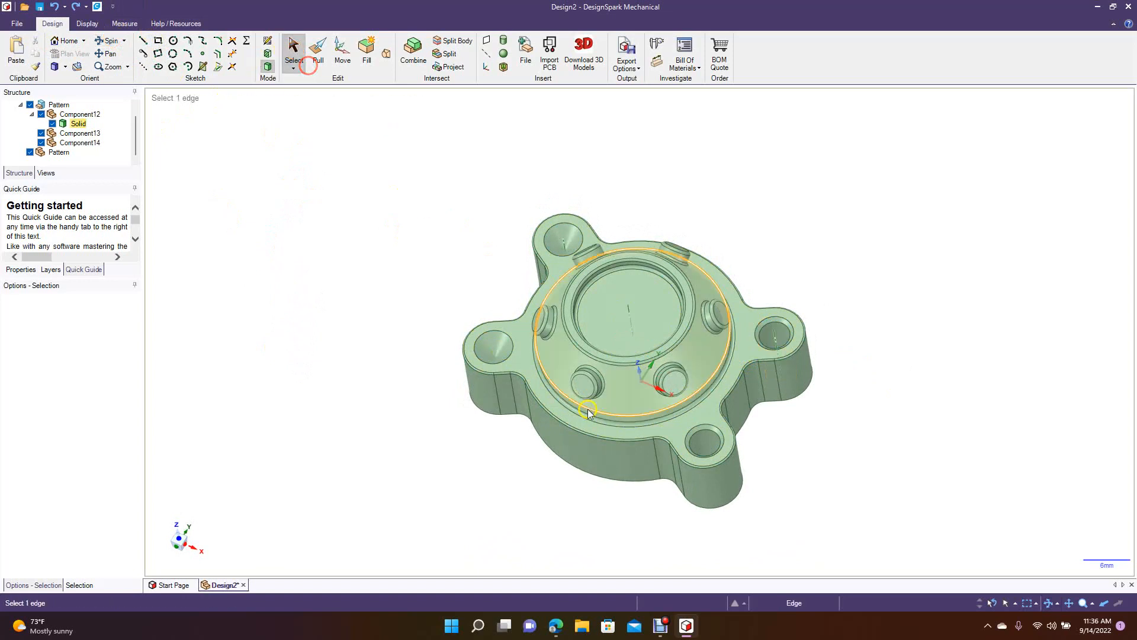
pyautogui.click(711, 444)
pyautogui.click(536, 499)
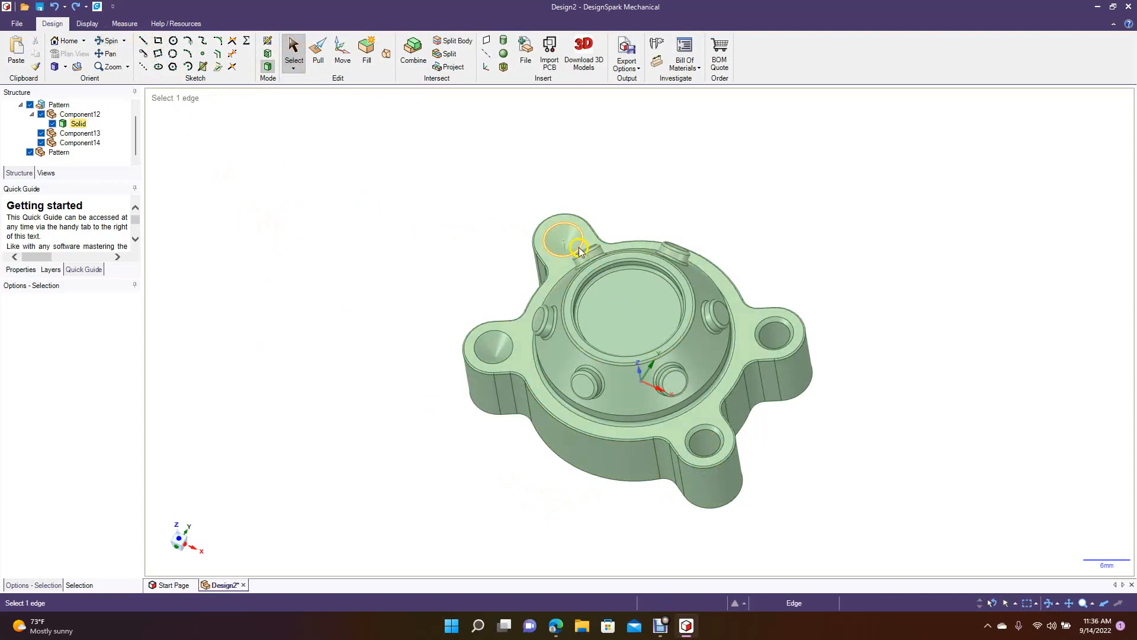
# Undo the deletions of the mounting tab hole faces and check the model.
pyautogui.press('ctrl')
pyautogui.hotkey('ctrl', 'Left')
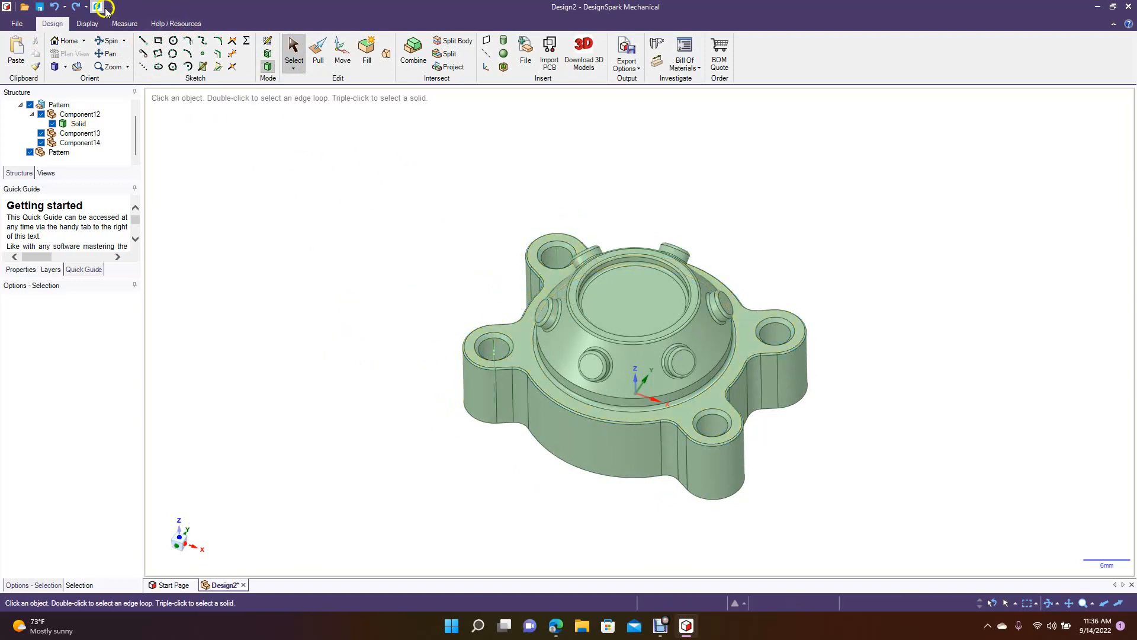
pyautogui.click(109, 41)
pyautogui.moveTo(292, 196)
pyautogui.mouseDown()
pyautogui.moveTo(292, 363)
pyautogui.moveTo(297, 264)
pyautogui.moveTo(288, 258)
pyautogui.moveTo(284, 279)
pyautogui.moveTo(274, 201)
pyautogui.moveTo(288, 189)
pyautogui.mouseUp()
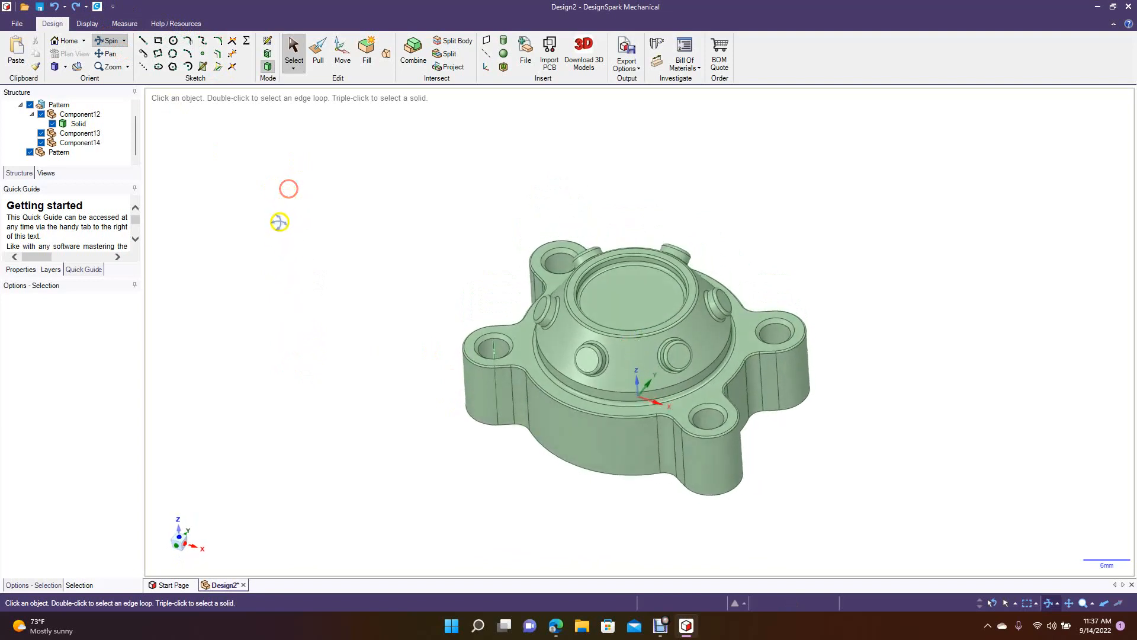